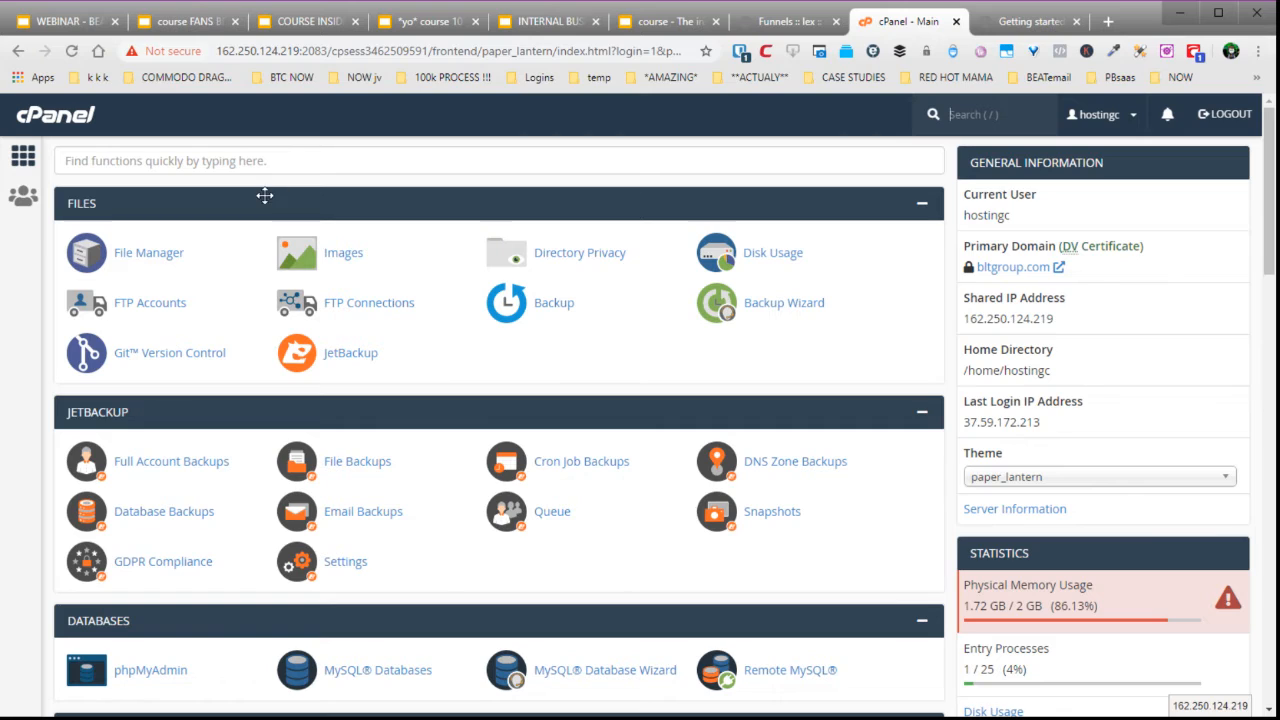
- Find the DNS Zone Editor and open the zone records of theinfluencerfunnel.com for management
left_click(248, 160)
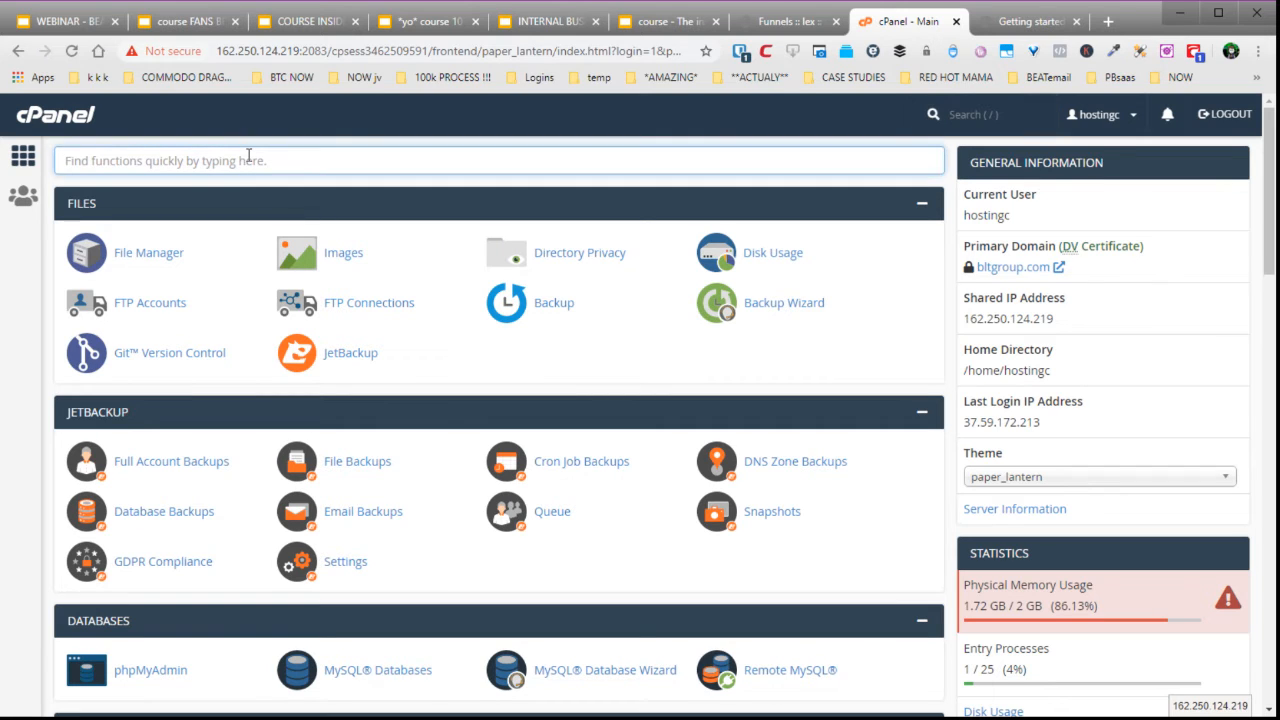
type("dns")
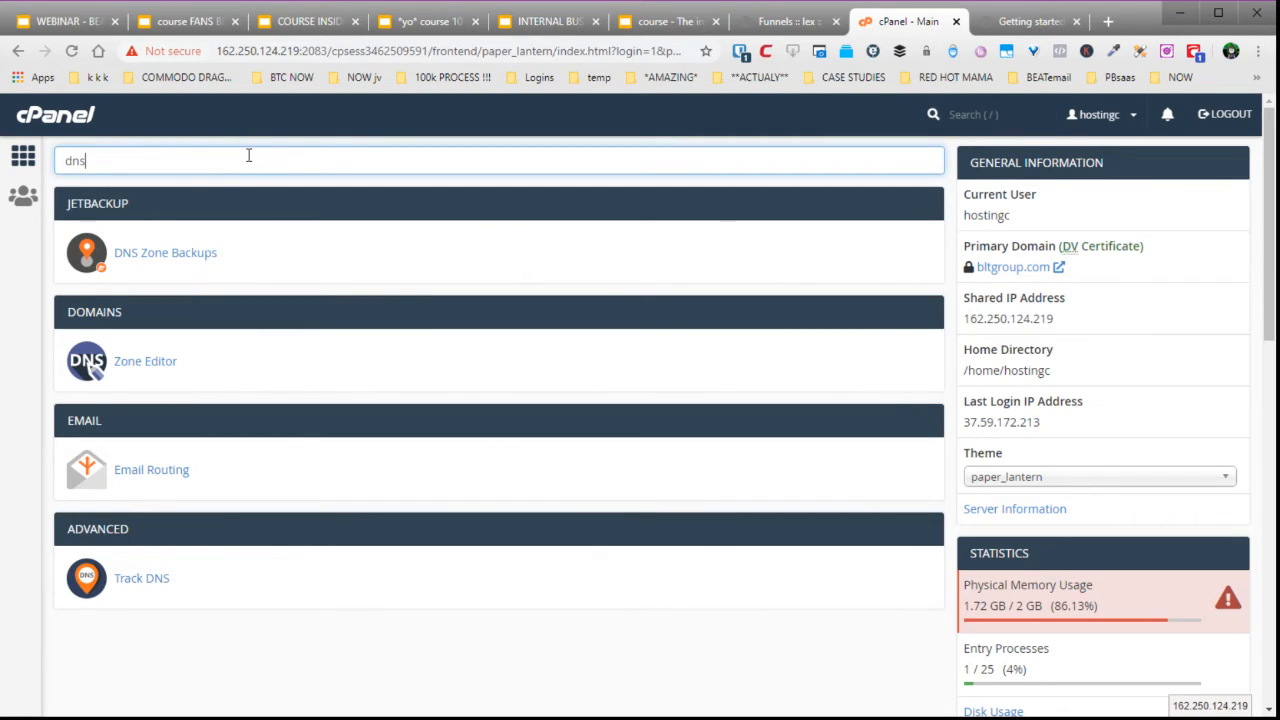
left_click(155, 366)
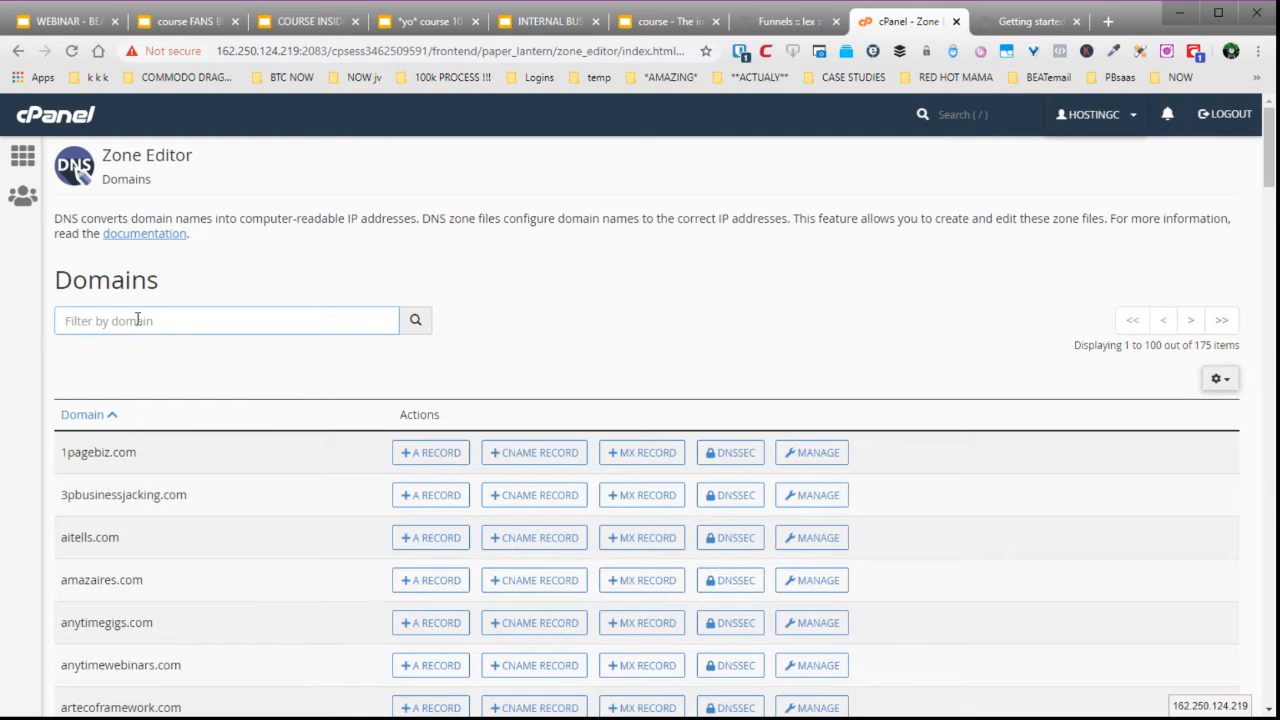
type("influe")
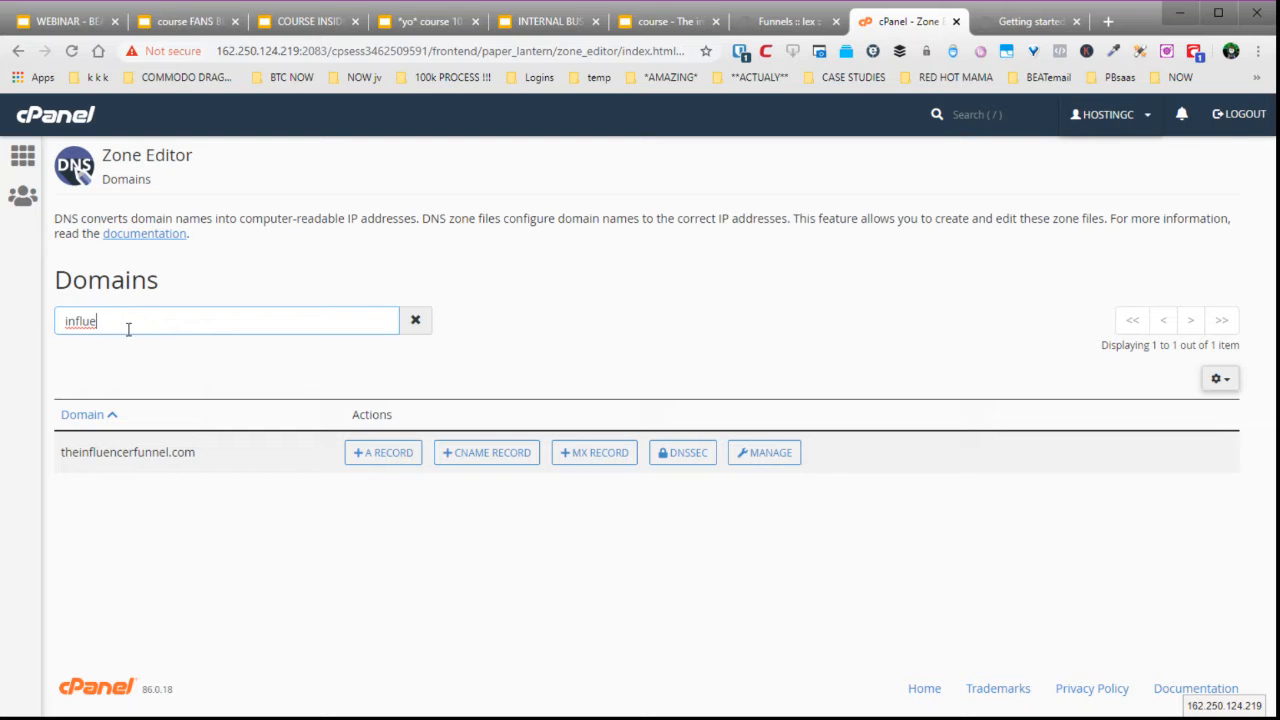
left_click(764, 453)
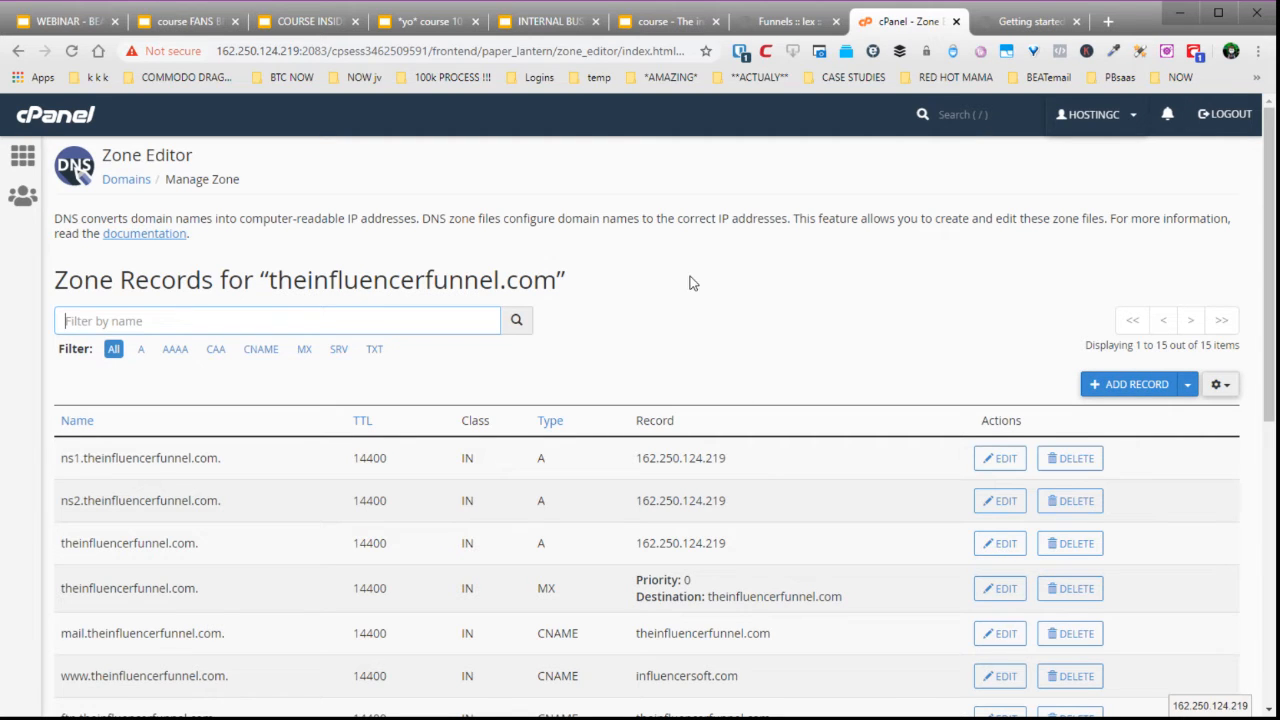
- Start a new CNAME record in the zone with the name "funnels"
scroll(443, 440, "down", 5)
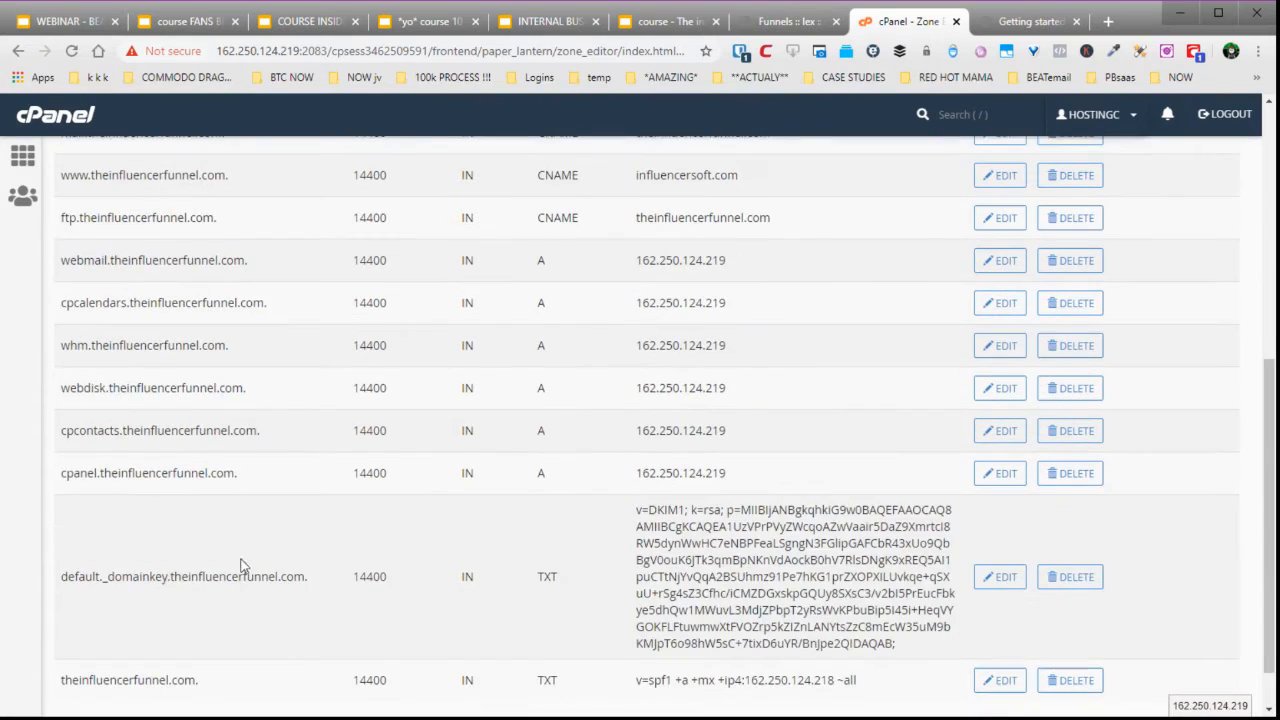
scroll(194, 553, "up", 2)
scroll(194, 553, "up", 4)
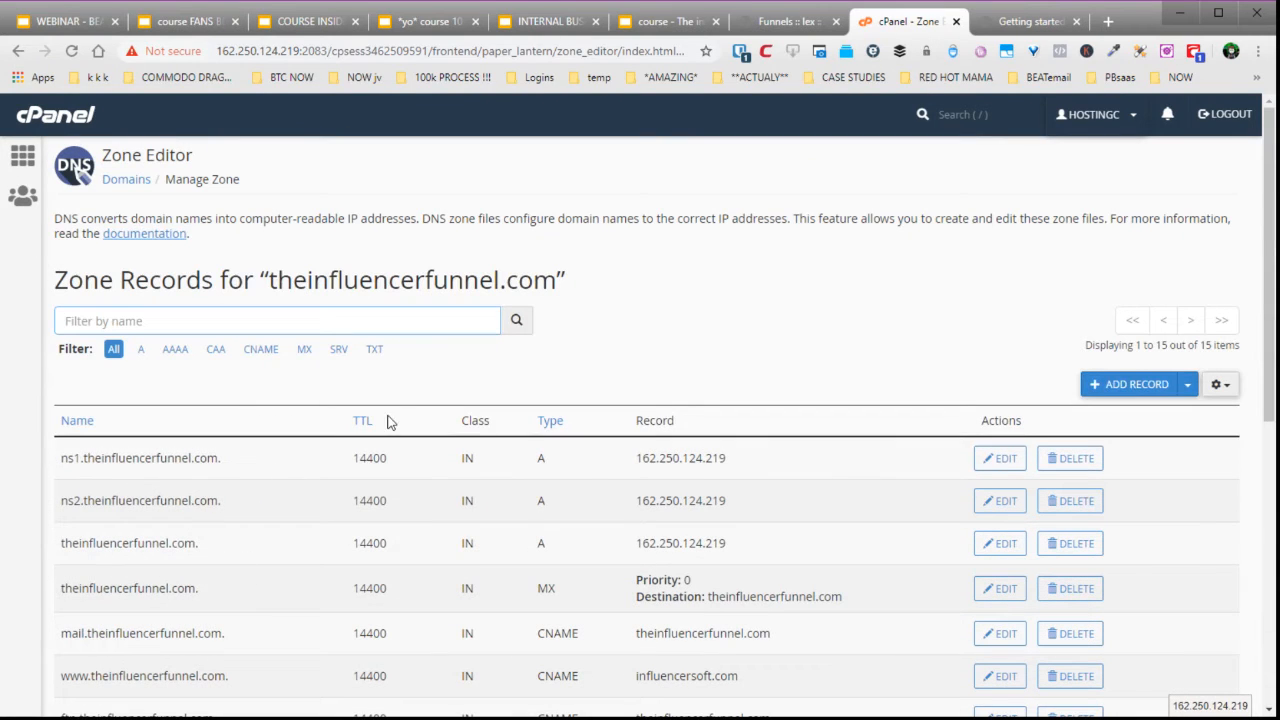
left_click(1188, 394)
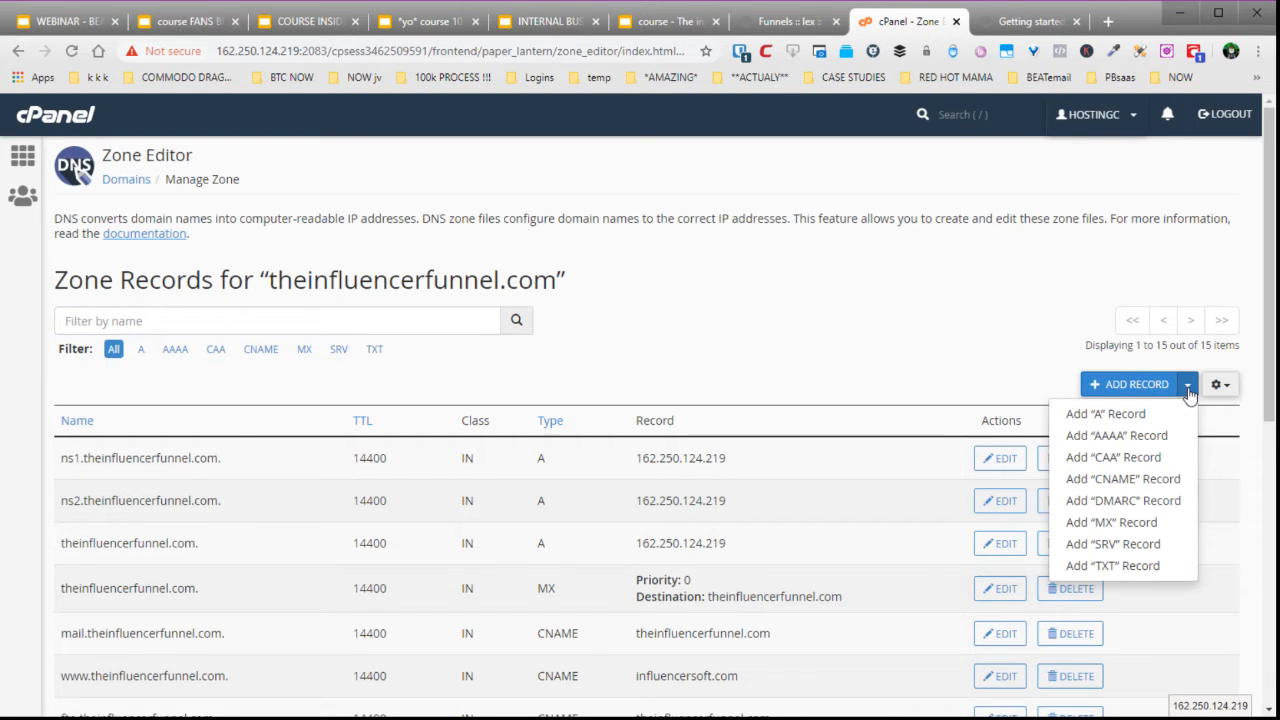
left_click(1112, 480)
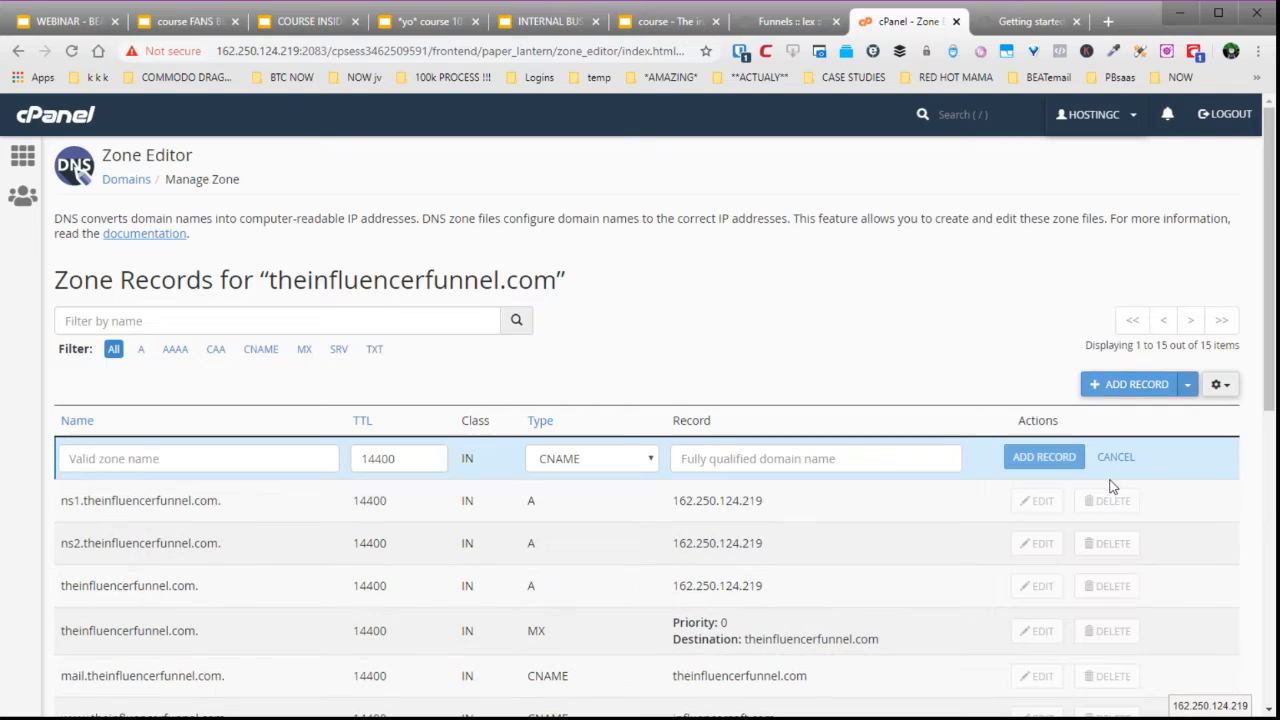
left_click(193, 458)
type("fu")
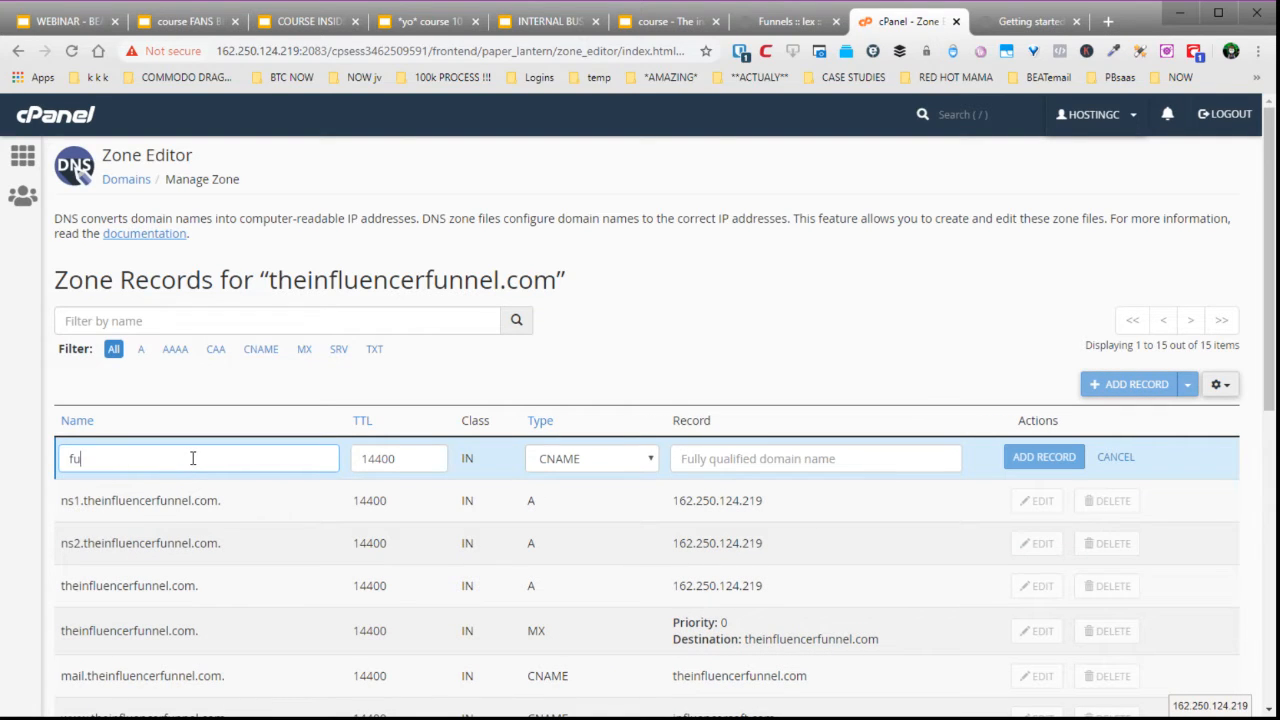
type("nnels")
- Set the CNAME record's target to influencersoft.com, taking the domain from the InfluencerSoft dashboard's address and removing the leading dot
left_click(733, 459)
left_click(1025, 24)
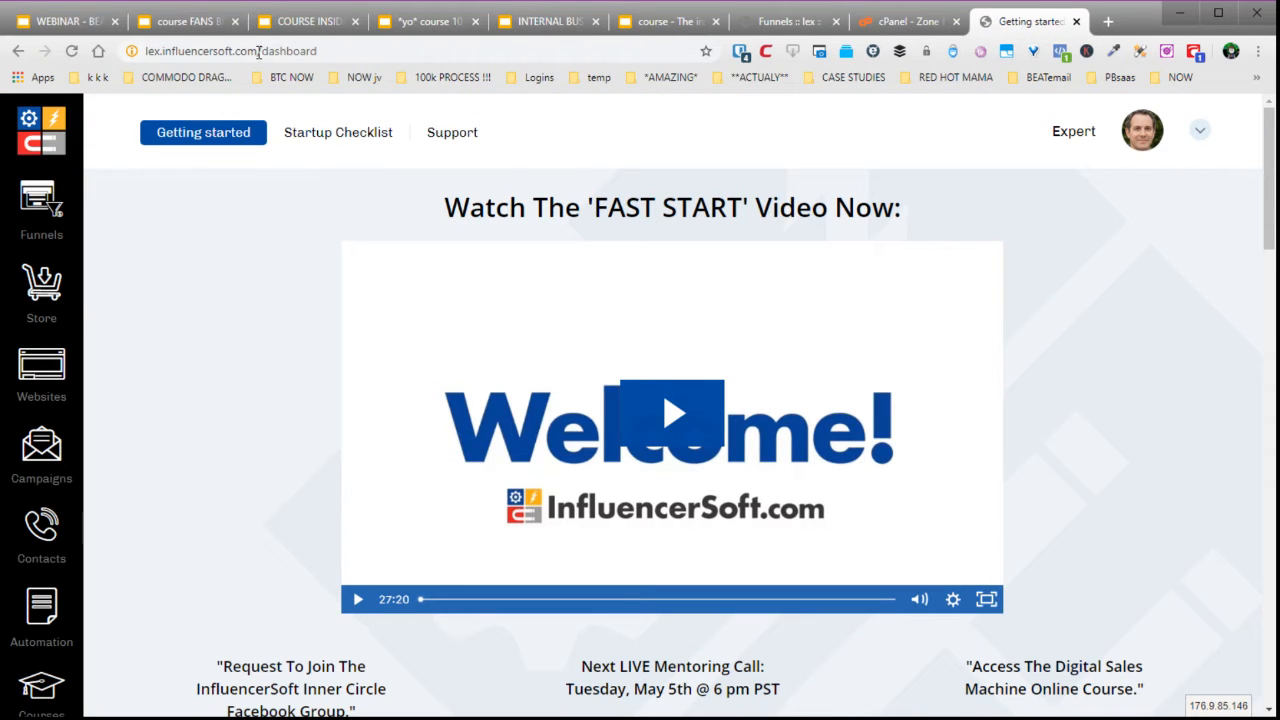
left_click_drag(258, 52, 158, 78)
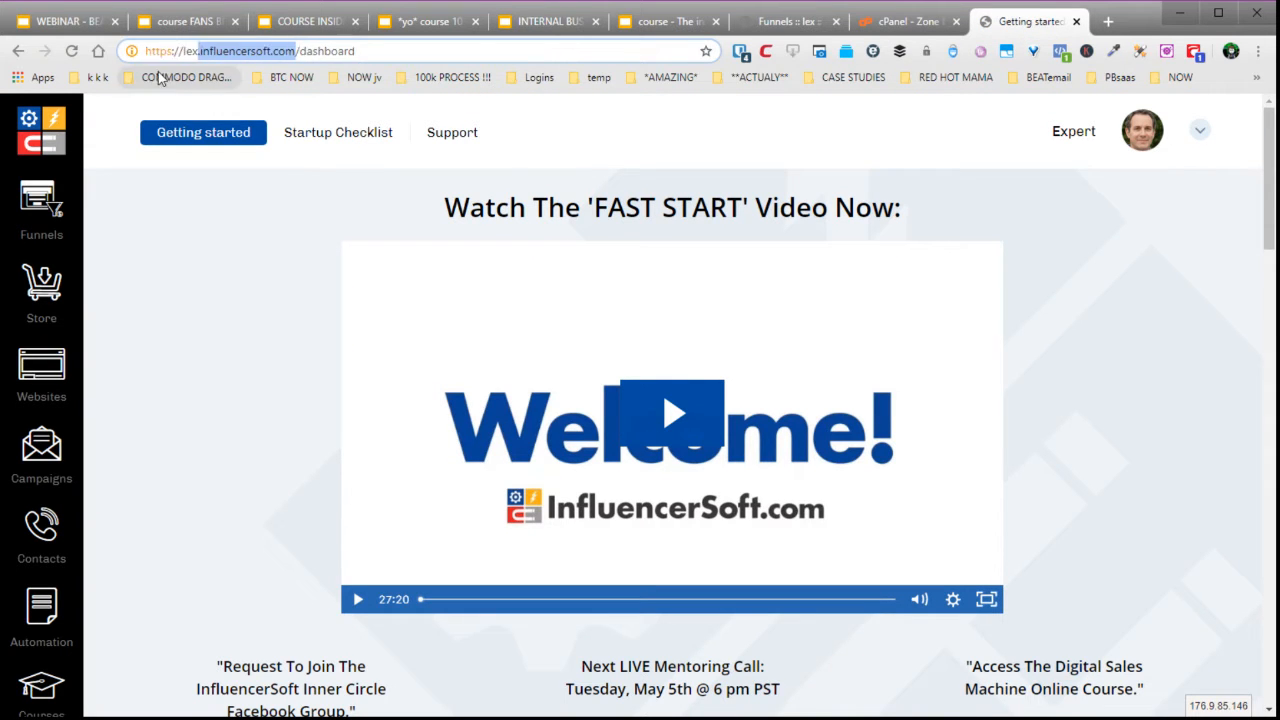
left_click(872, 30)
left_click(776, 465)
type(".influencersoft.com")
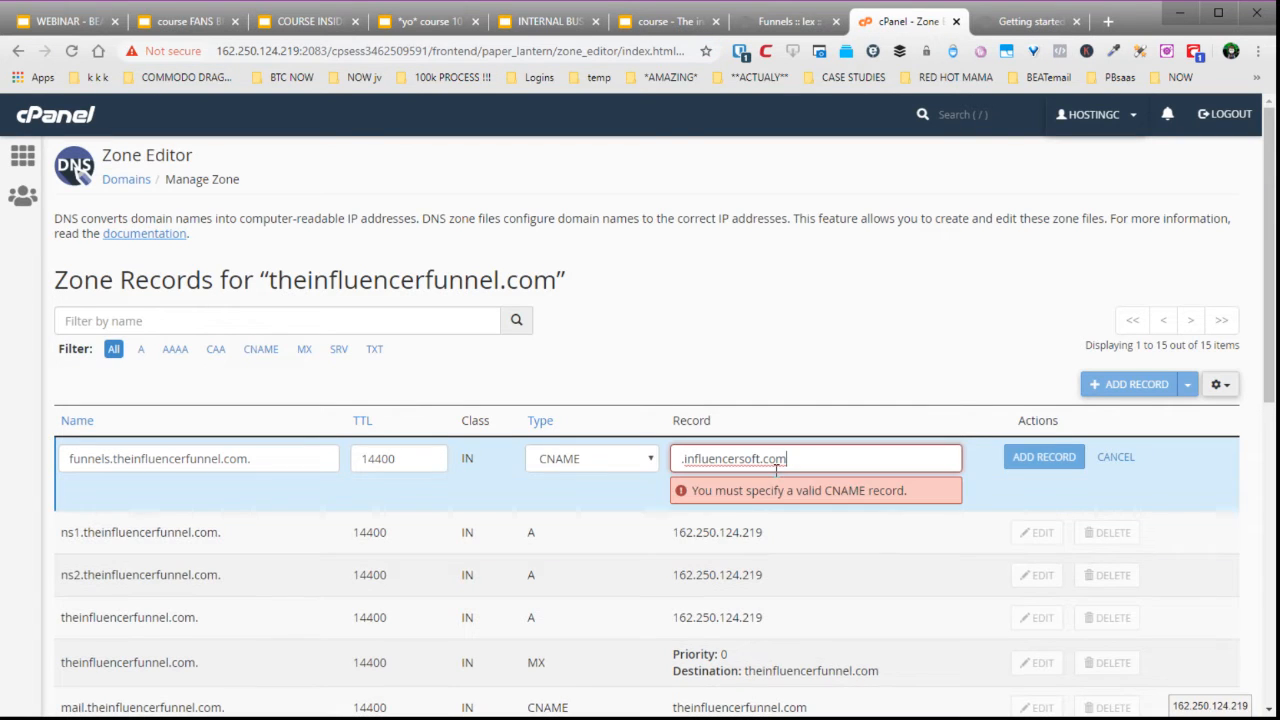
key("Home")
key("Delete")
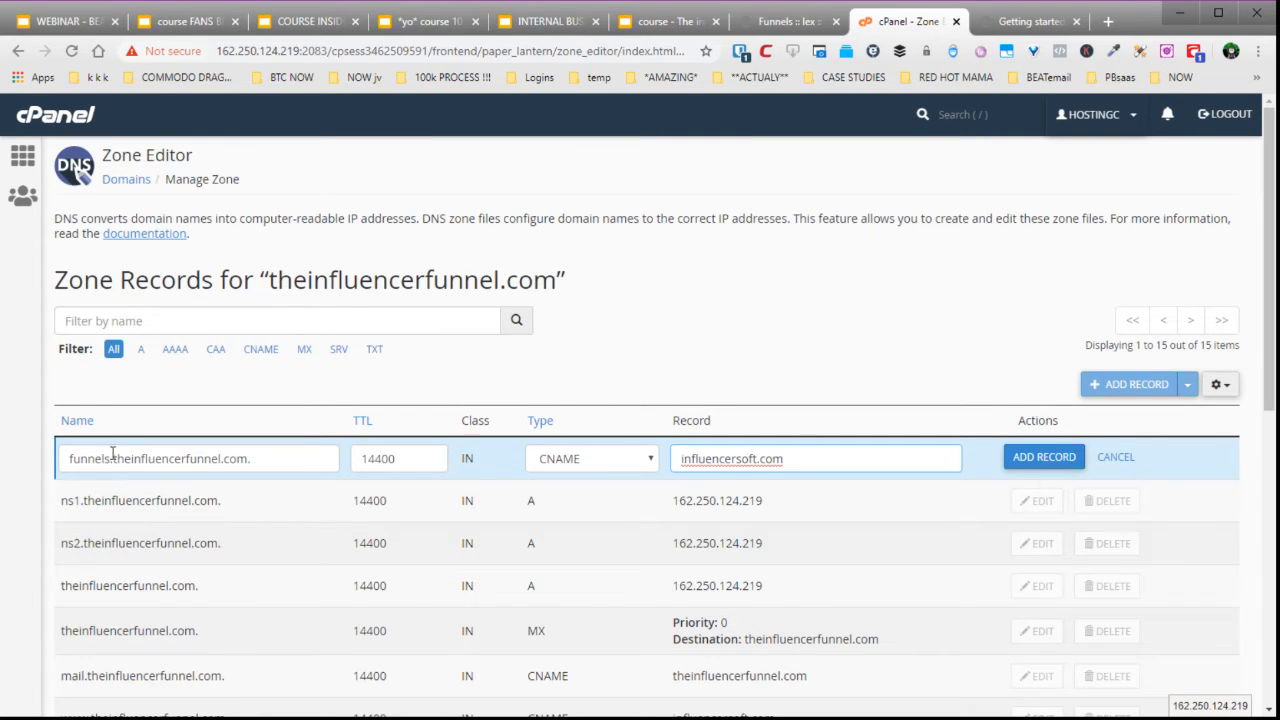
- Copy the new record's full name, funnels.theinfluencerfunnel.com, and save the CNAME record to the zone
left_click_drag(111, 456, 33, 470)
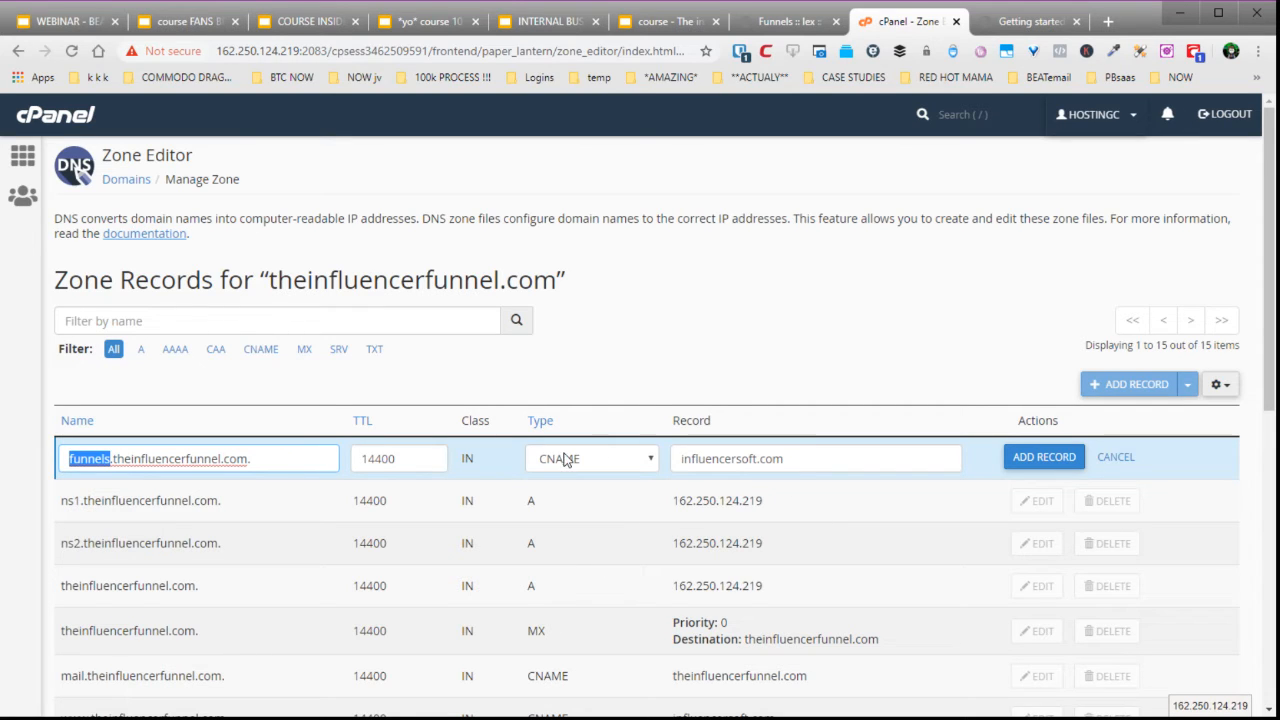
left_click(656, 466)
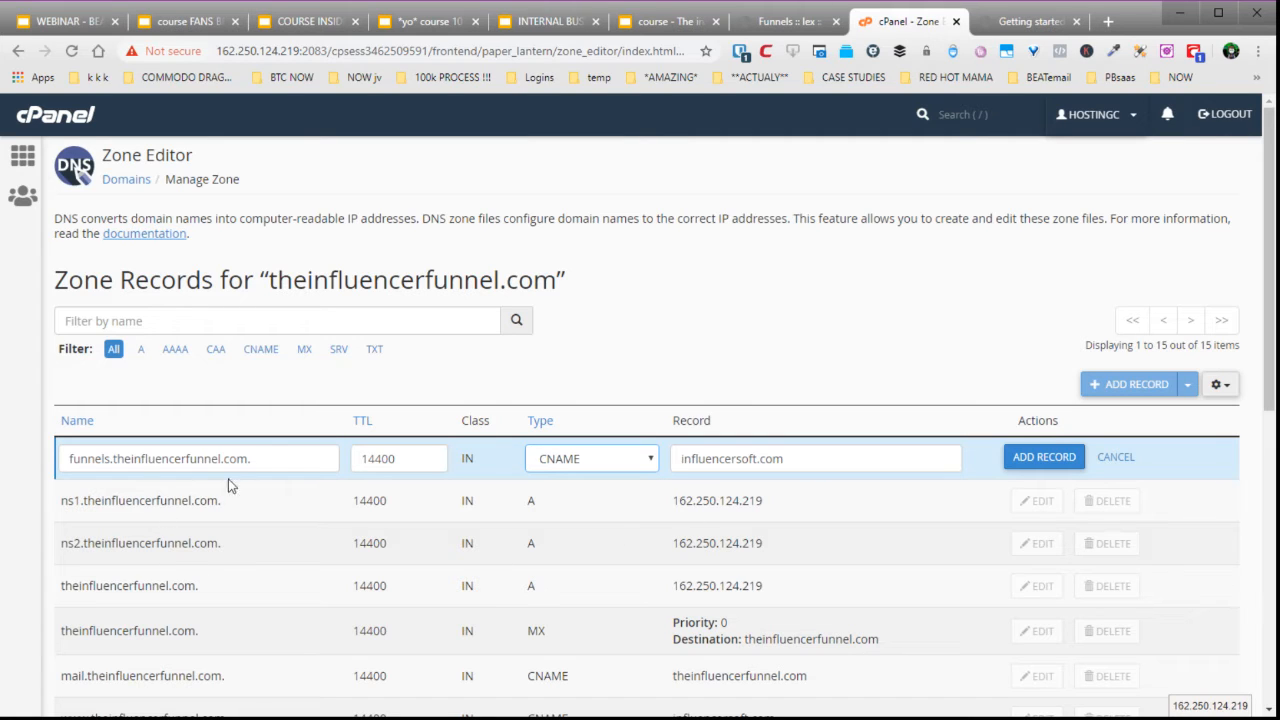
left_click_drag(272, 458, 63, 458)
key("ctrl+c")
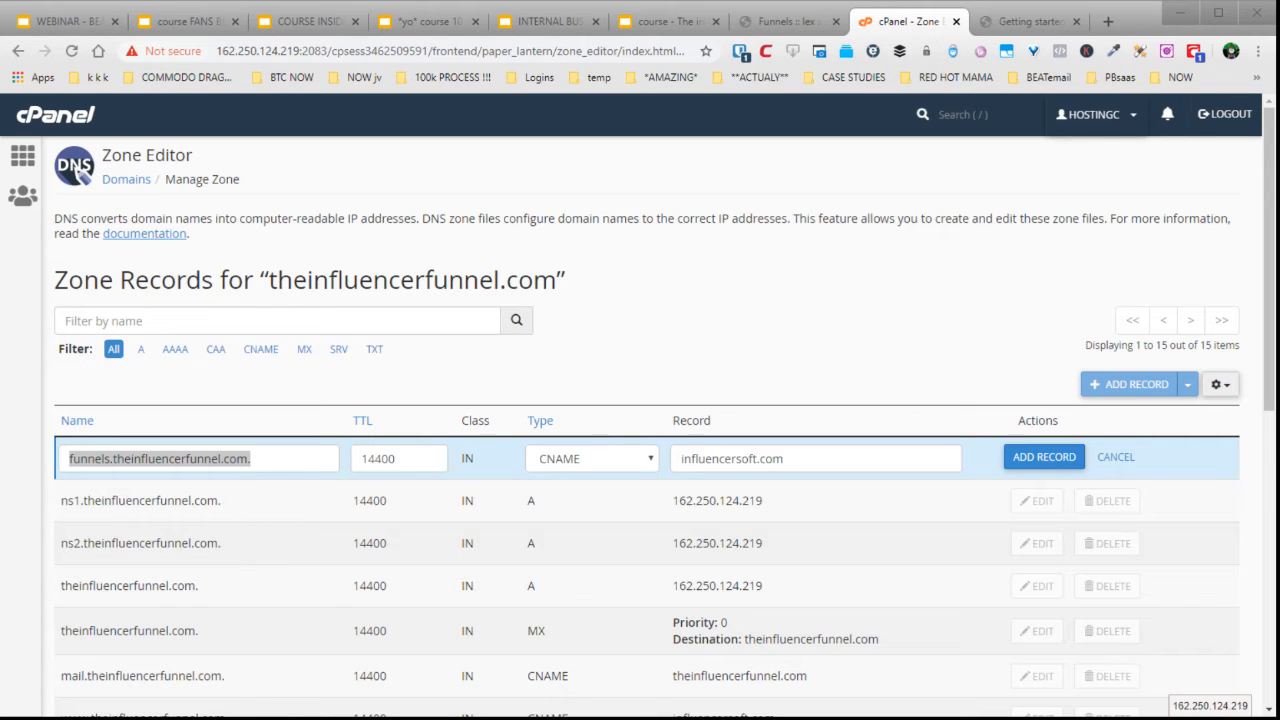
left_click(1147, 22)
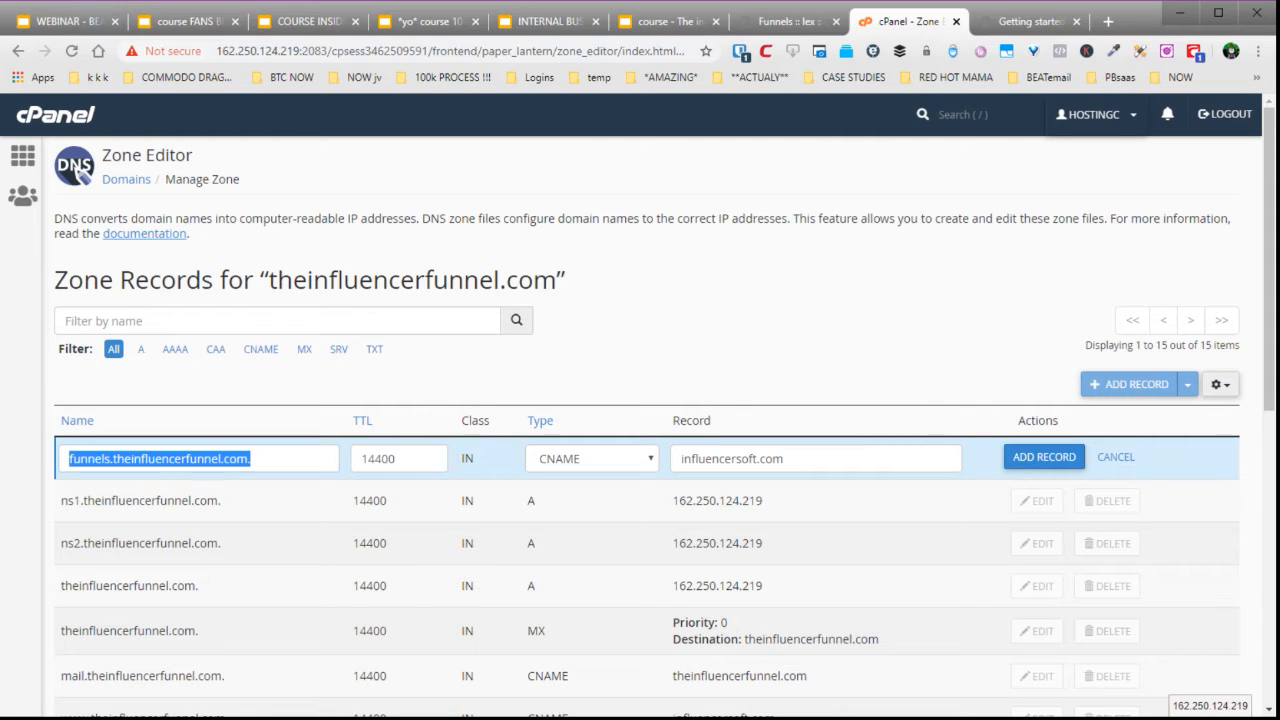
left_click(1044, 457)
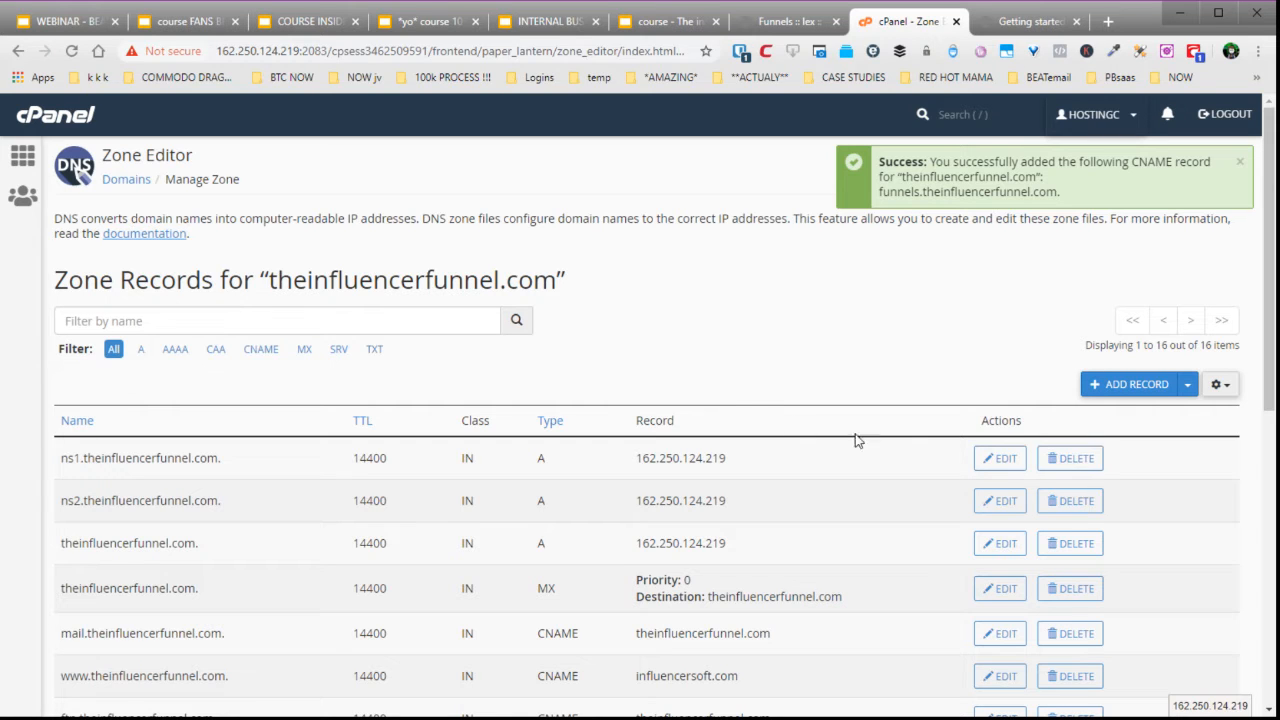
- Close cPanel and open the domains and sites management settings for websites in InfluencerSoft
left_click(956, 22)
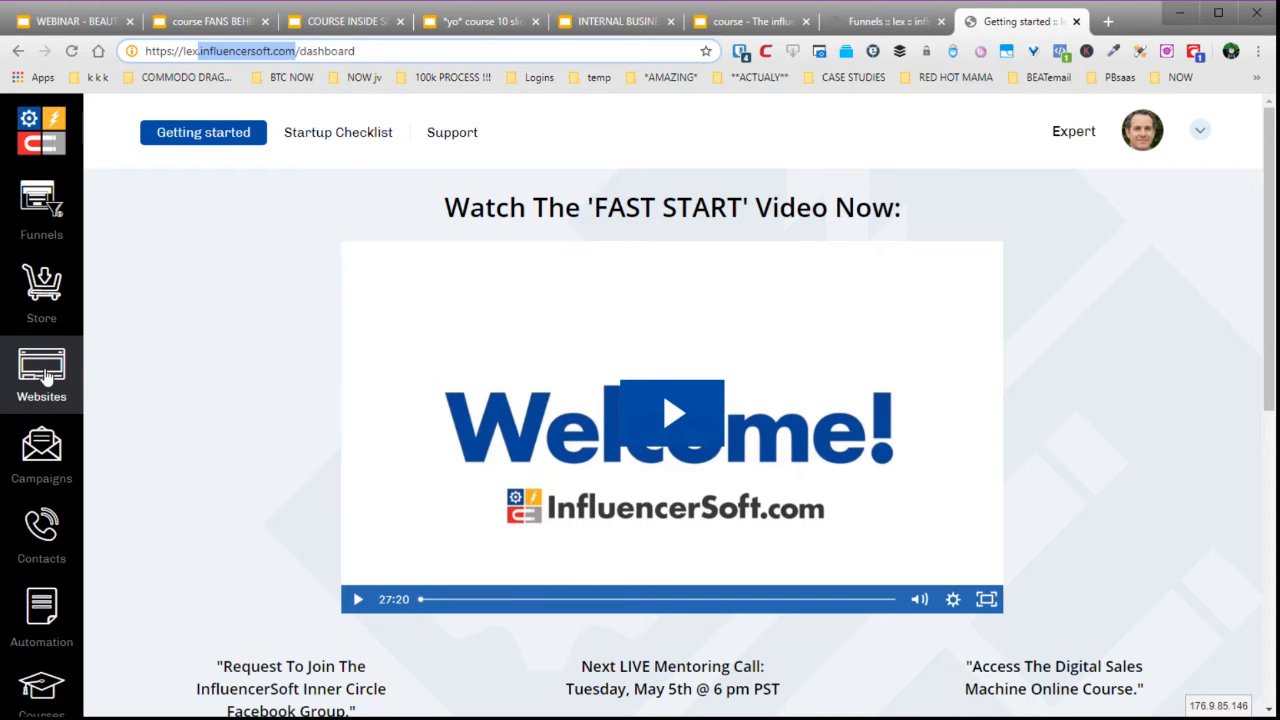
left_click(42, 372)
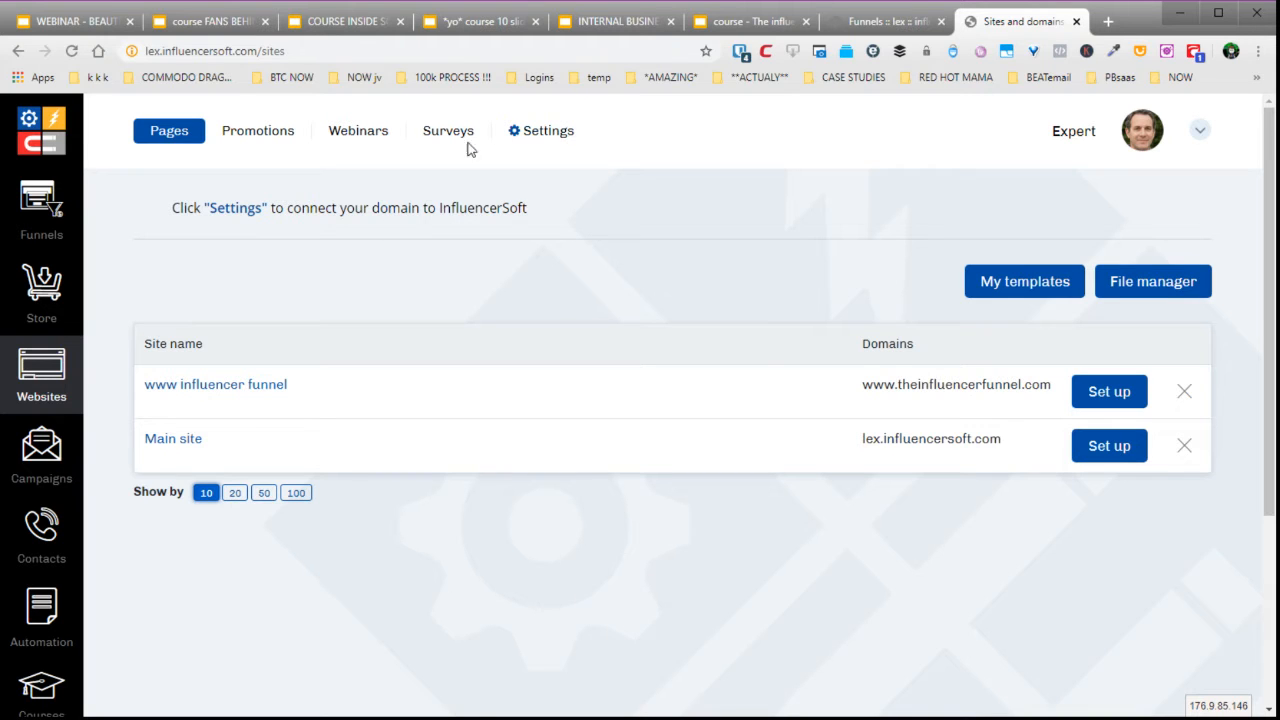
left_click(537, 137)
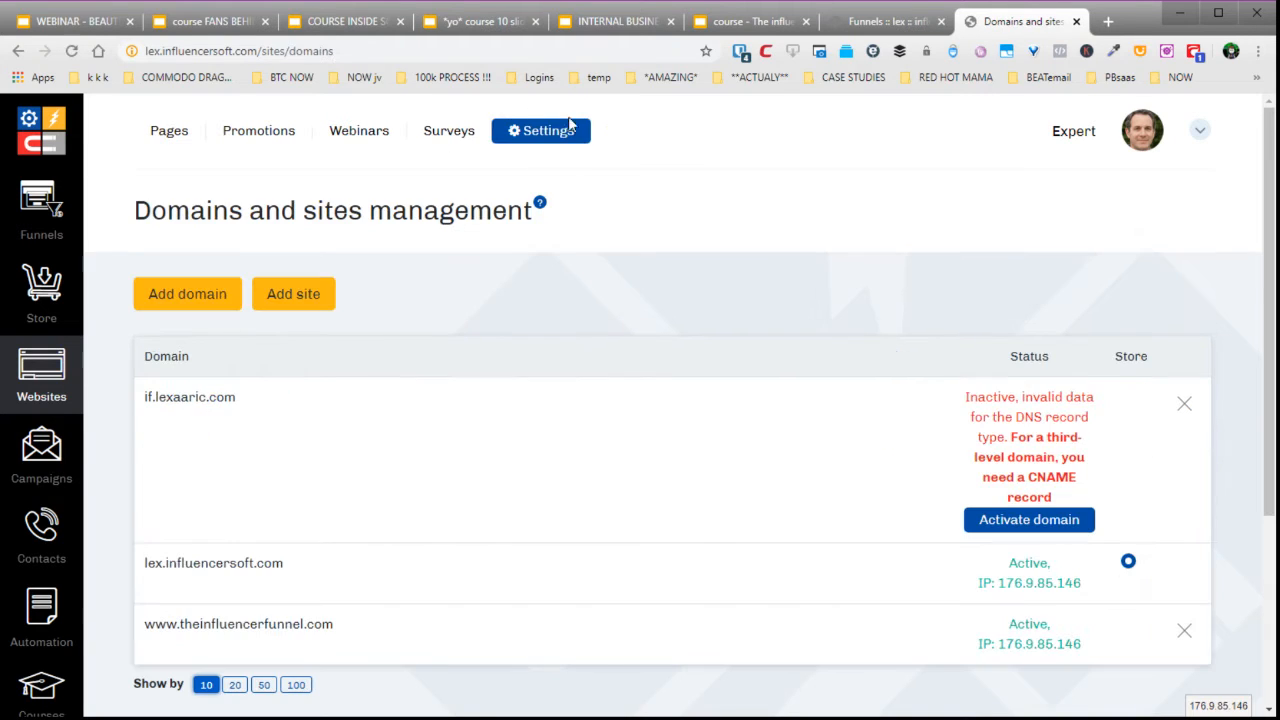
- Start adding an existing domain and enter funnels.theinfluencerfunnel.com as its address
left_click(196, 296)
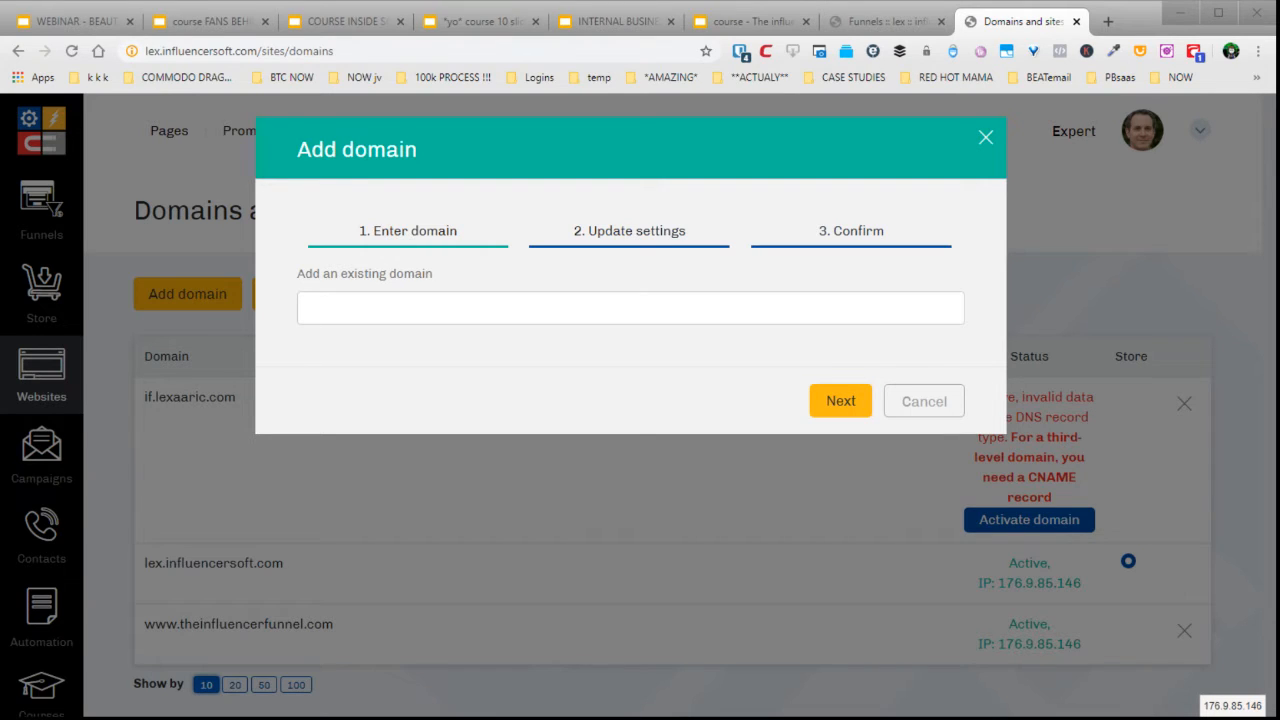
left_click(308, 308)
type("theinfluencerfunnel.com")
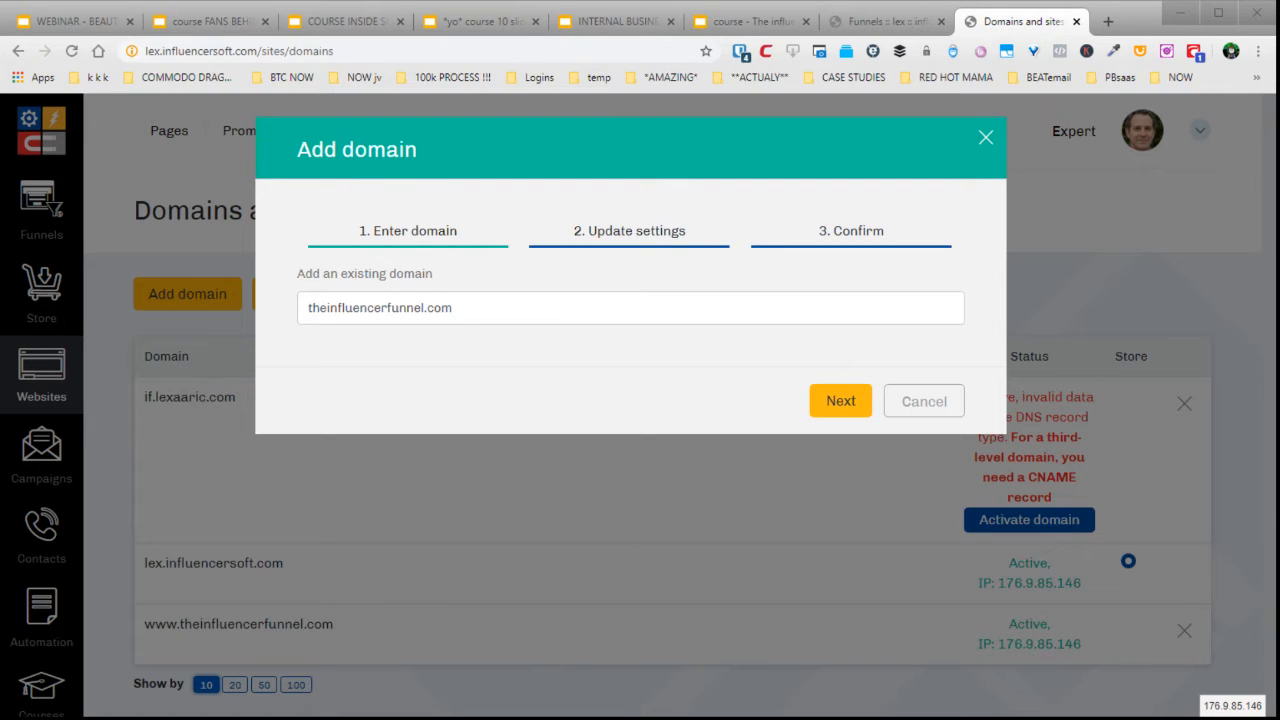
left_click(481, 307)
left_click_drag(481, 307, 248, 326)
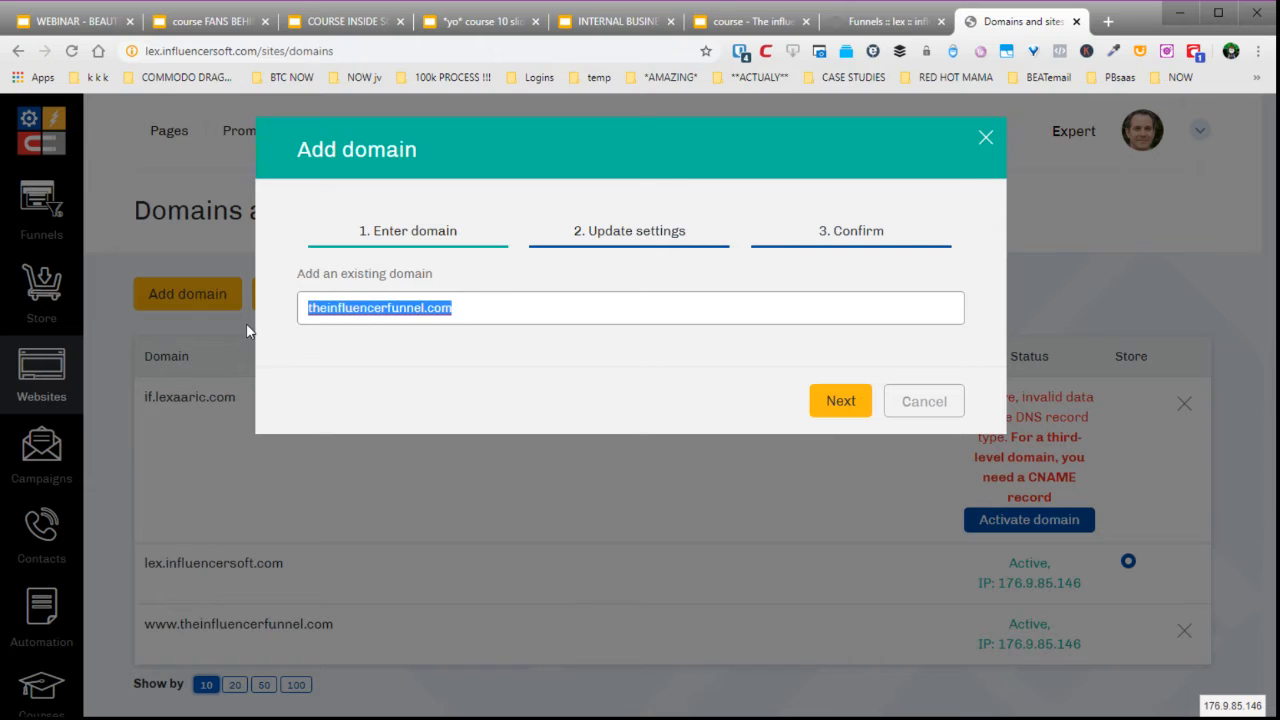
key("ctrl+v")
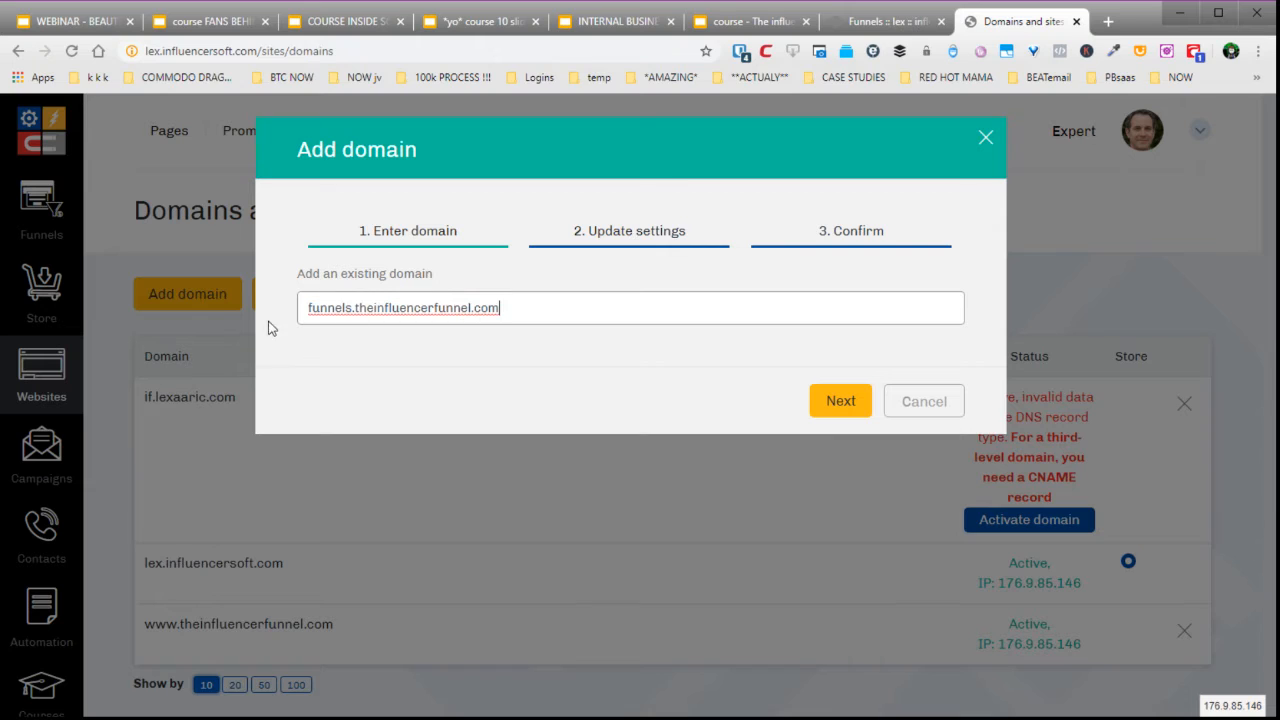
- Submit the entered subdomain to connect it to the account and close the finished domain dialog
left_click_drag(352, 308, 283, 326)
left_click(352, 312)
left_click_drag(526, 309, 309, 313)
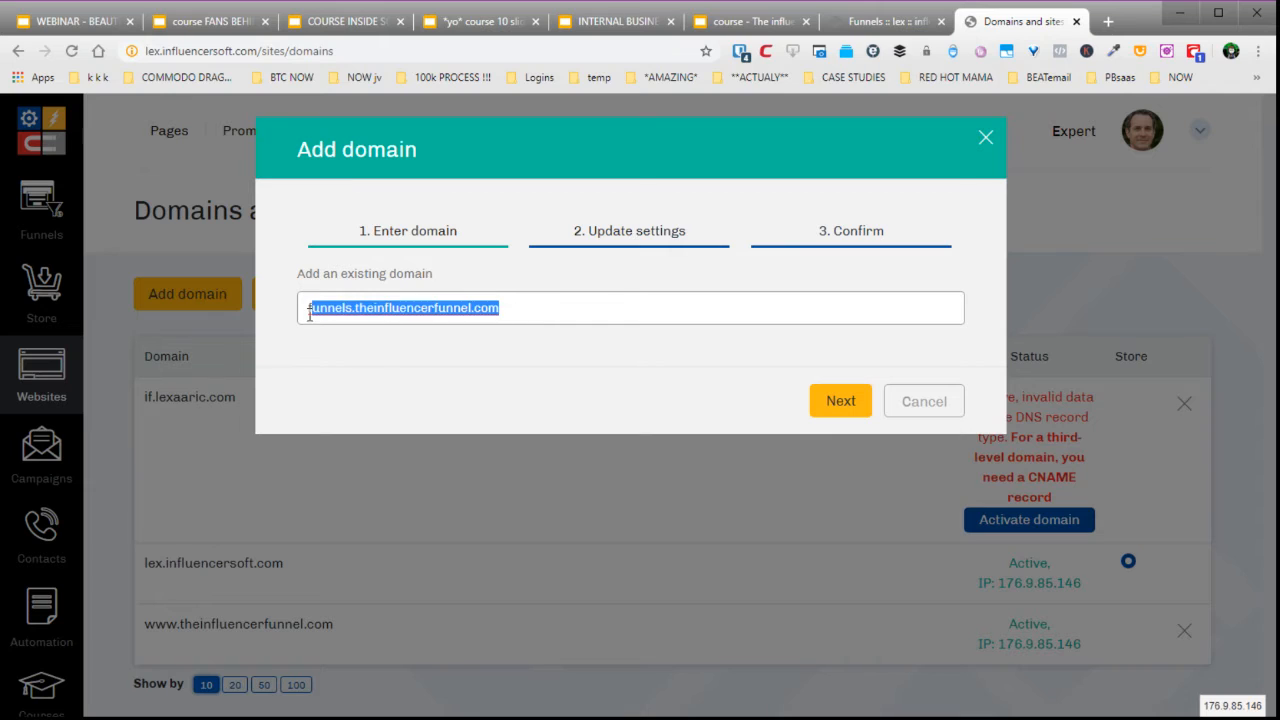
left_click(562, 355)
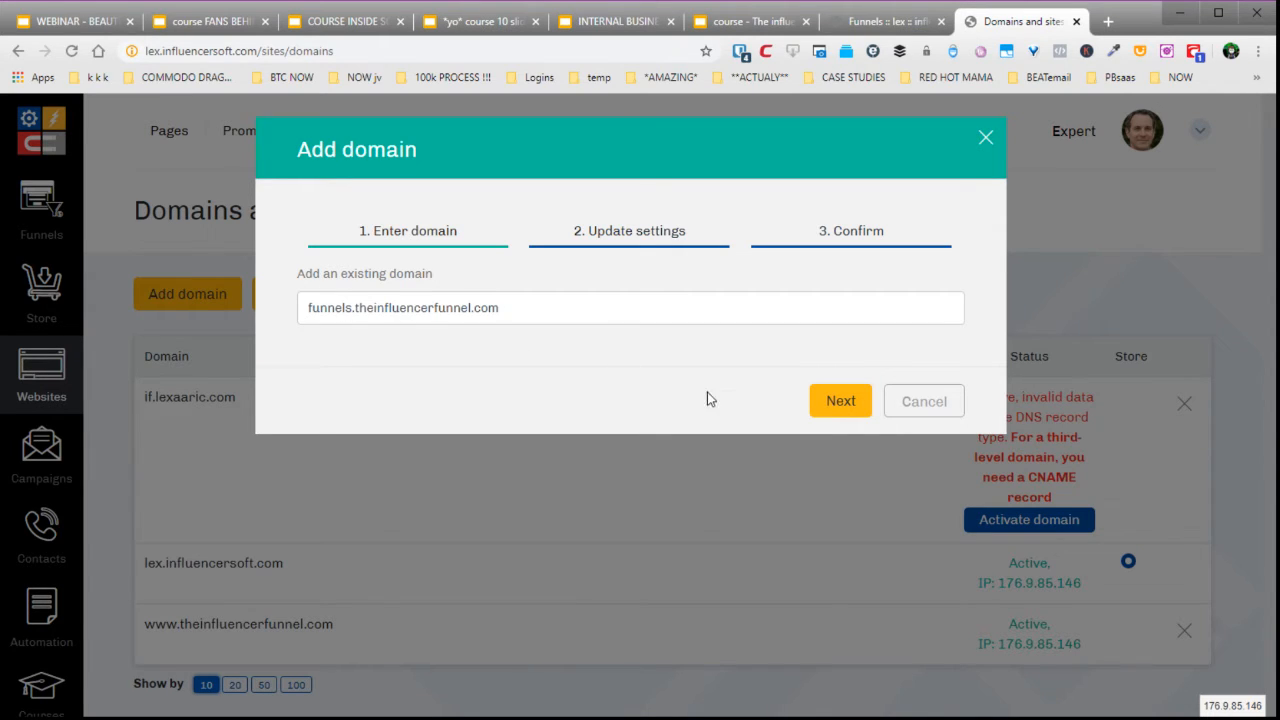
left_click(517, 309)
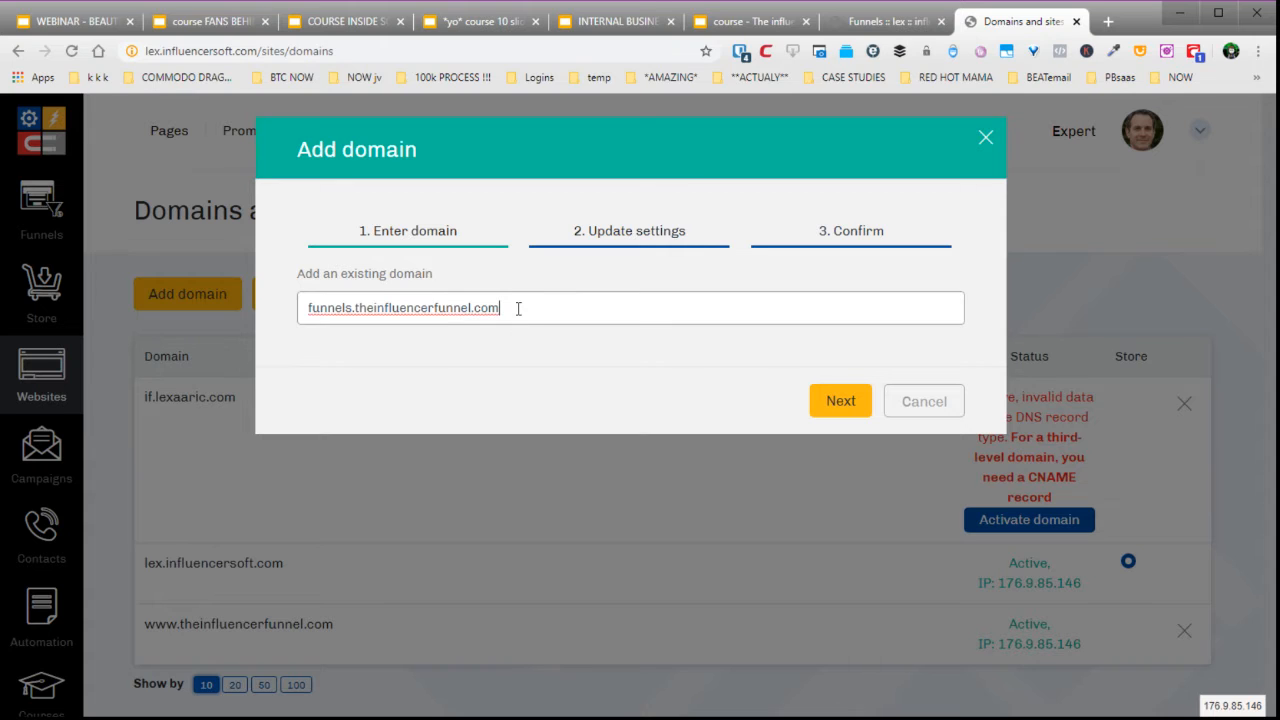
left_click(837, 400)
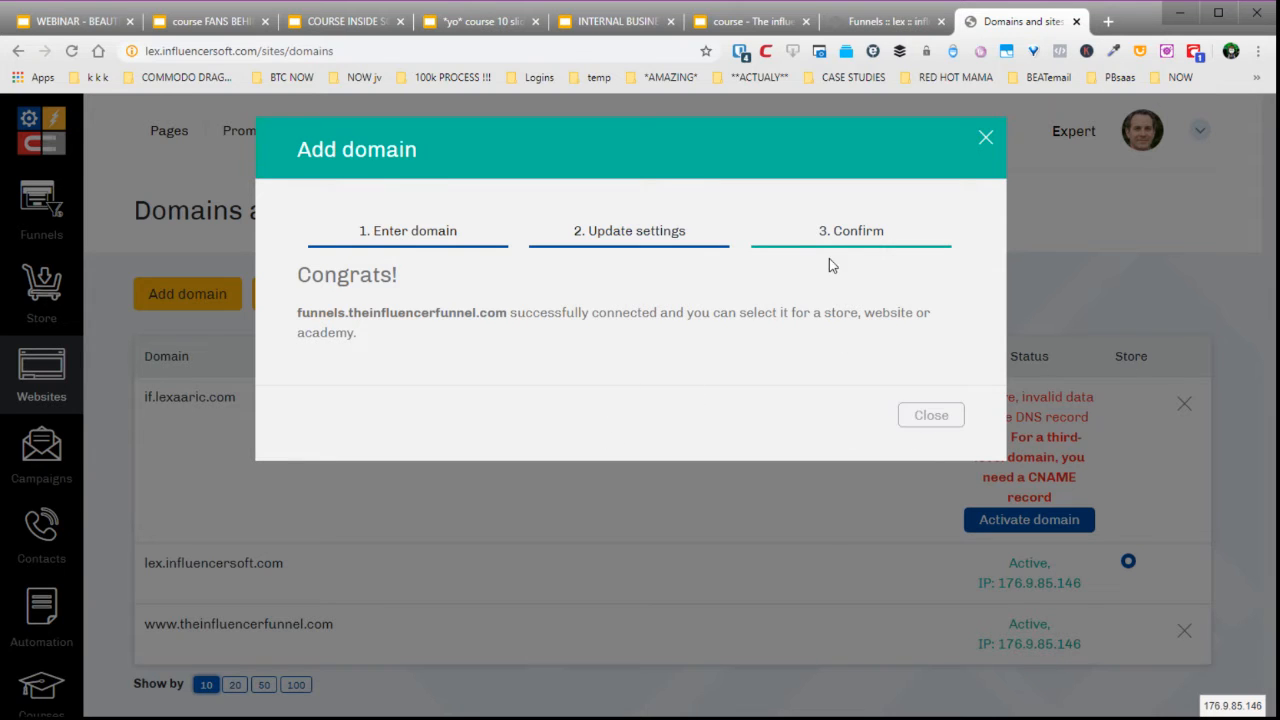
left_click(916, 424)
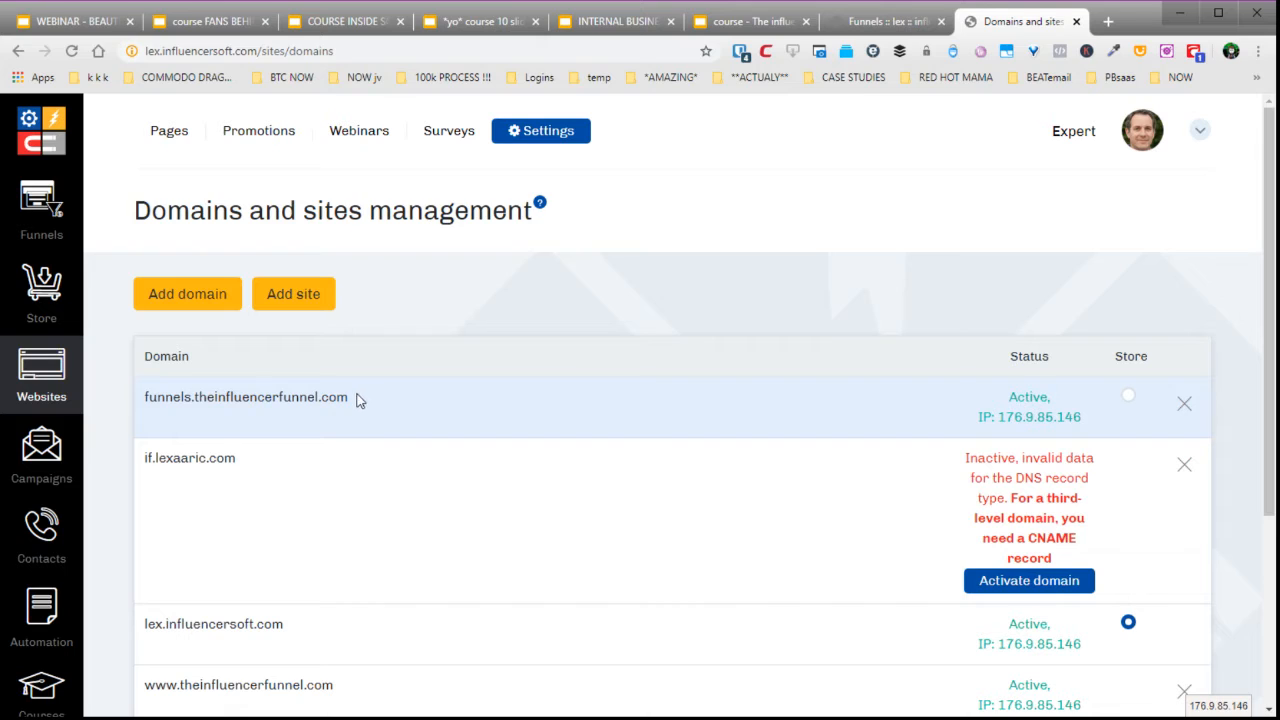
- Check funnels.theinfluencerfunnel.com by loading its copied address in a new browser tab, and return to the domain management page
left_click_drag(348, 397, 142, 398)
key("ctrl+c")
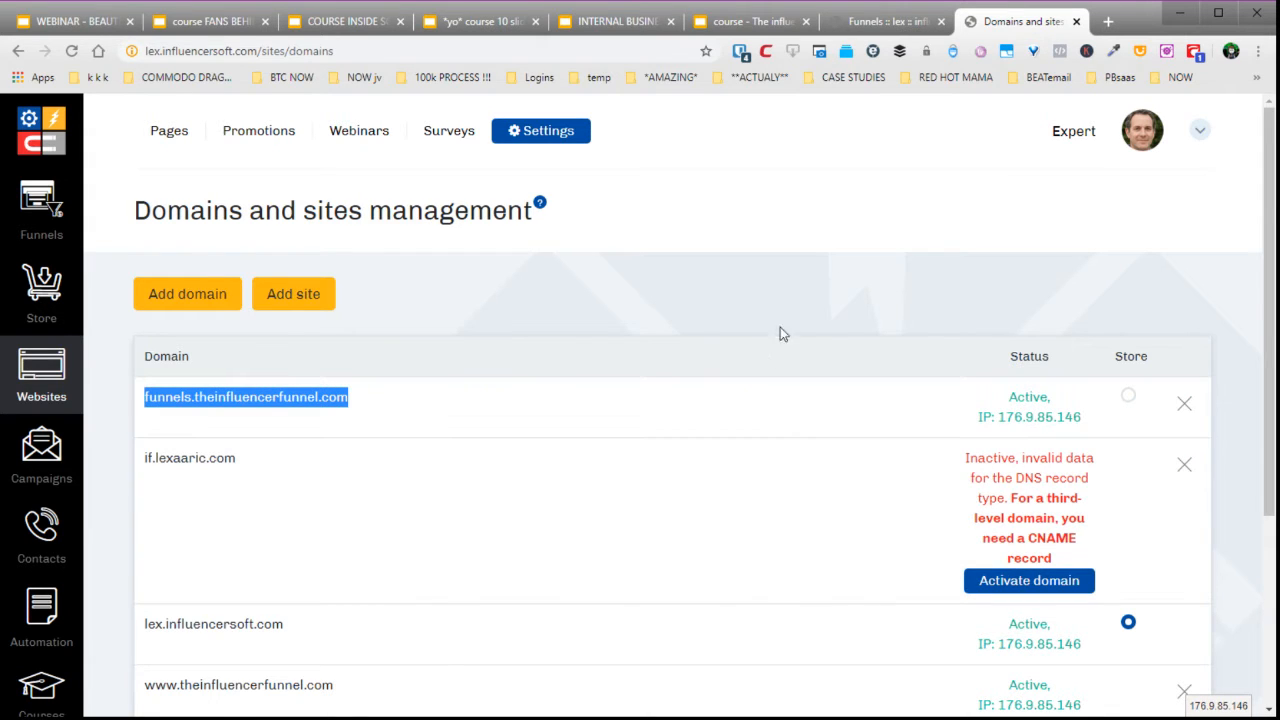
left_click(1108, 22)
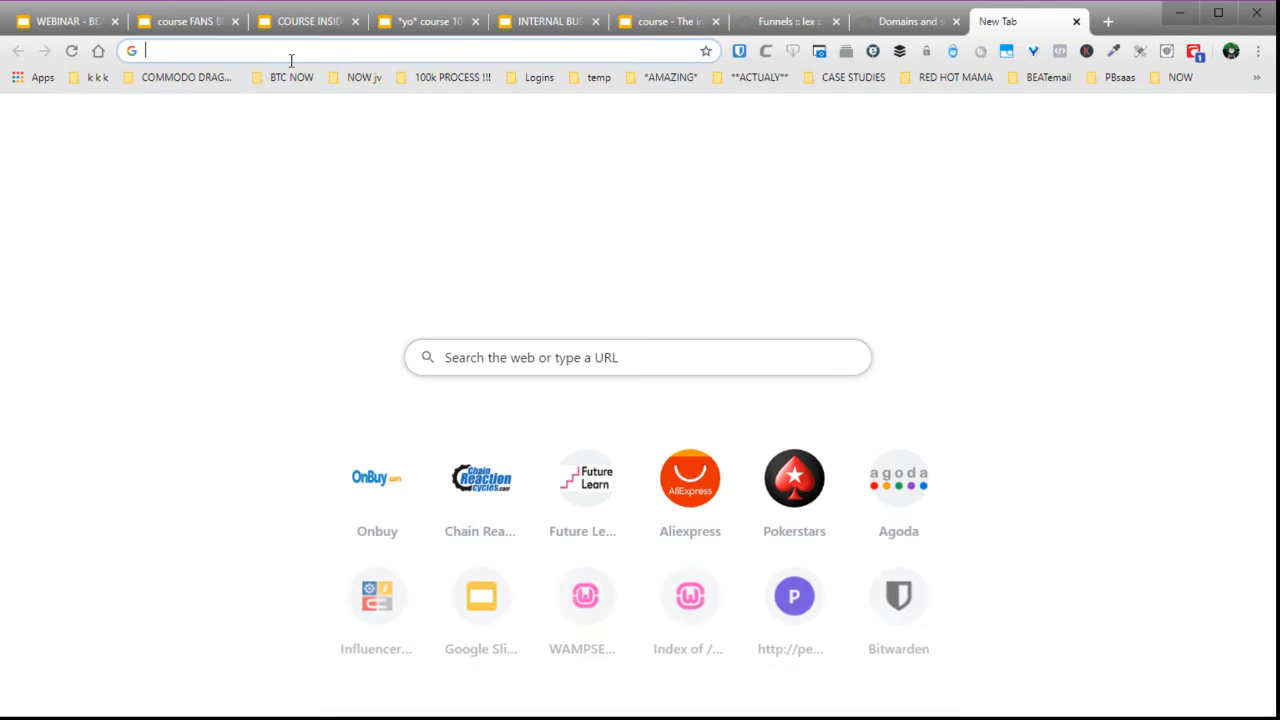
key("ctrl+v")
key("Return")
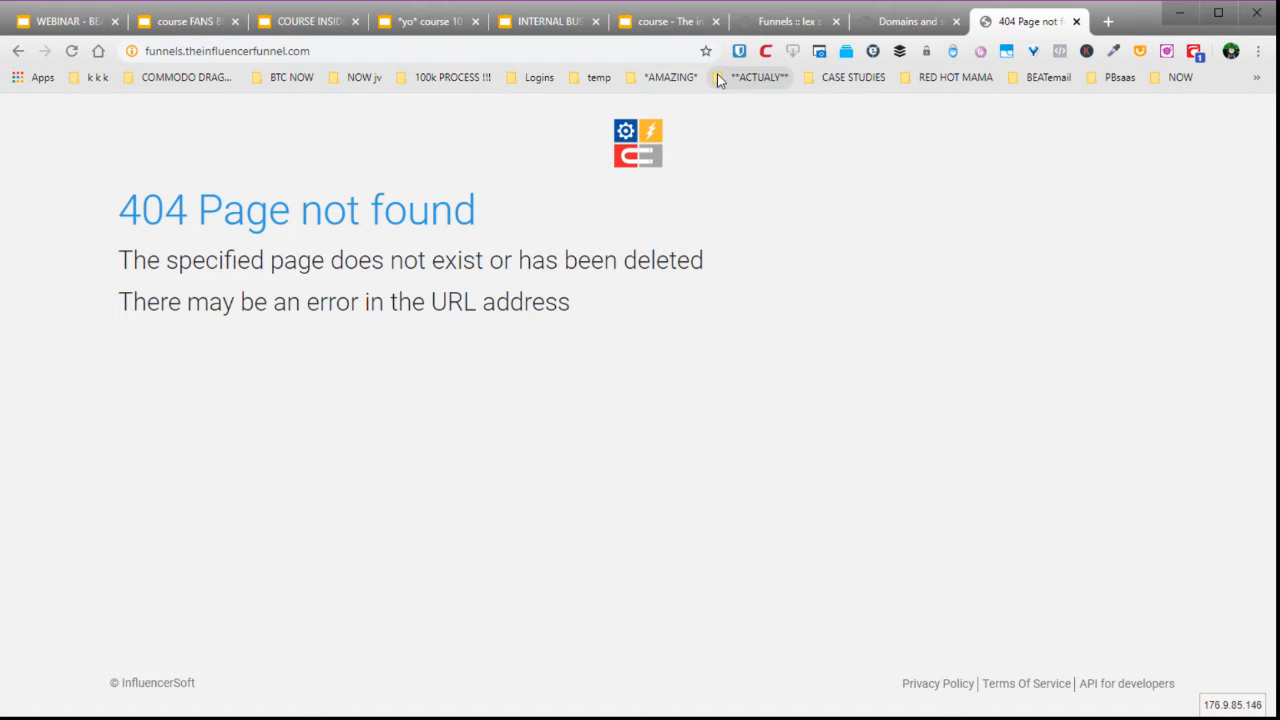
left_click(908, 23)
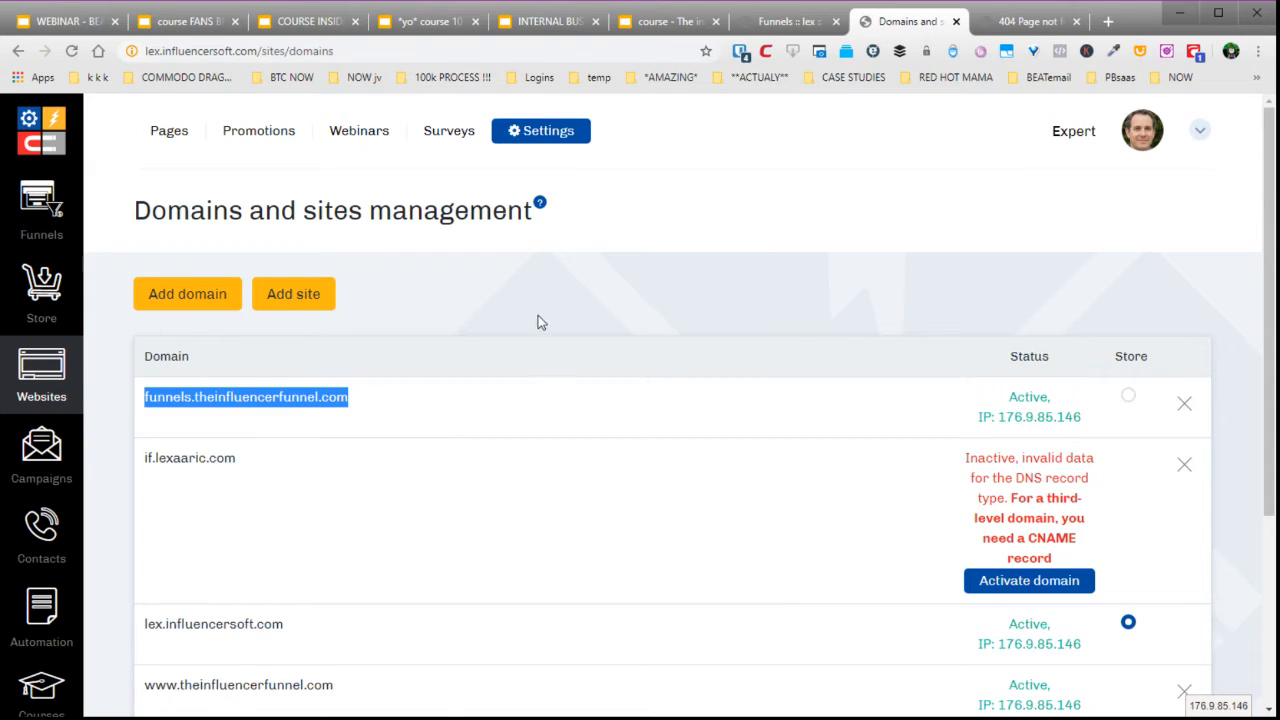
- Recheck the page loaded at funnels.theinfluencerfunnel.com and inspect its full address including the protocol
left_click(1010, 21)
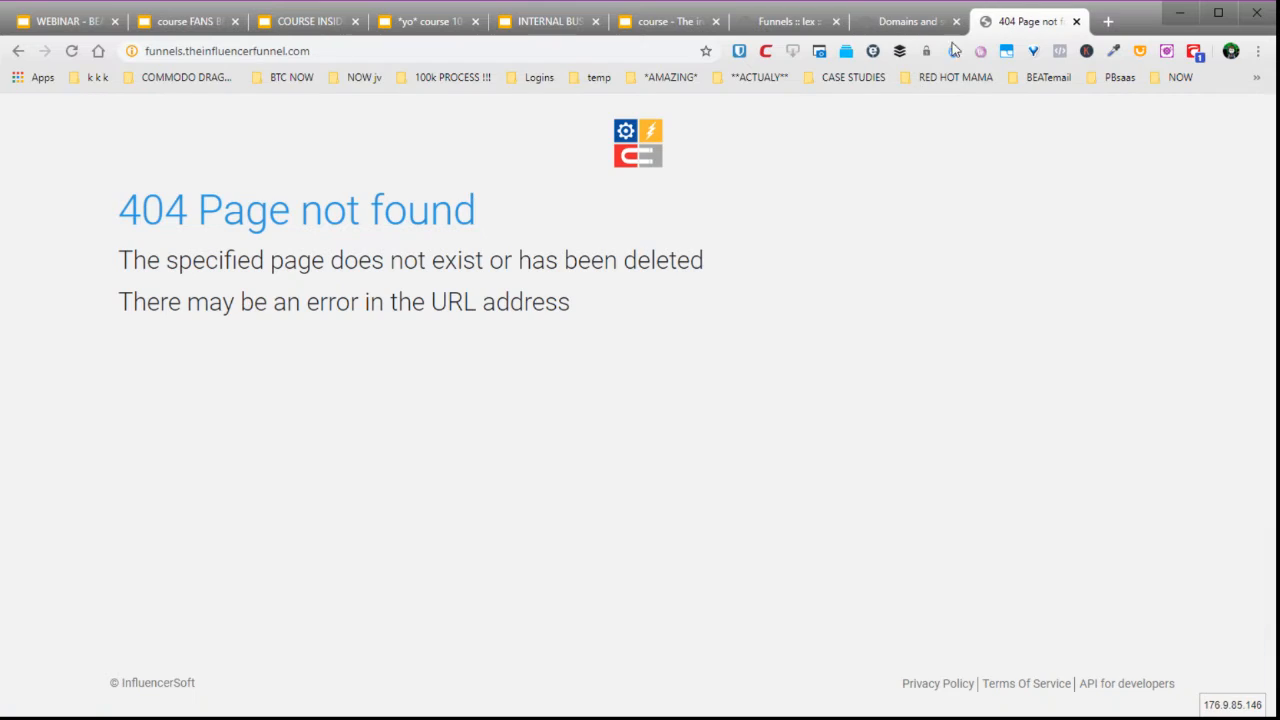
left_click(385, 57)
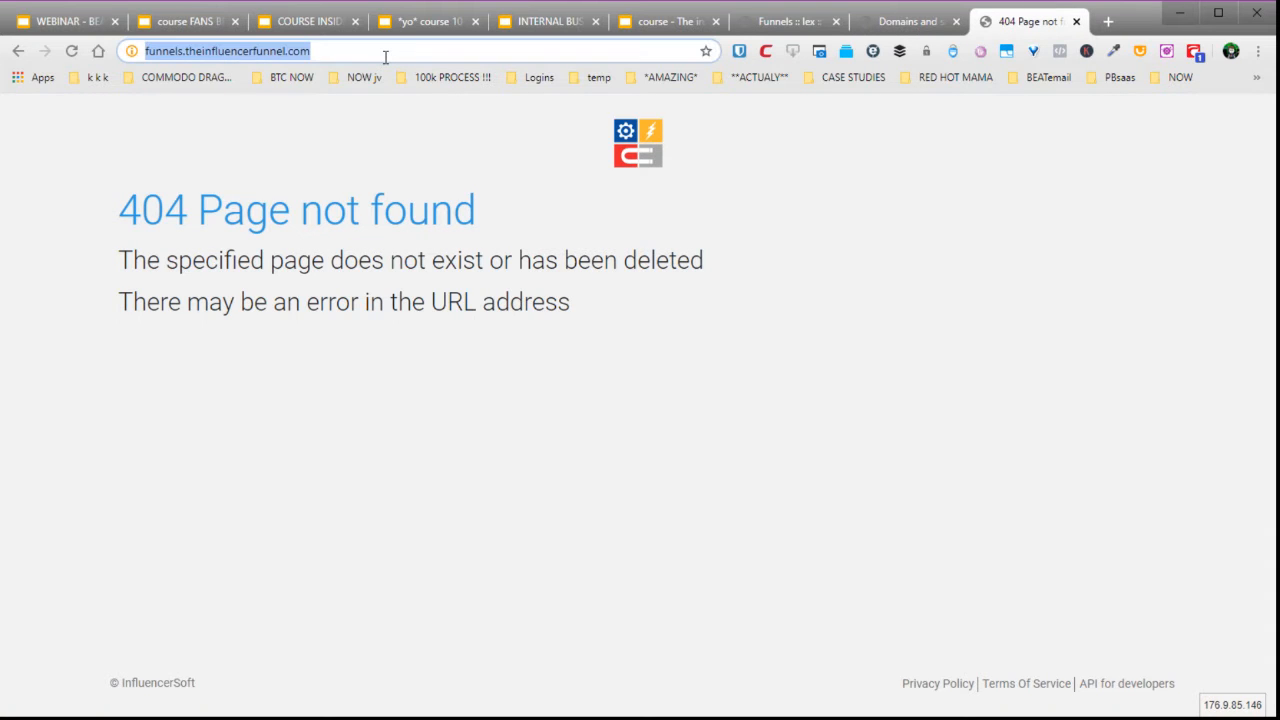
key("Home")
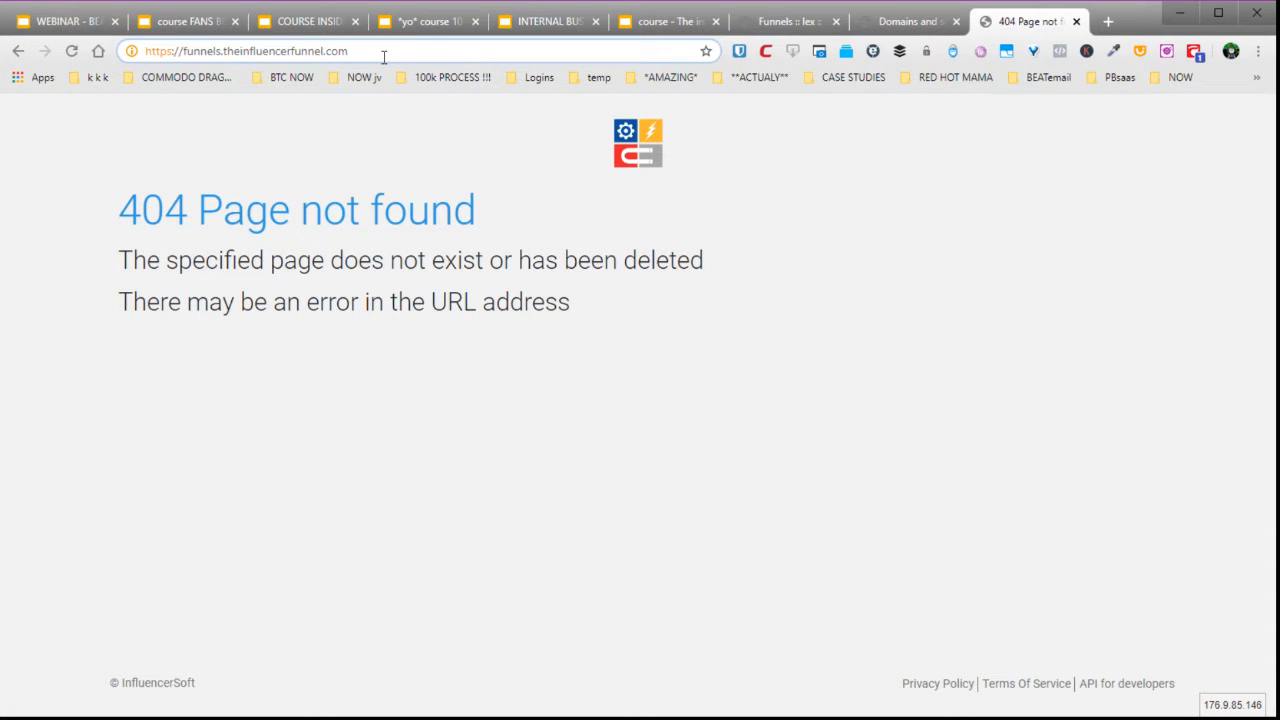
left_click(60, 140)
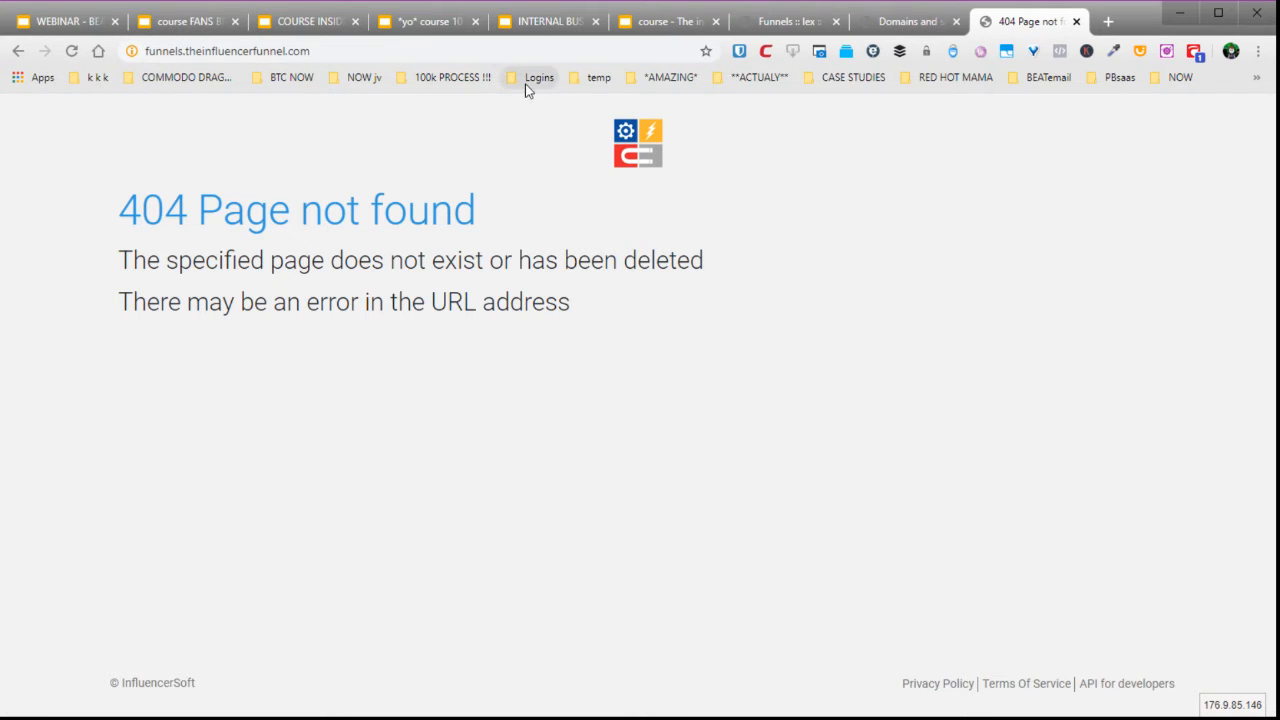
- Return to domain management and start adding a site named "Funnels - the Influencer Funnel"
left_click(916, 23)
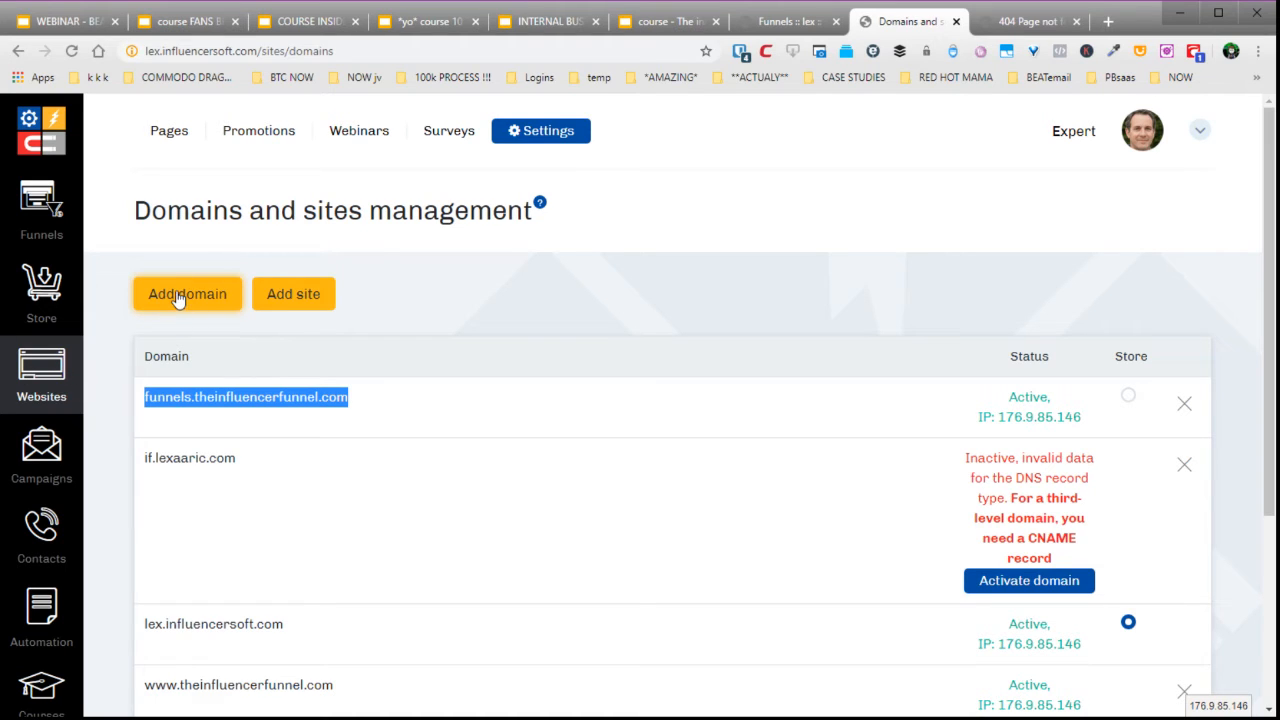
left_click(309, 305)
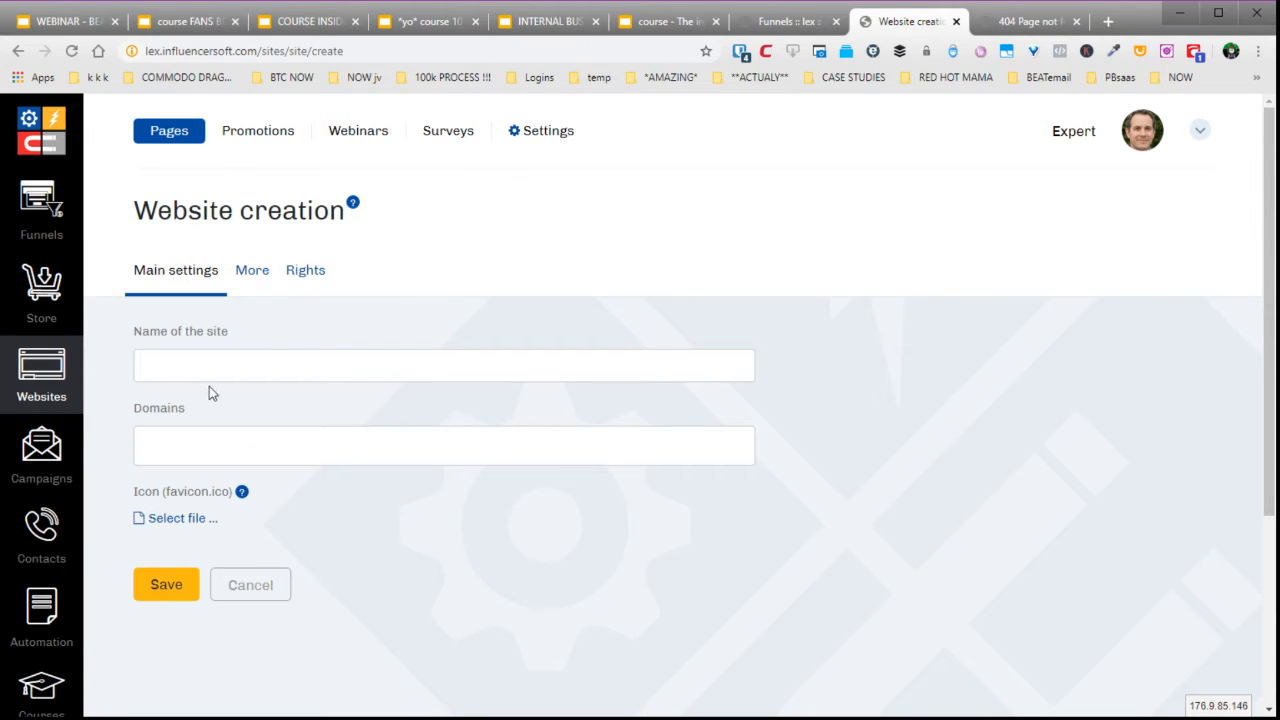
left_click(223, 364)
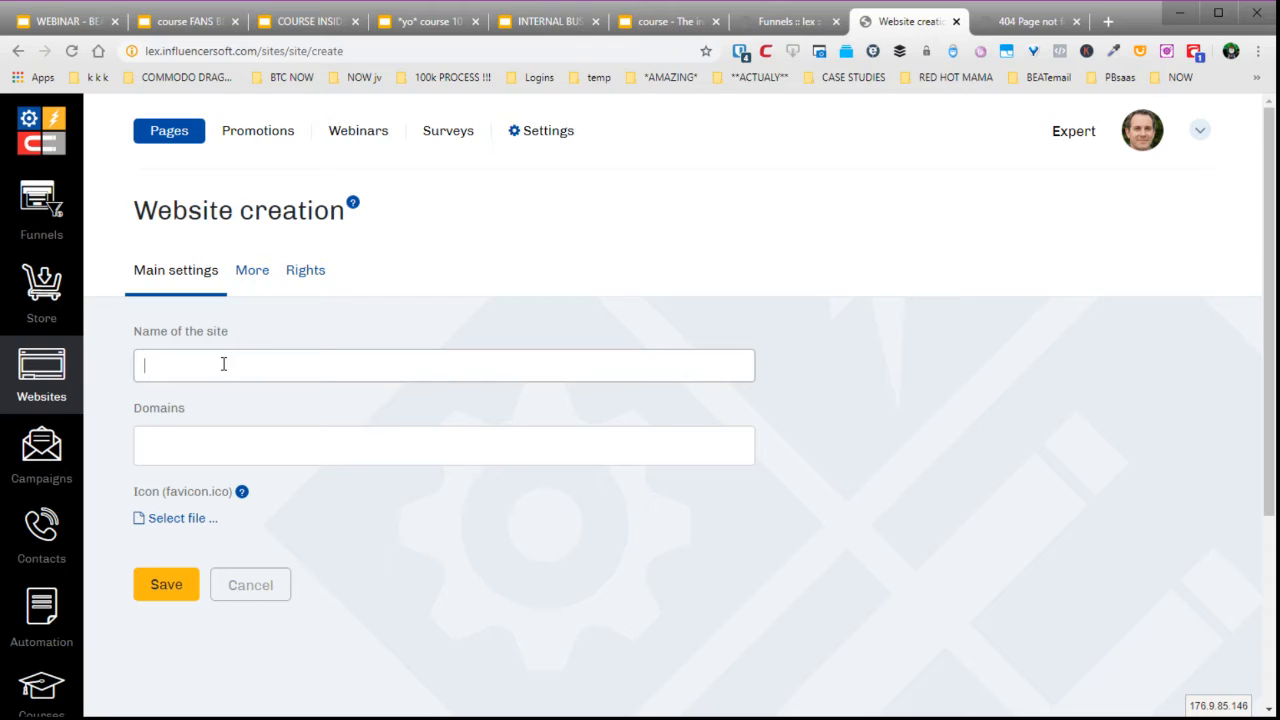
type("Funnels Influencer Funnels- the")
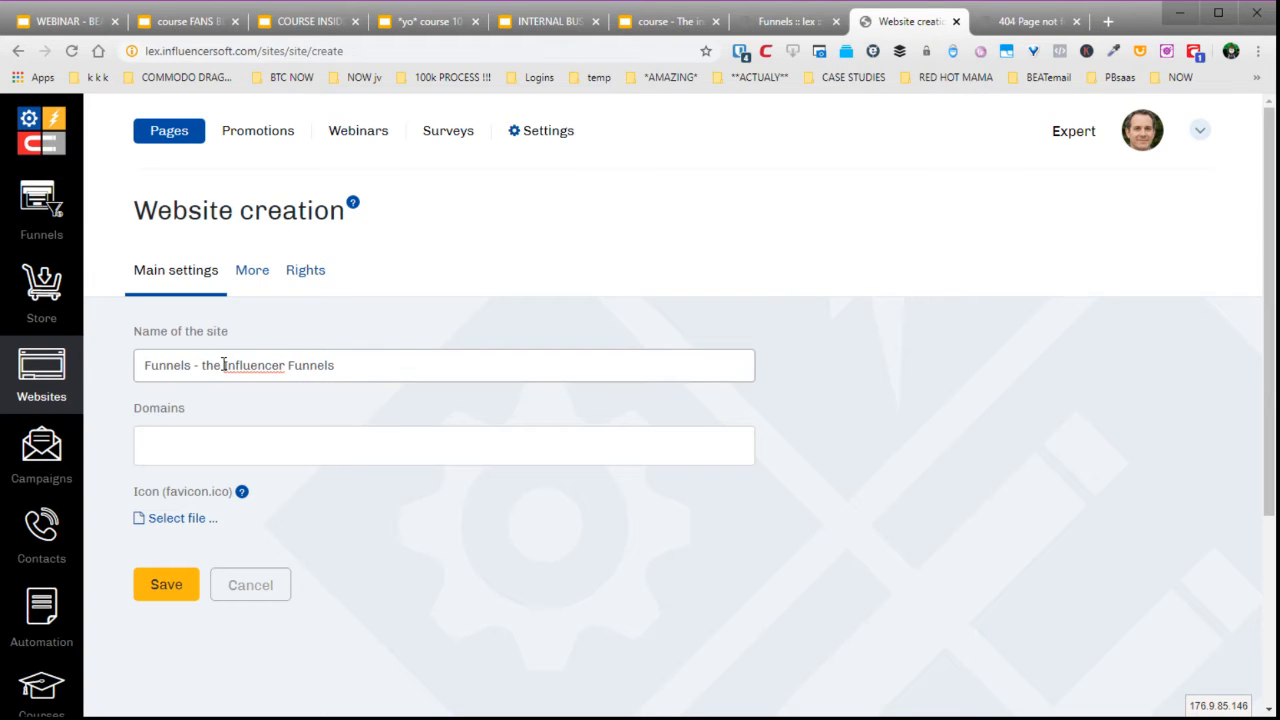
left_click(366, 364)
- Assign the domain funnels.theinfluencerfunnel.com to the new site, save it, and open its list of pages
left_click(189, 441)
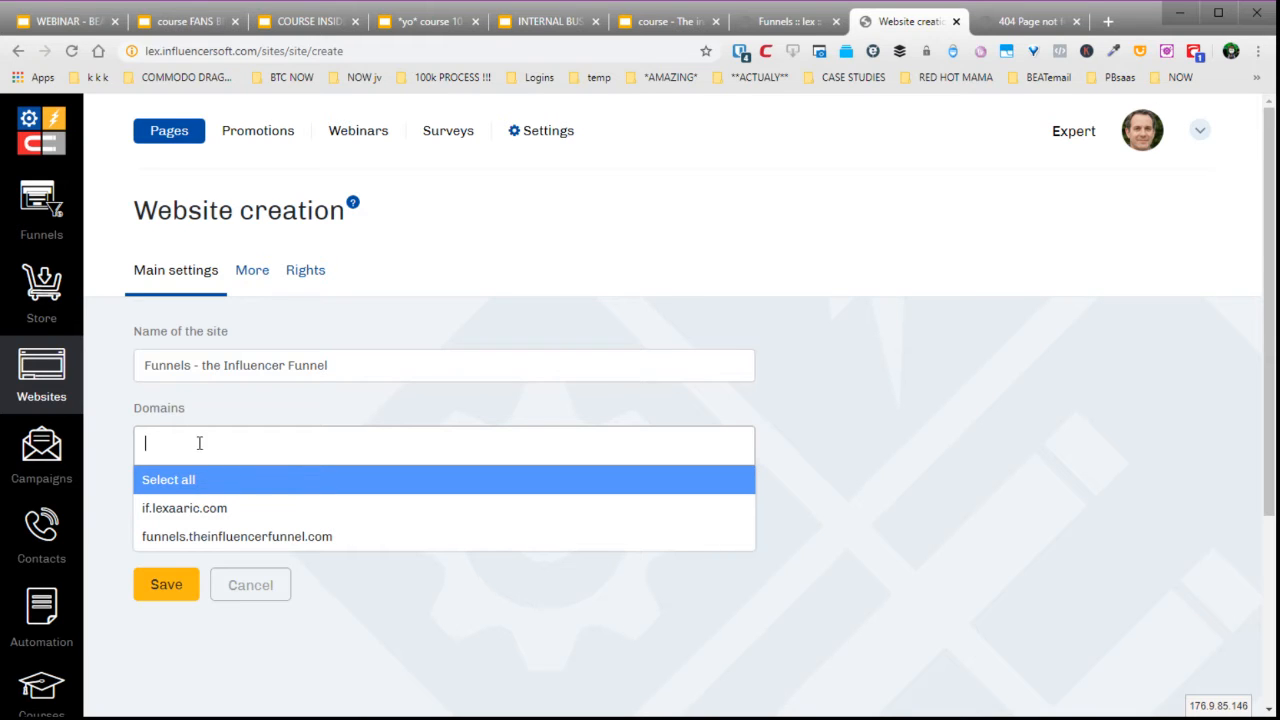
left_click(205, 540)
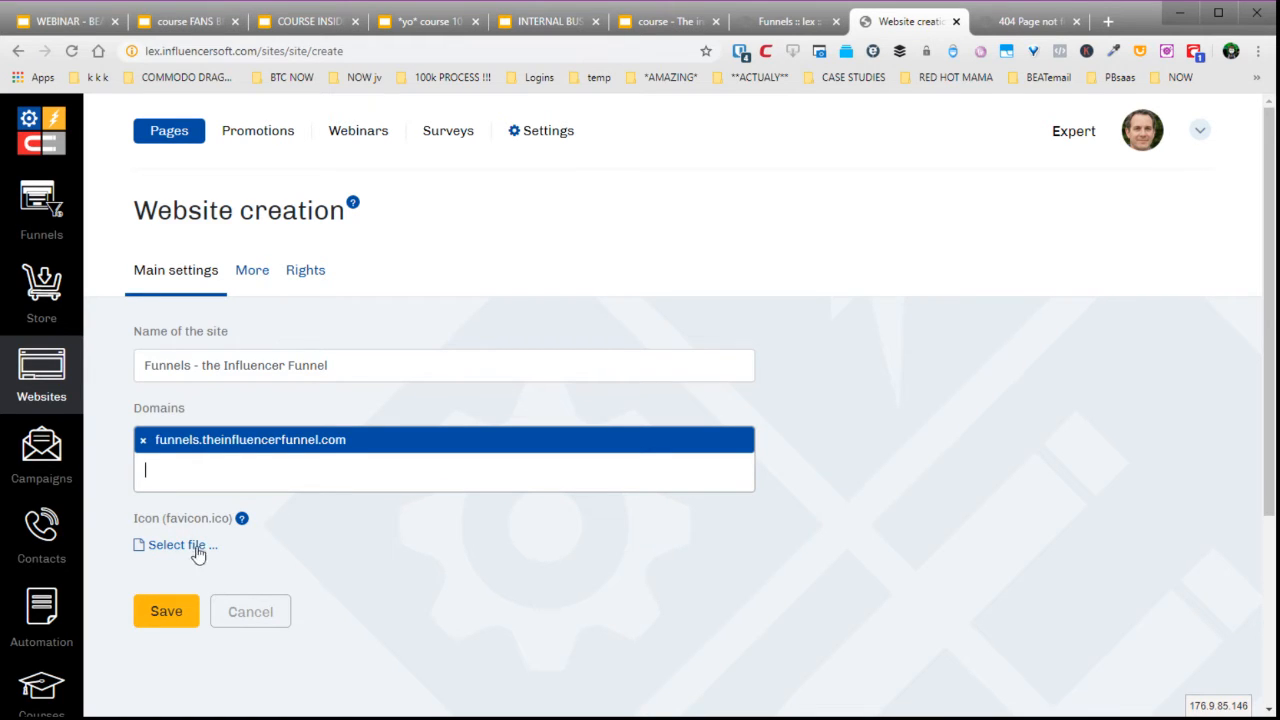
left_click(166, 612)
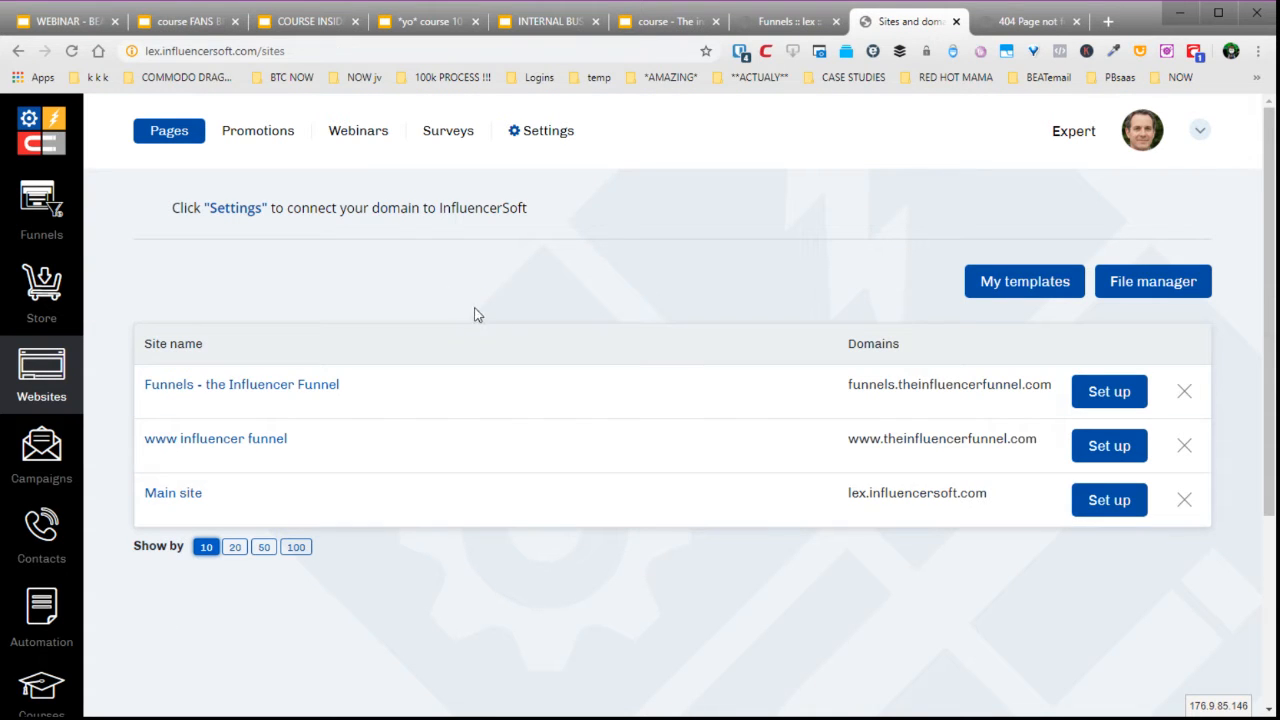
left_click(289, 388)
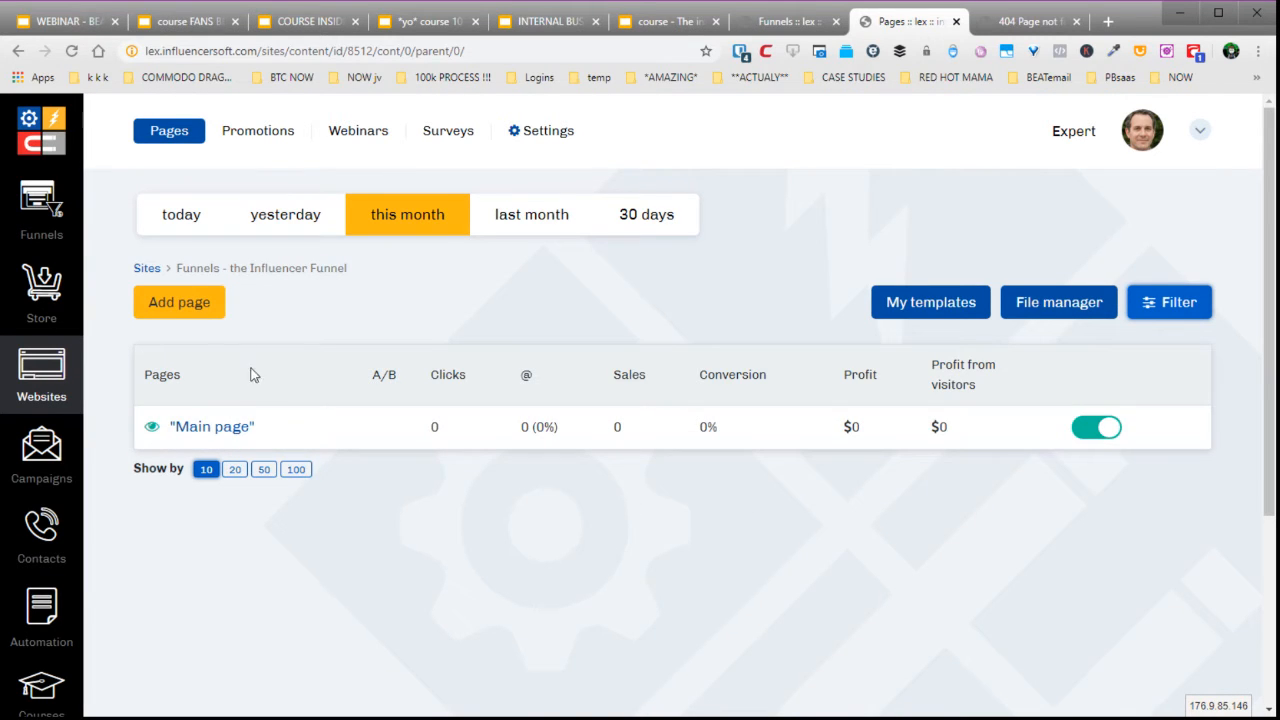
left_click(198, 310)
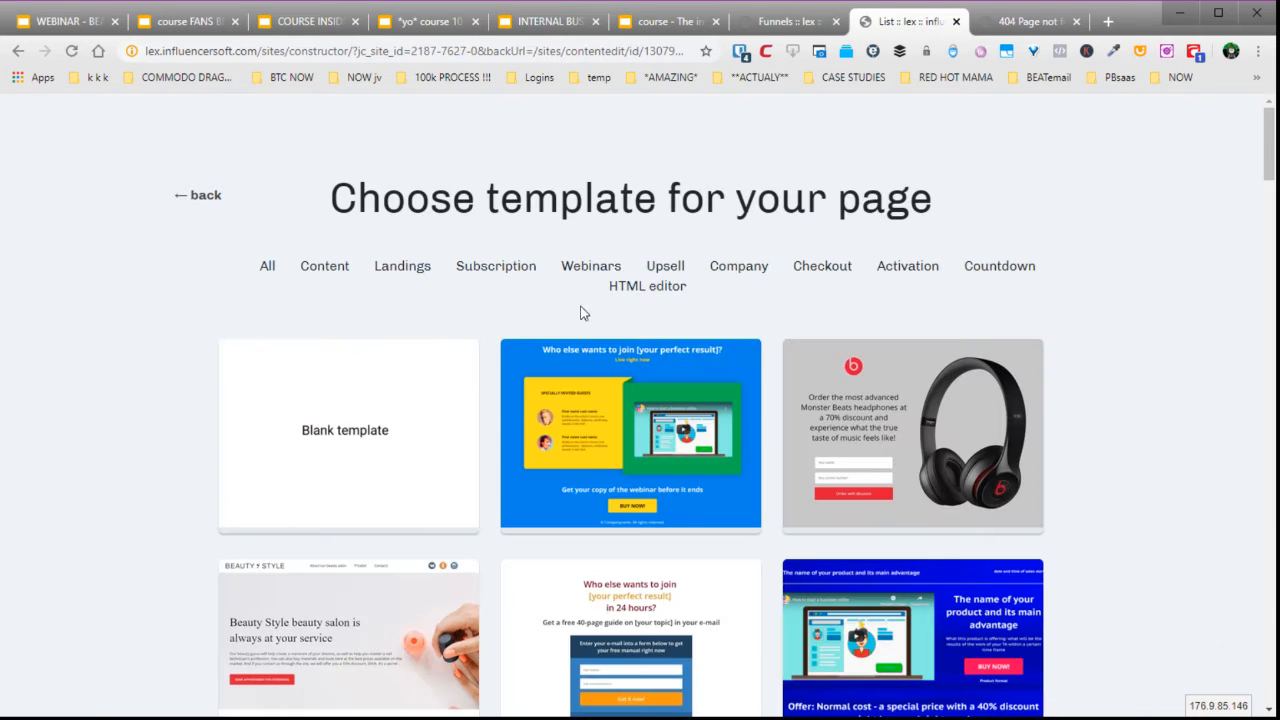
mouse_move(338, 371)
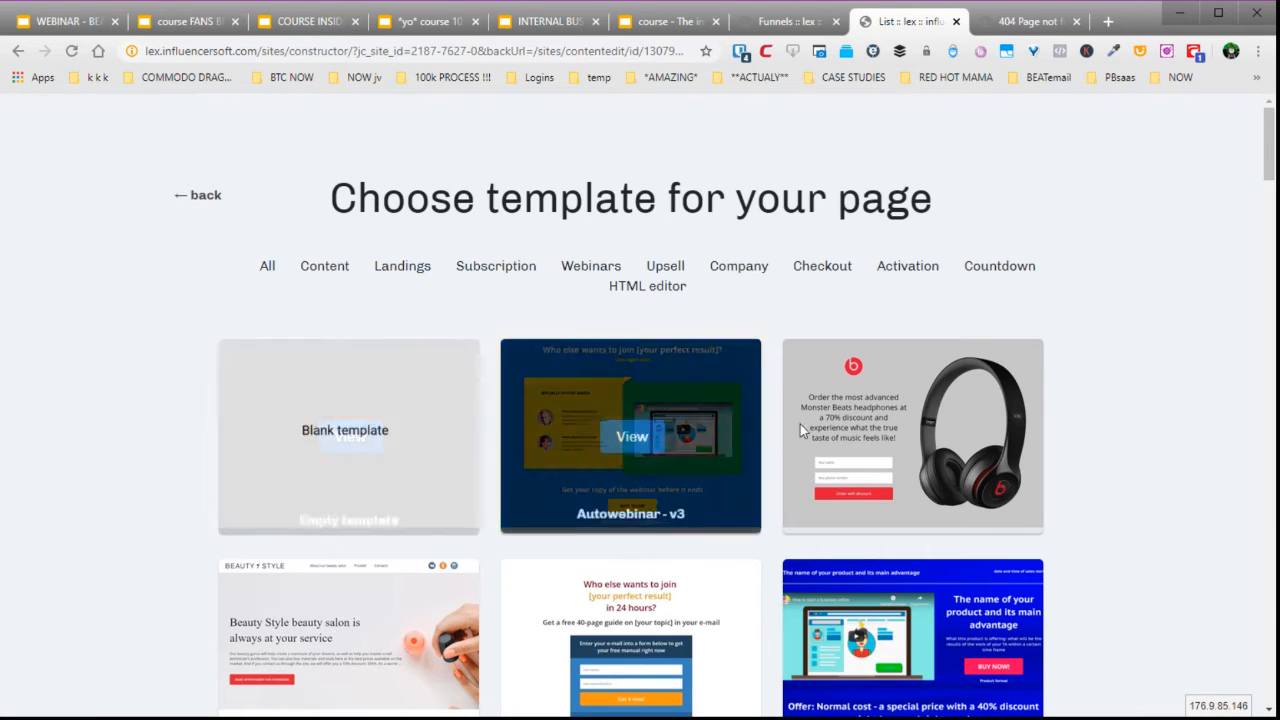
left_click(194, 200)
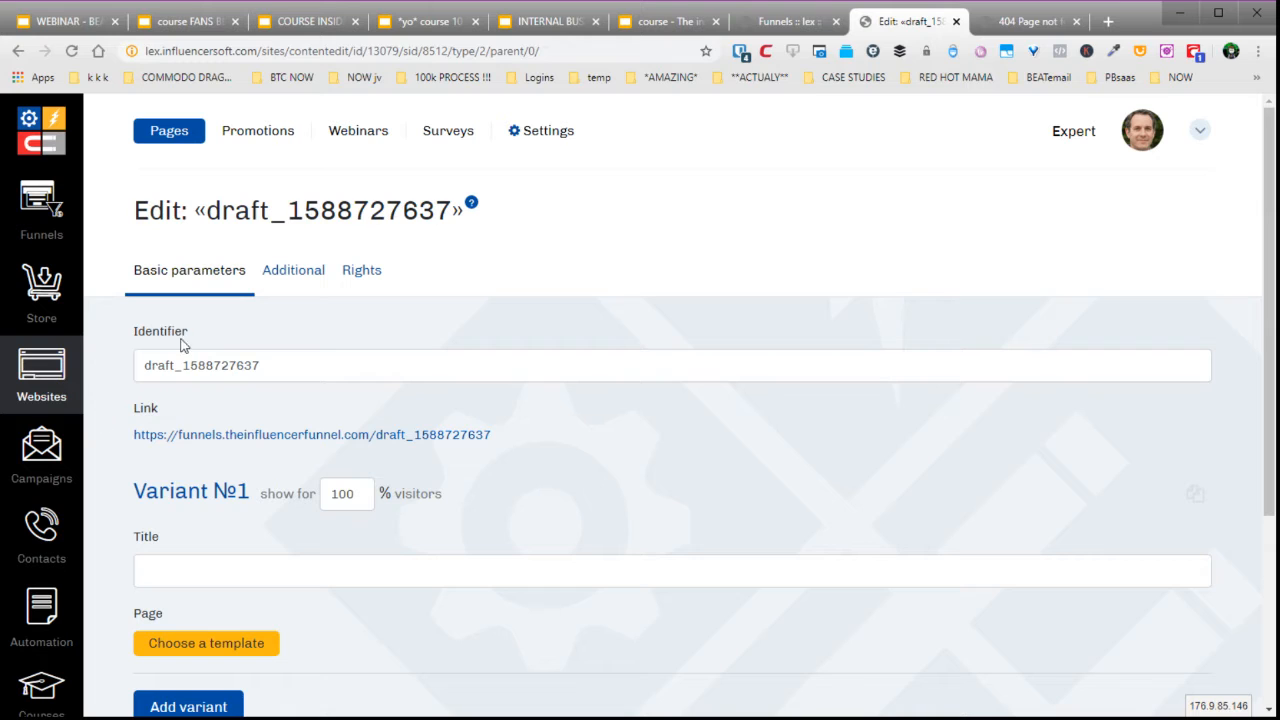
left_click(27, 57)
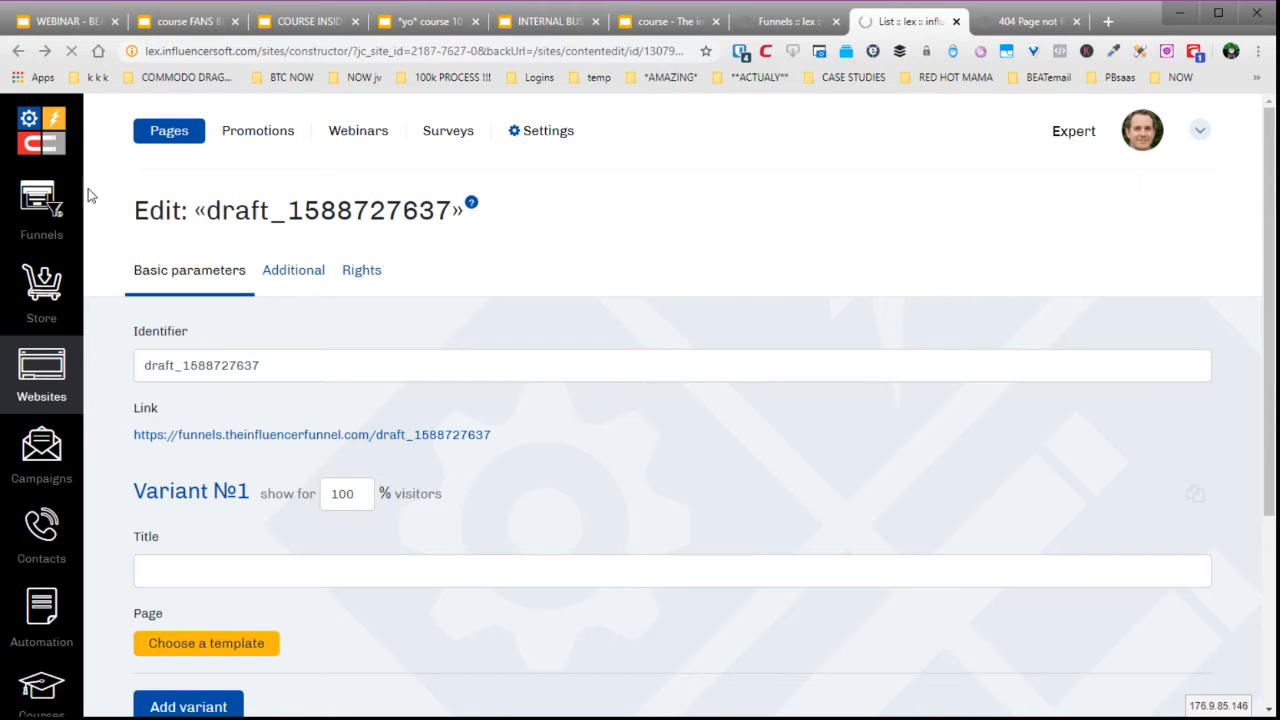
left_click(20, 52)
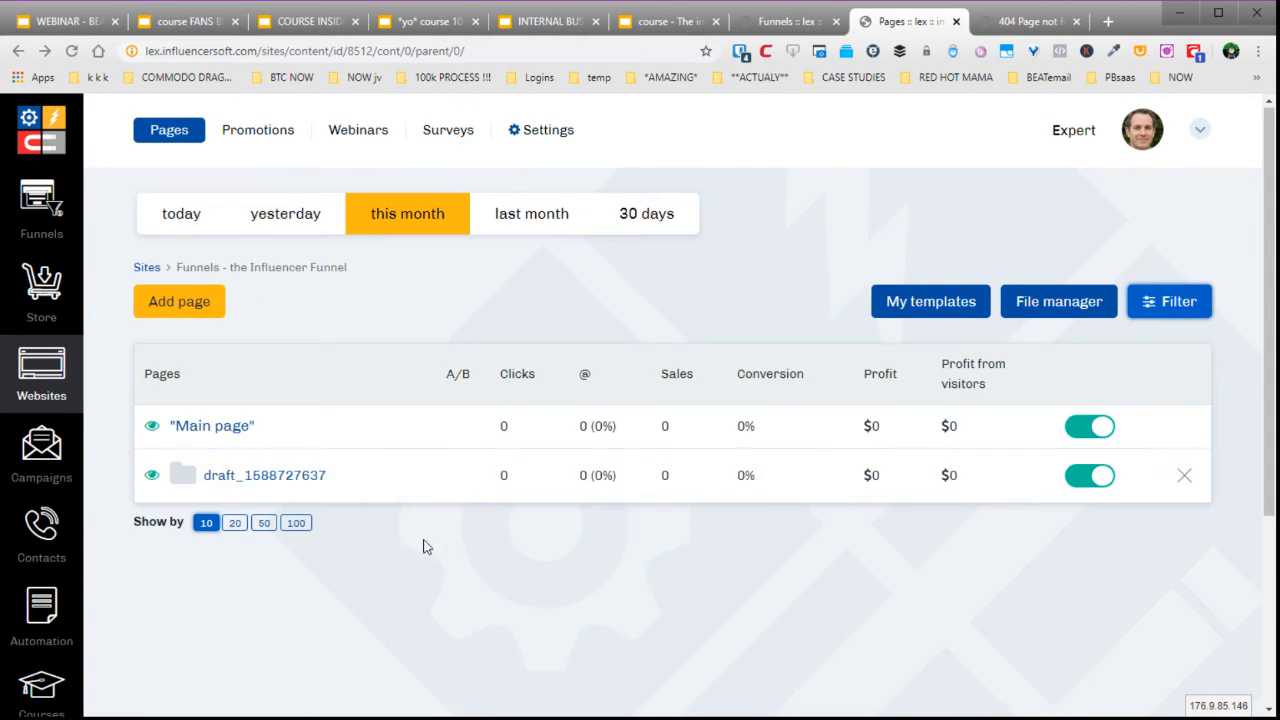
left_click(1184, 475)
left_click(716, 147)
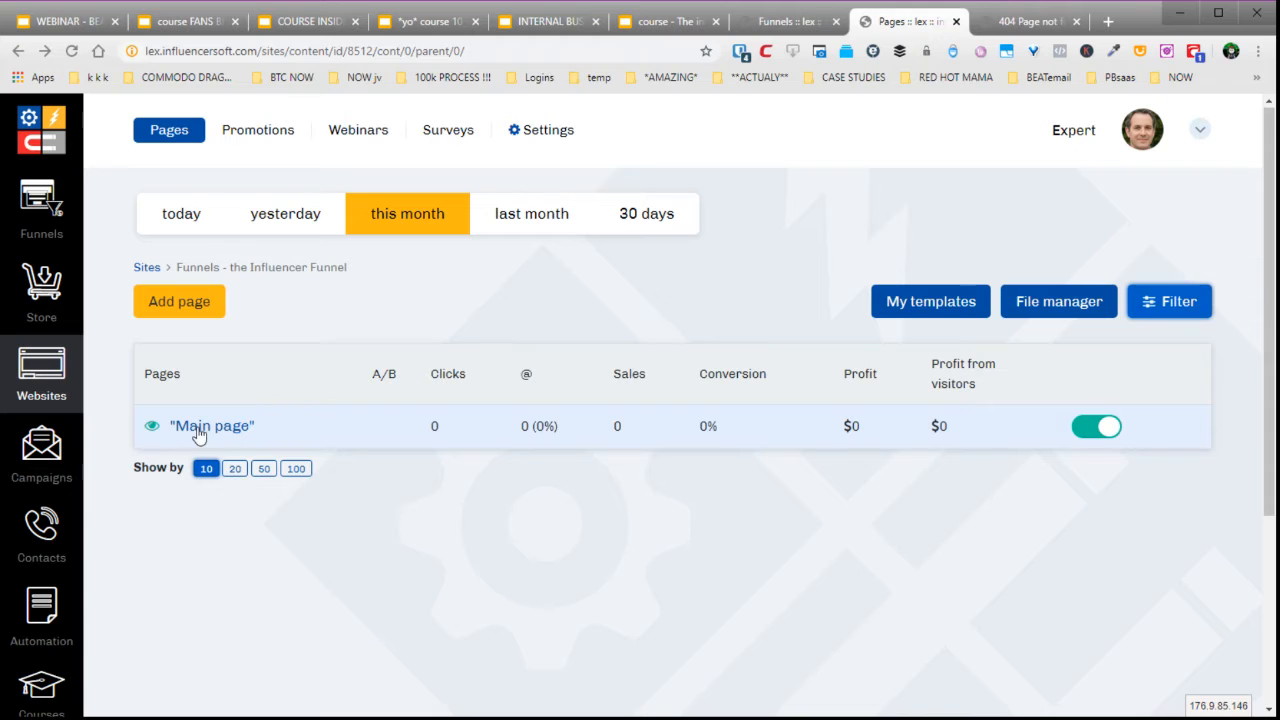
- Open the site's "Main page" for editing and create its content from the blank (empty) template
left_click(205, 427)
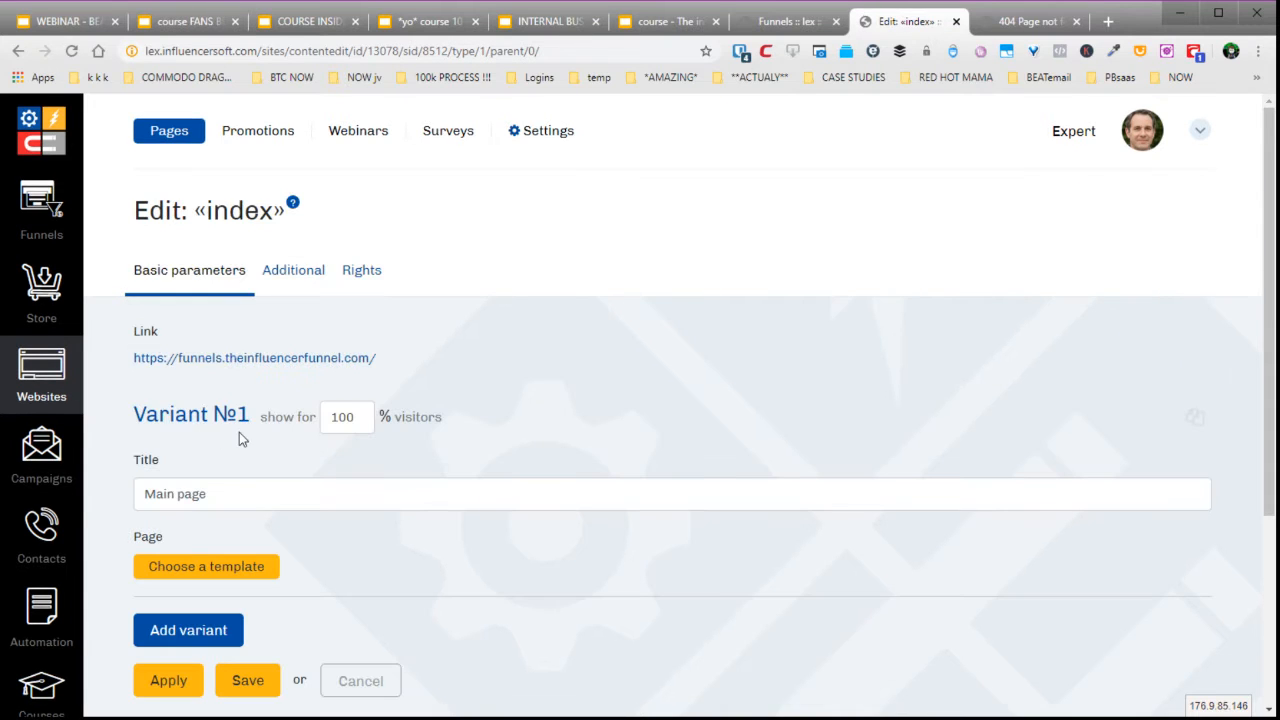
scroll(287, 490, "down", 2)
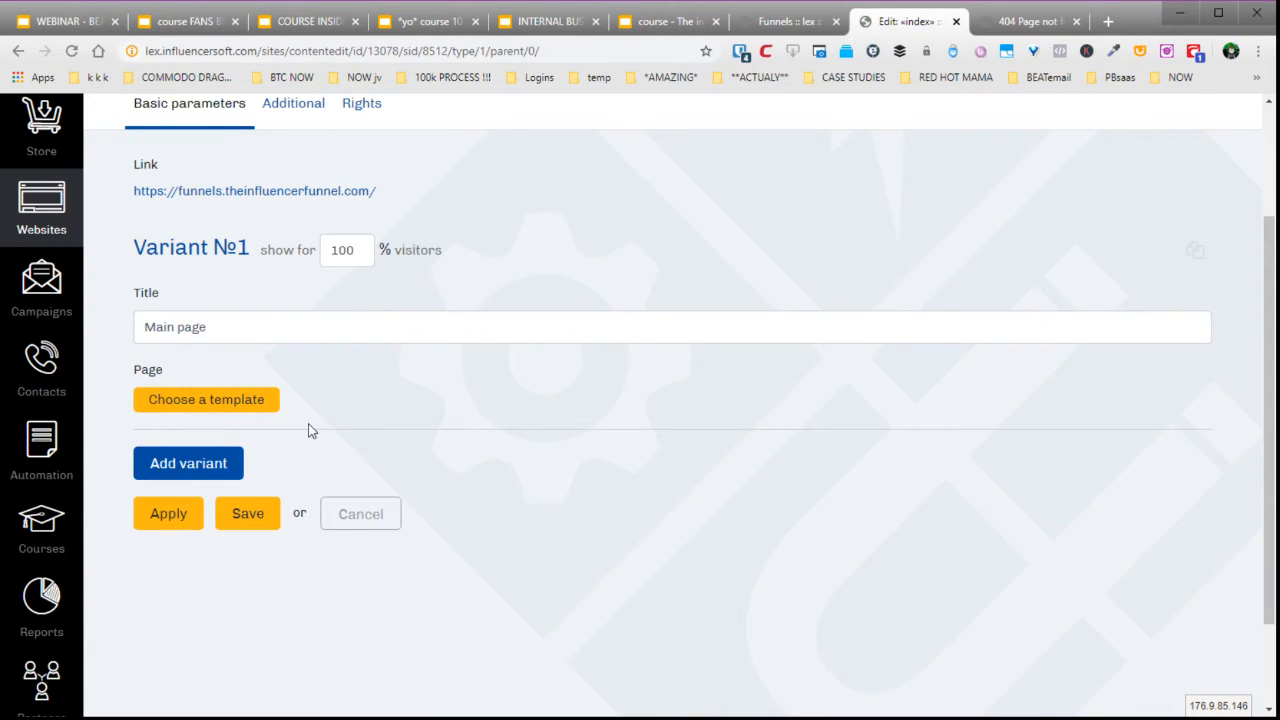
scroll(308, 428, "up", 2)
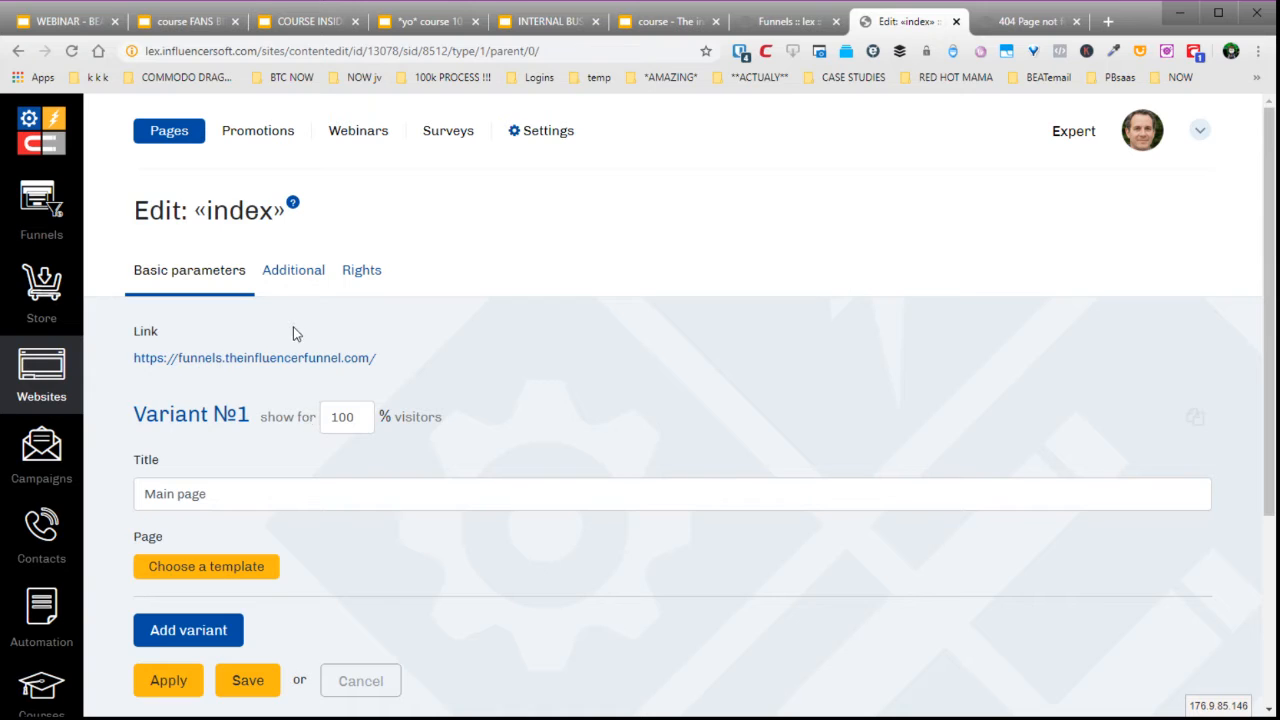
scroll(394, 360, "down", 3)
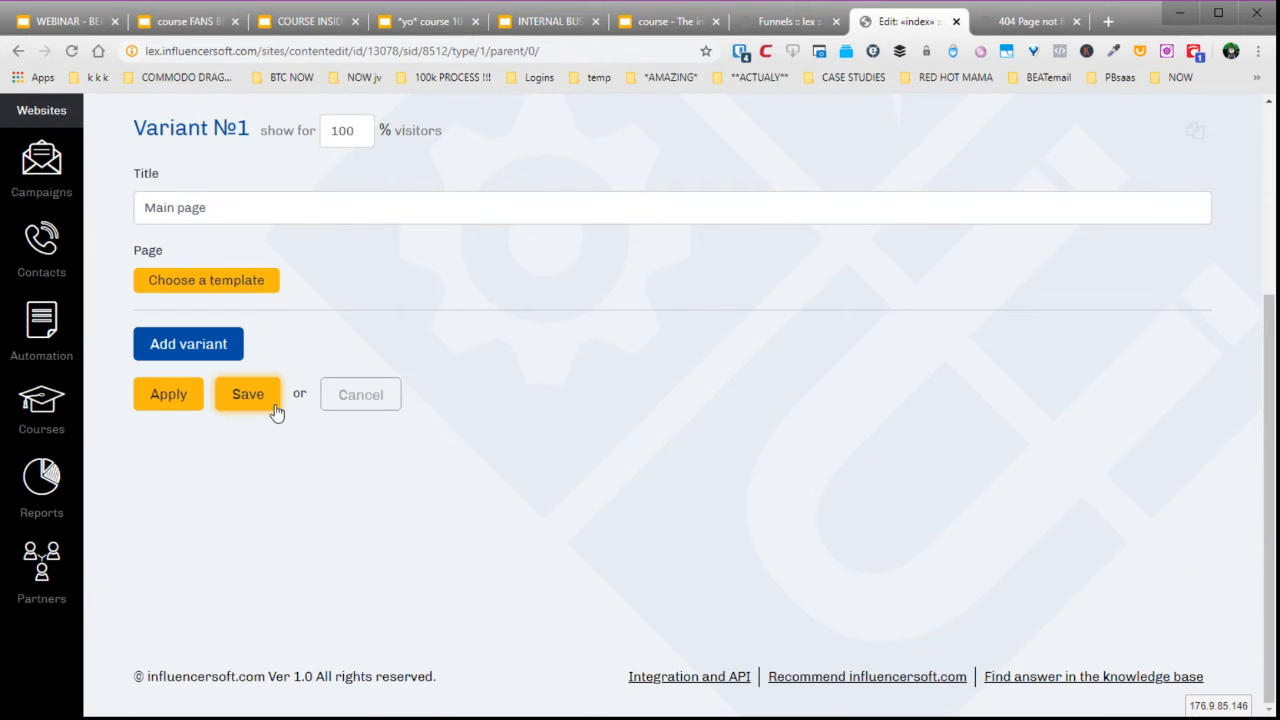
left_click(238, 283)
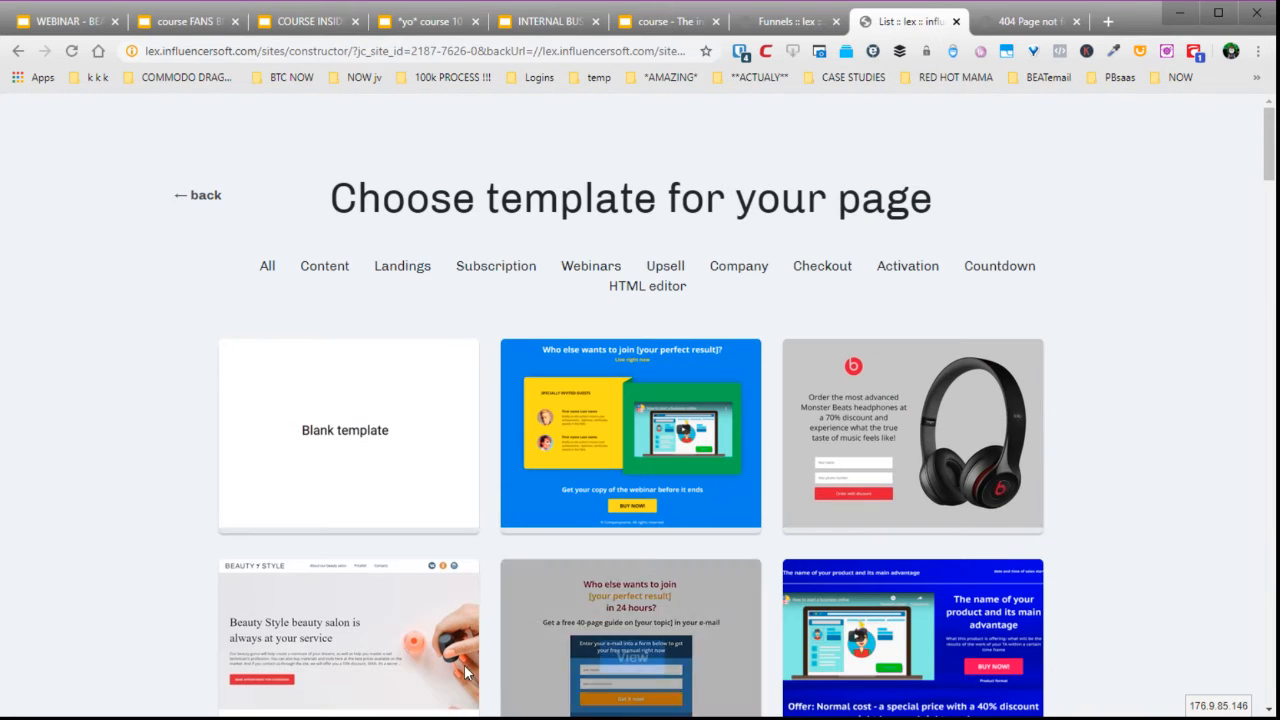
mouse_move(400, 428)
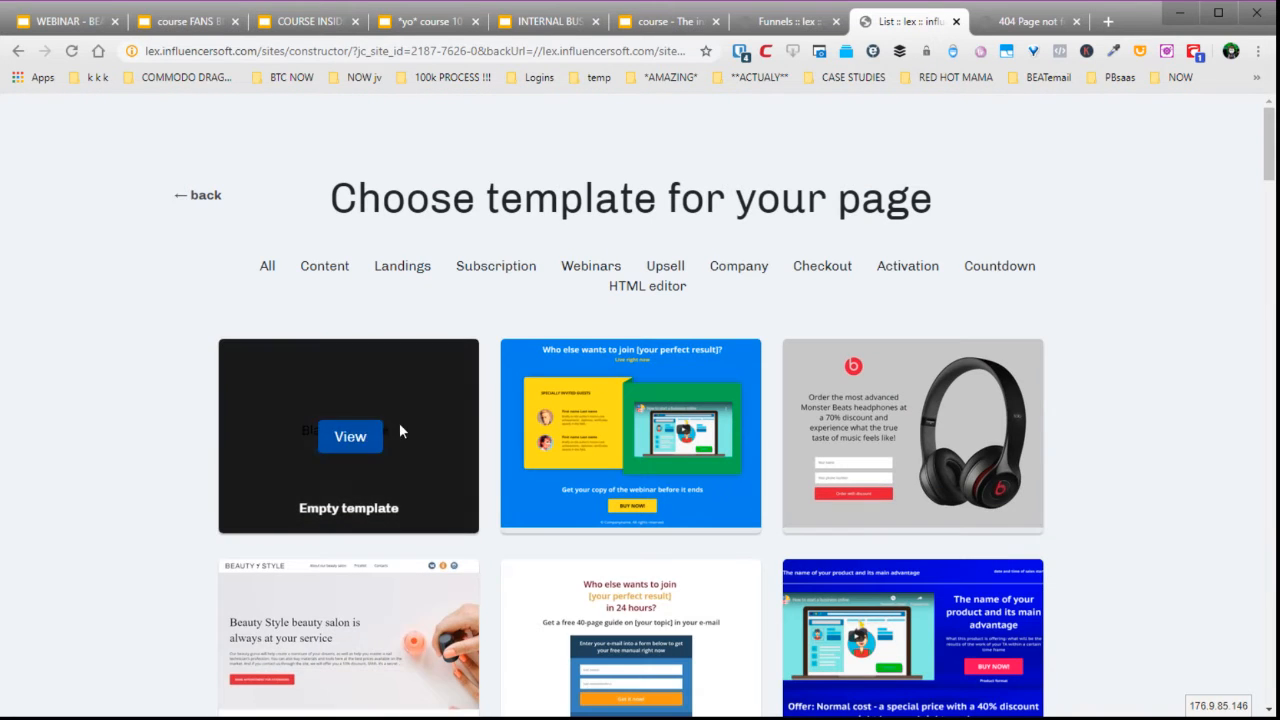
left_click(365, 444)
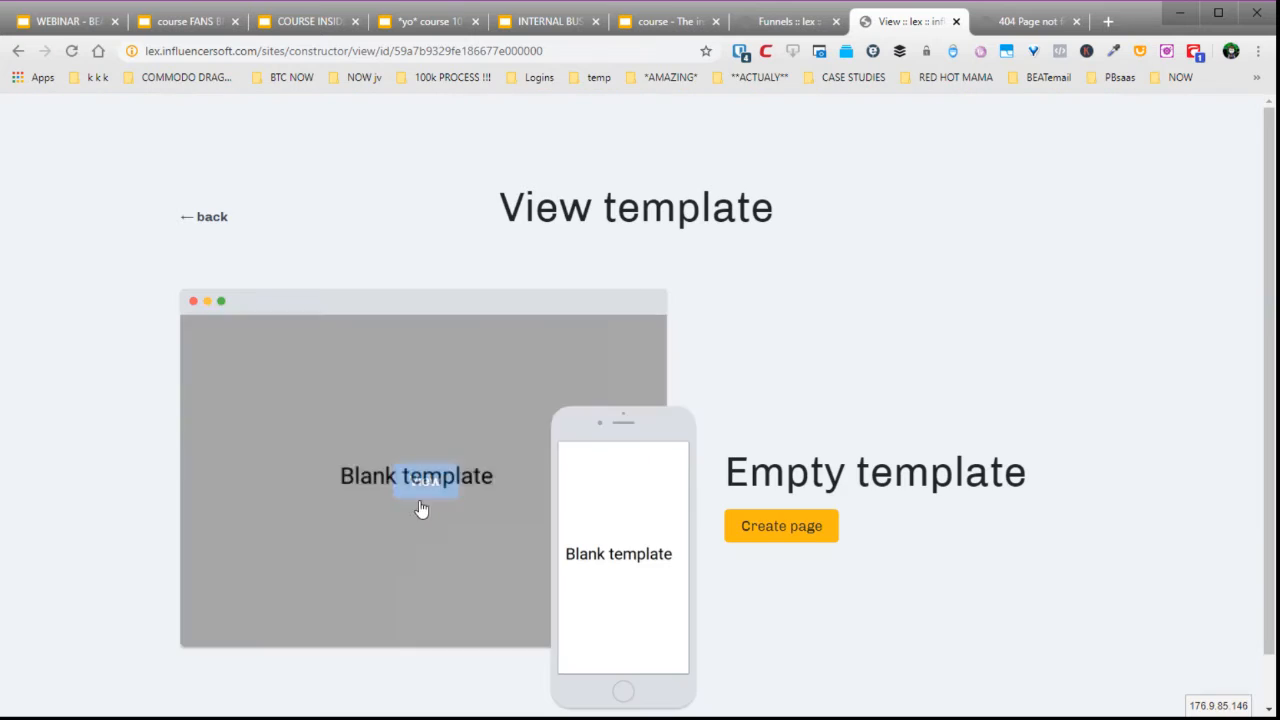
left_click(806, 531)
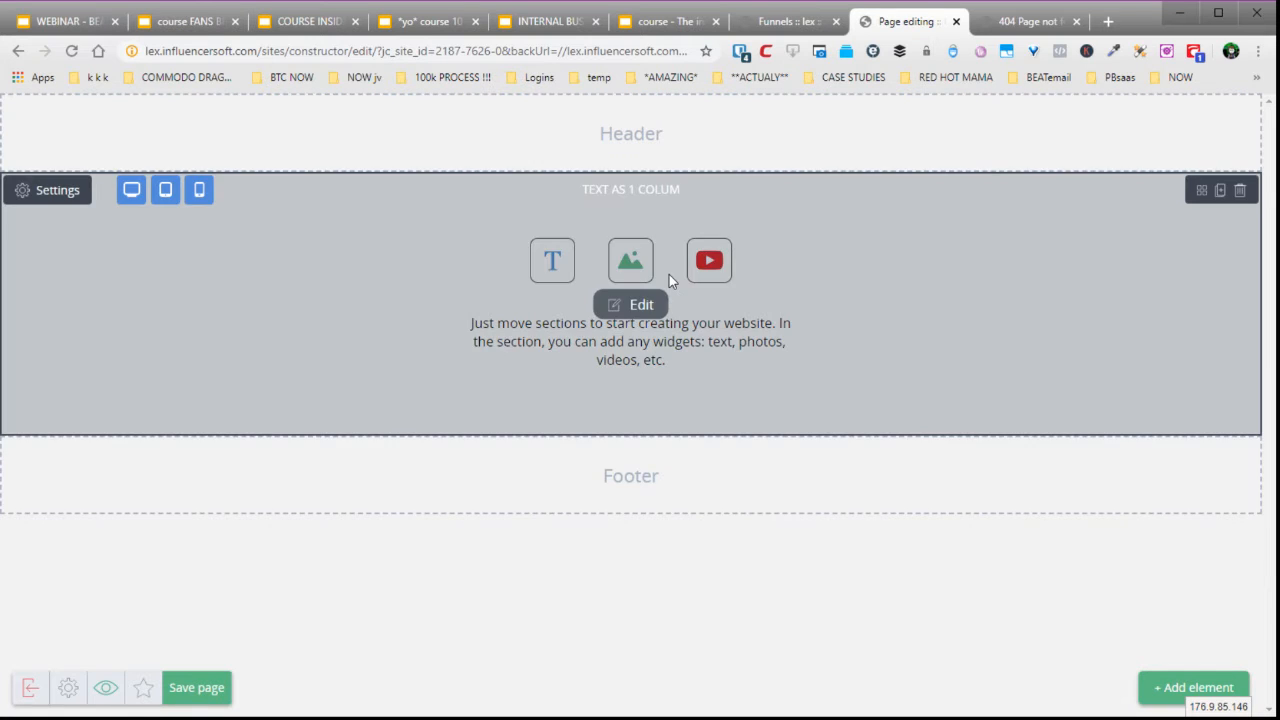
- Delete the block with the text, image and video icons above the placeholder paragraph
left_click(669, 274)
left_click(677, 235)
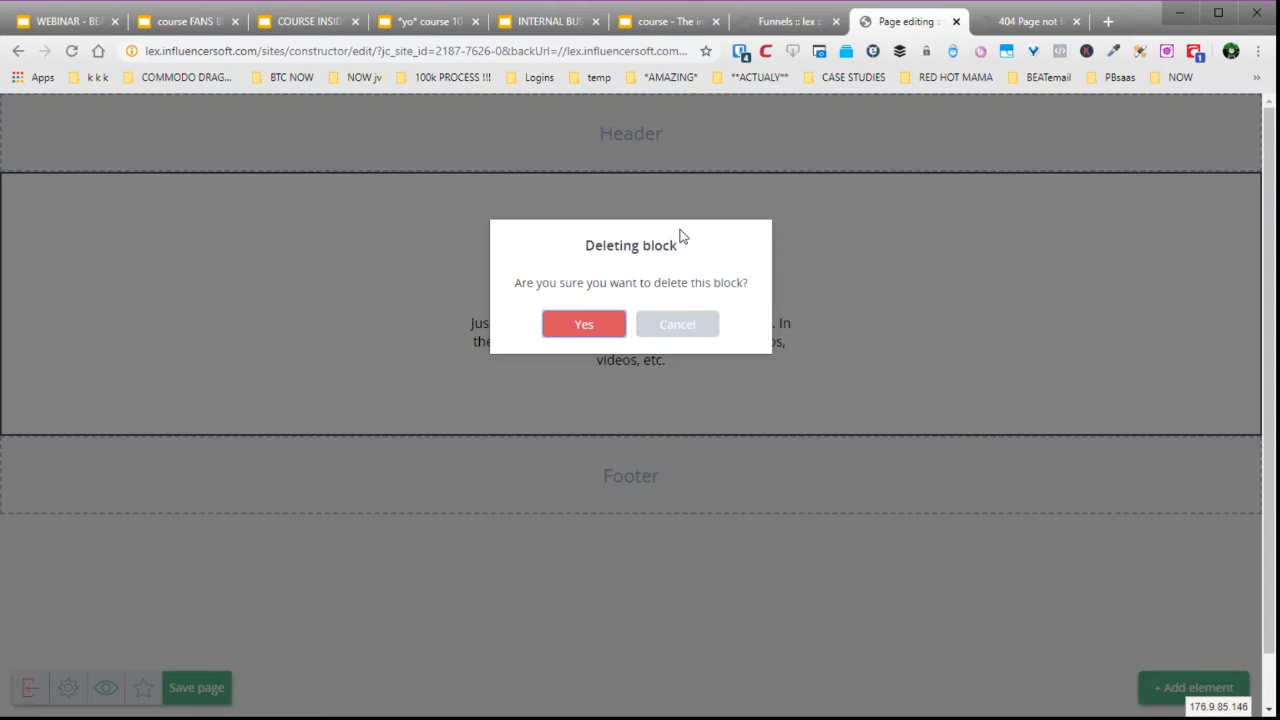
left_click(552, 322)
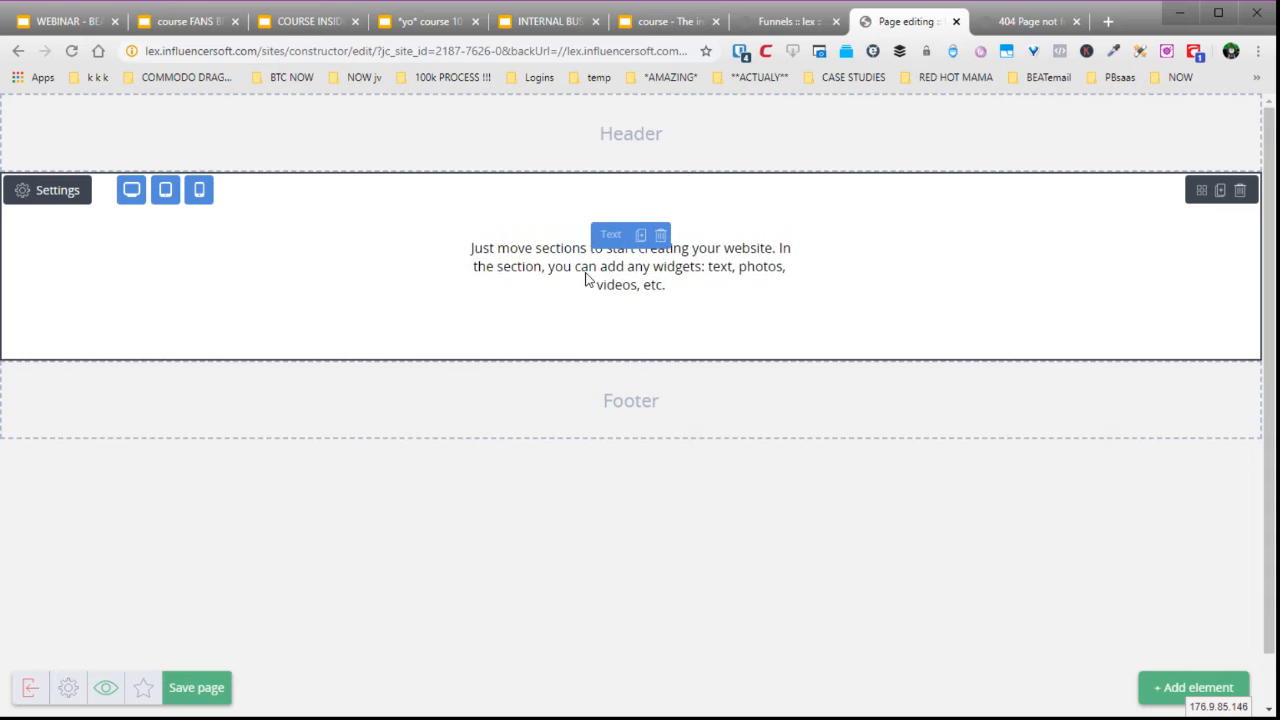
- Replace the placeholder paragraph in the main section with "Welcome to The Influencer Funnel dot com"
left_click(587, 276)
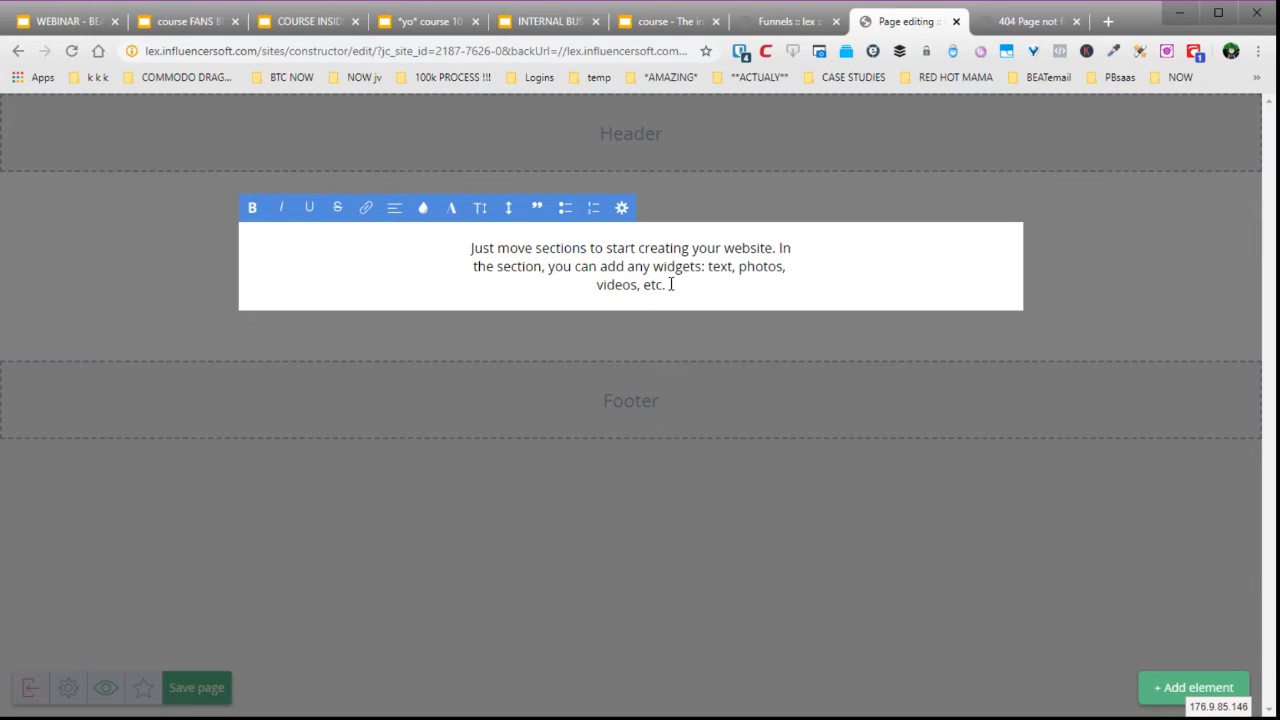
left_click_drag(671, 284, 445, 251)
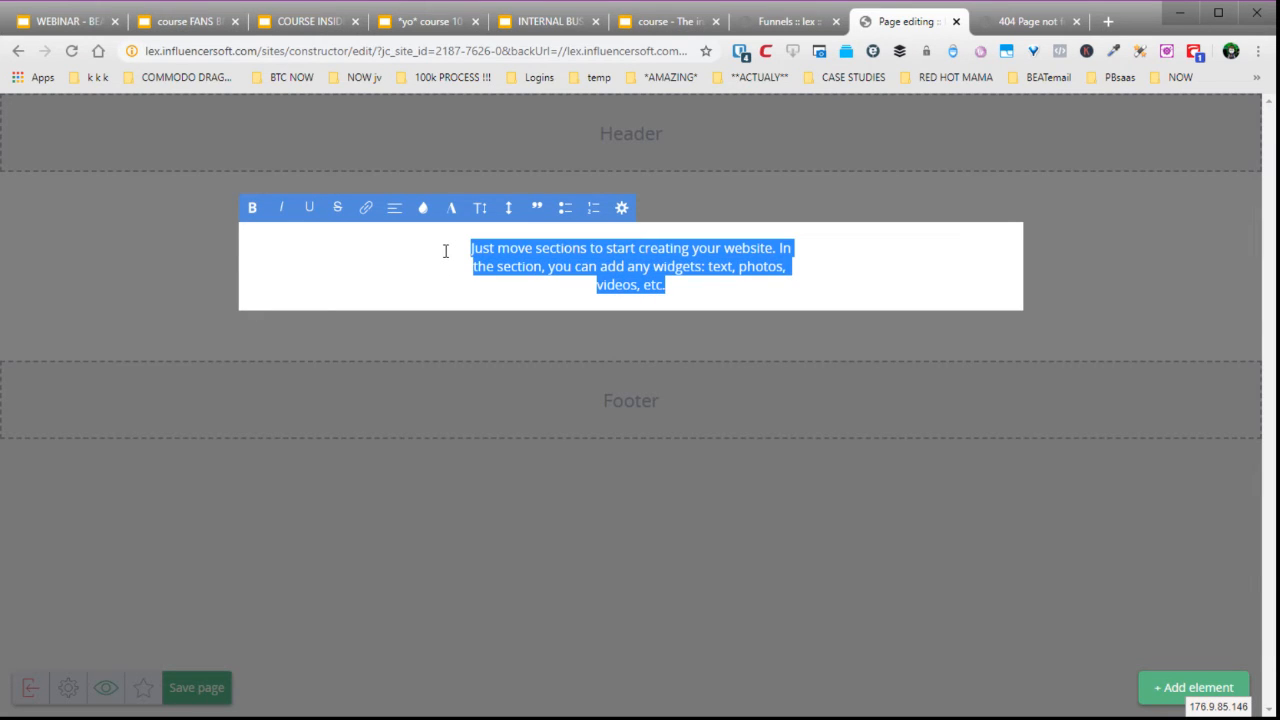
type("Welcom")
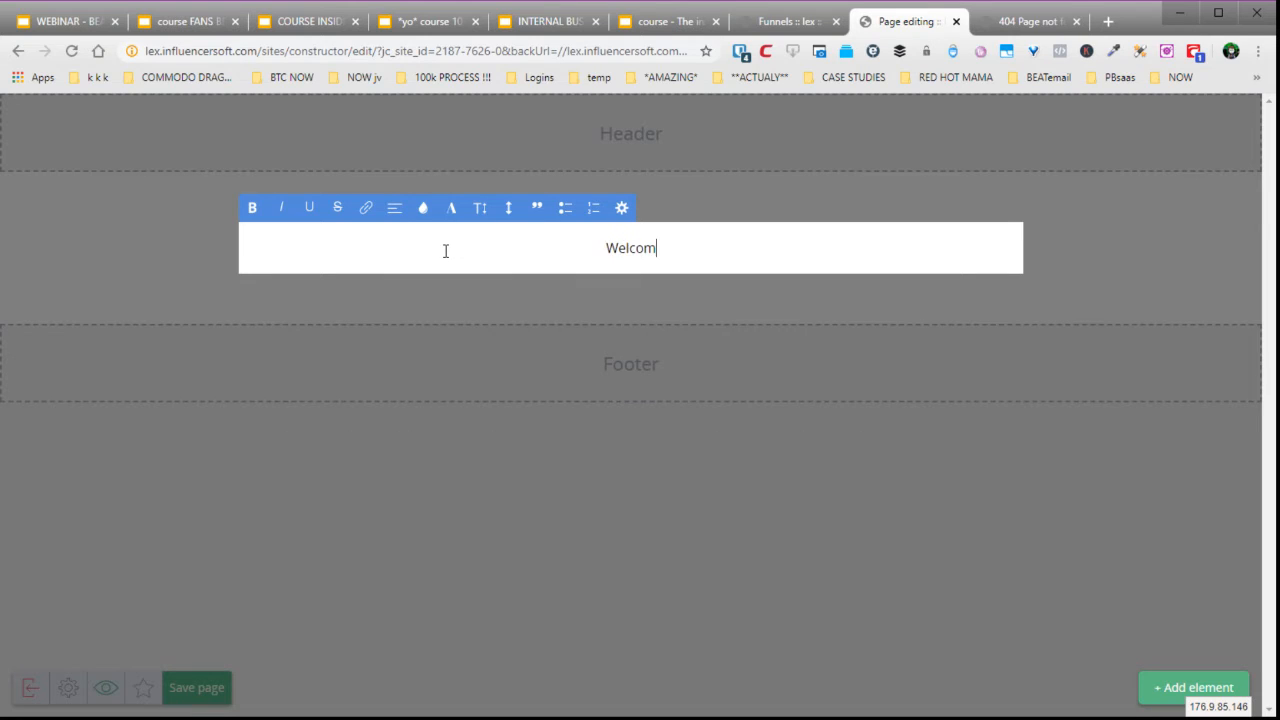
type("e to The ")
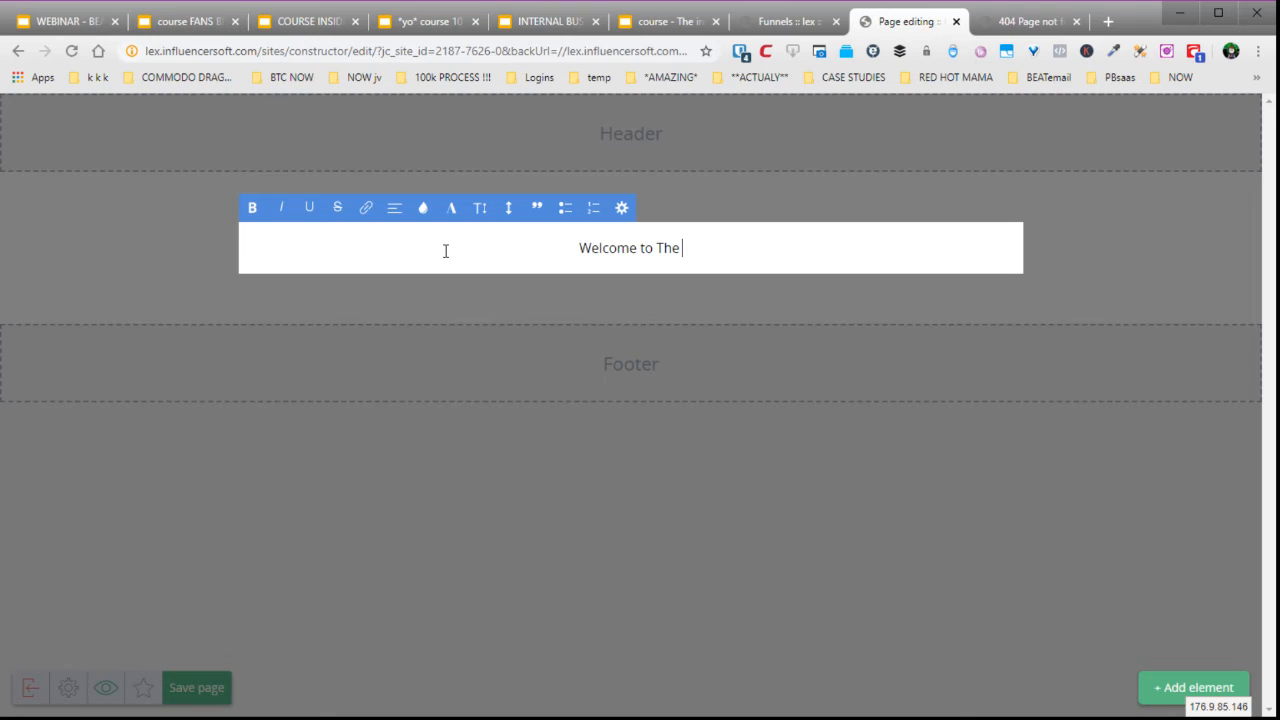
type("Influe")
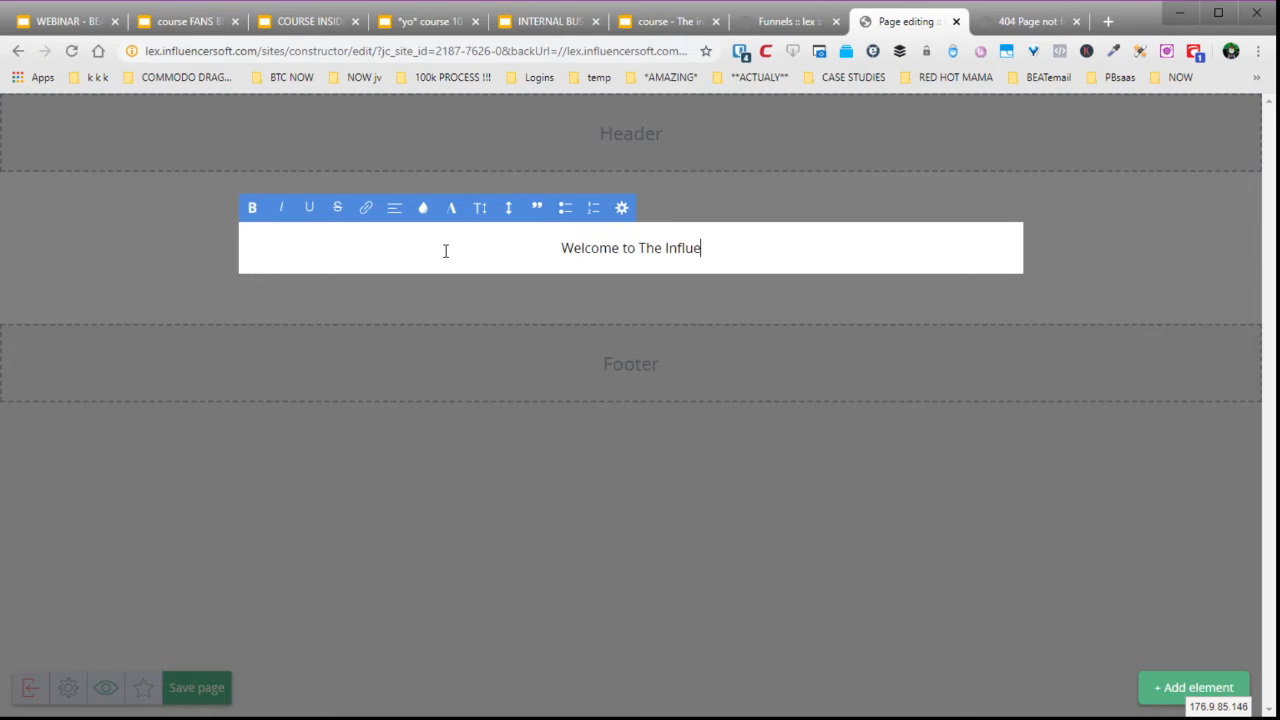
type("ncer")
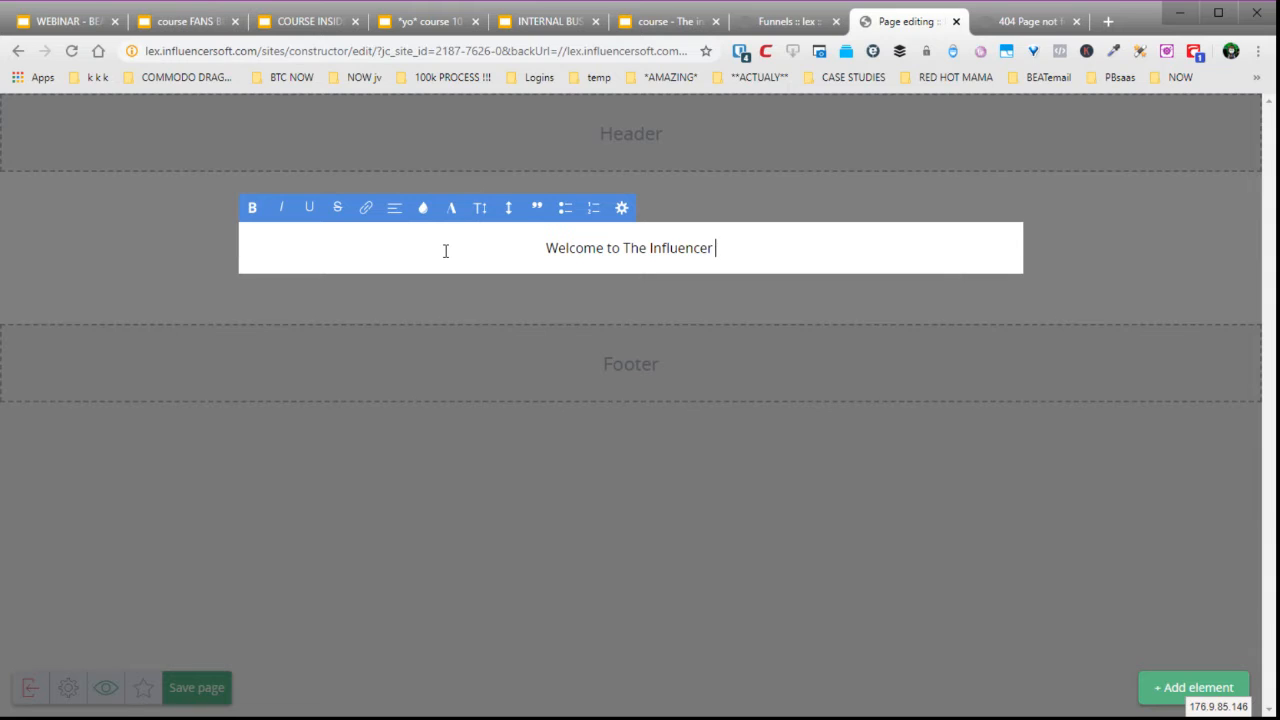
type(" Fun")
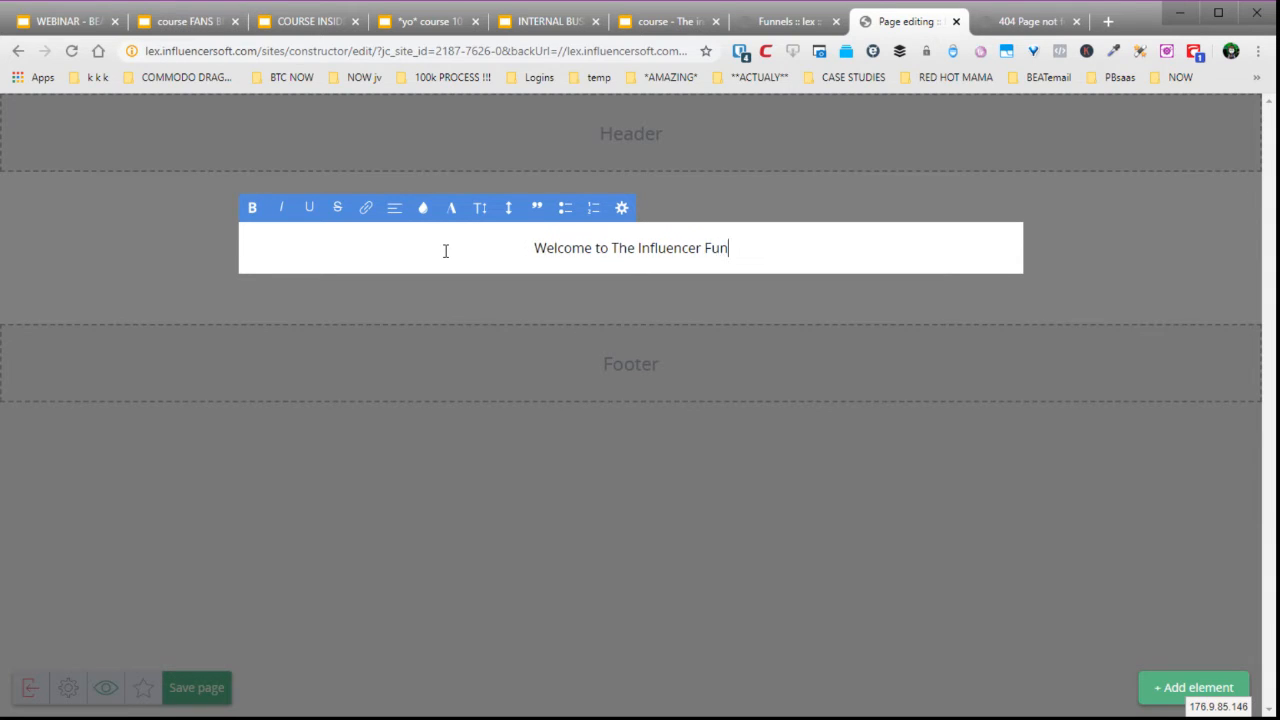
type("nel dot com")
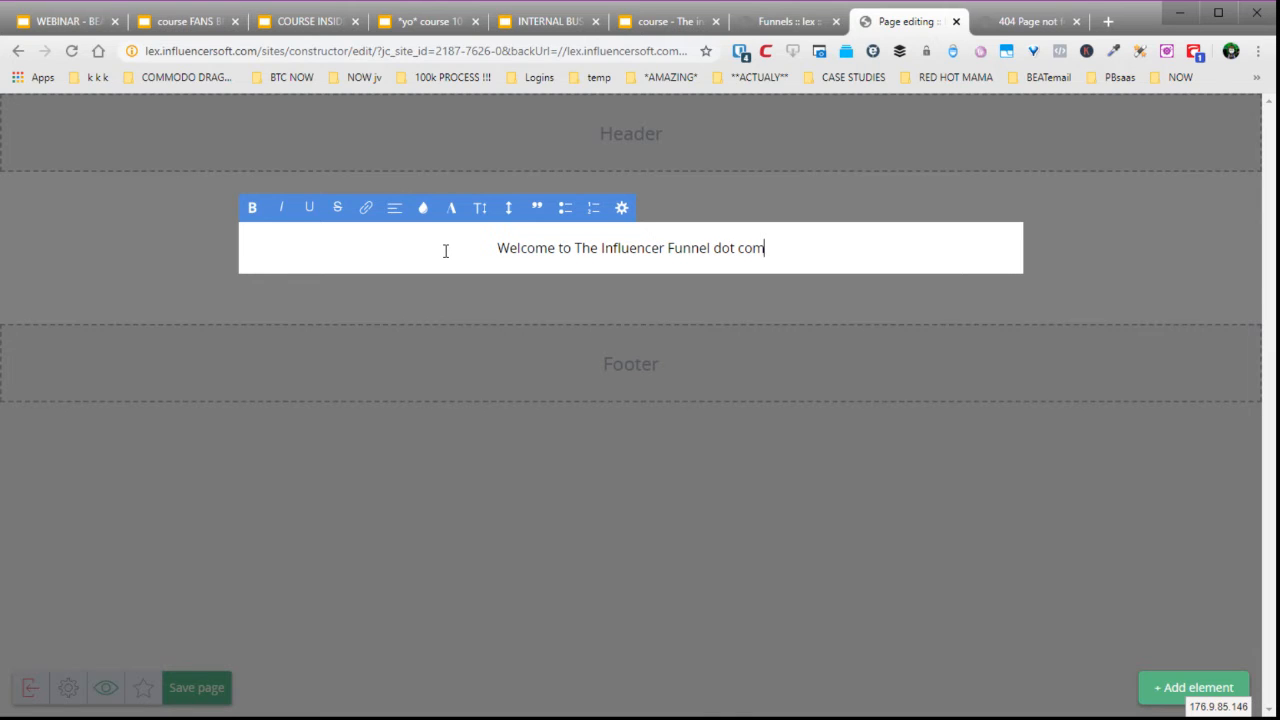
left_click(431, 311)
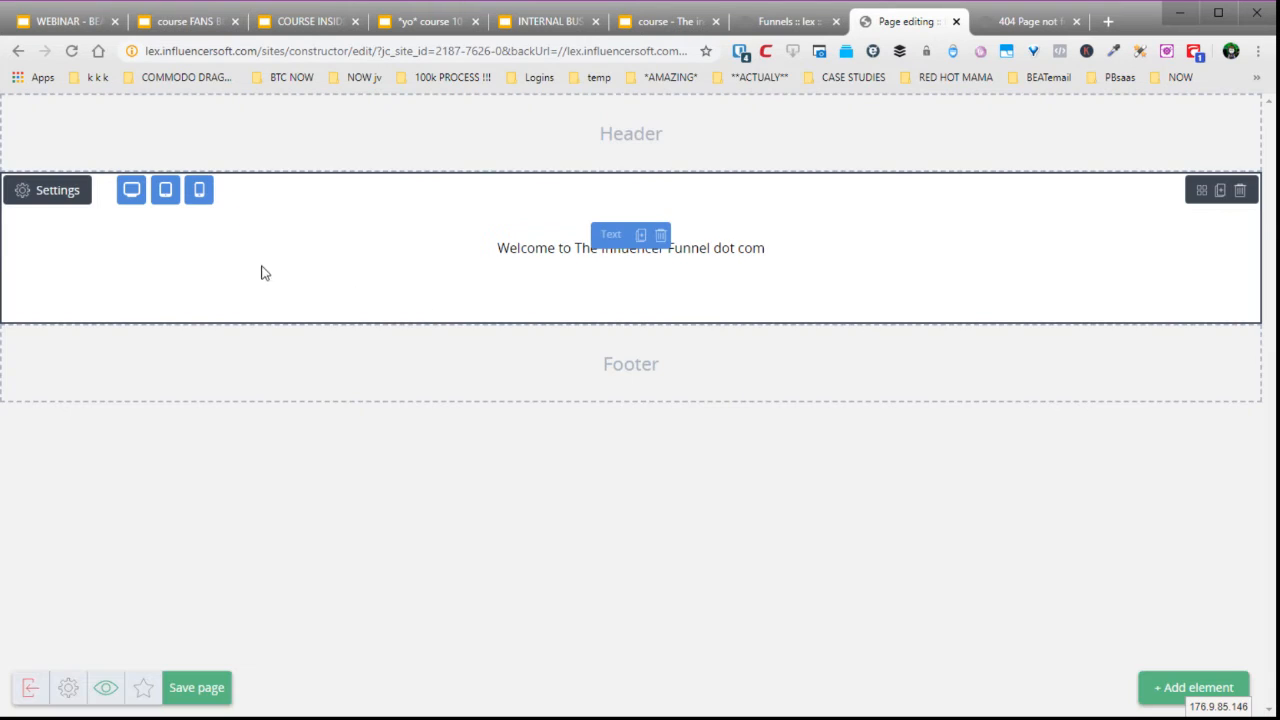
- Format the whole welcome line as Heading 4 and set its weight to bold
left_click(521, 246)
left_click(631, 256)
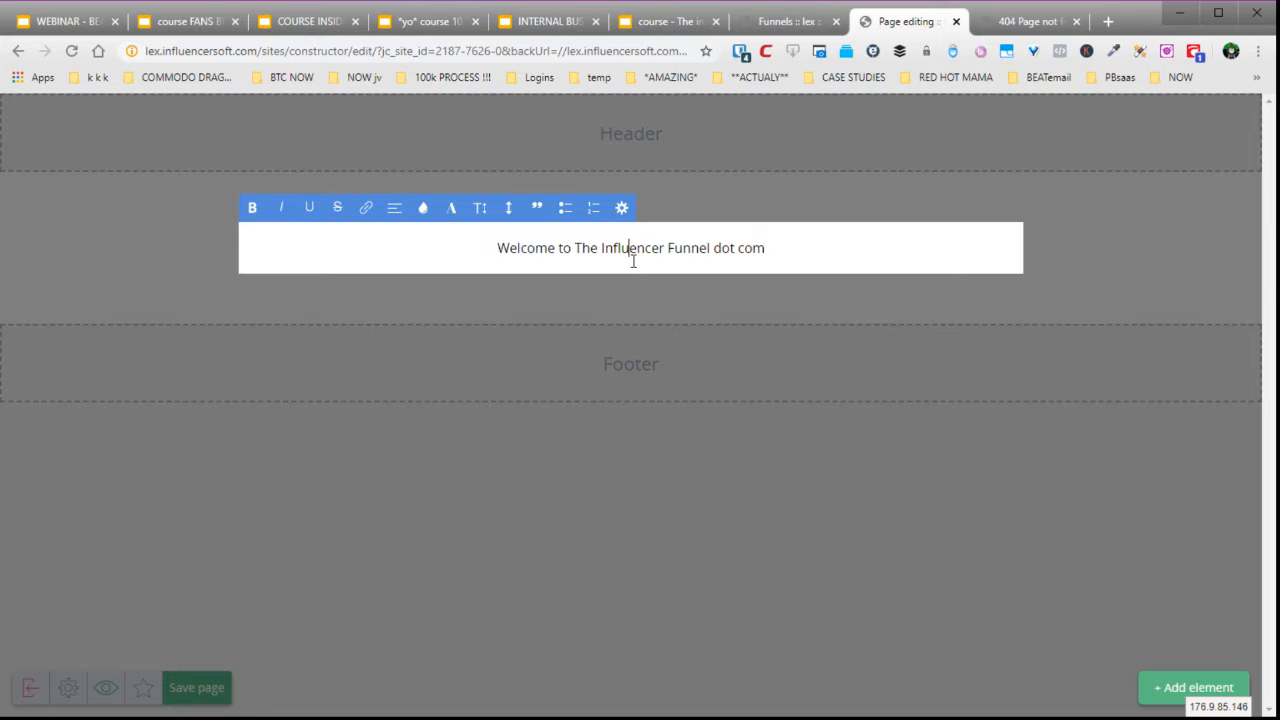
left_click_drag(787, 254, 494, 288)
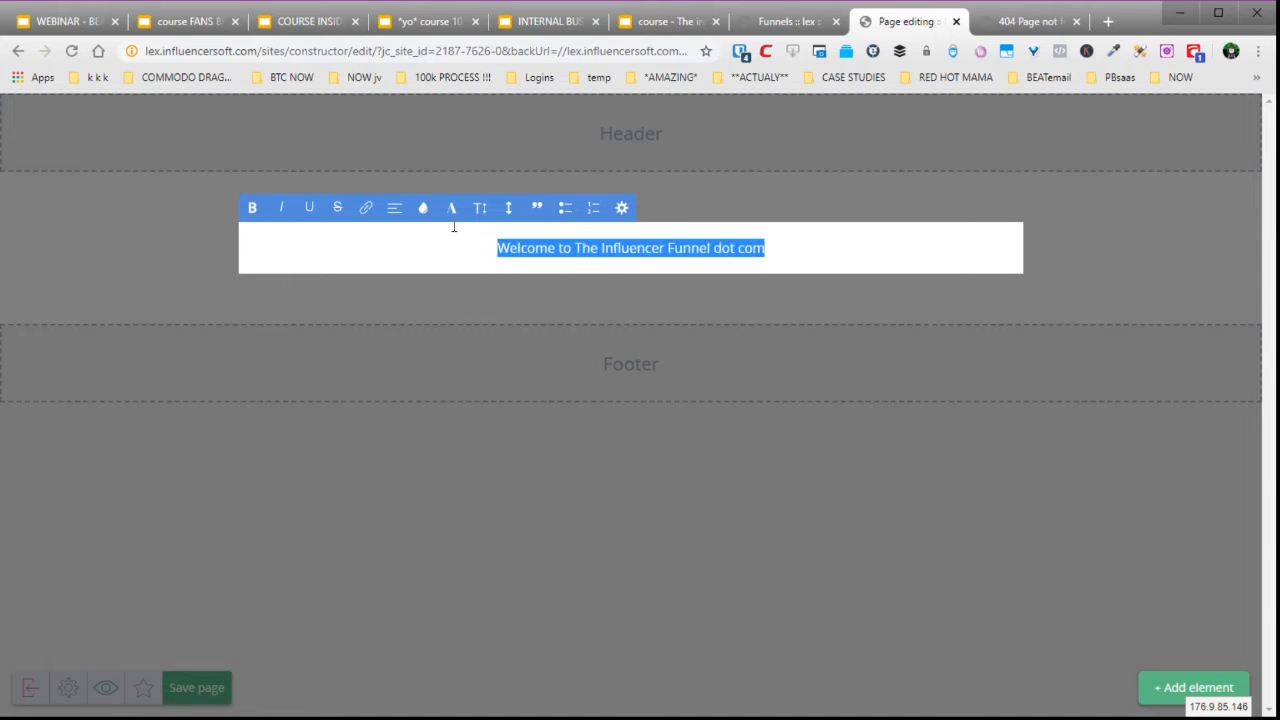
left_click(480, 207)
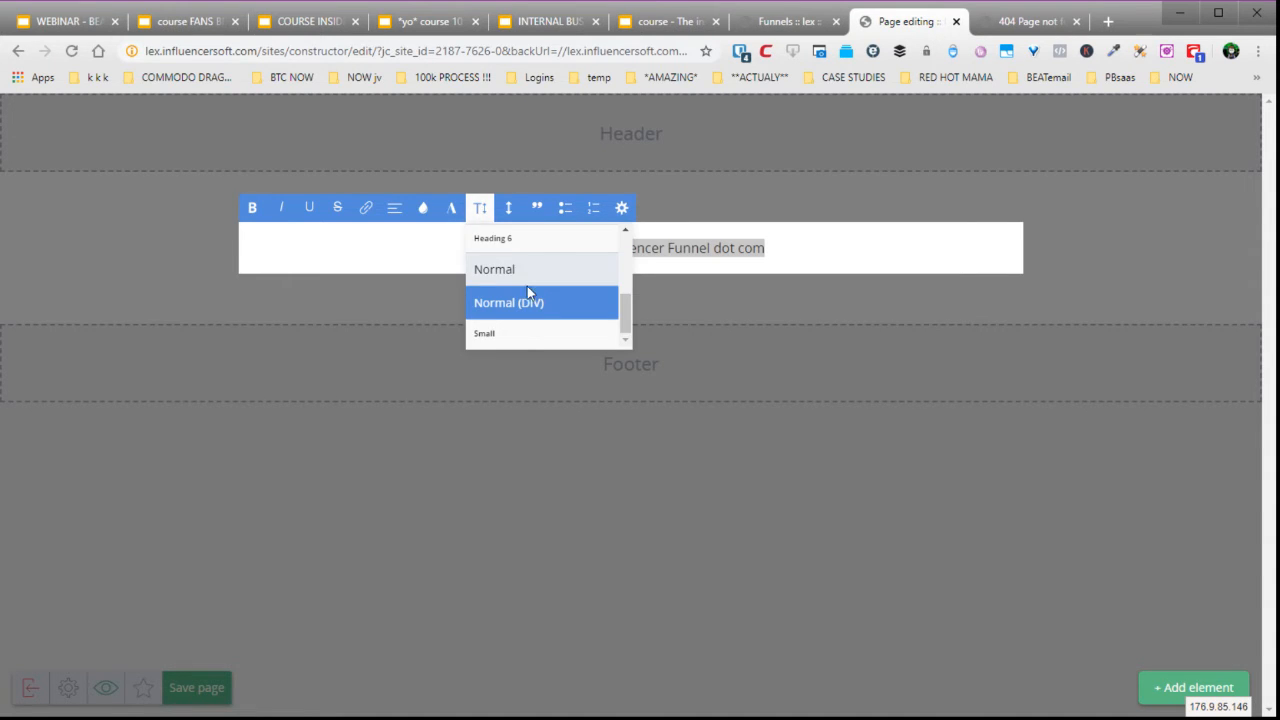
scroll(530, 289, "up", 5)
scroll(555, 292, "down", 2)
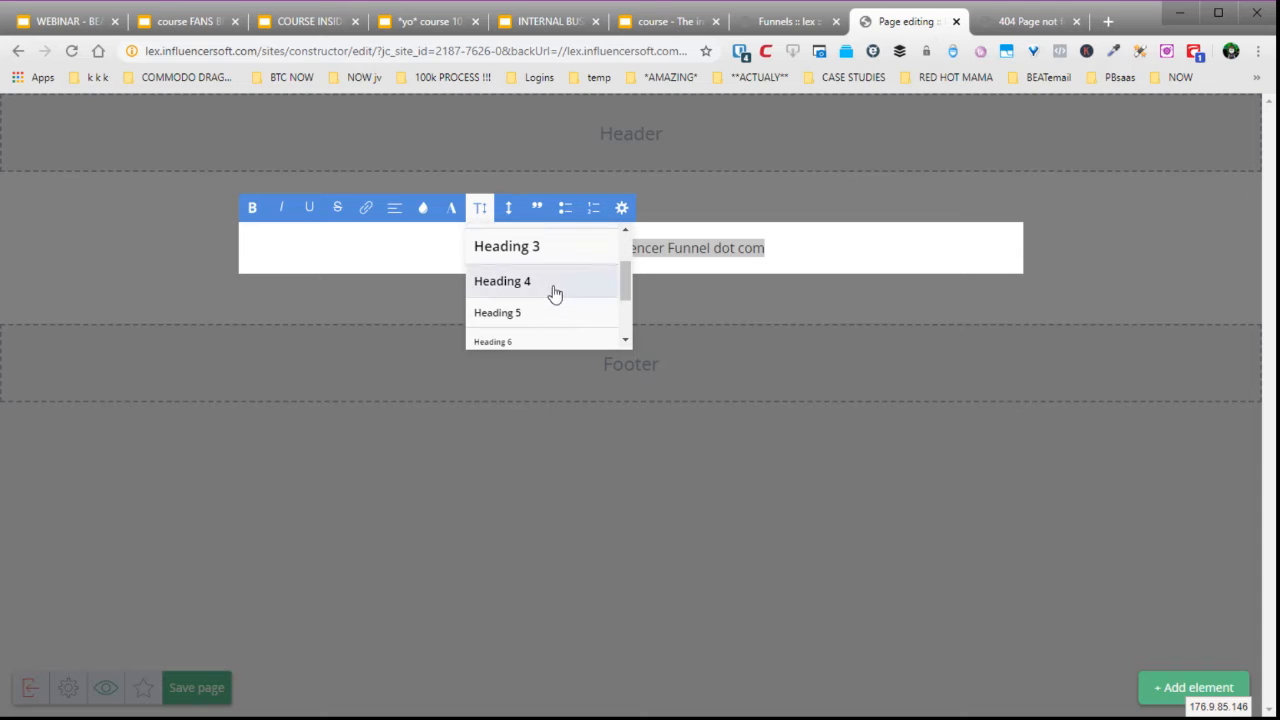
left_click(555, 291)
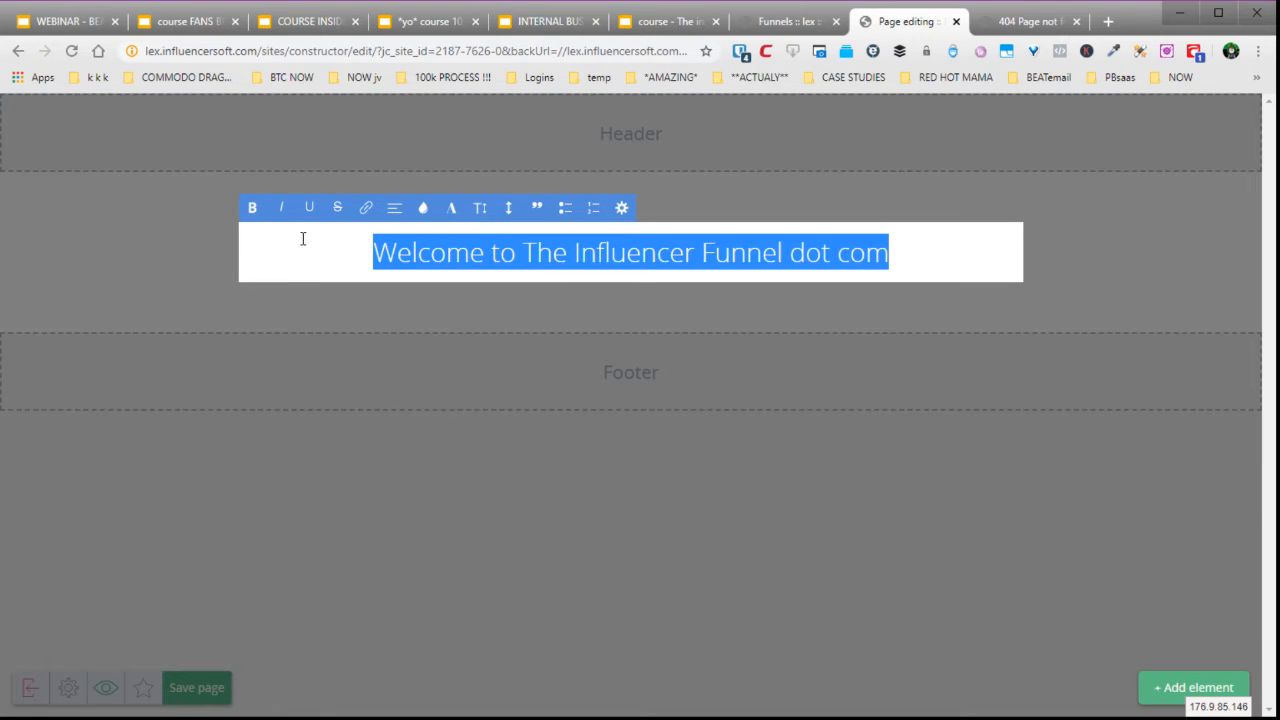
left_click(253, 208)
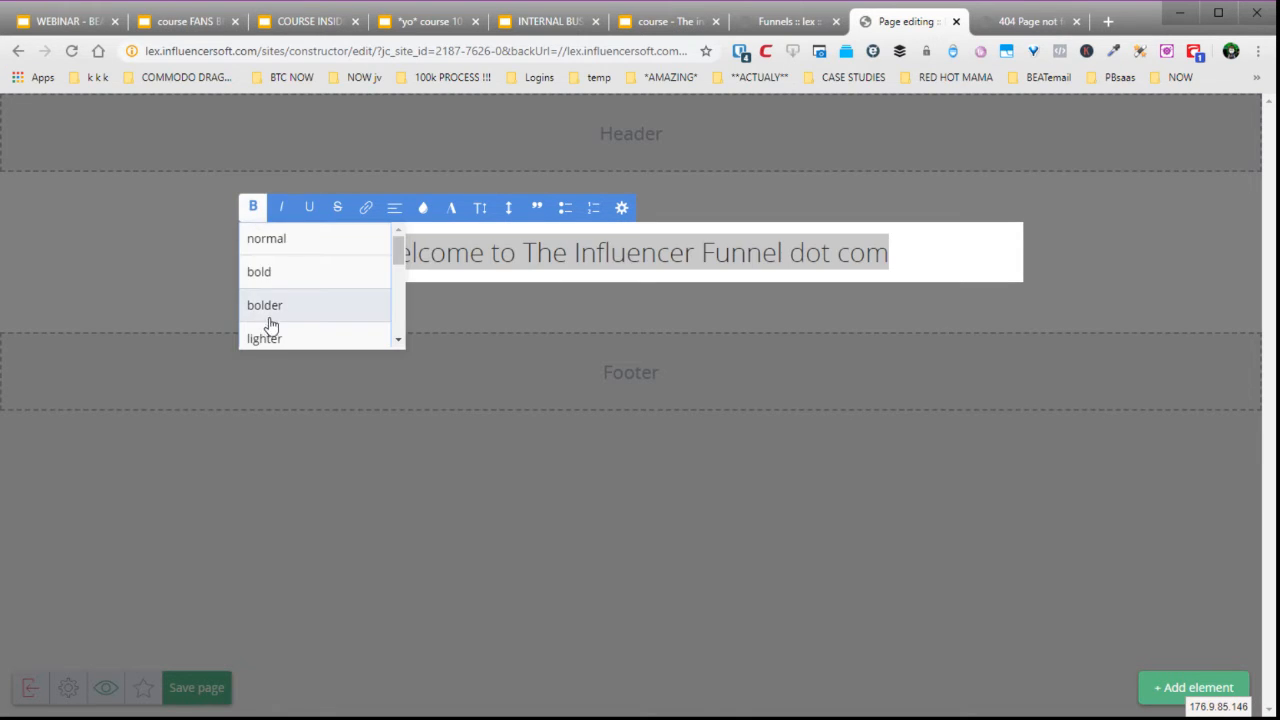
left_click(267, 273)
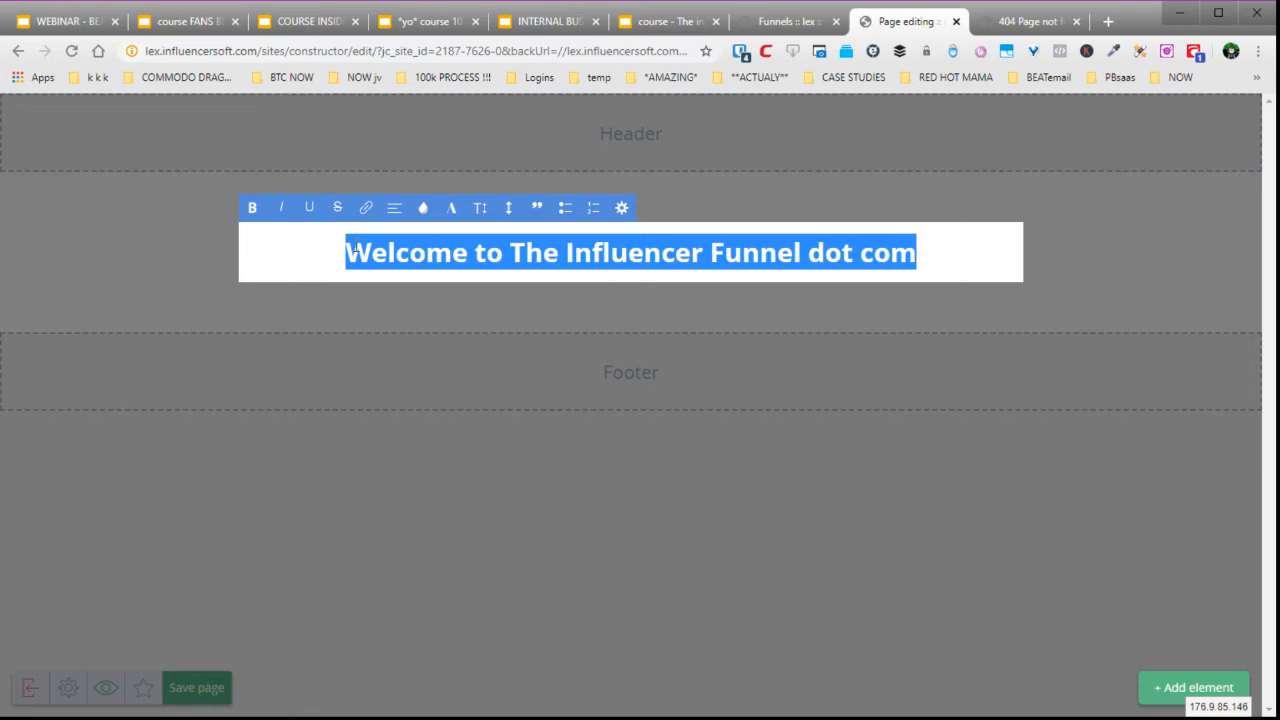
- Change the welcome line's text style to Heading 5 and finish editing the text
left_click(480, 207)
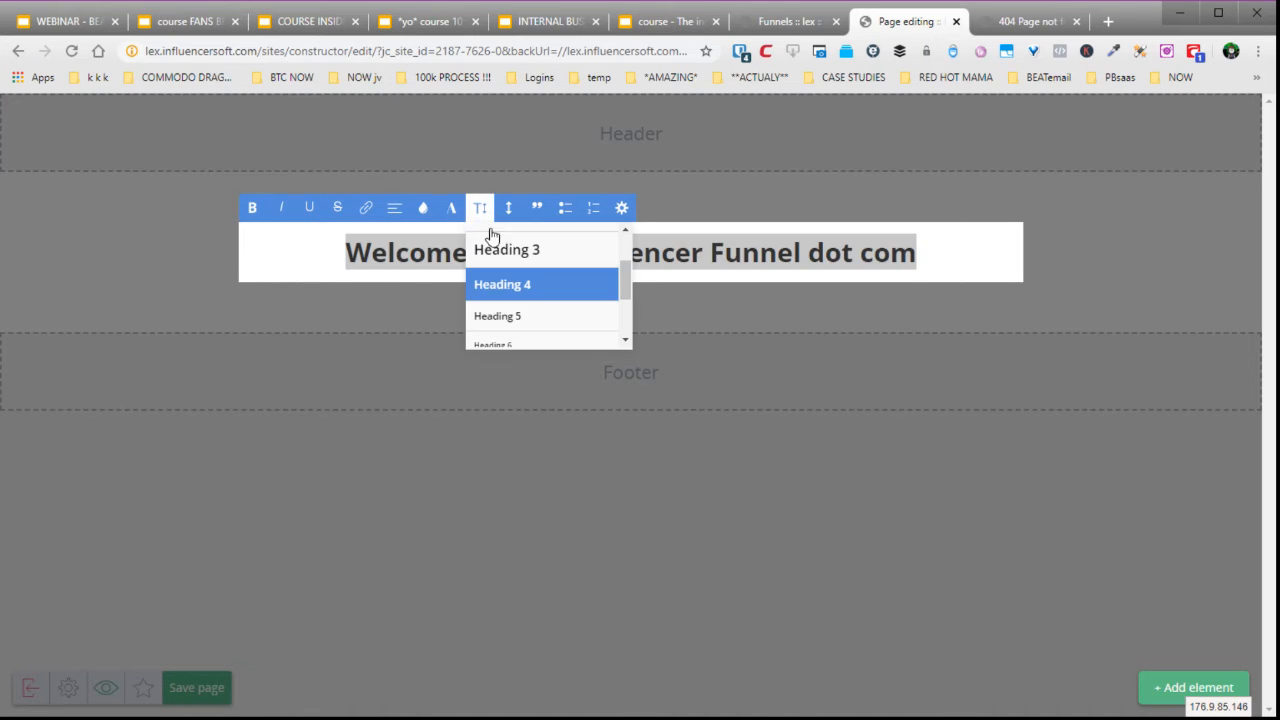
left_click(512, 316)
left_click(170, 212)
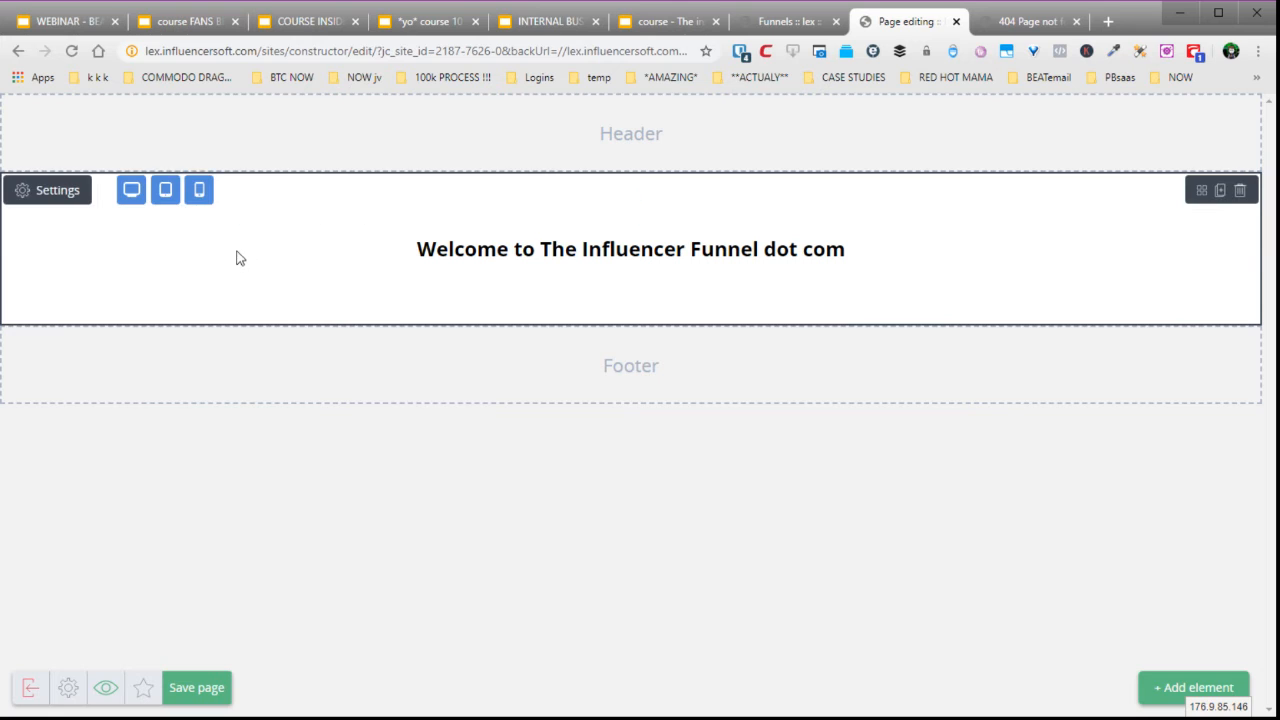
- Give the welcome section a light mint-green fill color, #c5fae3, with an opacity of 0.23
left_click(57, 197)
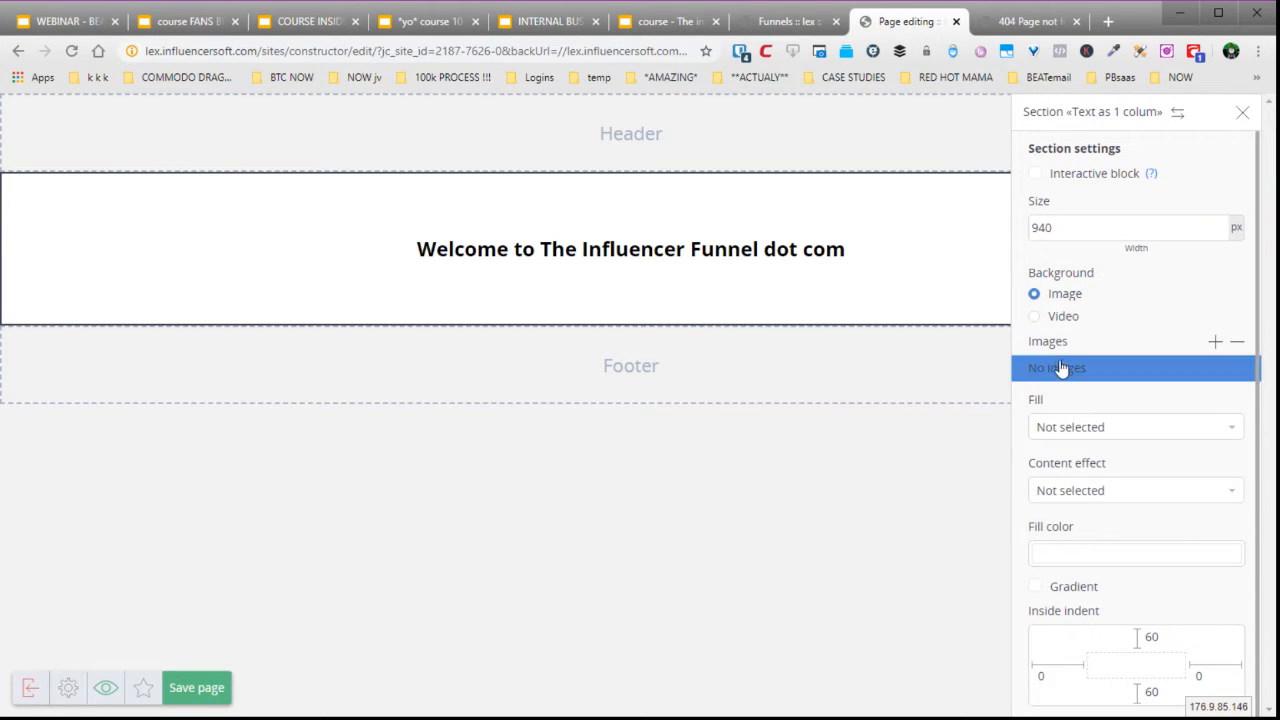
scroll(1091, 372, "down", 1)
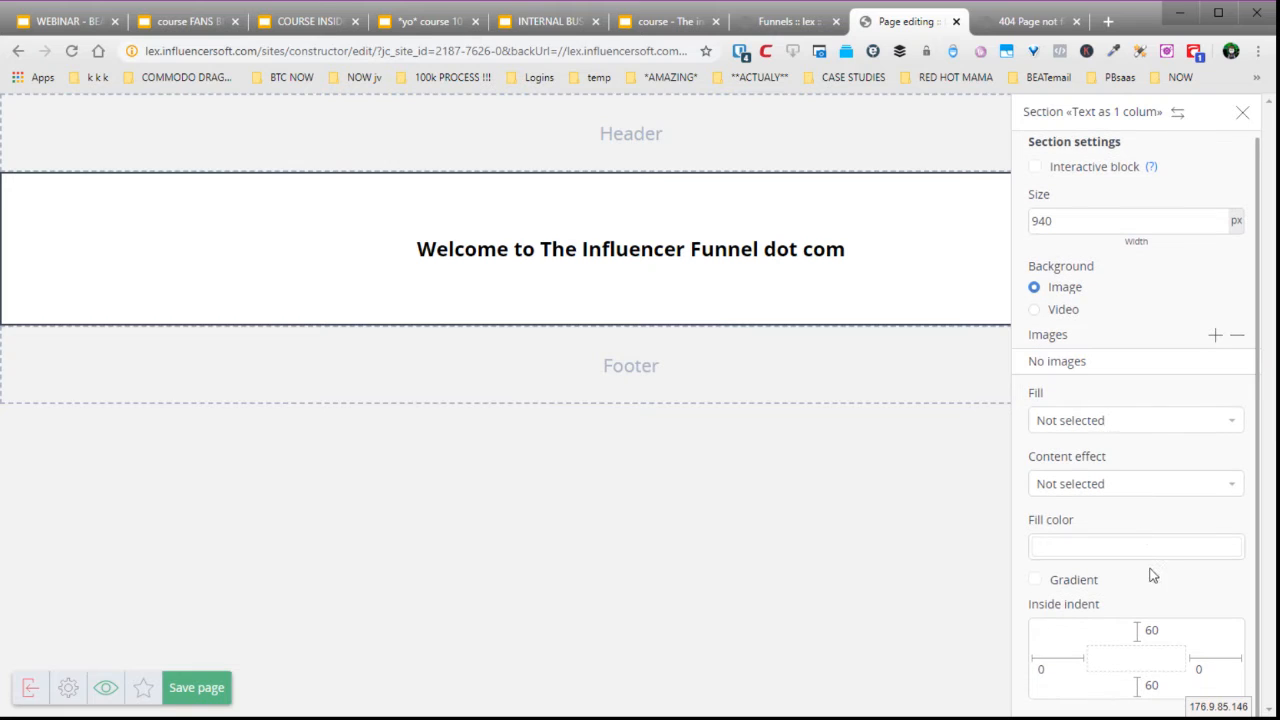
left_click(1119, 556)
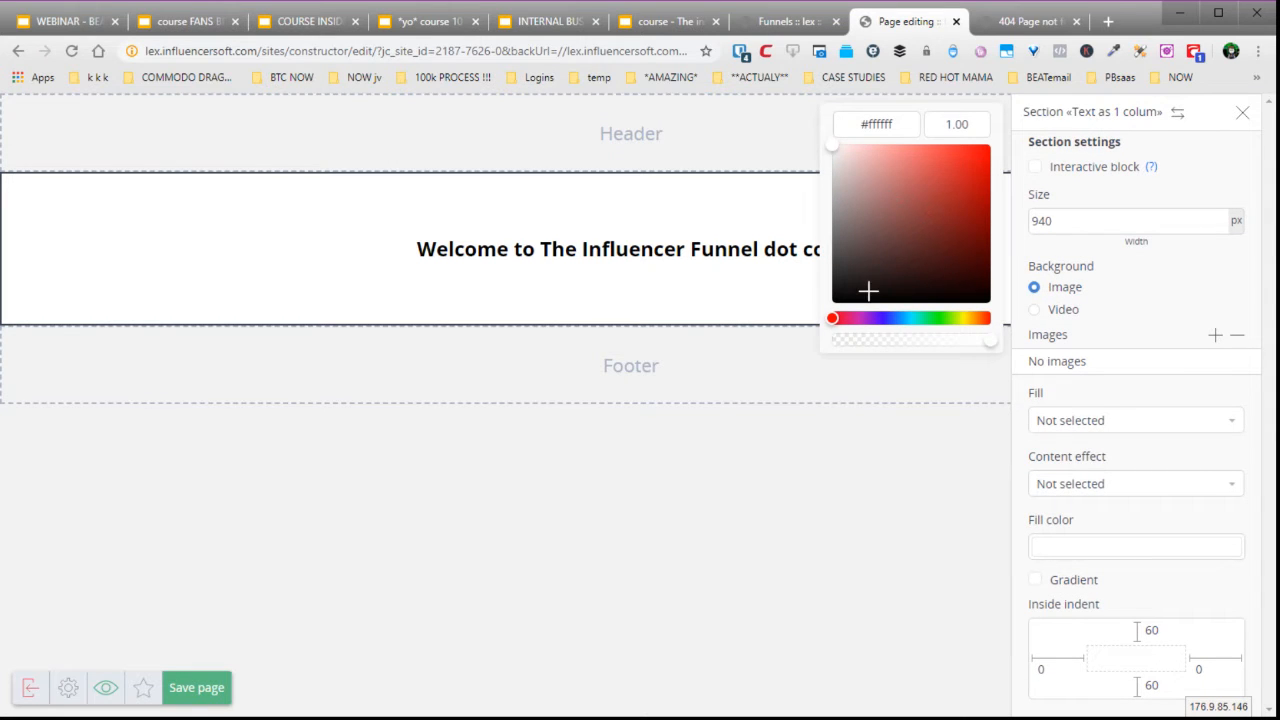
left_click_drag(886, 318, 929, 318)
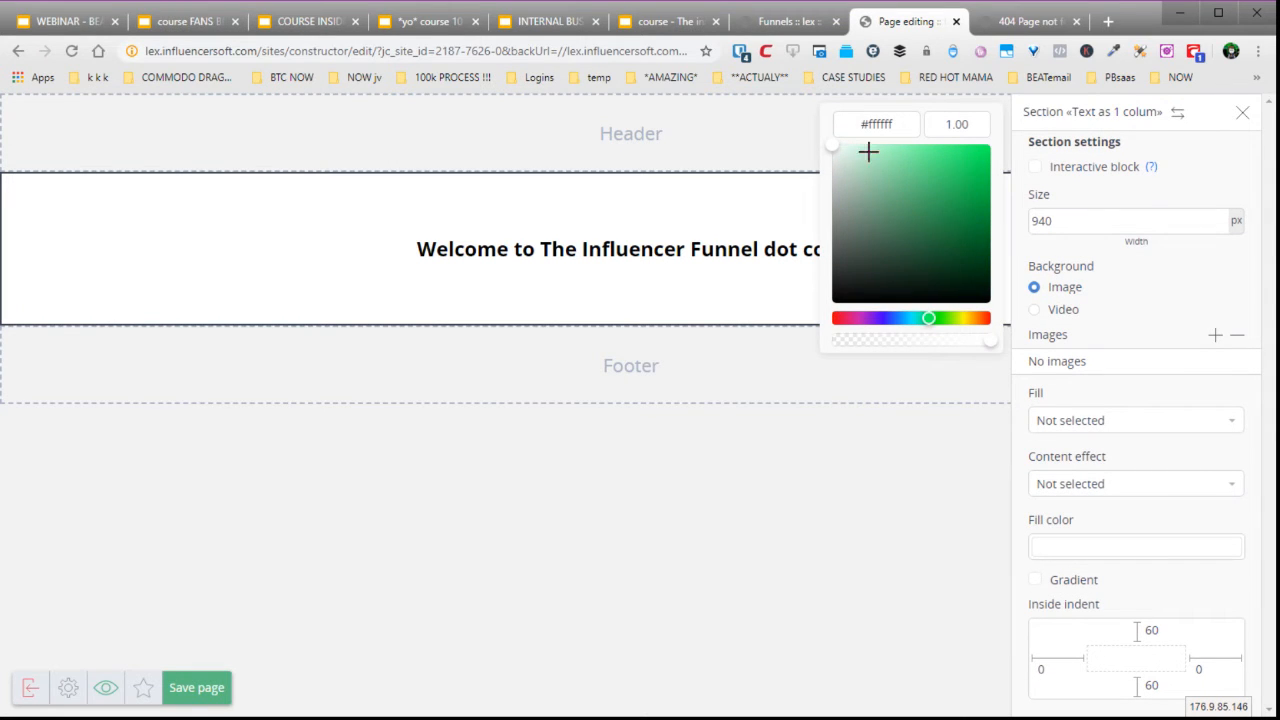
mouse_move(868, 152)
left_mouse_down()
mouse_move(880, 143)
mouse_move(866, 147)
left_mouse_up()
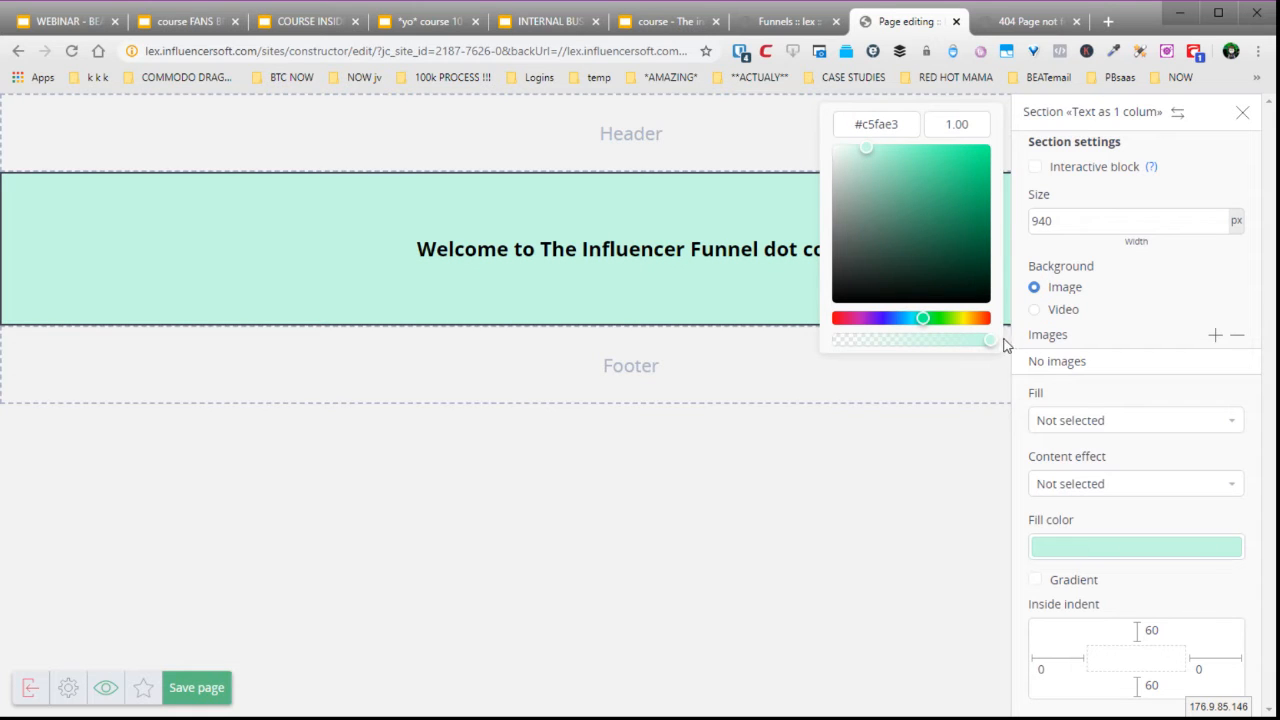
left_click_drag(986, 338, 869, 341)
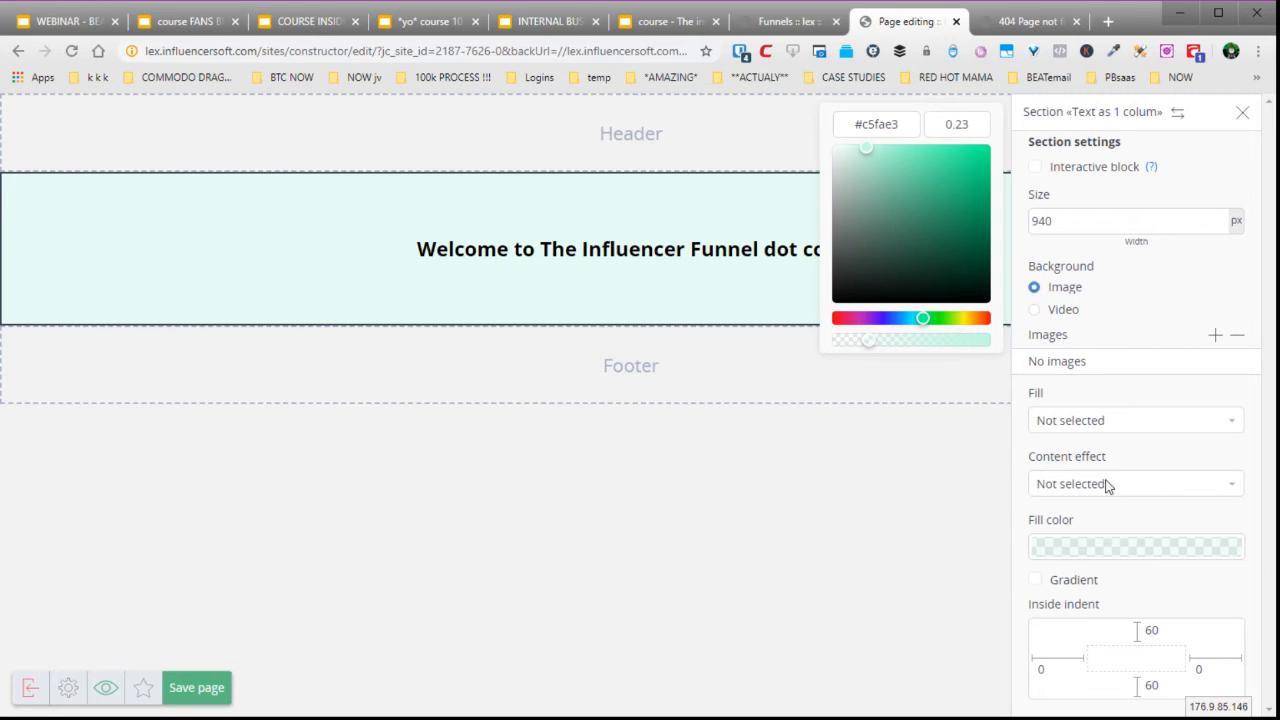
left_click(1186, 584)
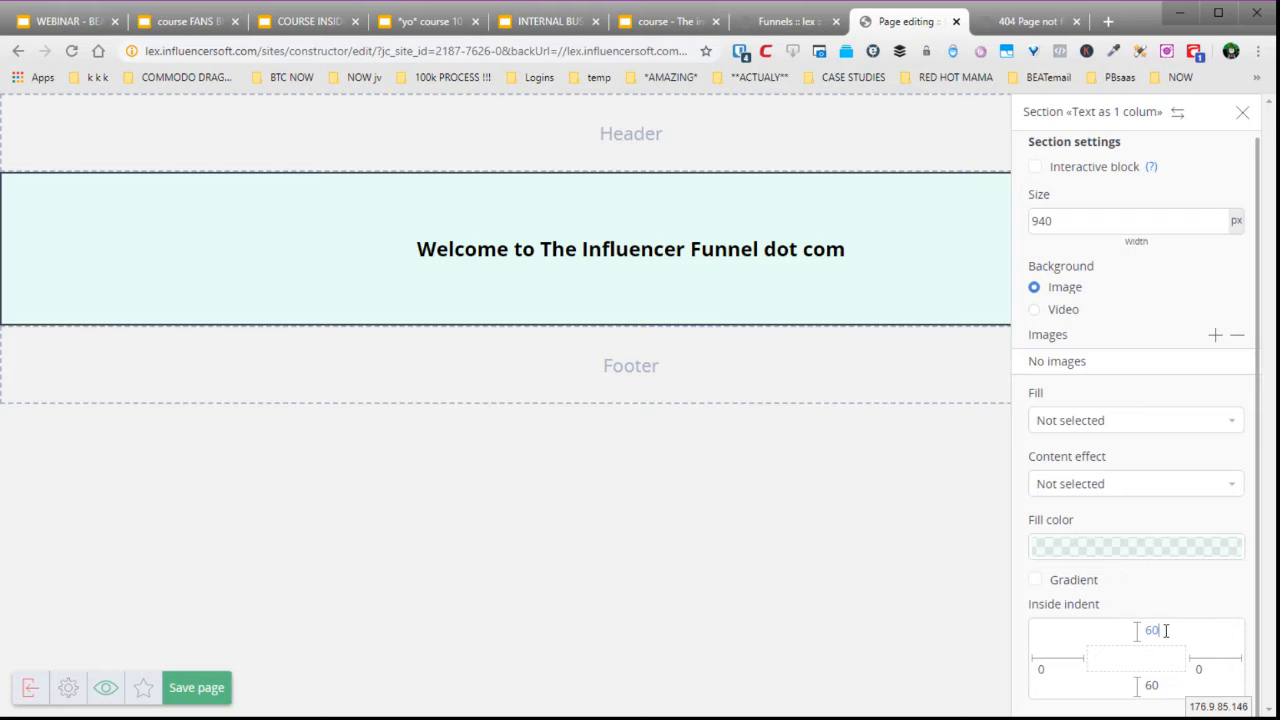
- Set the welcome section's inside indent to 20 above and 10 below, close its settings, and save the page
left_click_drag(1165, 630, 1122, 636)
type("30")
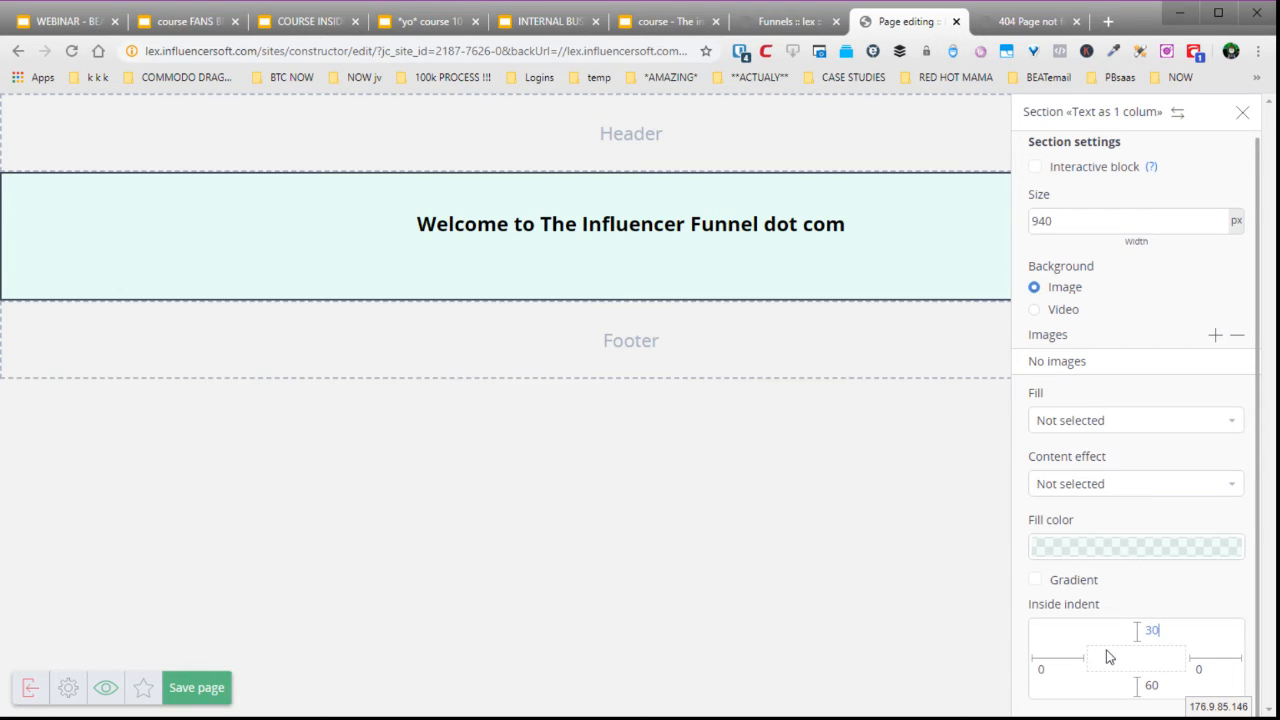
left_click_drag(1164, 683, 1128, 687)
type("10")
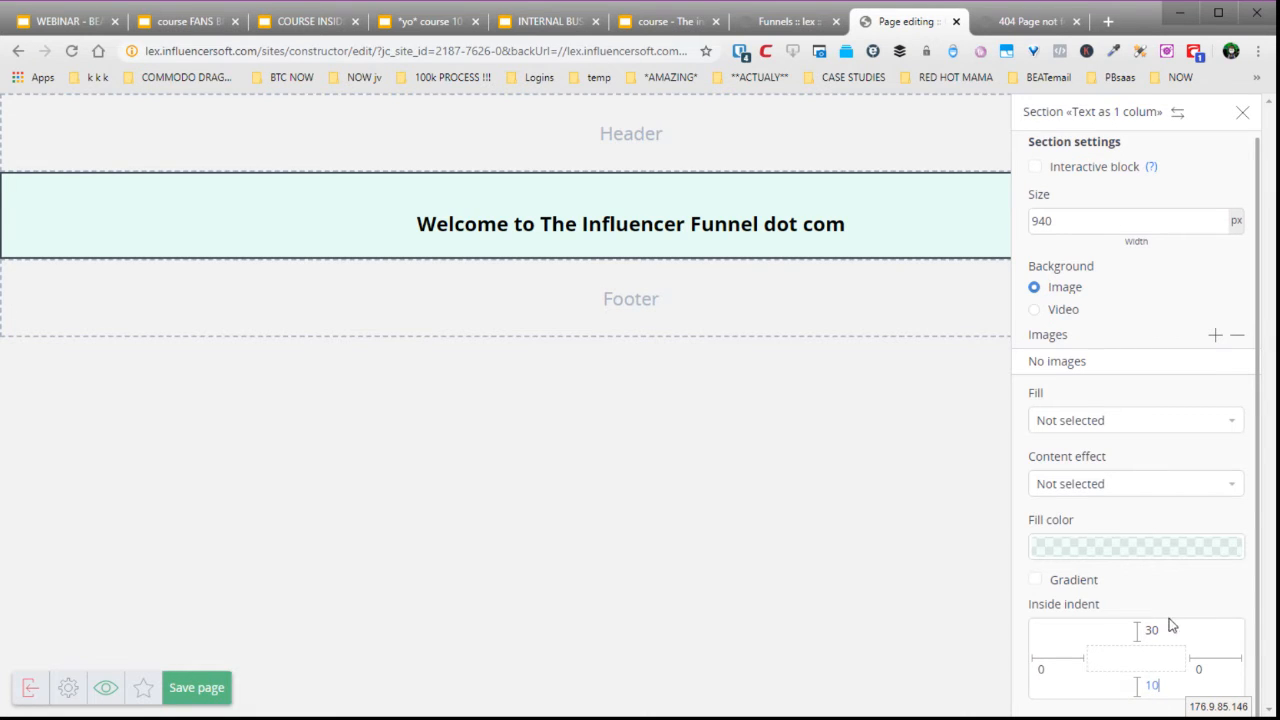
left_click_drag(1176, 629, 1115, 632)
type("20")
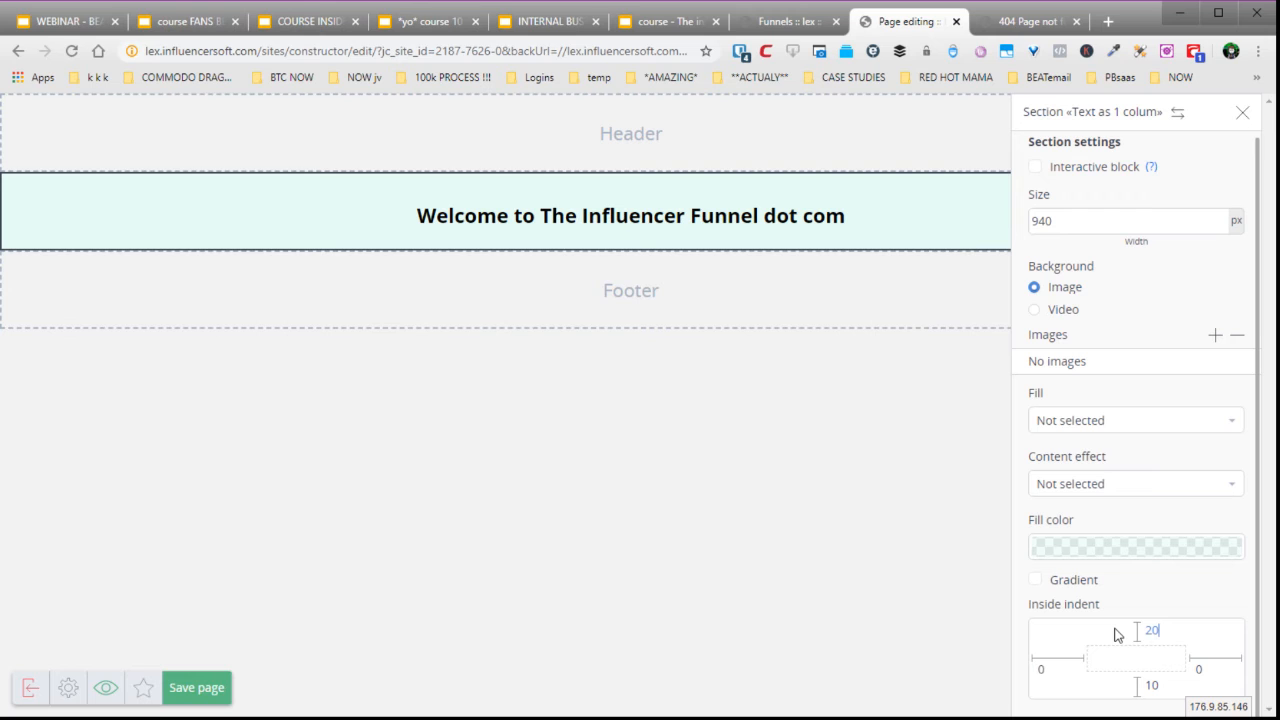
left_click(1242, 113)
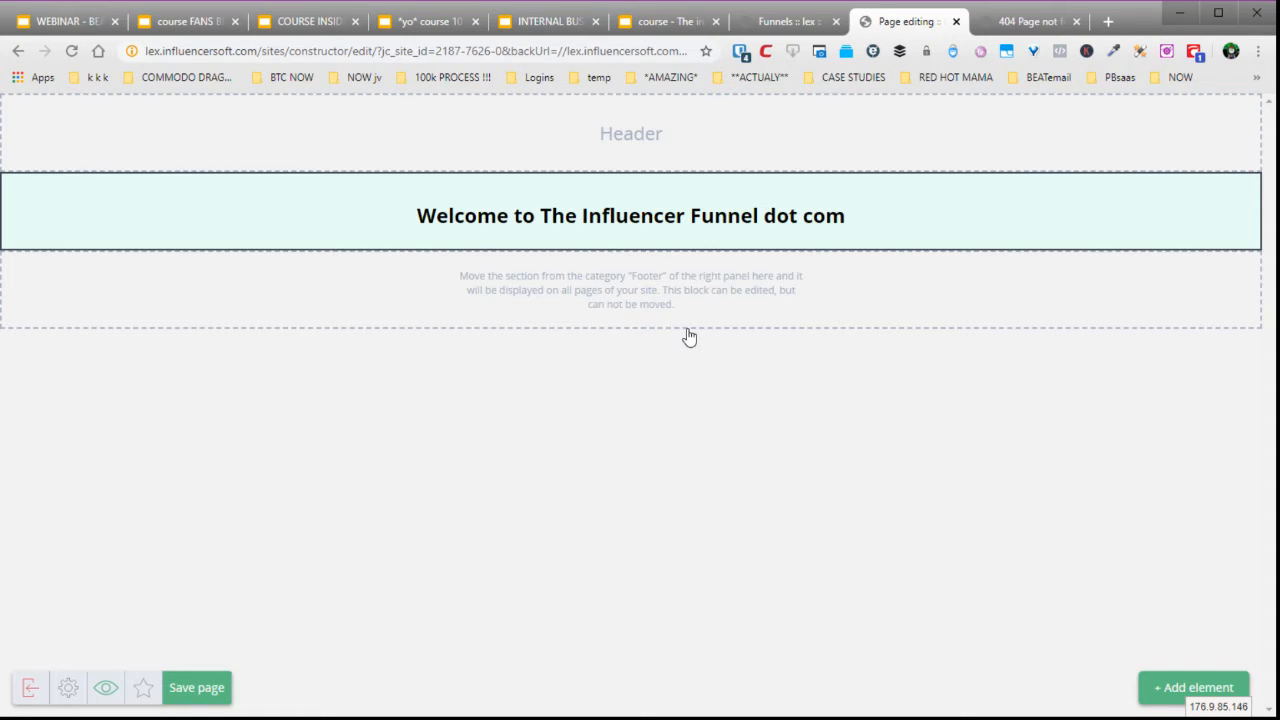
left_click(203, 690)
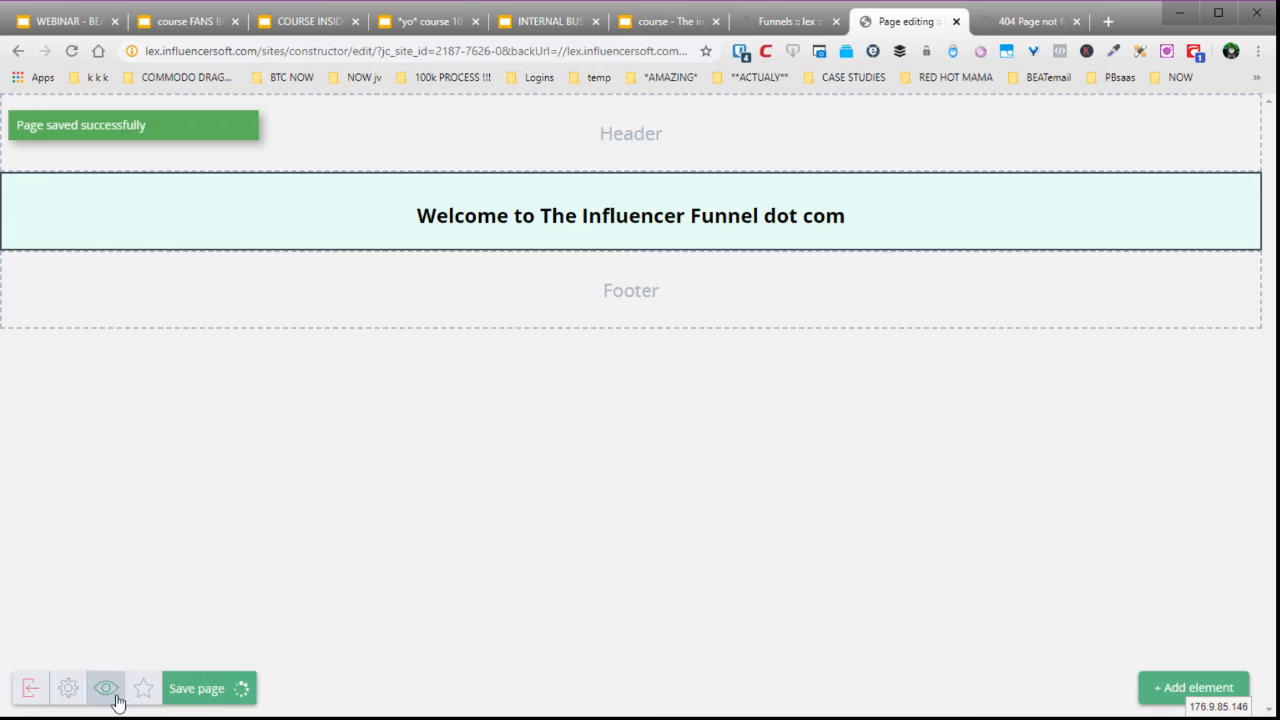
- Open the website settings and review the HTML-code, SEO, social media and font options
left_click(65, 696)
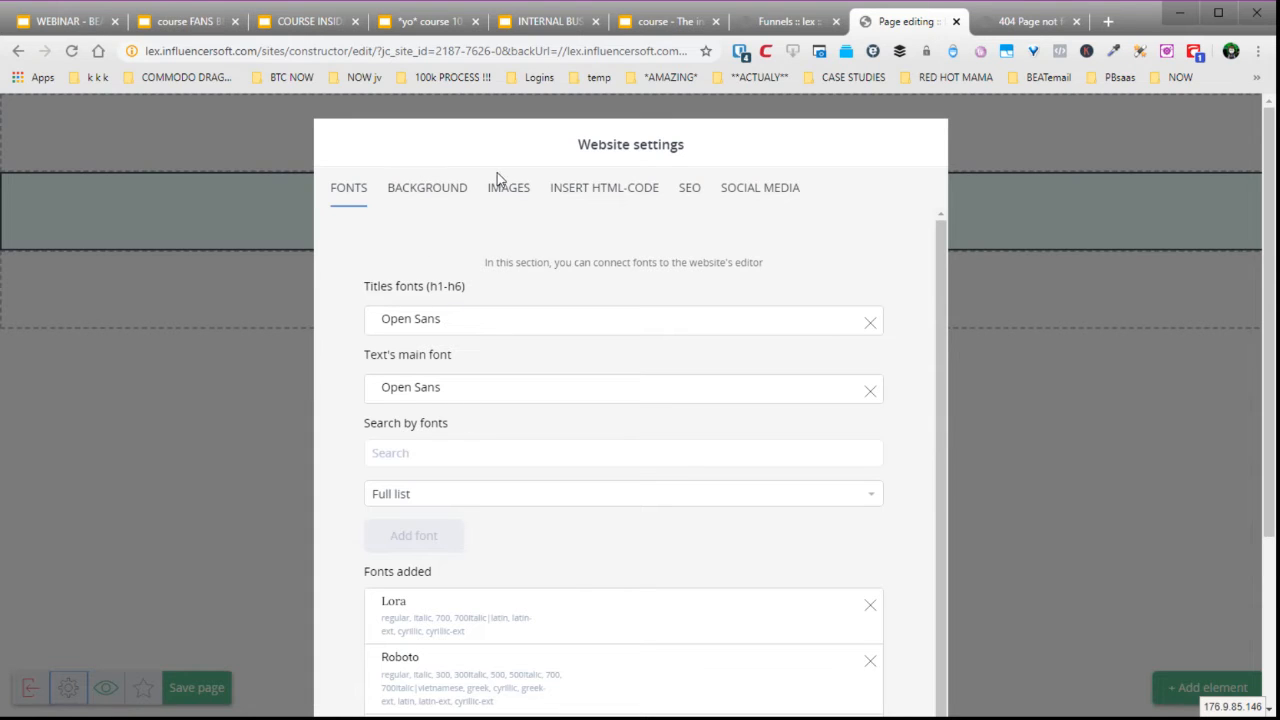
left_click(650, 192)
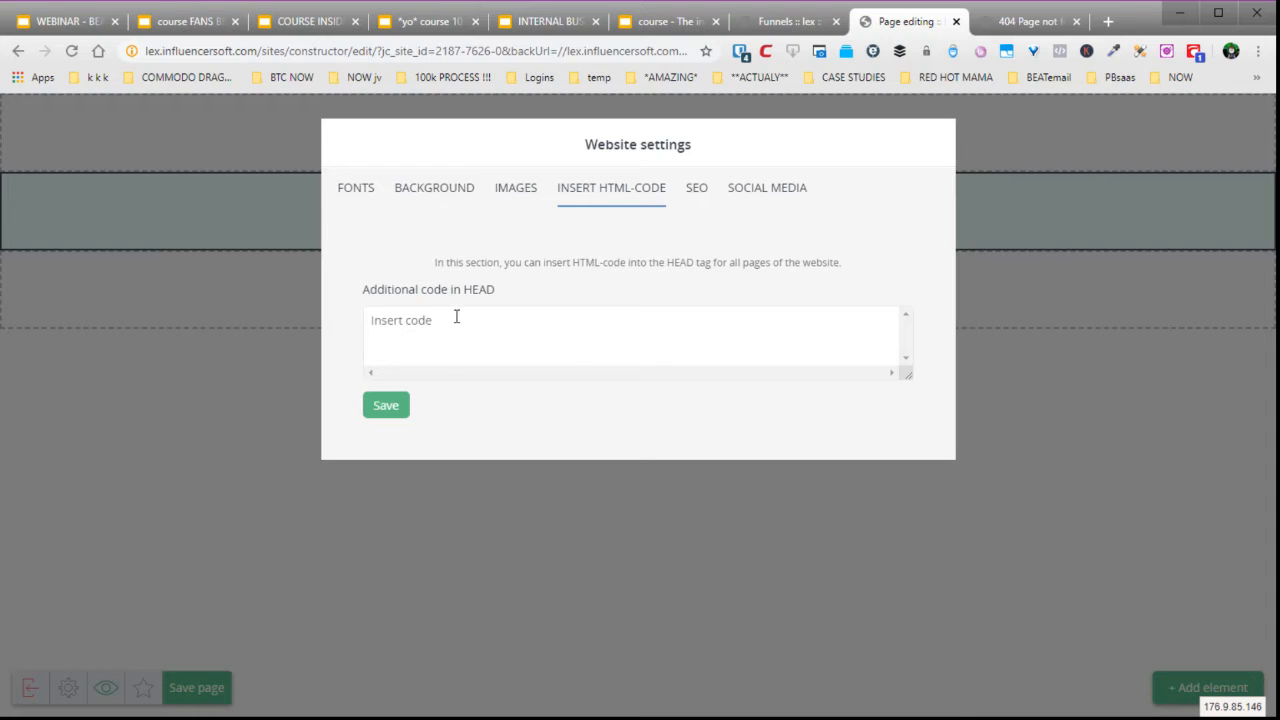
left_click(702, 193)
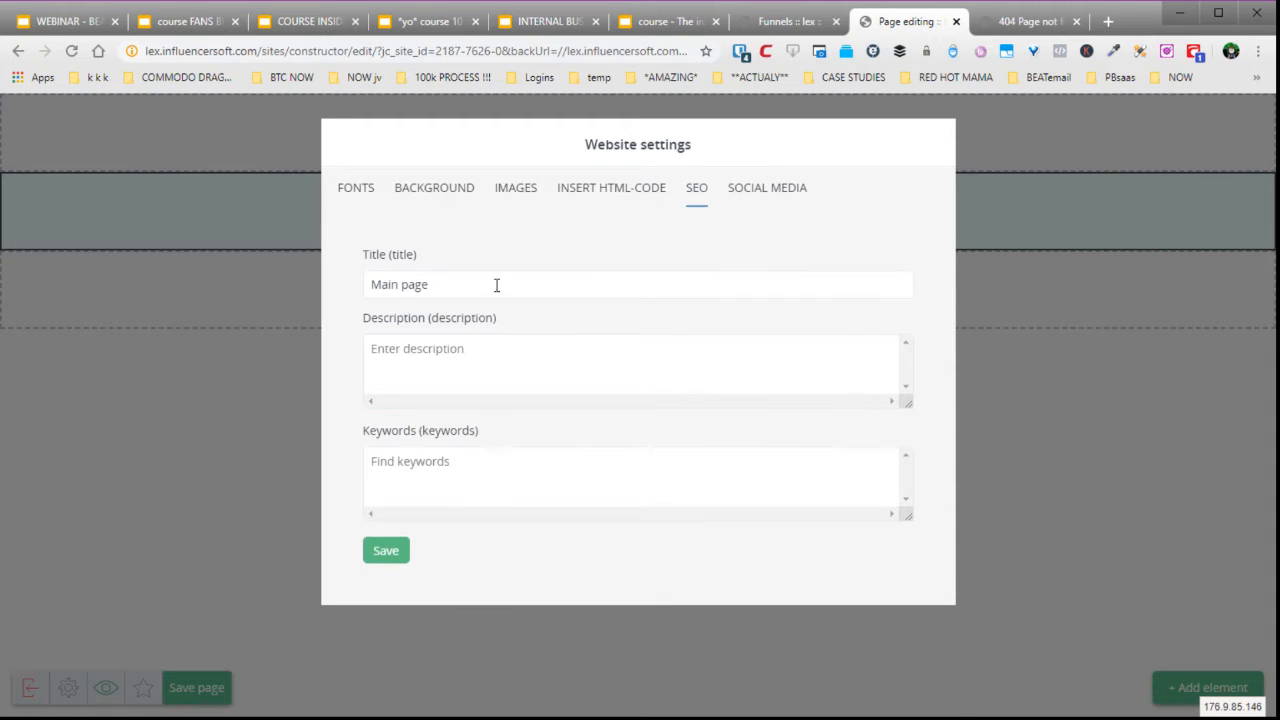
left_click(788, 195)
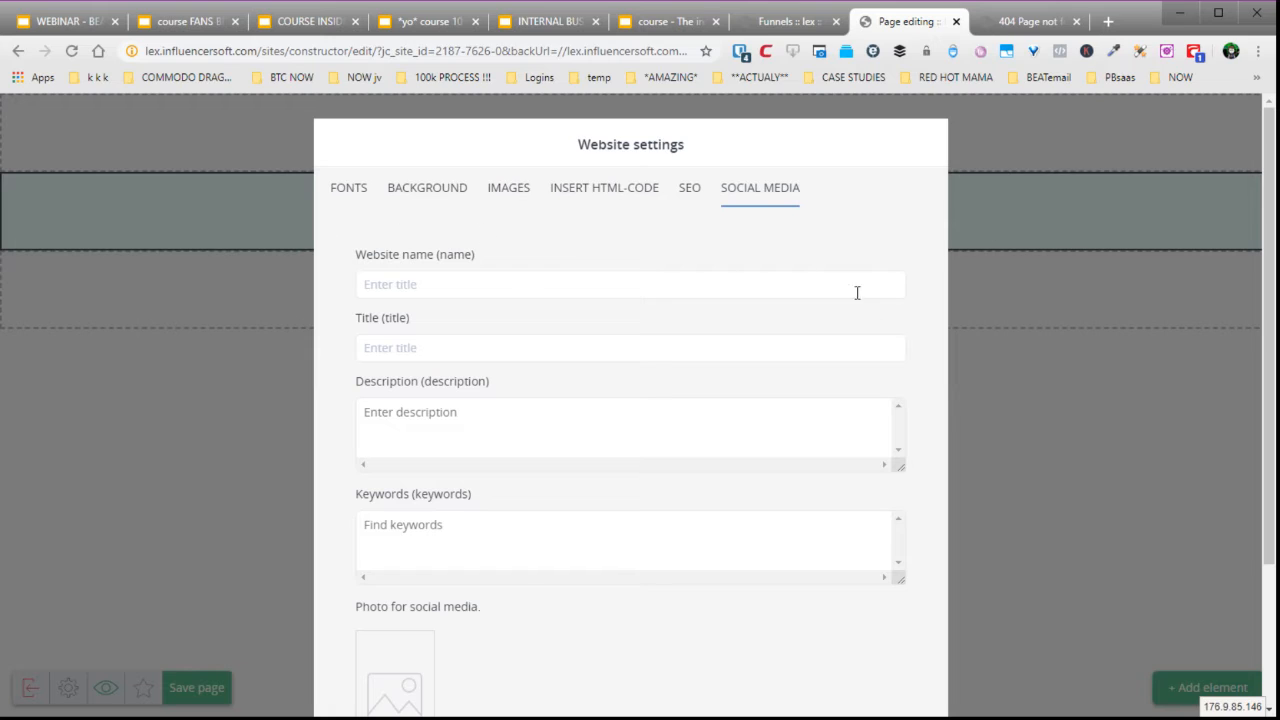
left_click(351, 194)
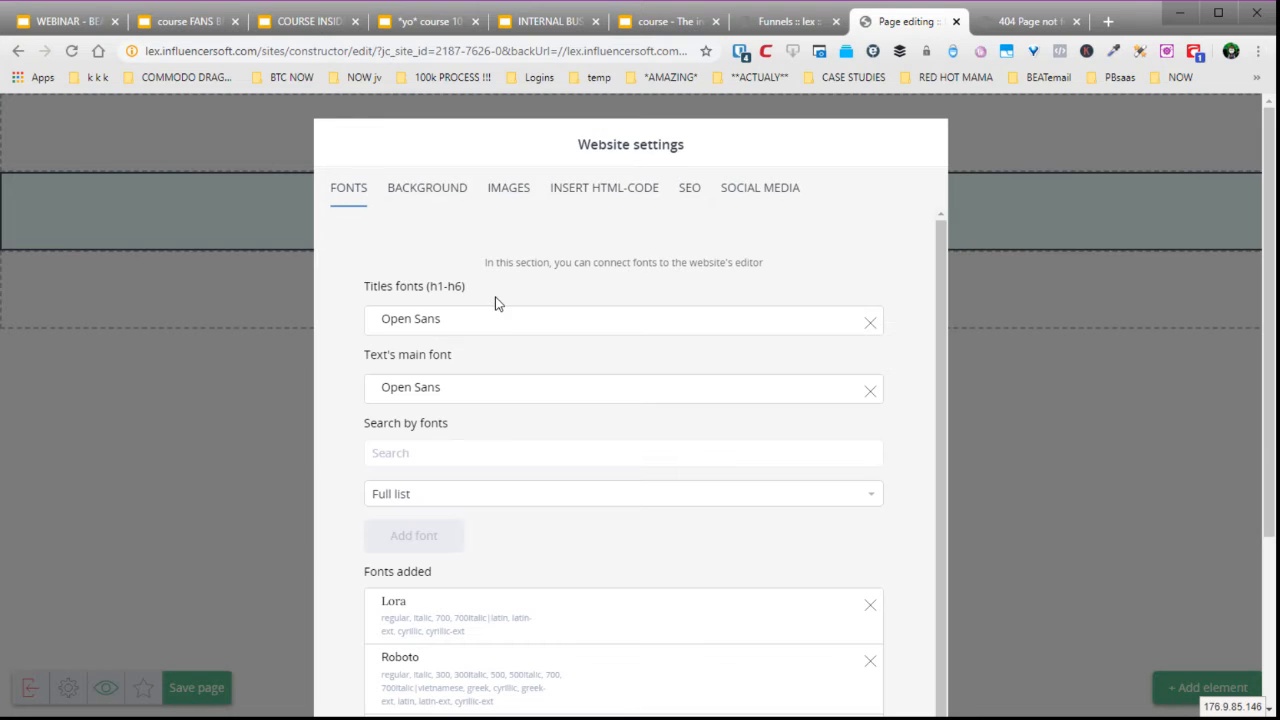
- Browse the full list of additional website fonts and choose Lato
scroll(520, 340, "down", 3)
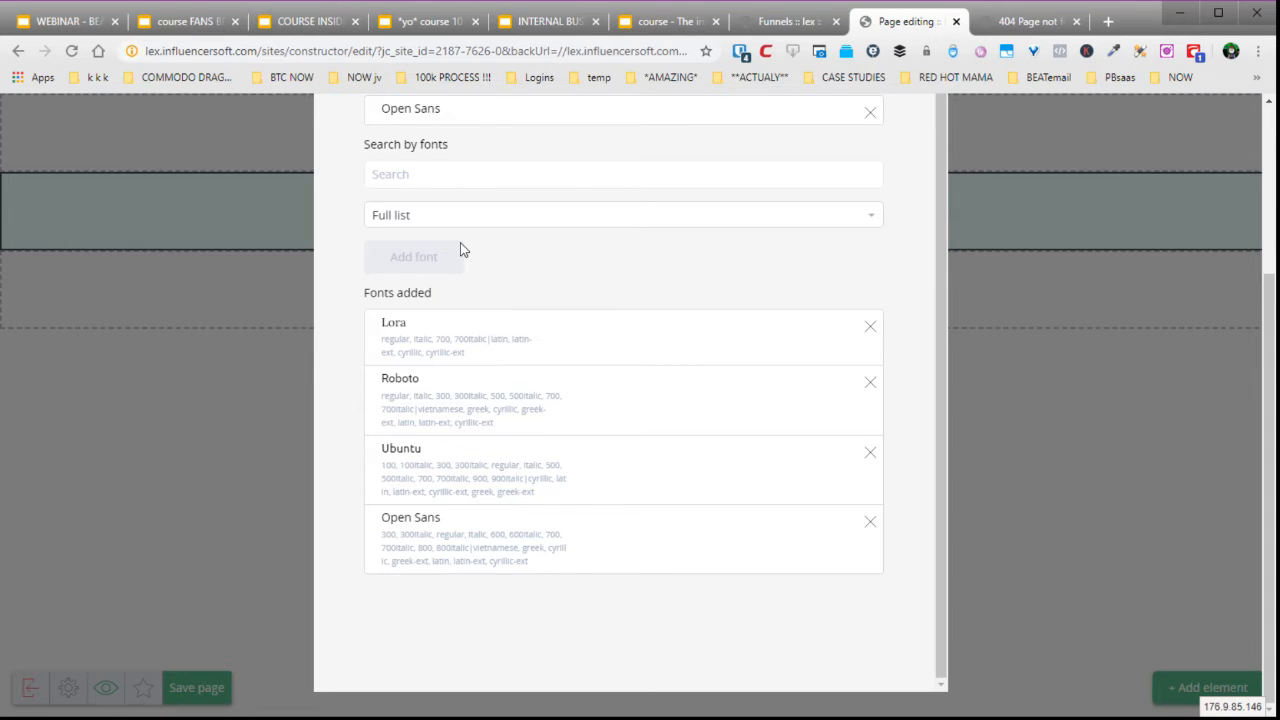
left_click(871, 224)
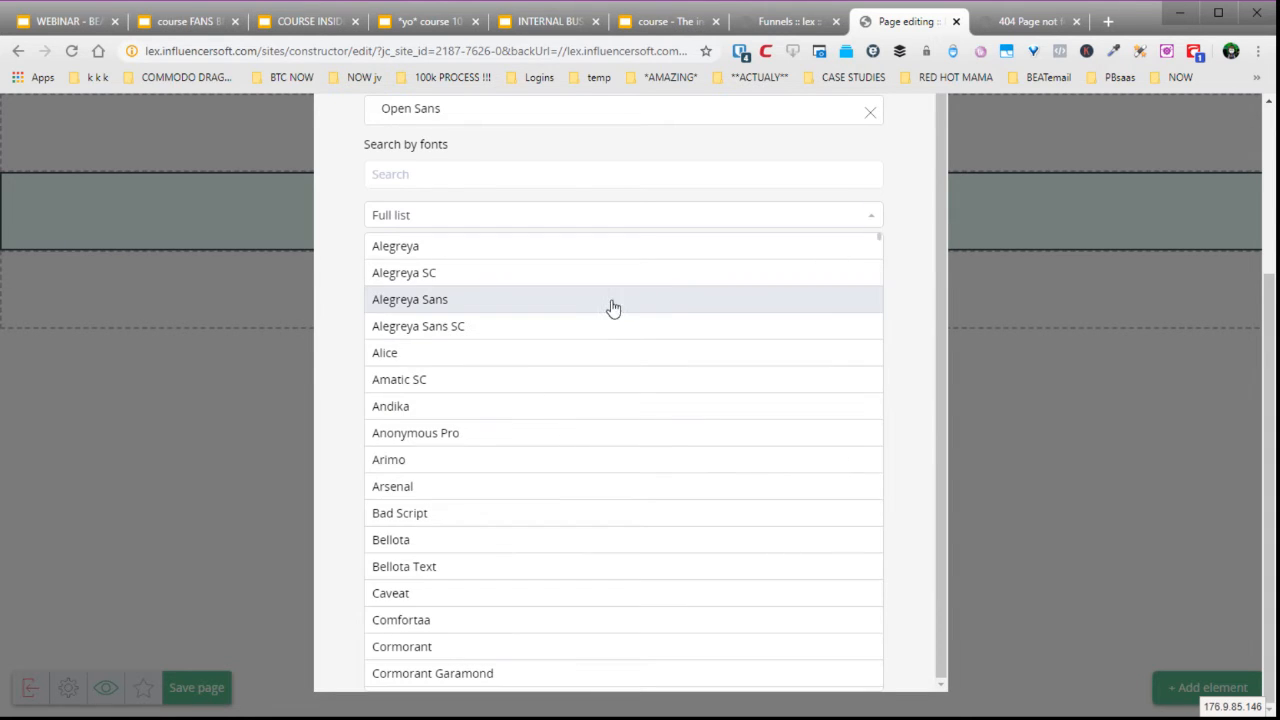
scroll(571, 471, "down", 10)
scroll(571, 474, "down", 1)
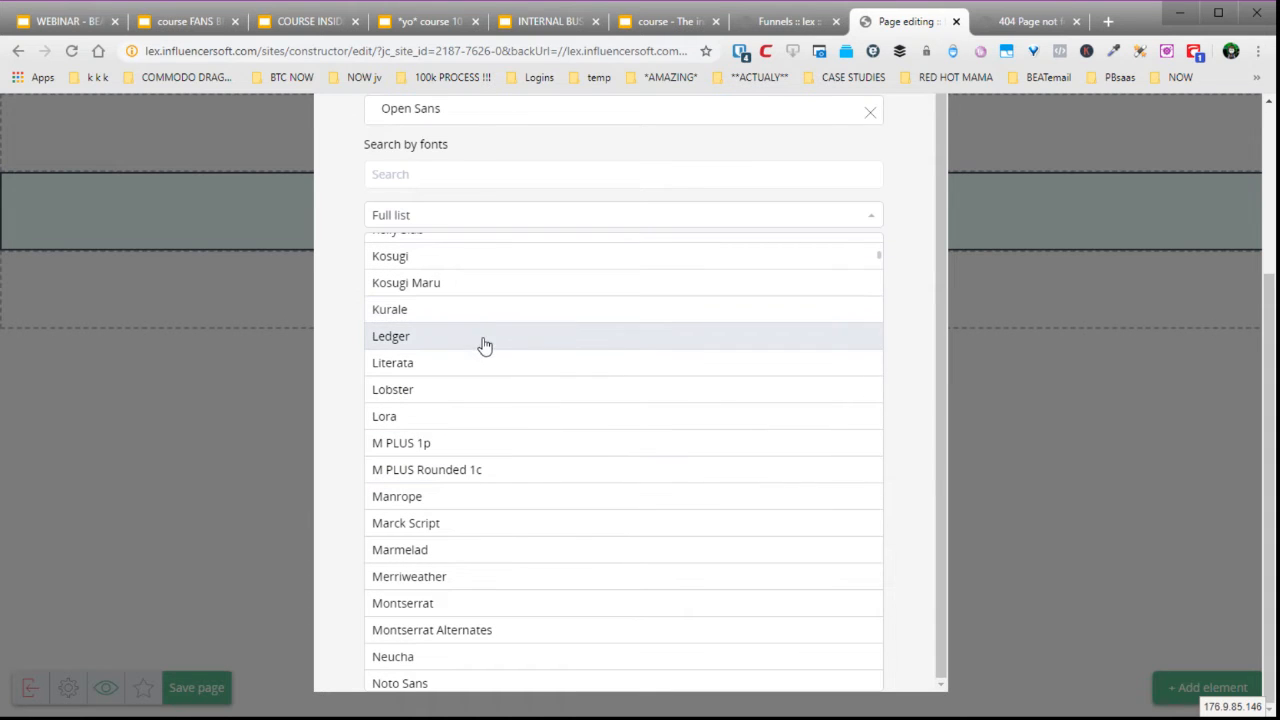
scroll(505, 361, "down", 4)
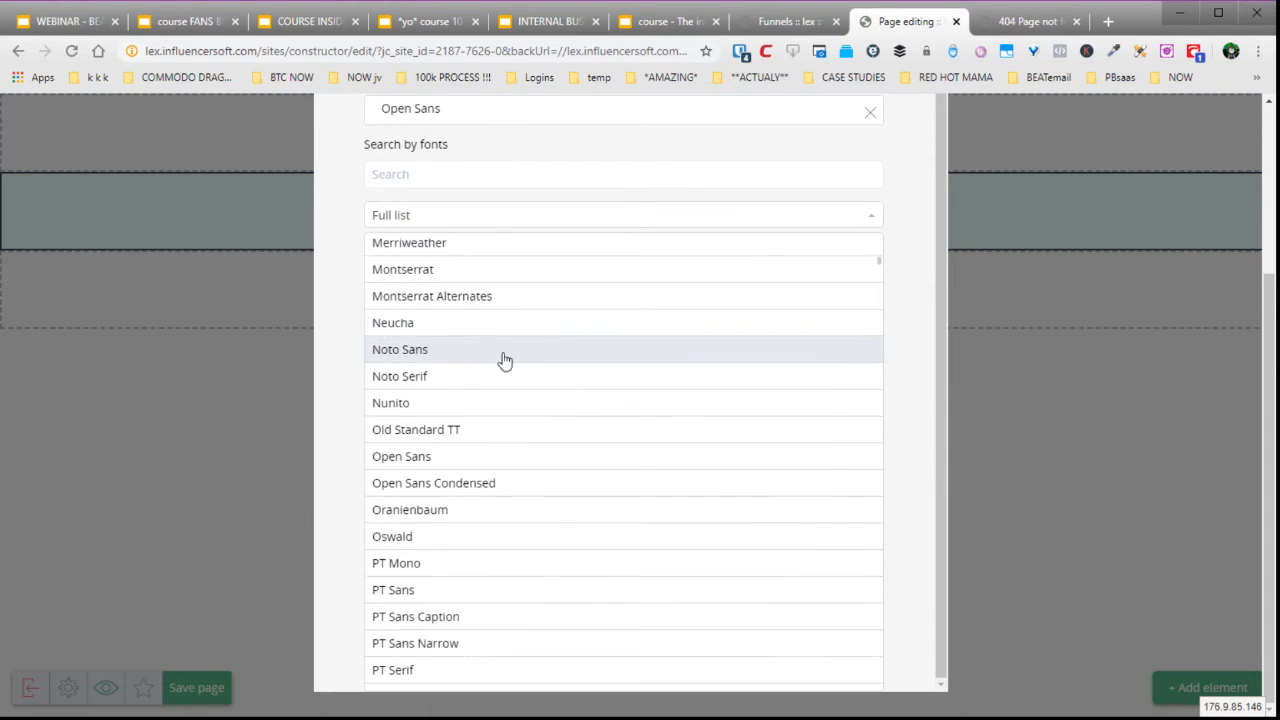
scroll(553, 408, "down", 20)
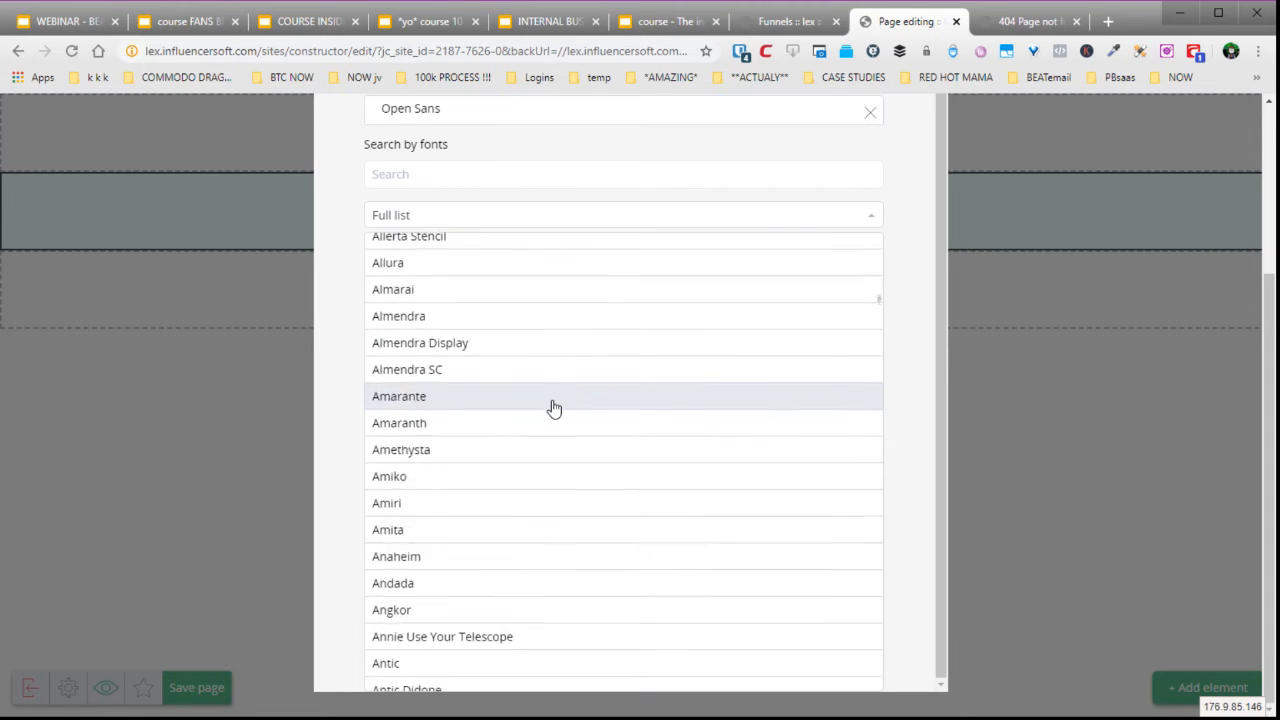
scroll(554, 406, "down", 20)
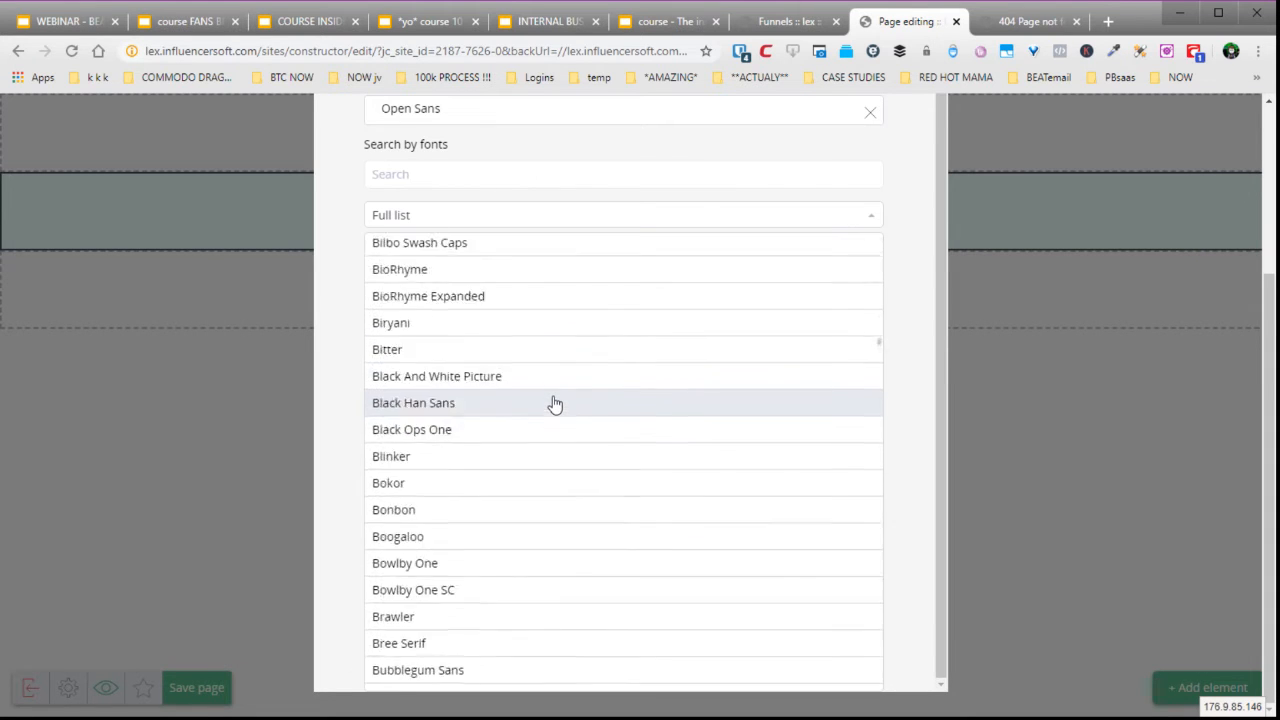
scroll(555, 404, "down", 20)
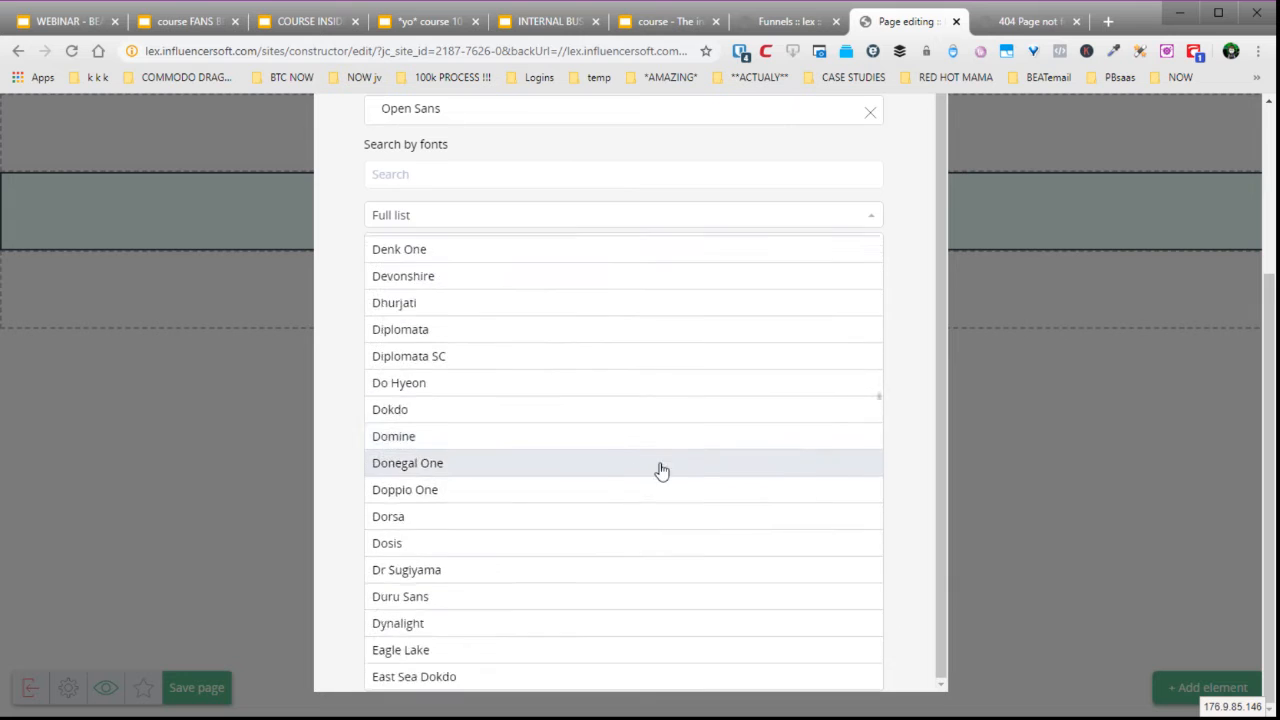
scroll(640, 466, "down", 20)
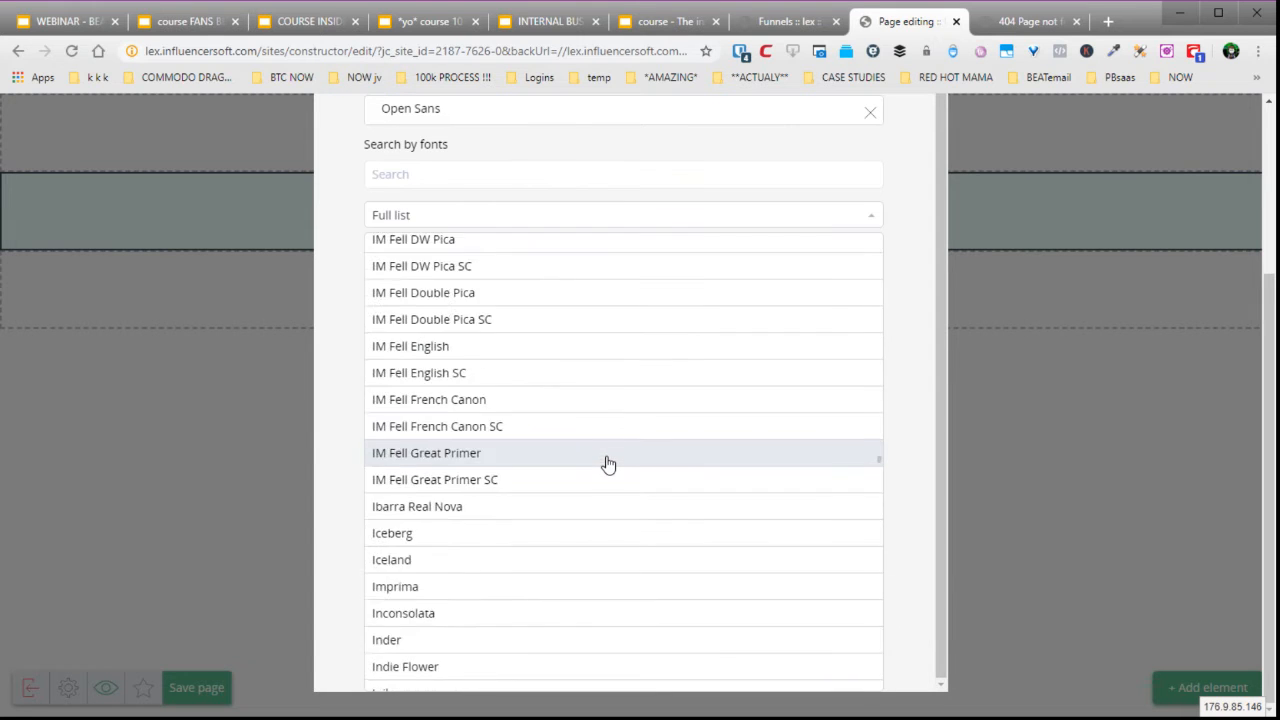
scroll(608, 464, "down", 20)
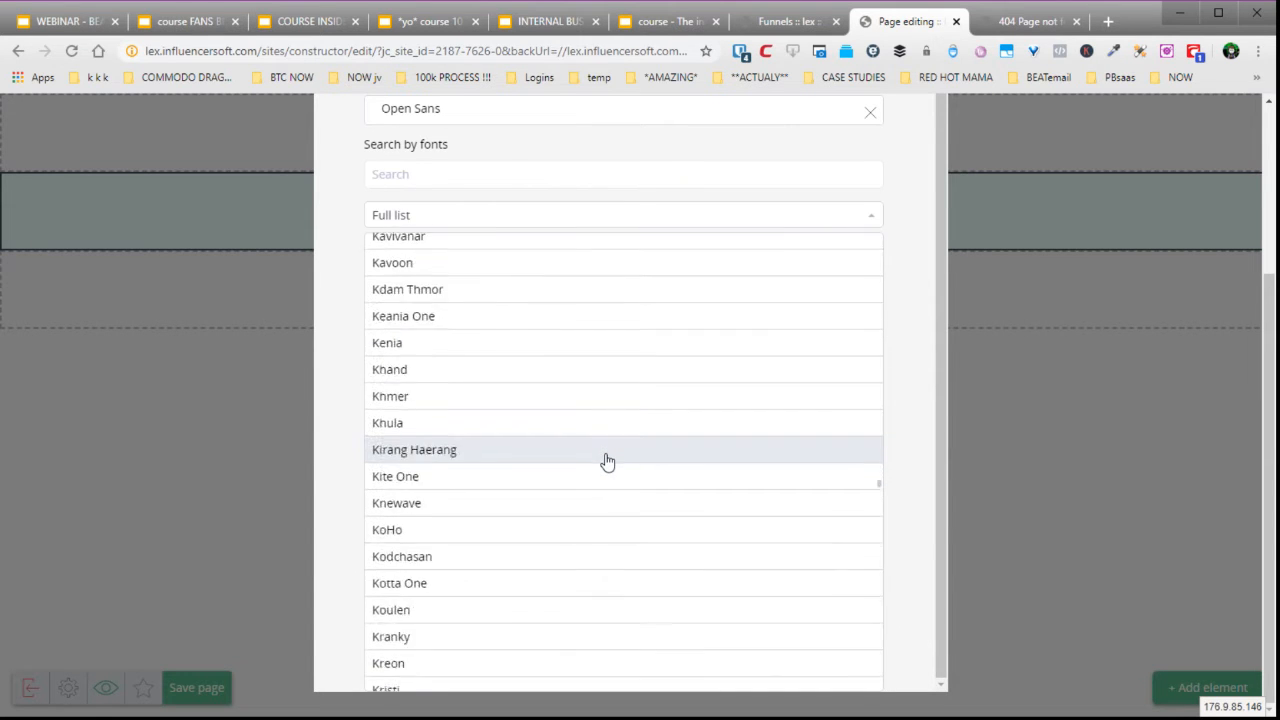
scroll(607, 461, "down", 12)
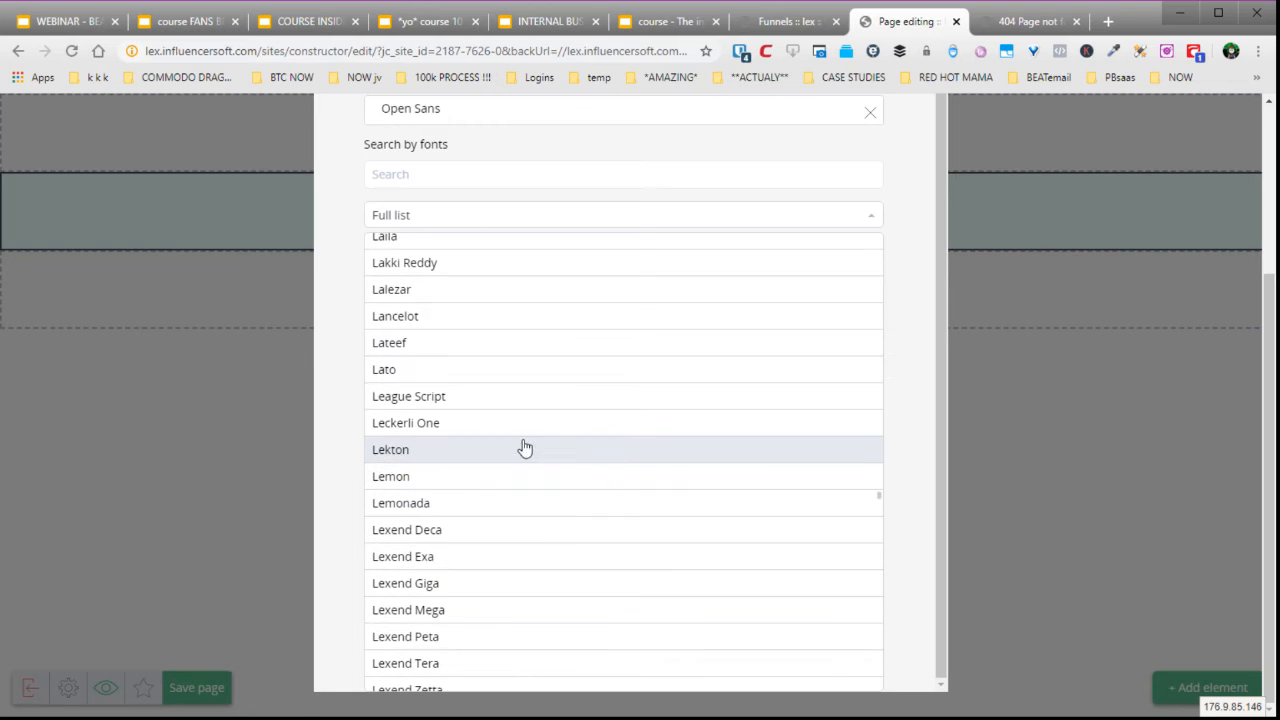
left_click(466, 370)
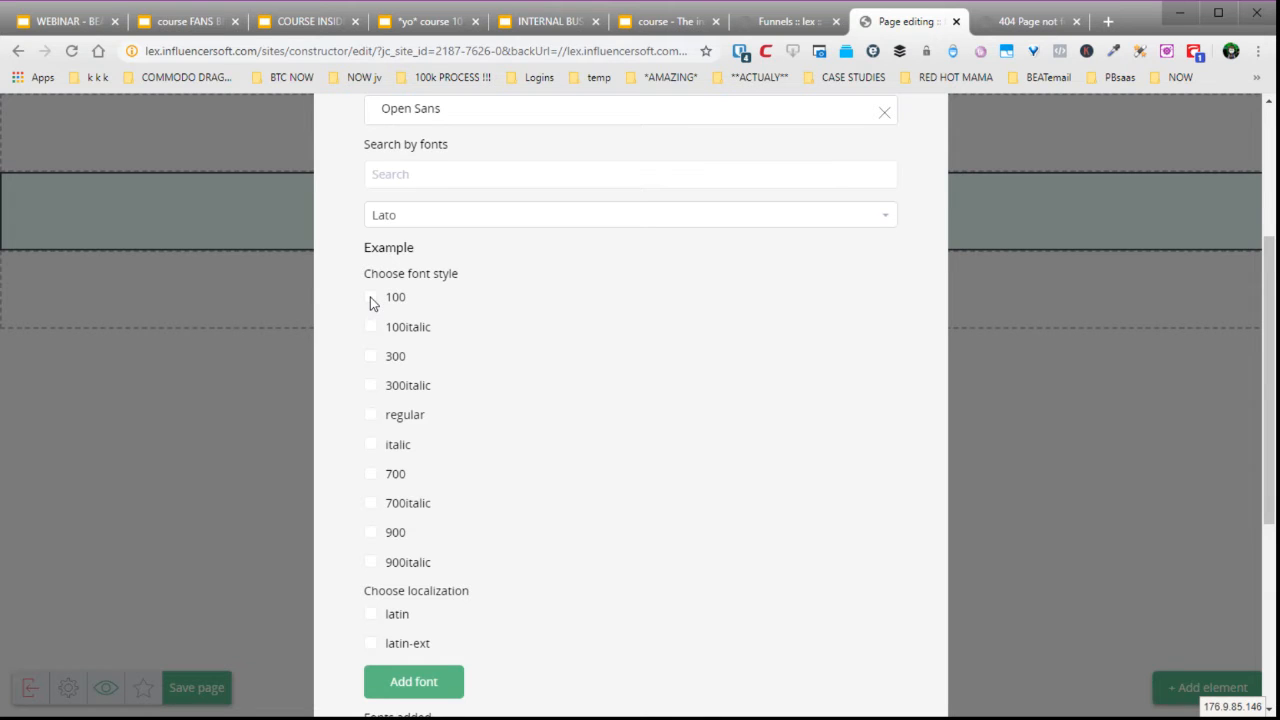
- Add Lato to the website's fonts with the 300, regular, italic, 700 and 900 styles
scroll(481, 334, "up", 3)
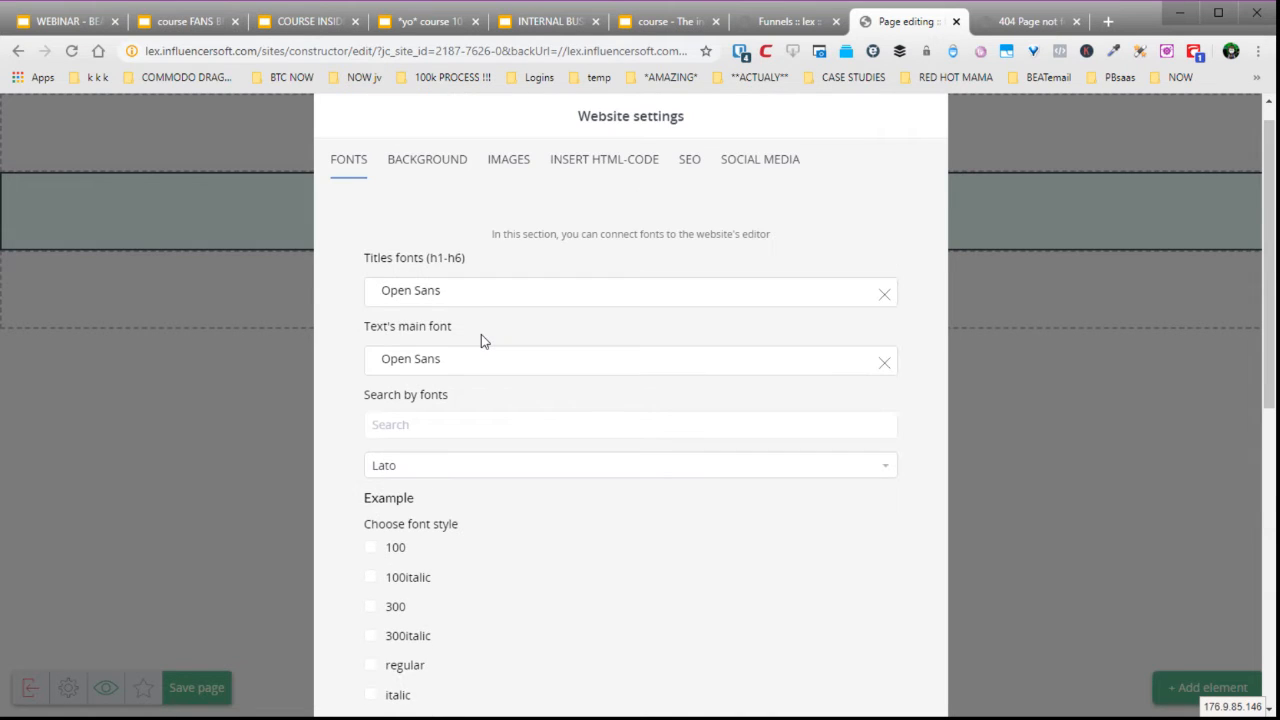
scroll(481, 334, "down", 3)
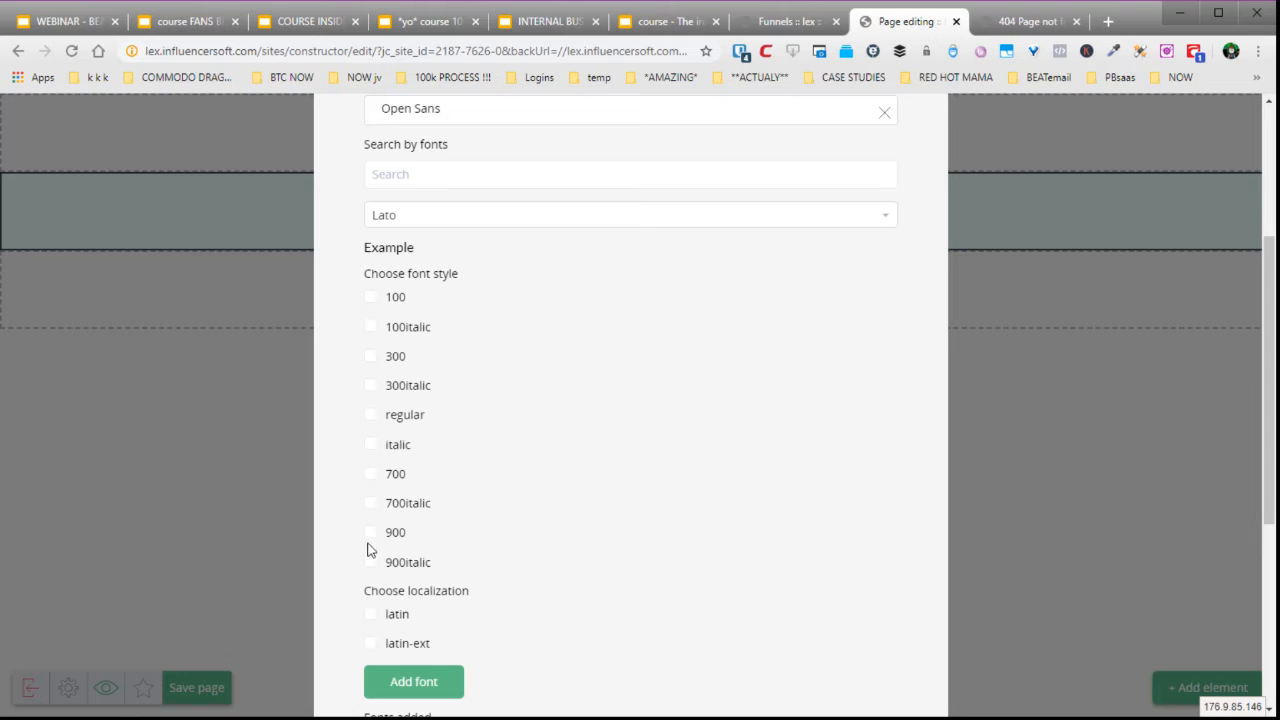
left_click(370, 533)
left_click(370, 445)
left_click(370, 415)
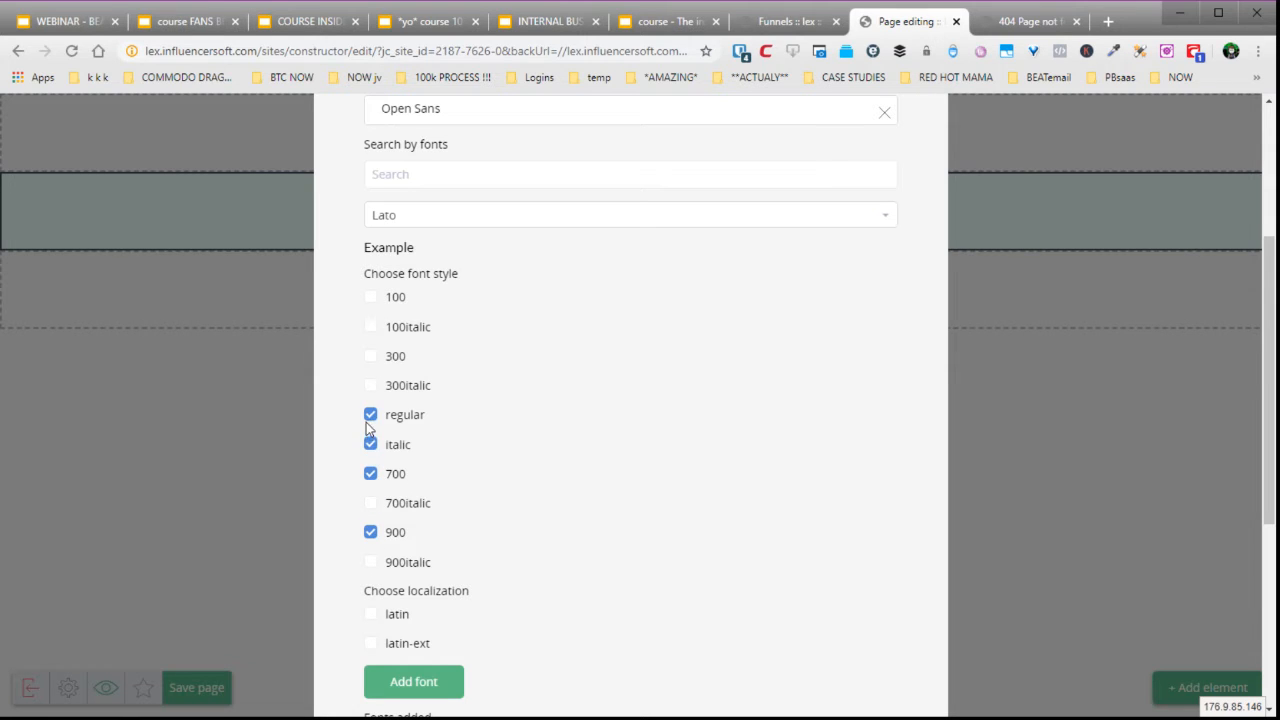
left_click(371, 357)
left_click(424, 686)
- Remove Open Sans as the titles font (h1-h6) and select Lato in its place
scroll(563, 478, "up", 3)
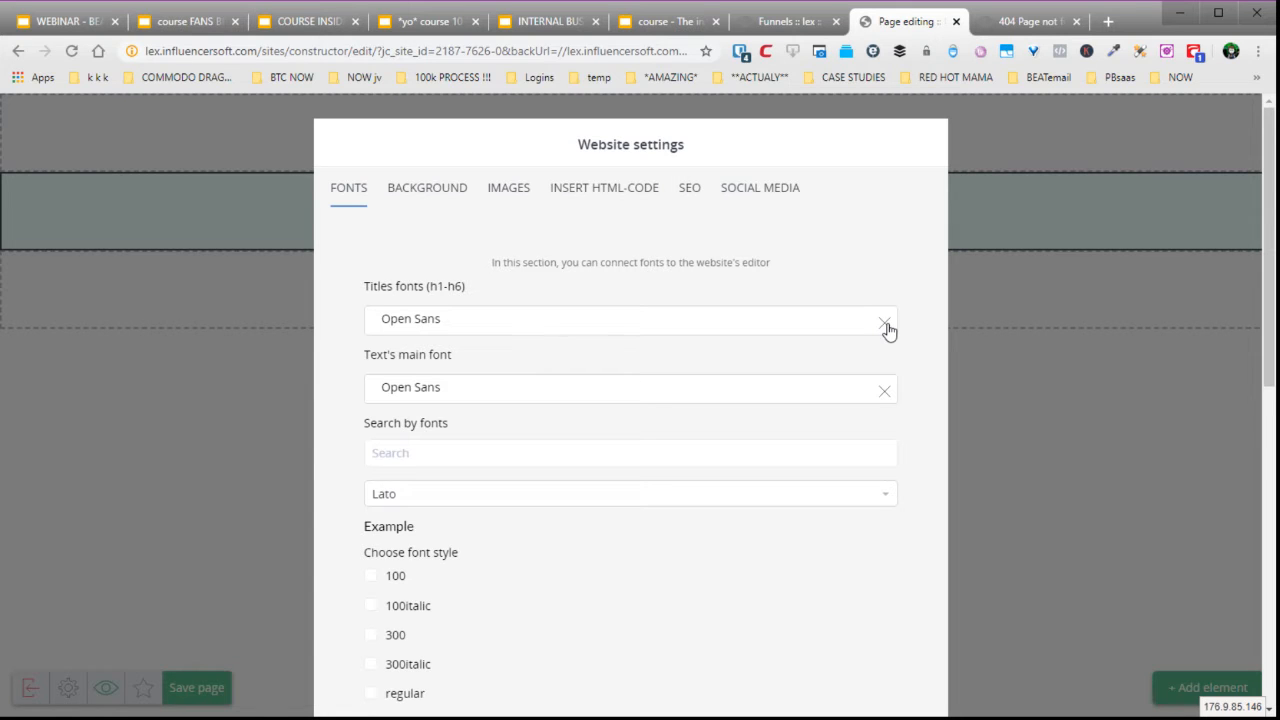
left_click(884, 325)
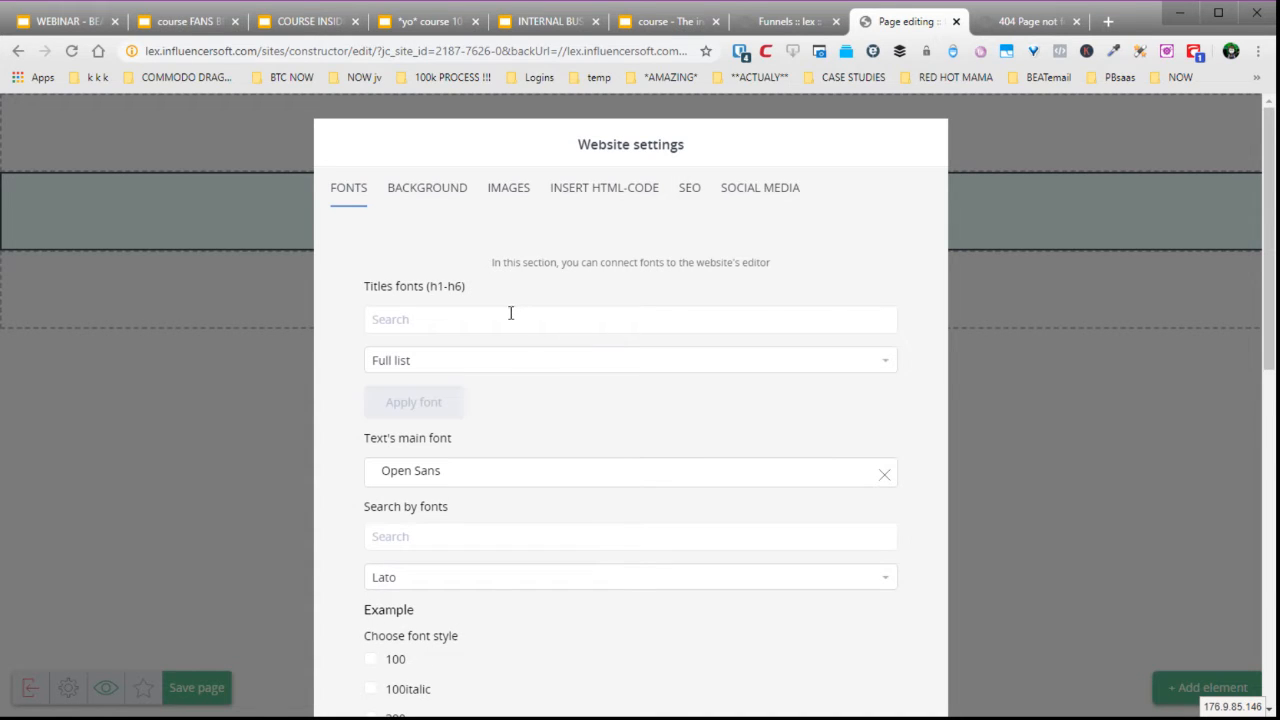
type("lato")
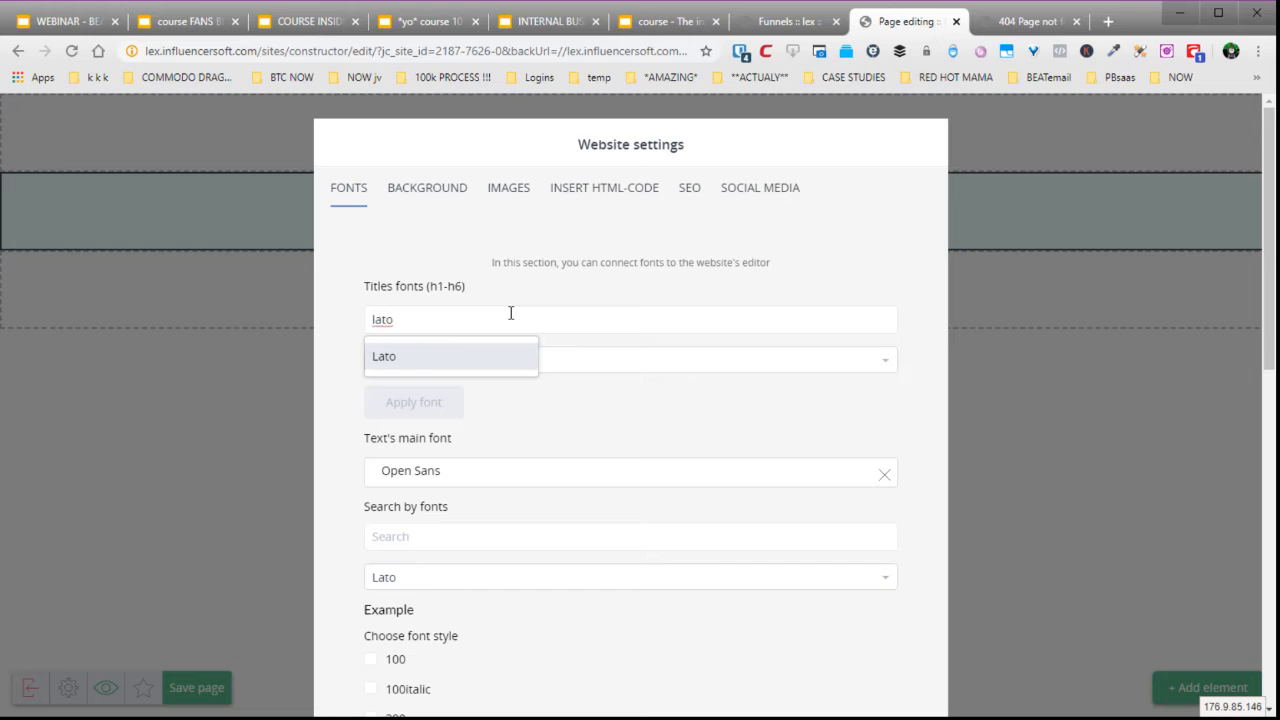
left_click(396, 362)
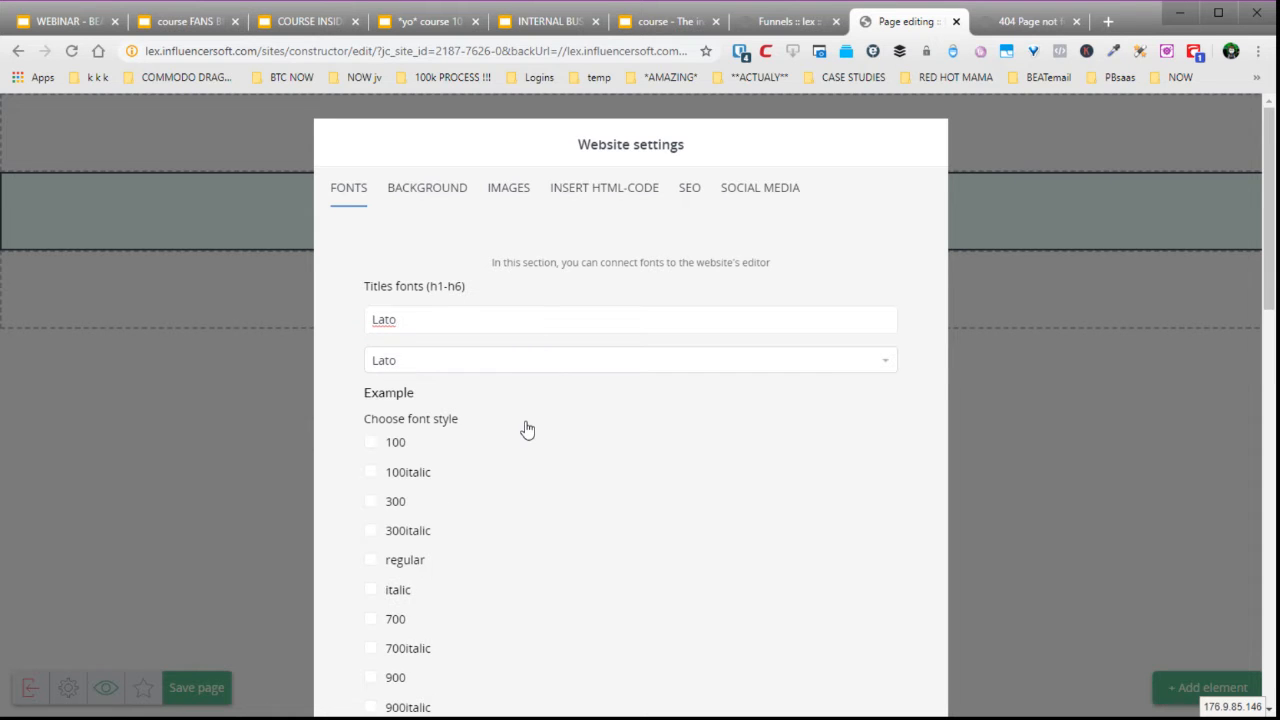
- Remove Open Sans as the text's main font and select Lato in its place
scroll(527, 429, "down", 5)
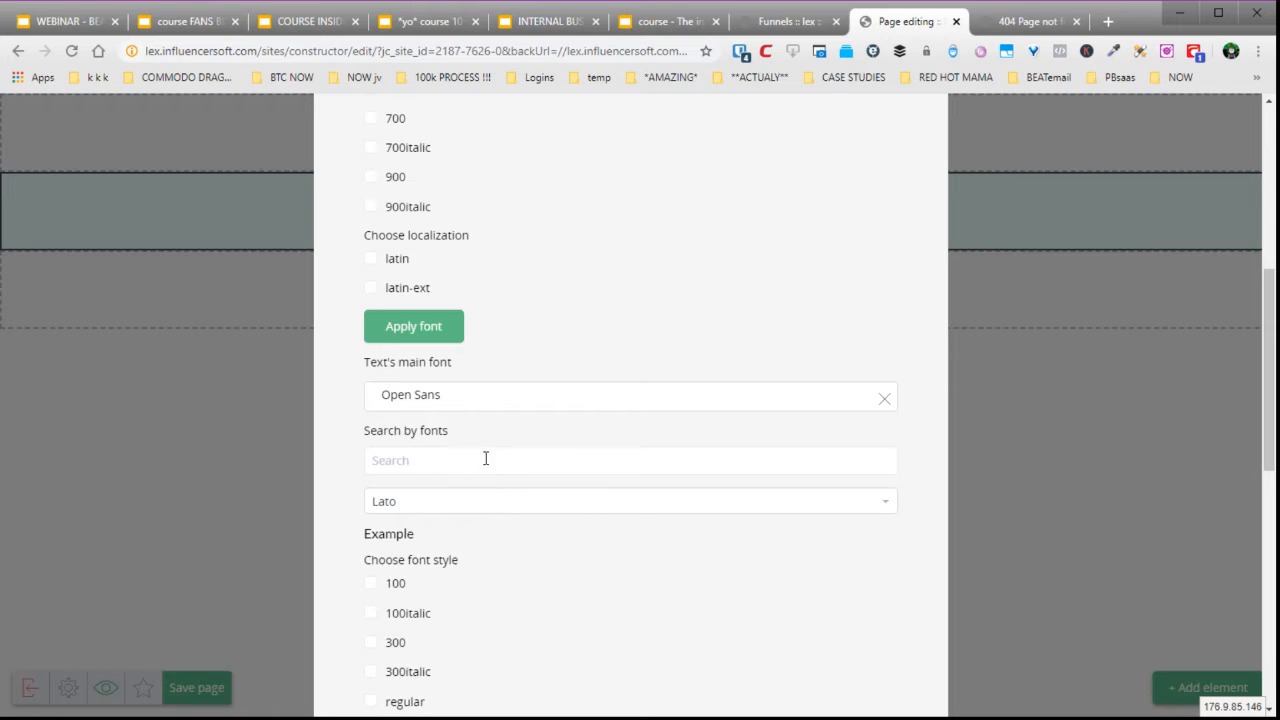
left_click(884, 395)
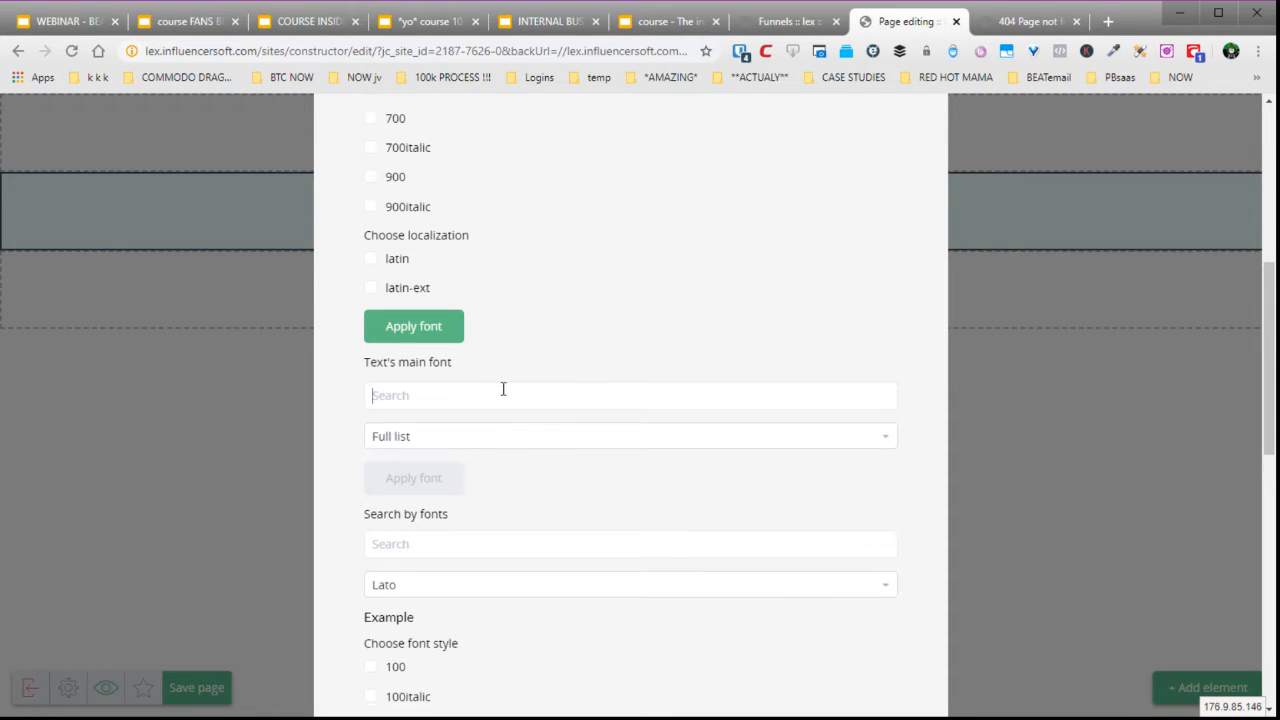
type("lato")
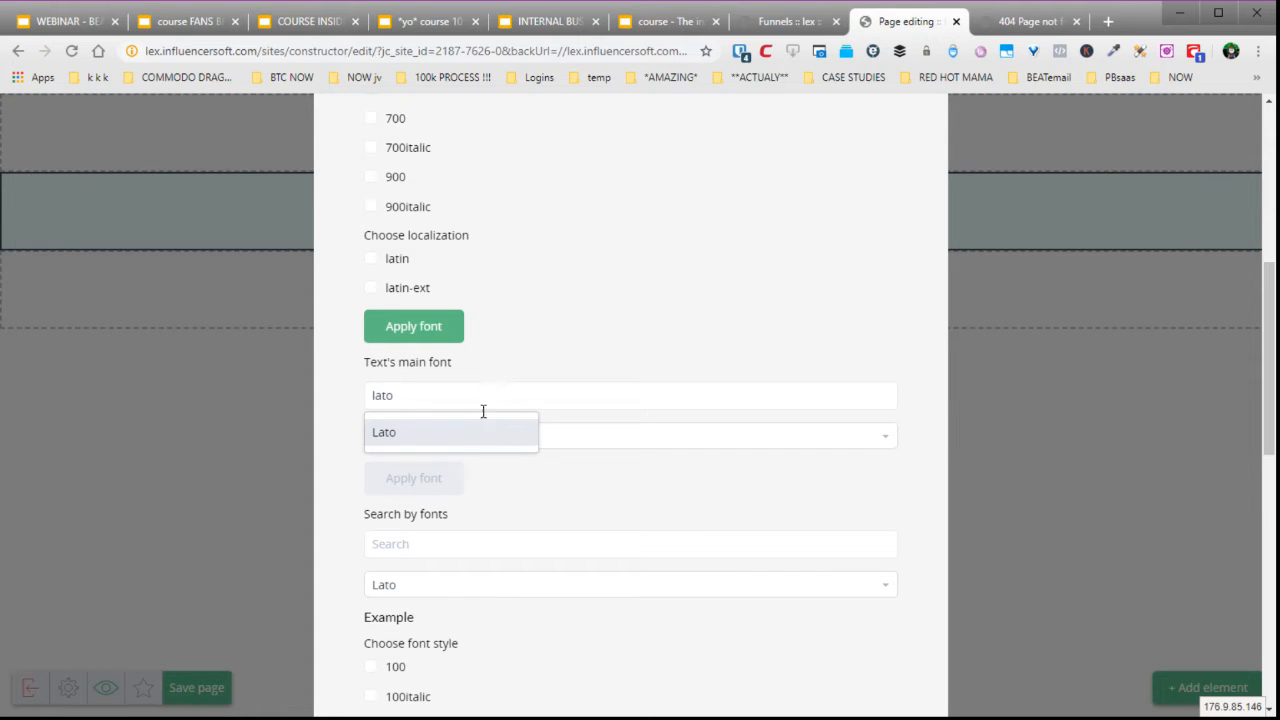
left_click(373, 431)
- Apply Lato as the text's main font with styles 100, 100italic, 300, regular, italic and 700 and the latin localization
scroll(495, 460, "down", 2)
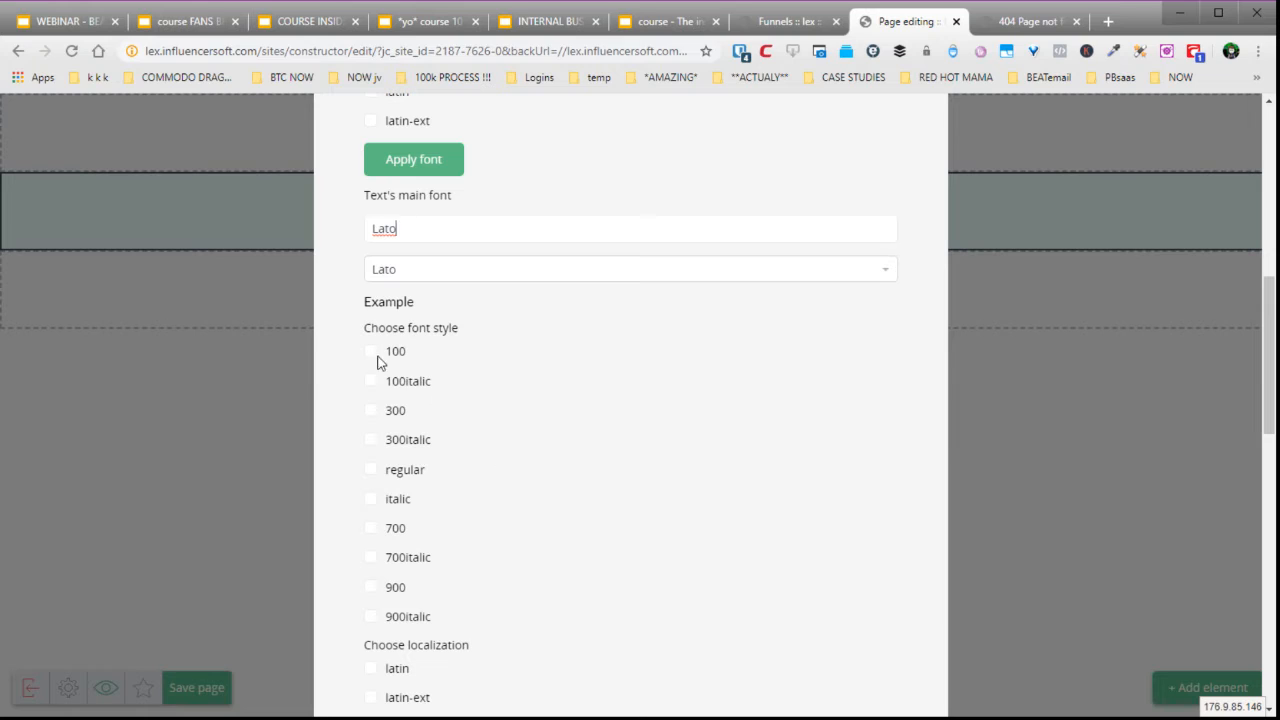
left_click(371, 411)
left_click(370, 469)
left_click(370, 502)
left_click(370, 528)
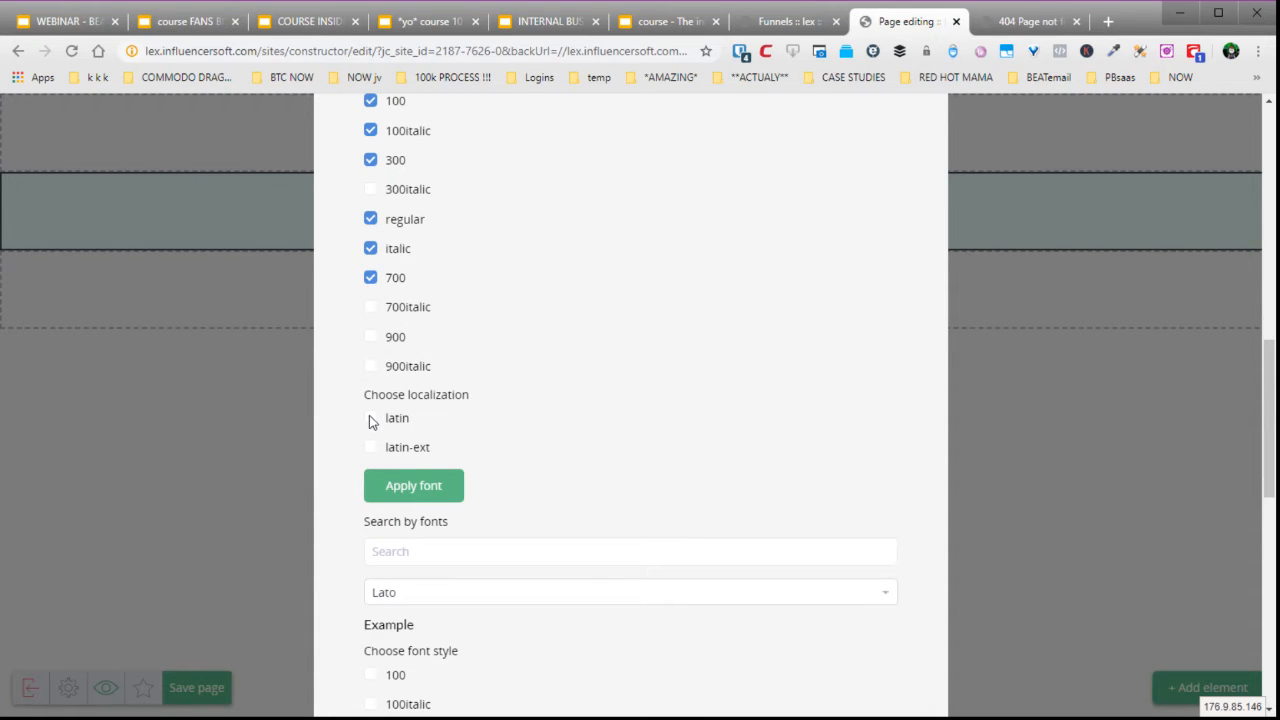
left_click(370, 417)
left_click(417, 486)
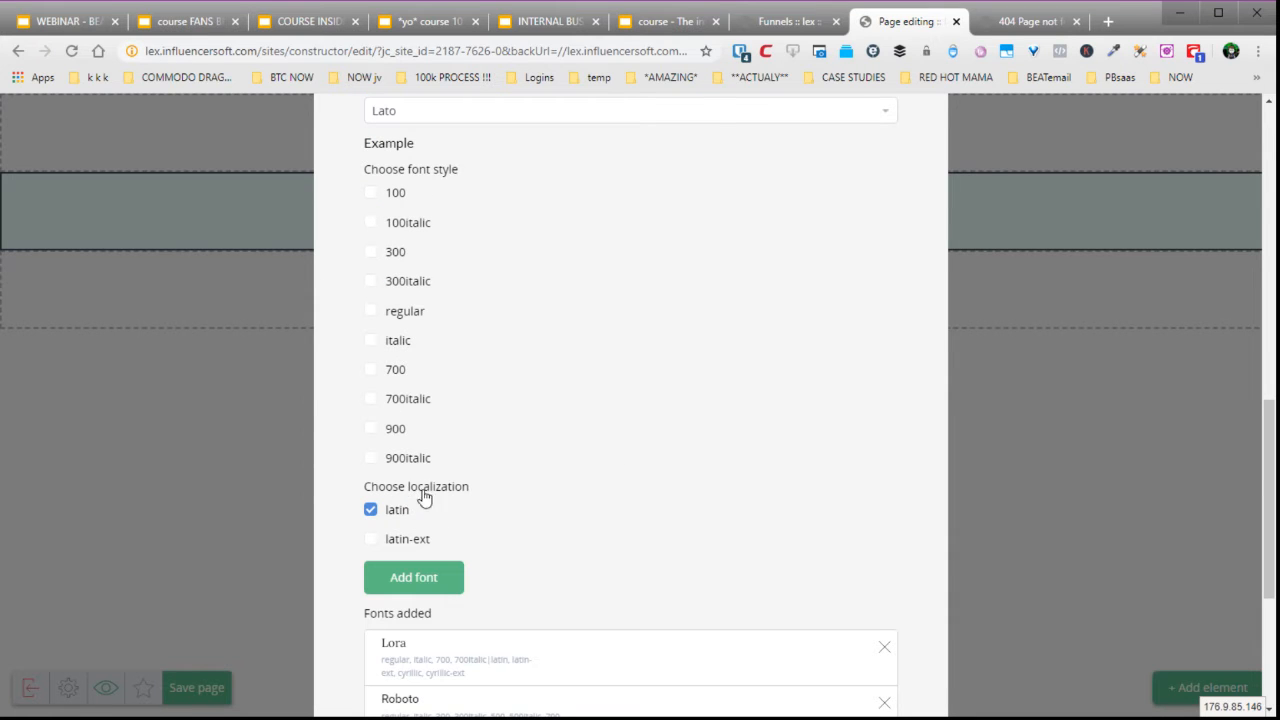
- Apply Lato as the titles font with the 300, regular and italic styles and the latin localization
scroll(666, 451, "down", 3)
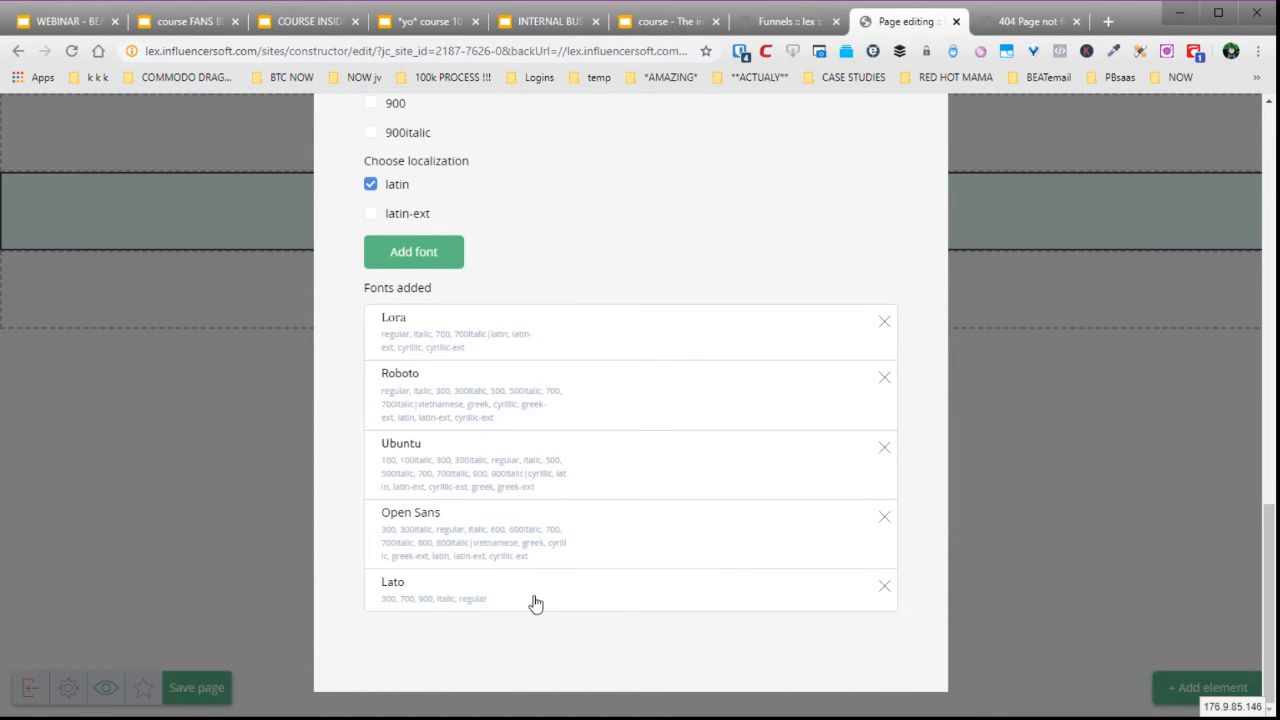
scroll(532, 474, "up", 7)
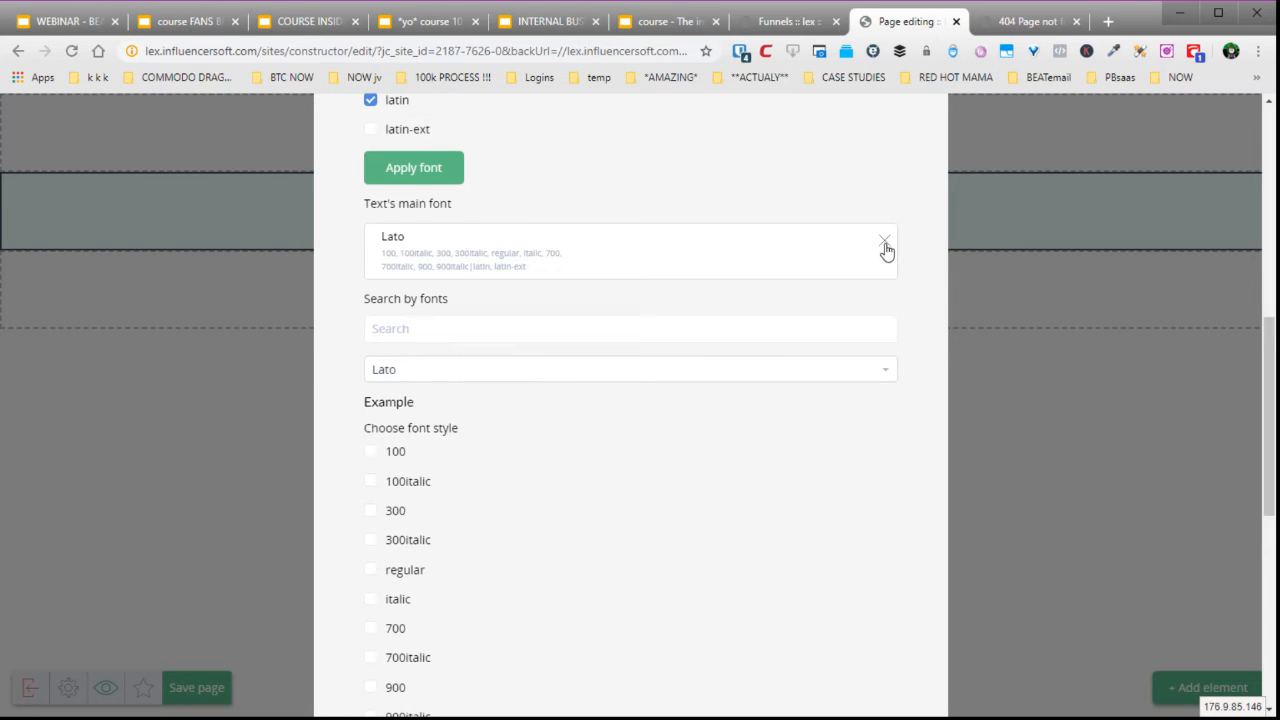
scroll(666, 310, "up", 2)
scroll(400, 400, "up", 2)
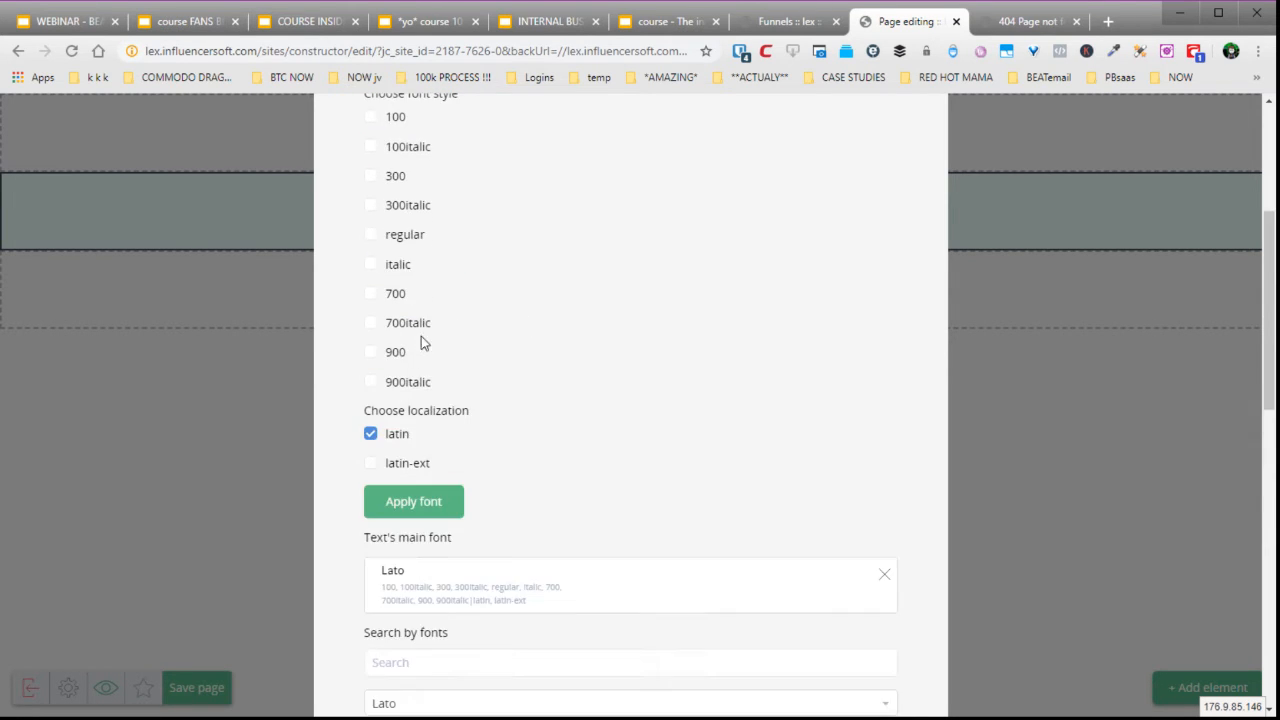
scroll(425, 320, "up", 3)
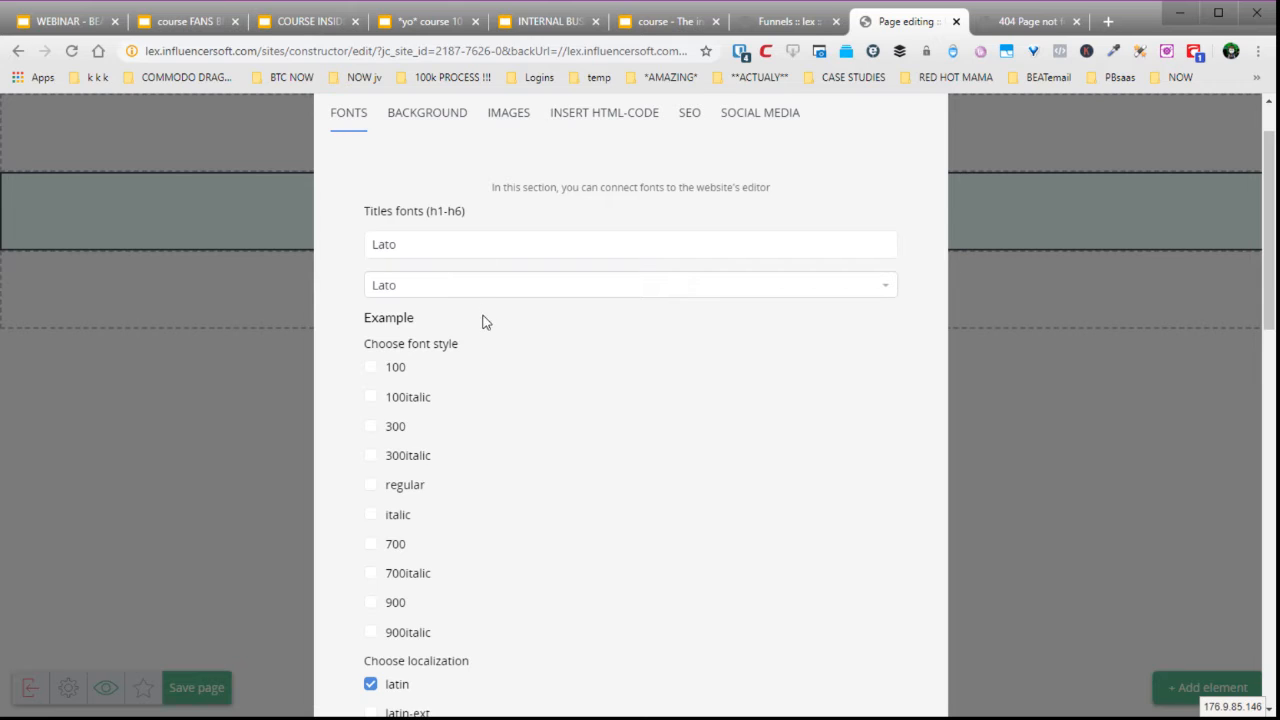
scroll(545, 339, "down", 1)
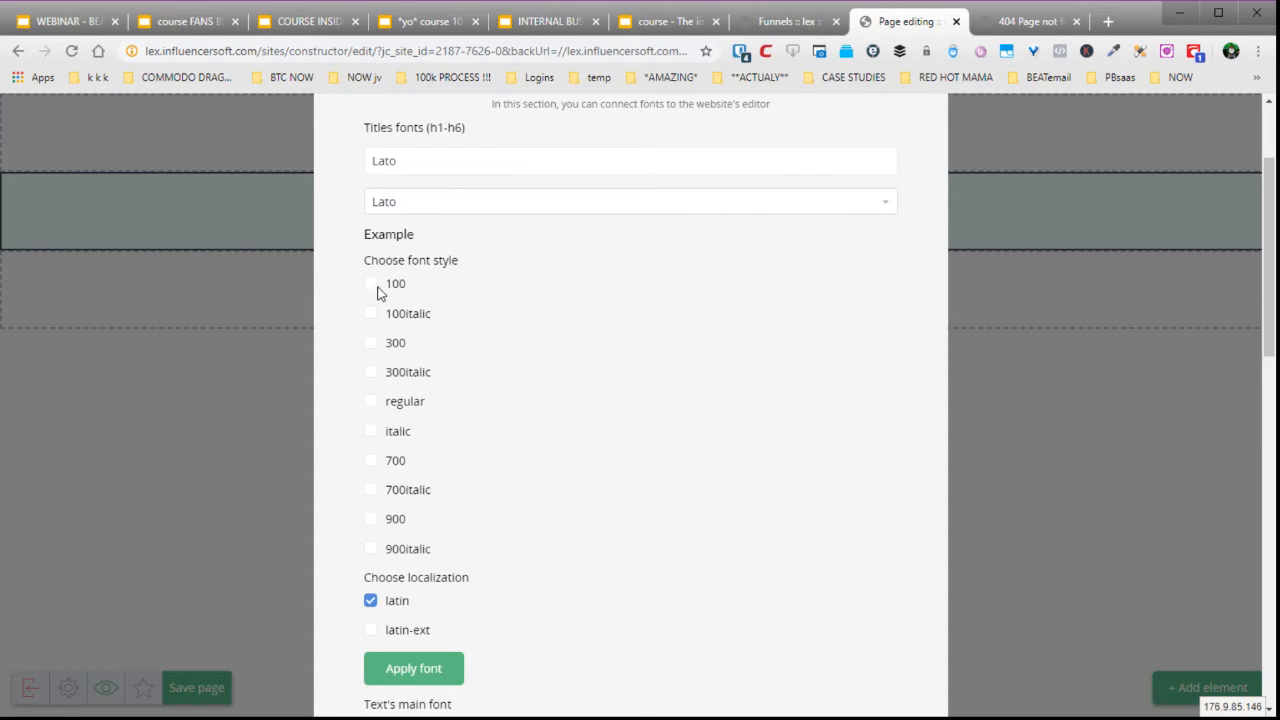
scroll(385, 280, "up", 2)
scroll(375, 413, "down", 2)
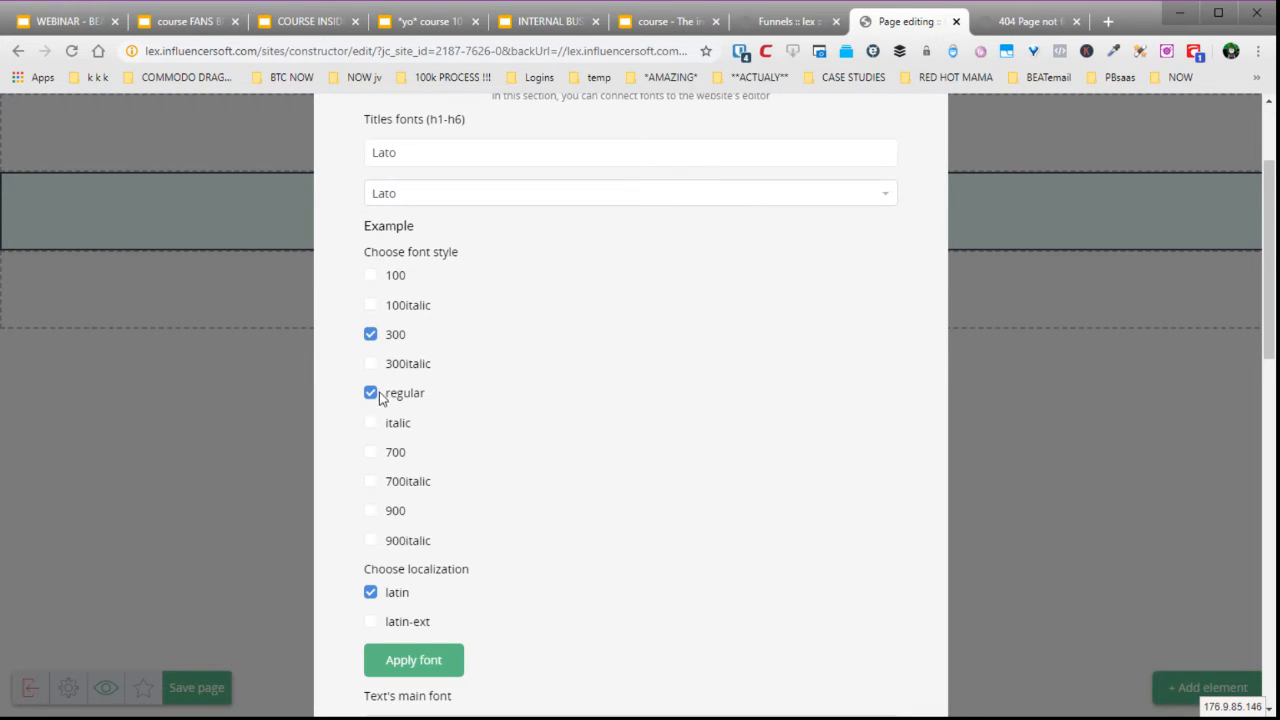
left_click(373, 425)
left_click(426, 660)
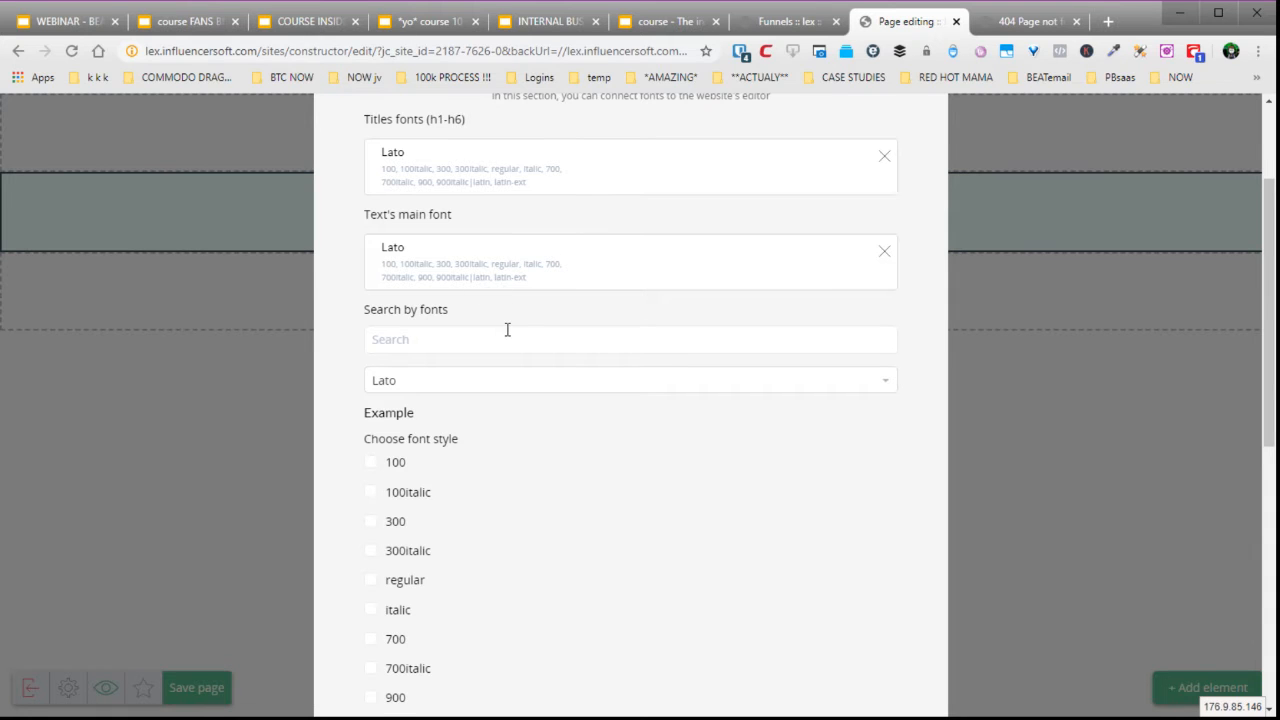
- Close the website settings, then save the page and preview it
scroll(530, 340, "up", 2)
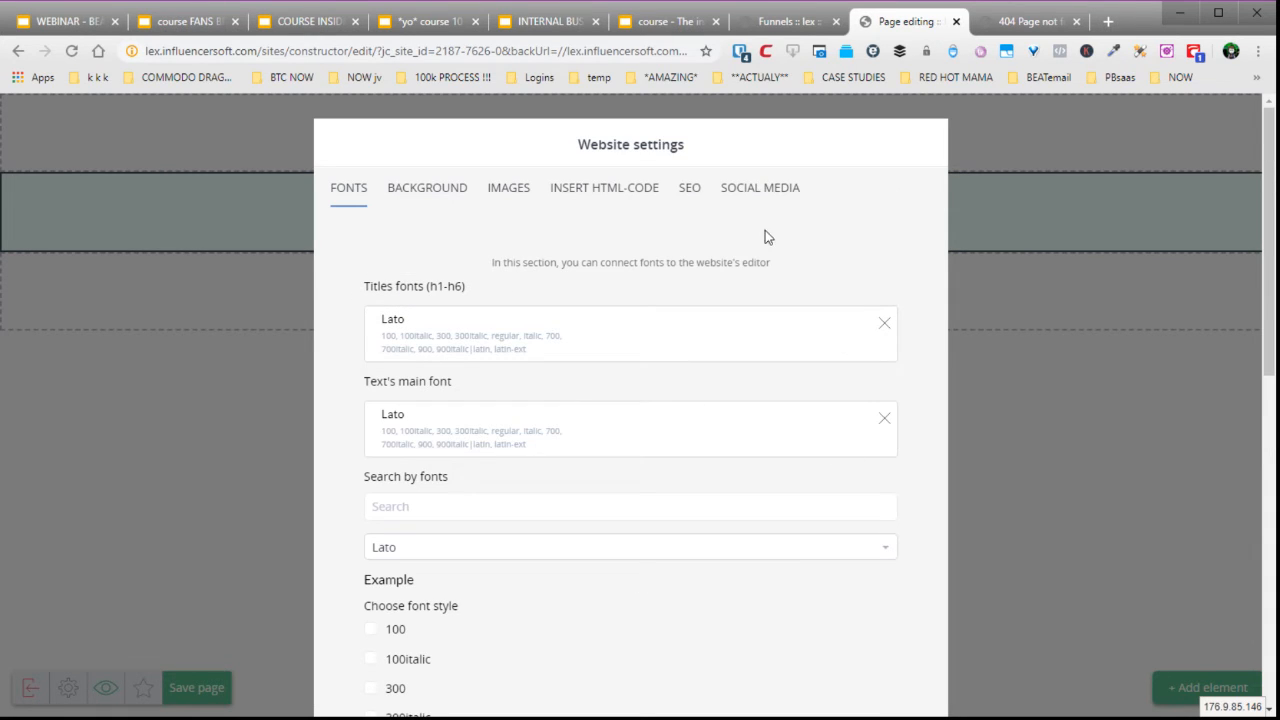
left_click_drag(1119, 245, 1088, 366)
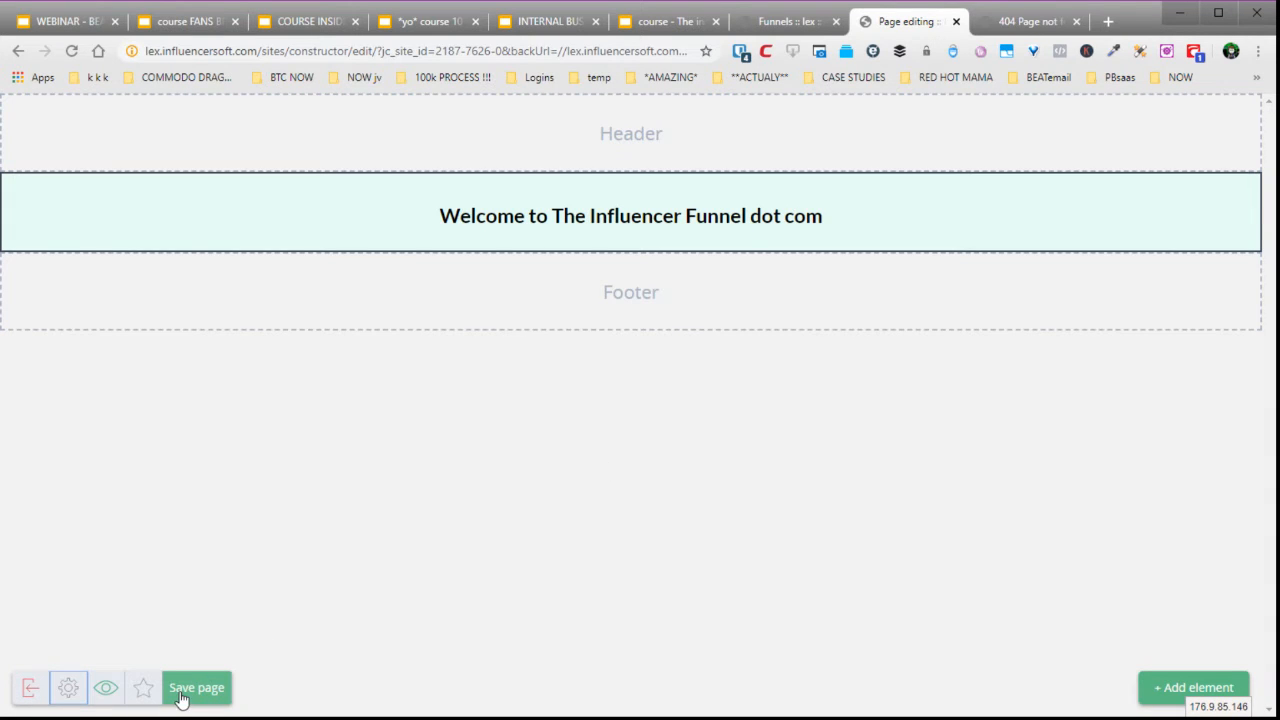
left_click(184, 692)
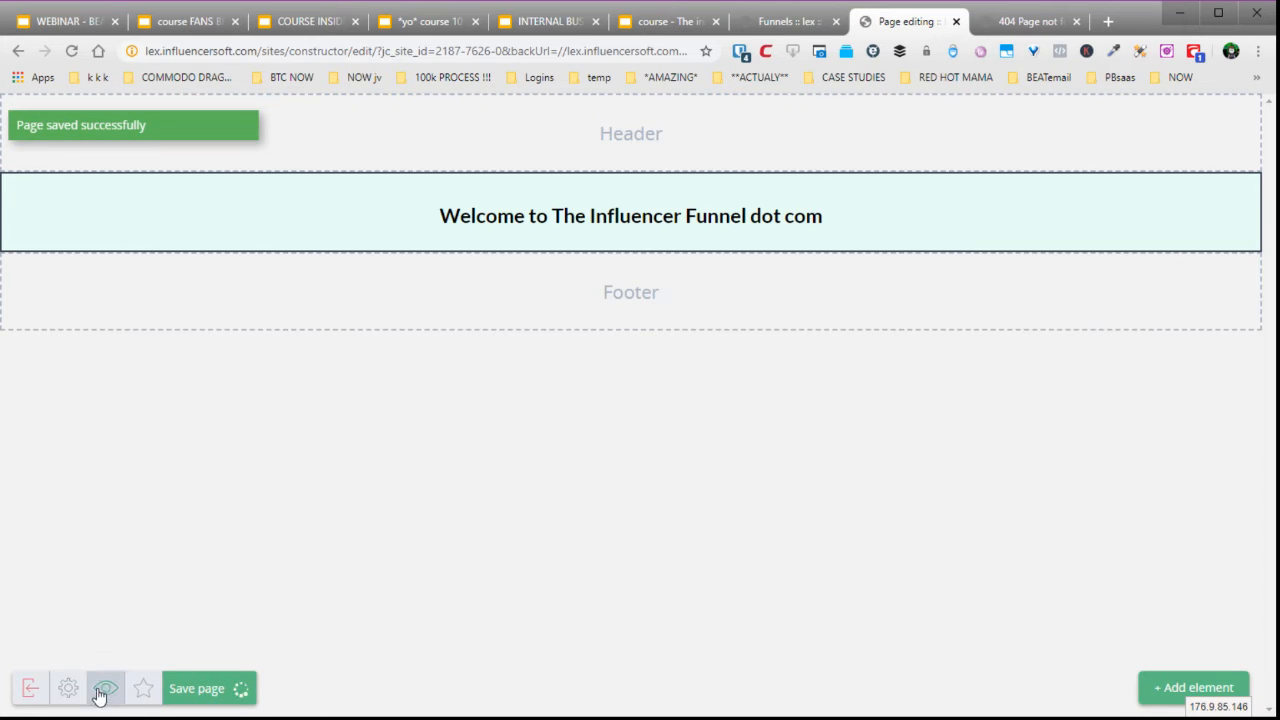
left_click(100, 697)
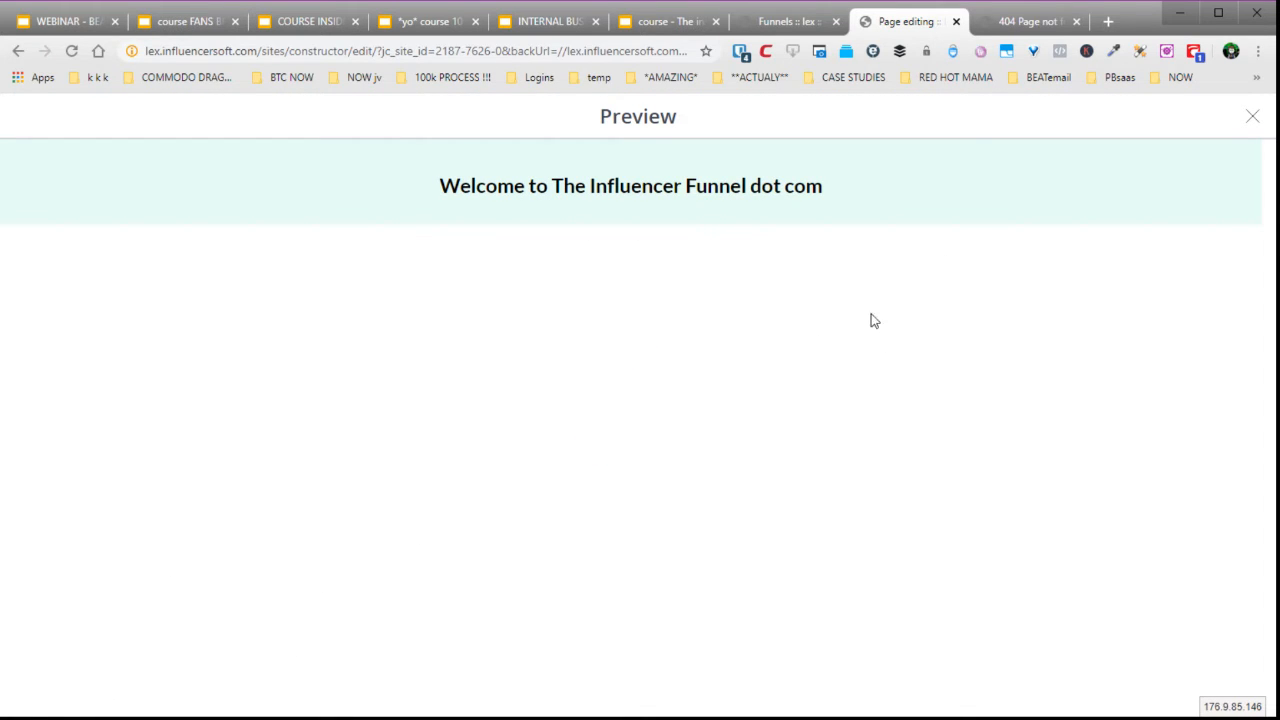
- Close the preview and reload funnels.theinfluencerfunnel.com to check the published main page and its full address
left_click(1251, 119)
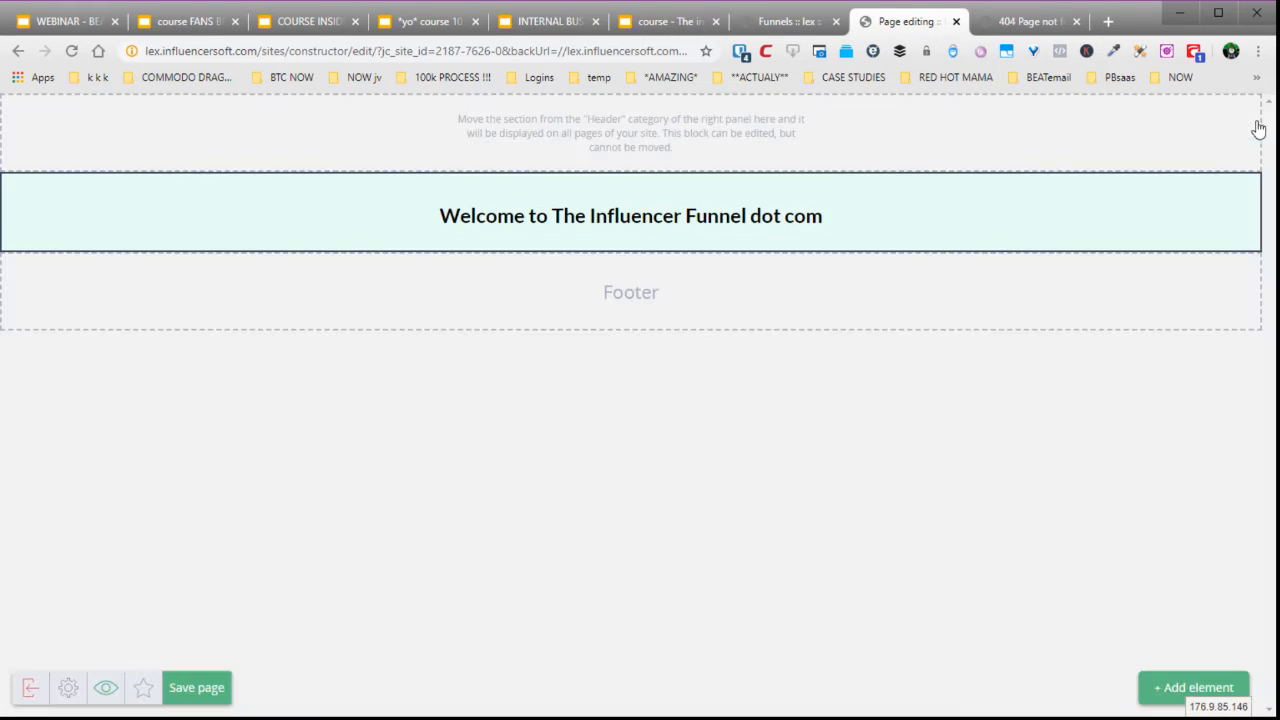
left_click(1025, 24)
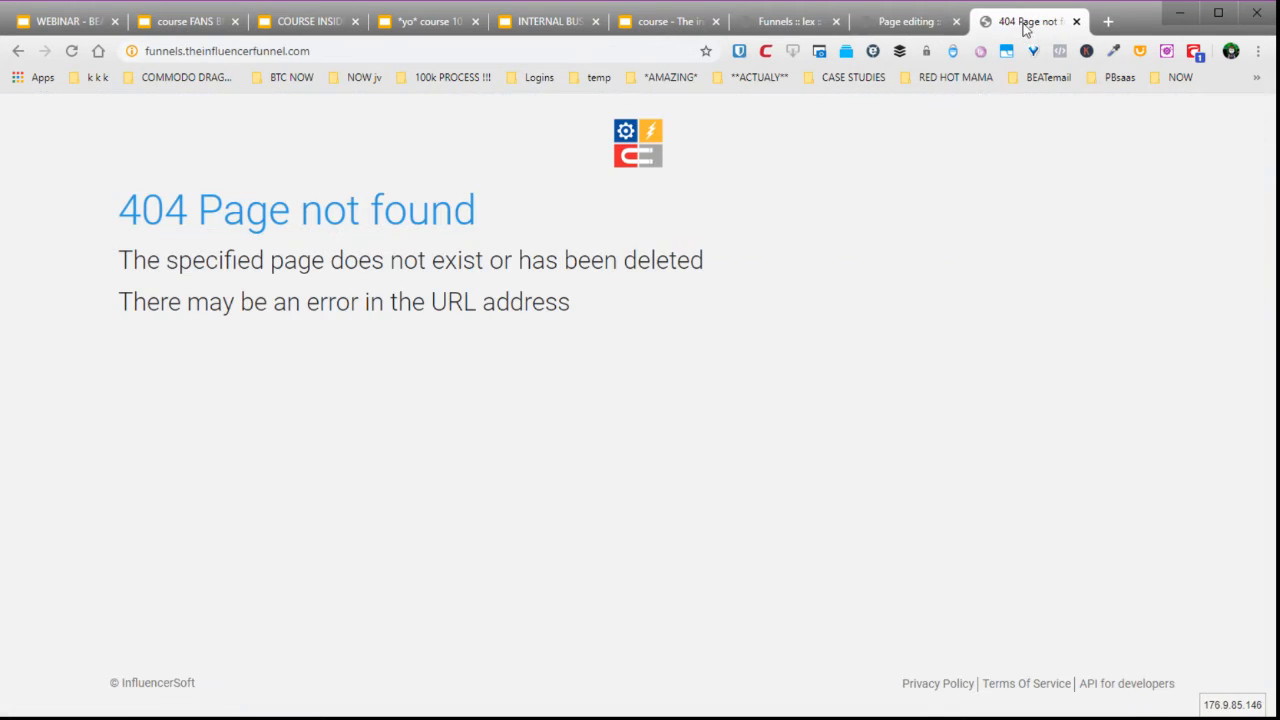
left_click(322, 51)
key("Return")
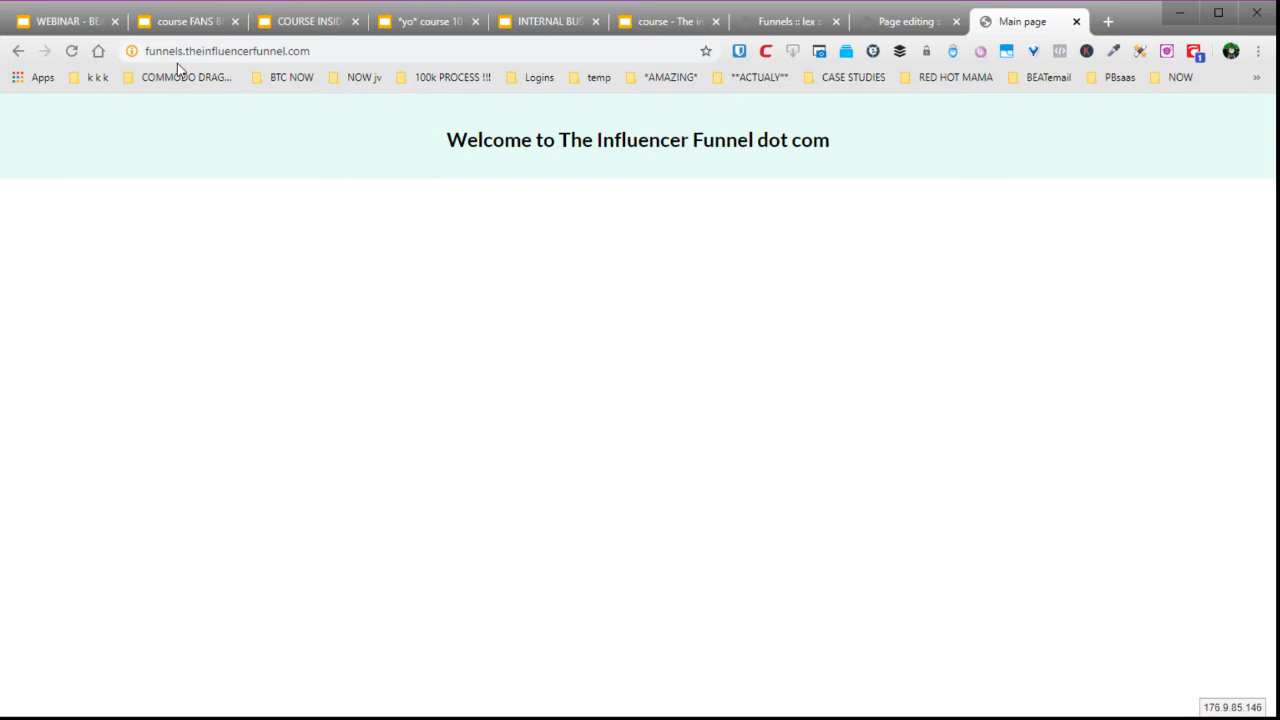
left_click_drag(323, 47, 187, 57)
left_click(213, 50)
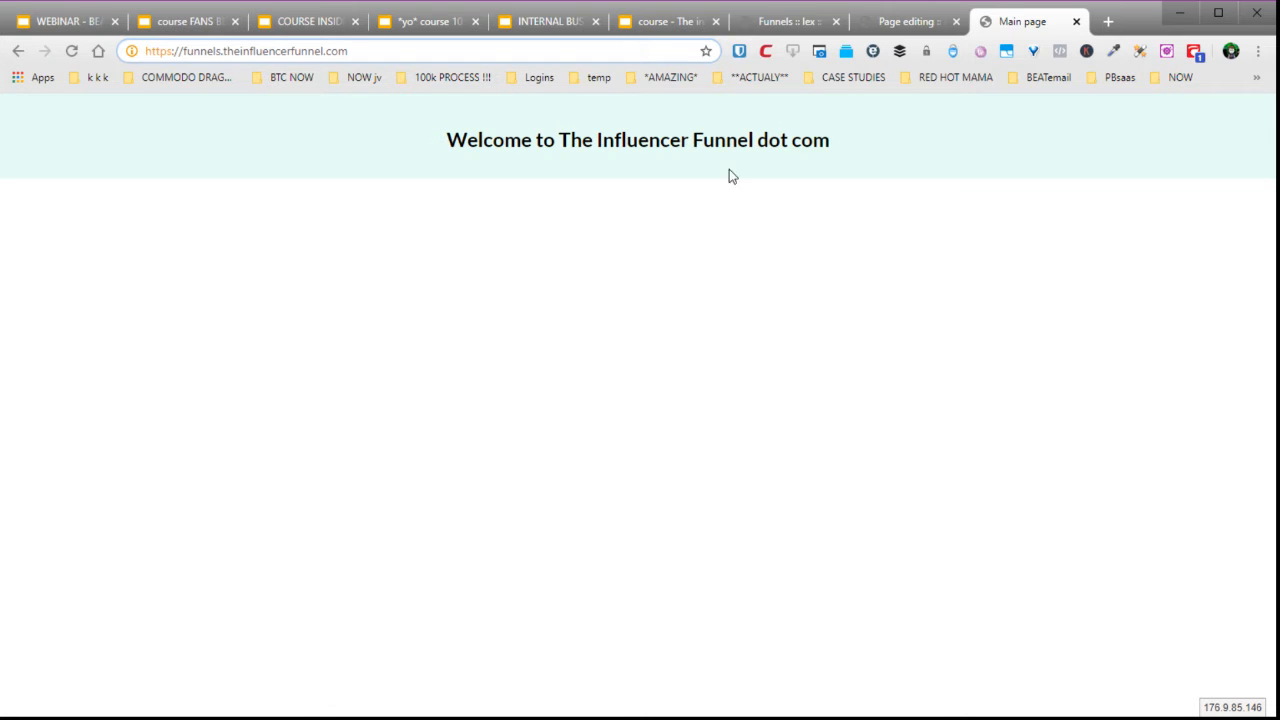
left_click(778, 22)
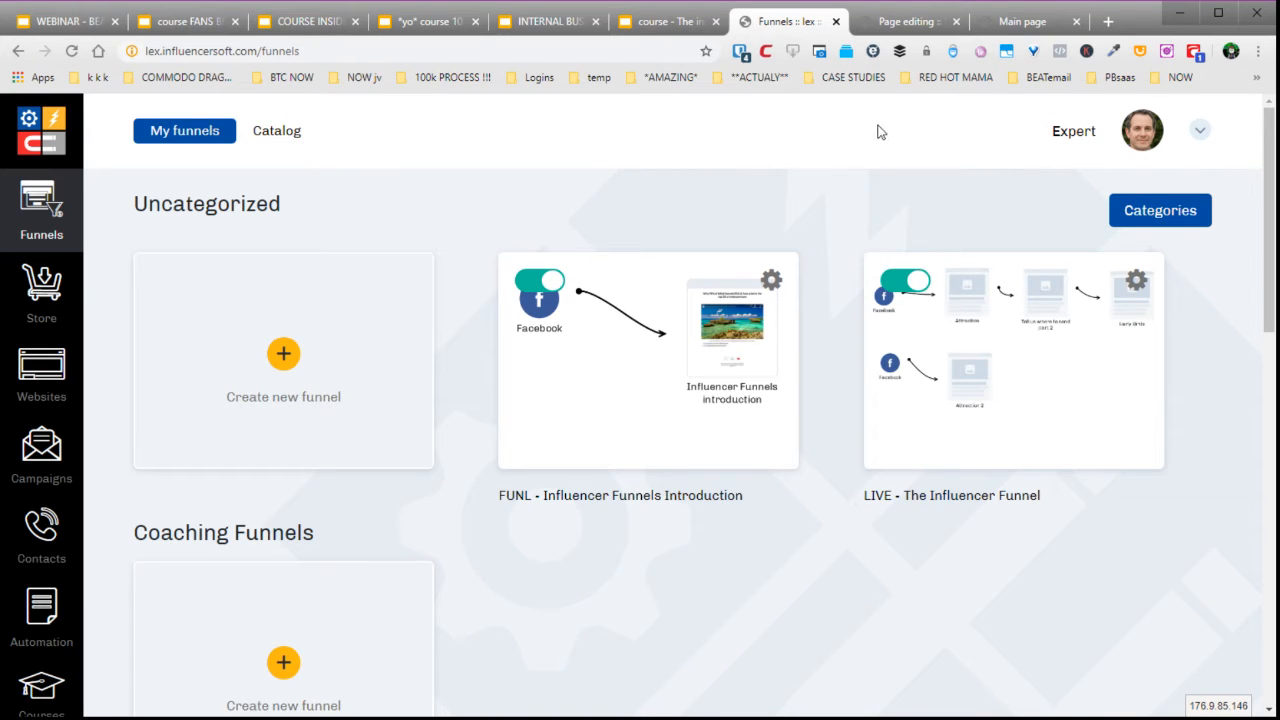
left_click(995, 28)
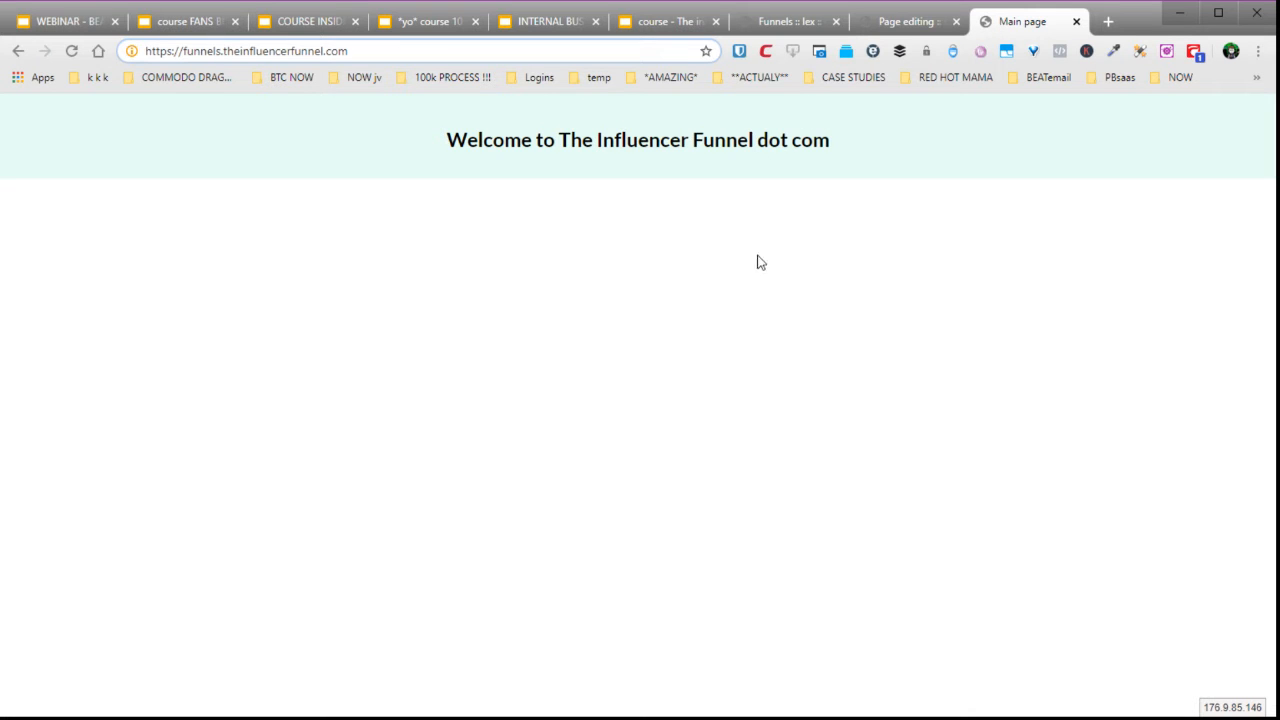
- Exit the main page's editor and return to its page parameters
left_click(900, 24)
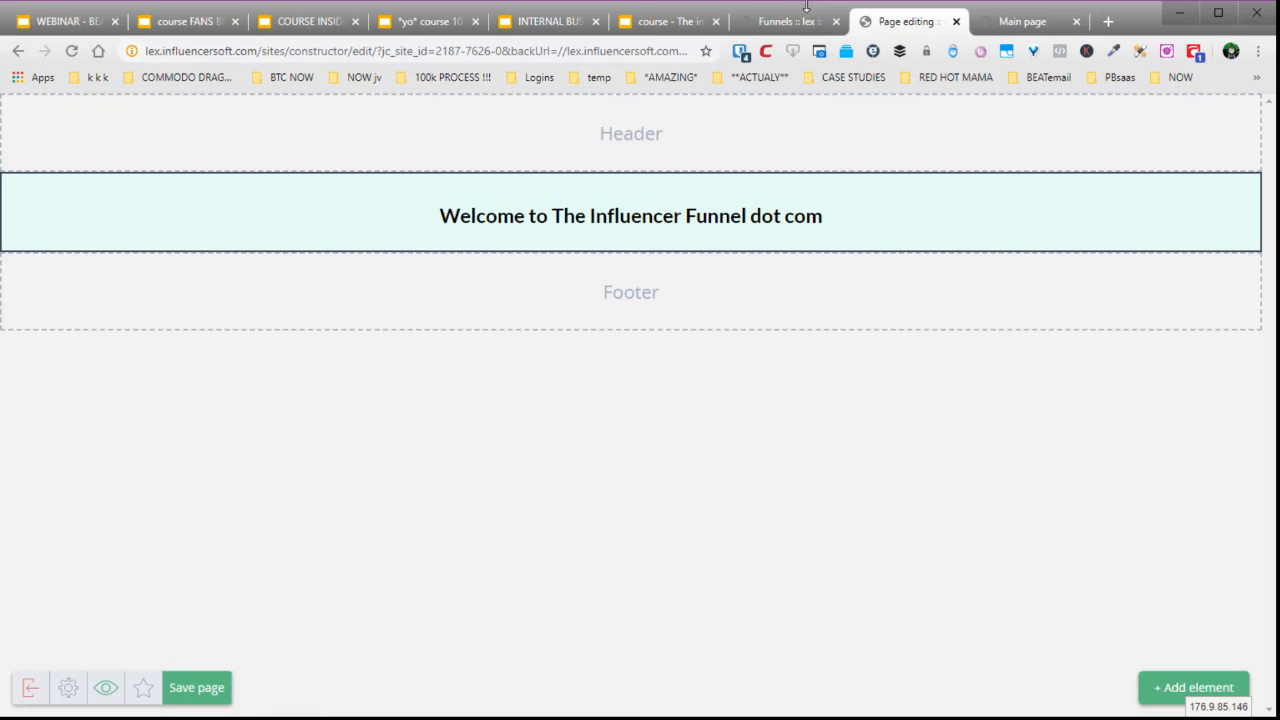
left_click(31, 690)
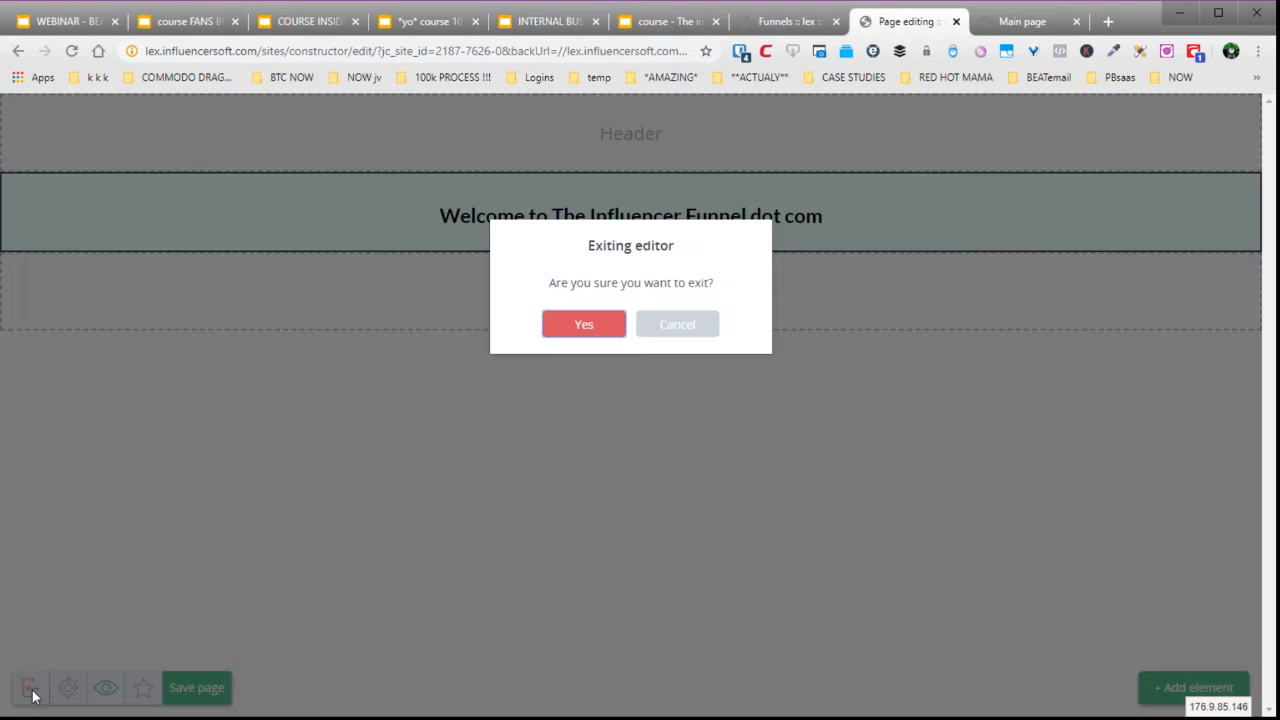
left_click(556, 332)
left_click(995, 28)
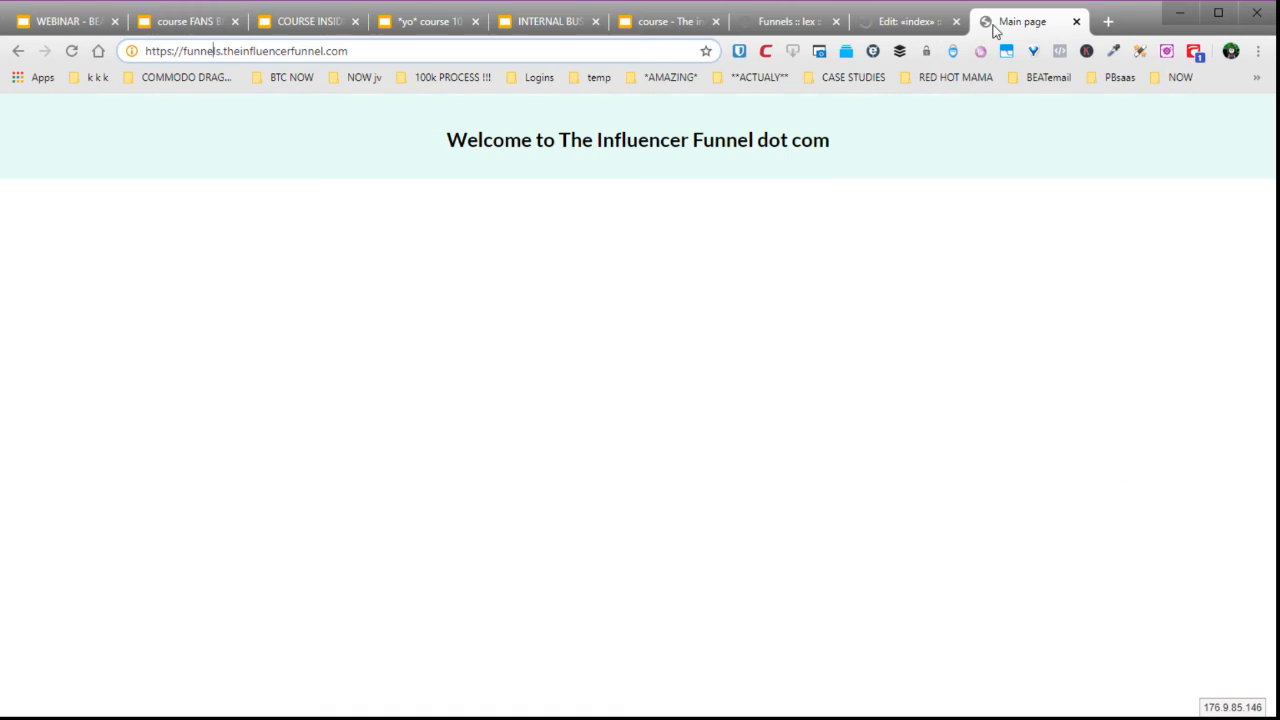
left_click(915, 22)
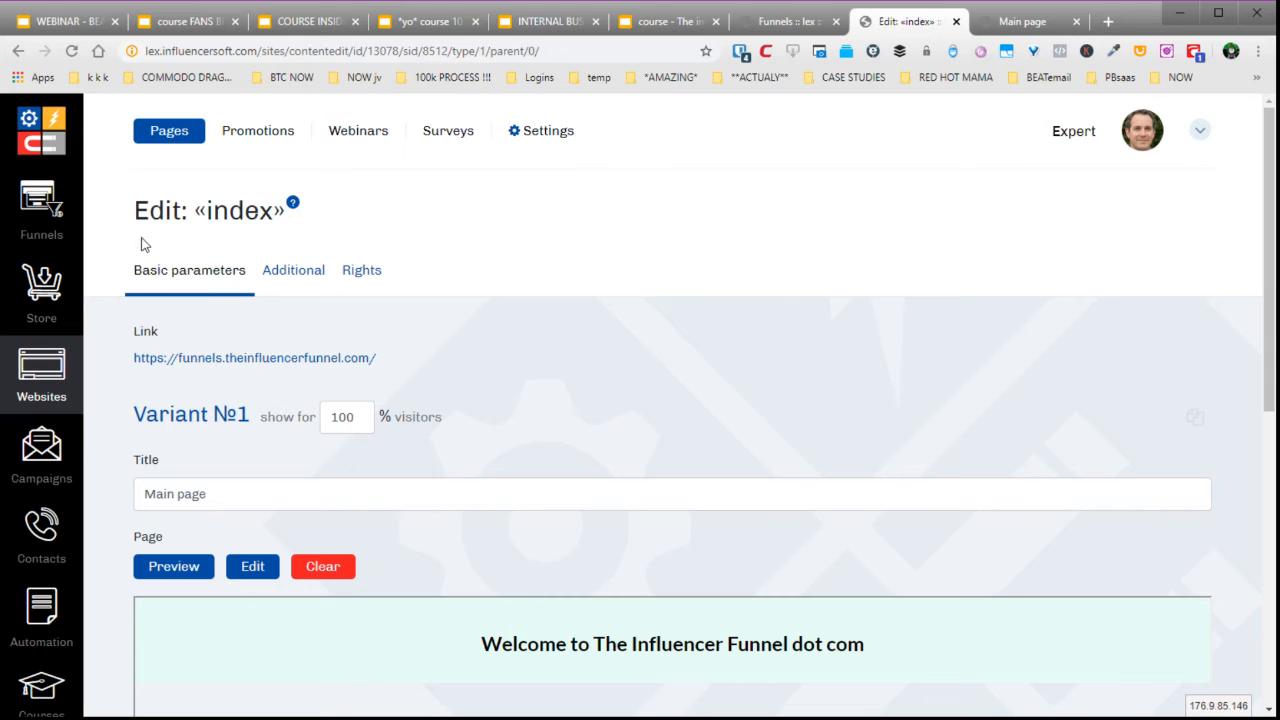
- Create a new uncategorized funnel with a Content page and a Facebook traffic source linked to it
left_click(50, 213)
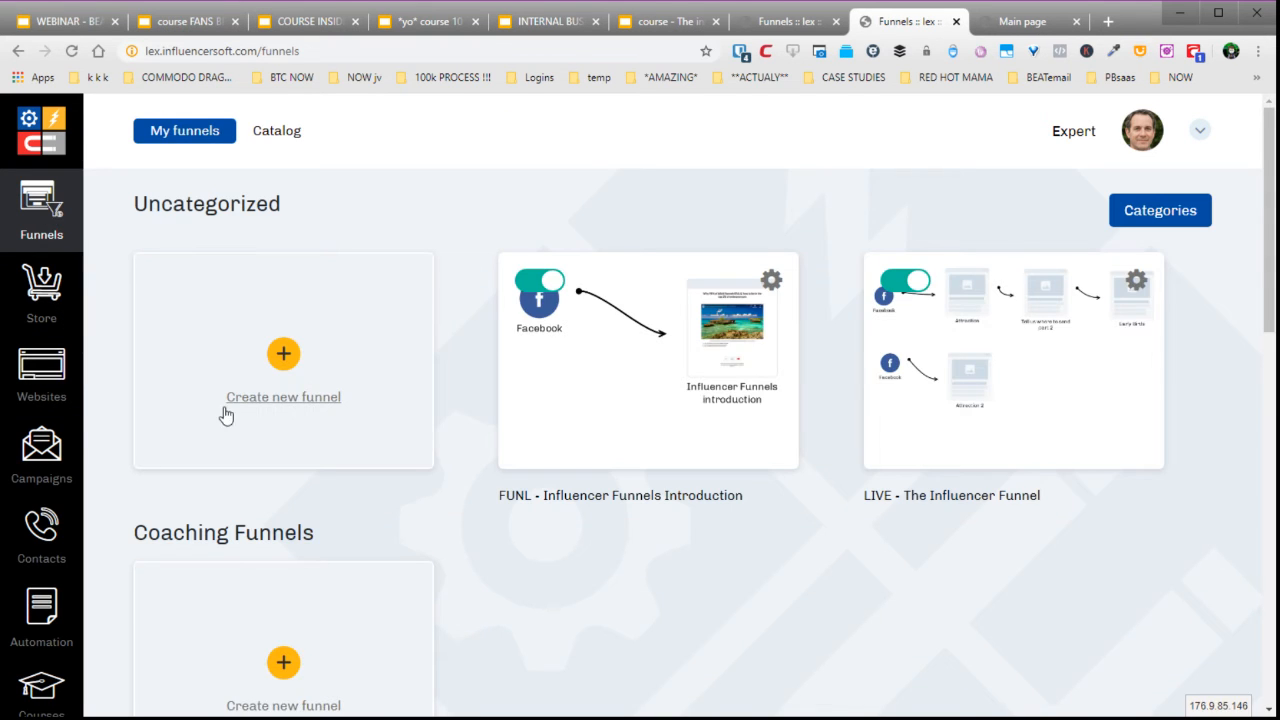
left_click(283, 353)
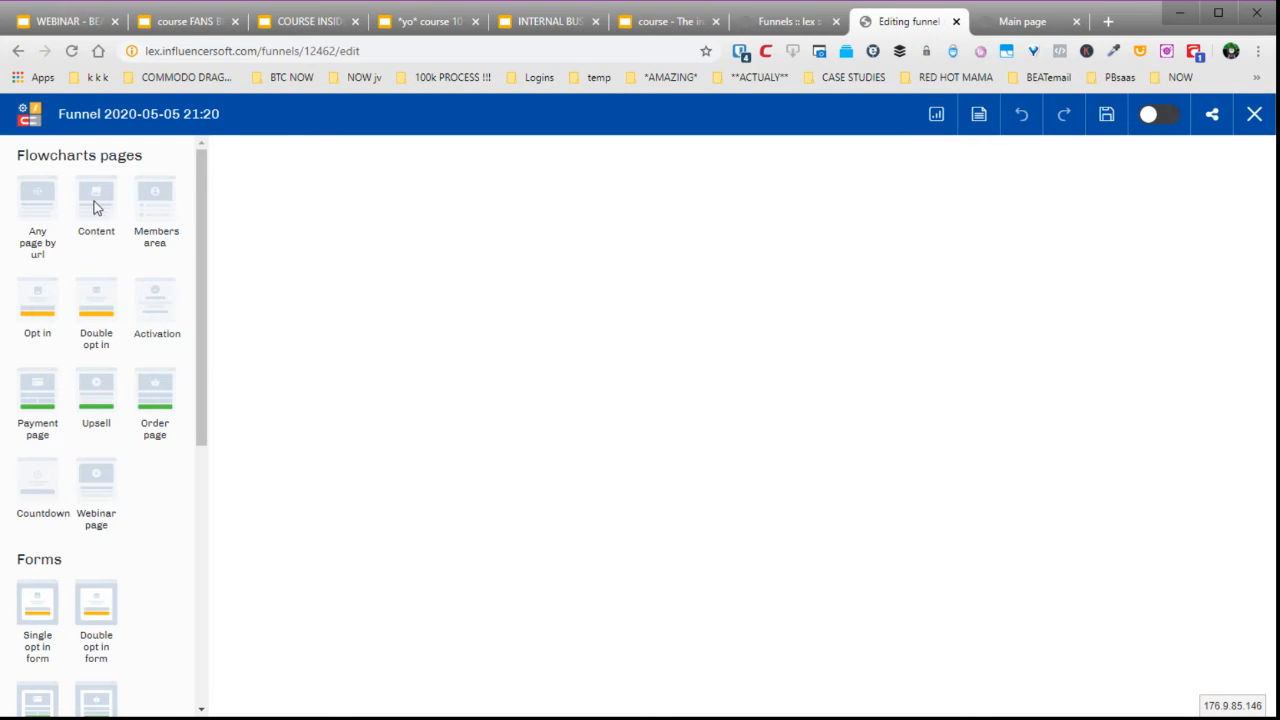
left_click_drag(96, 207, 606, 282)
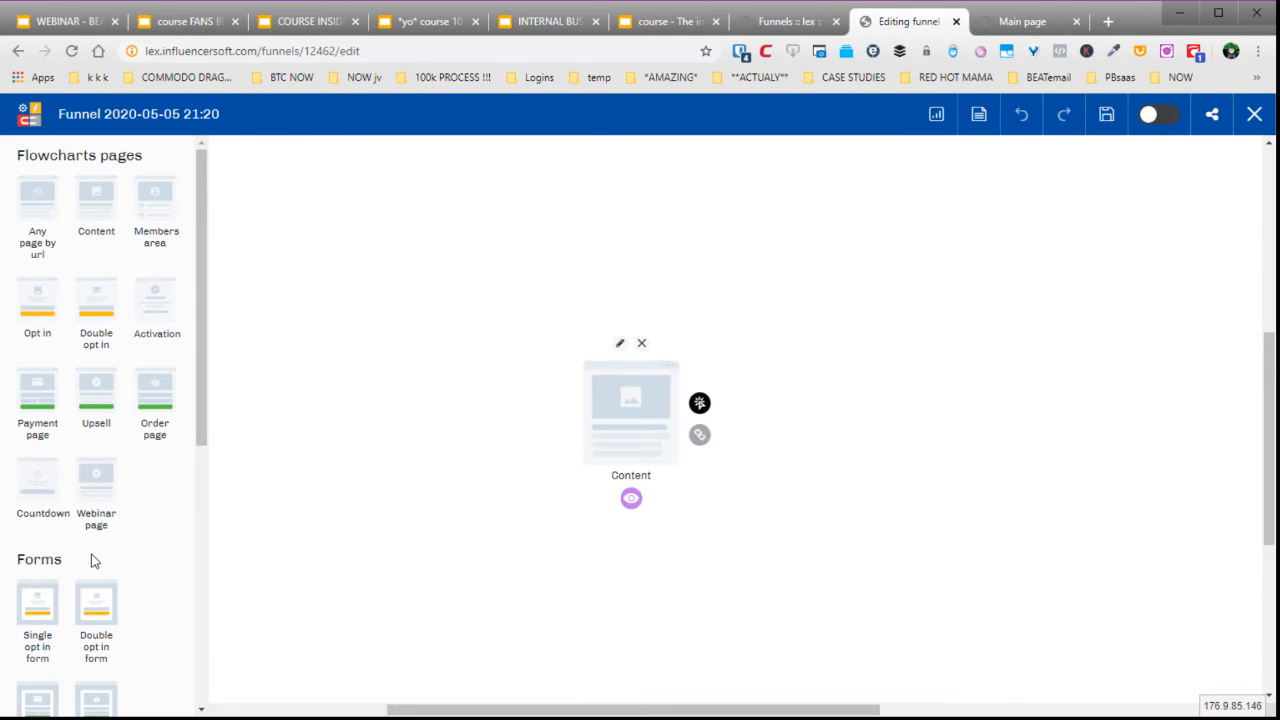
scroll(93, 544, "down", 5)
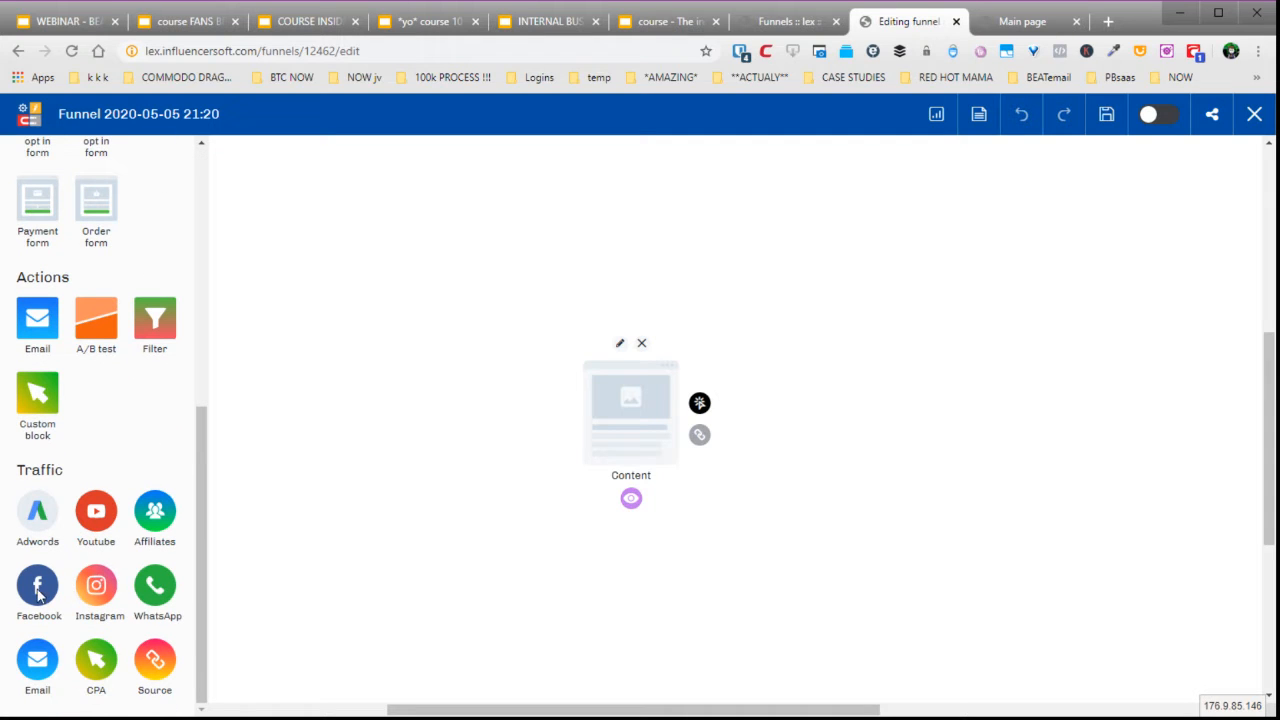
left_click_drag(38, 590, 438, 378)
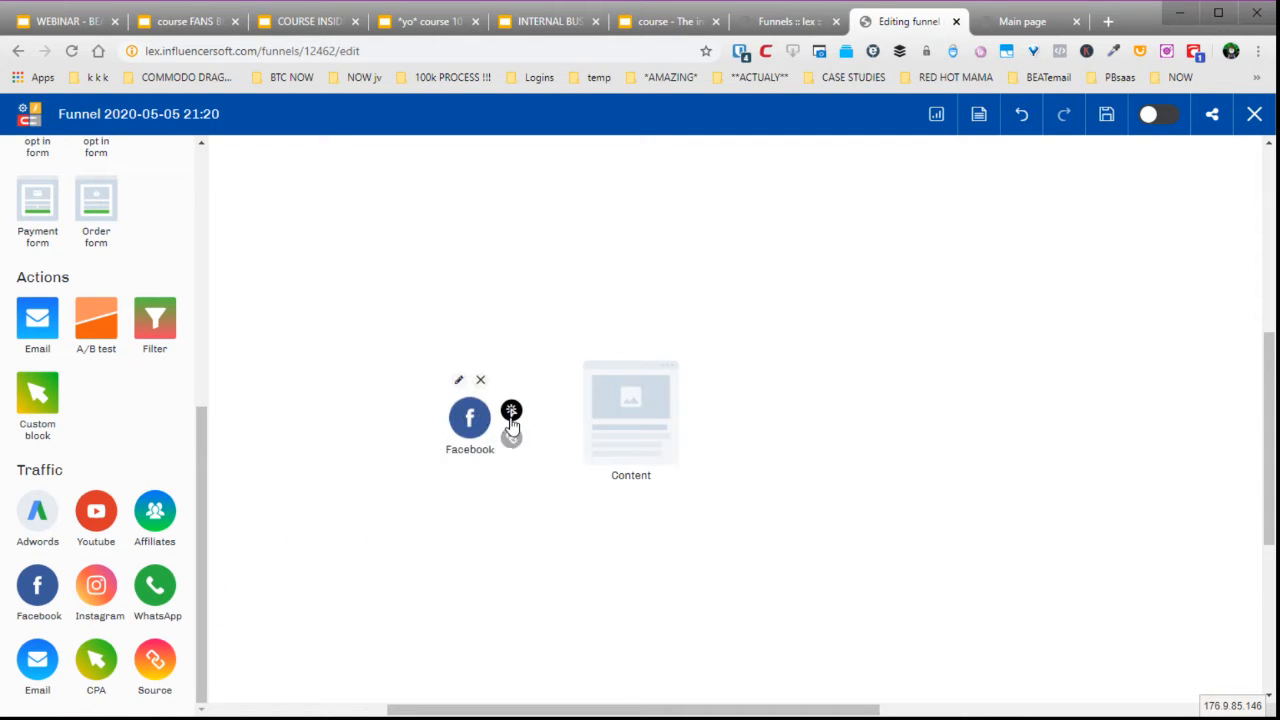
left_click_drag(512, 420, 628, 391)
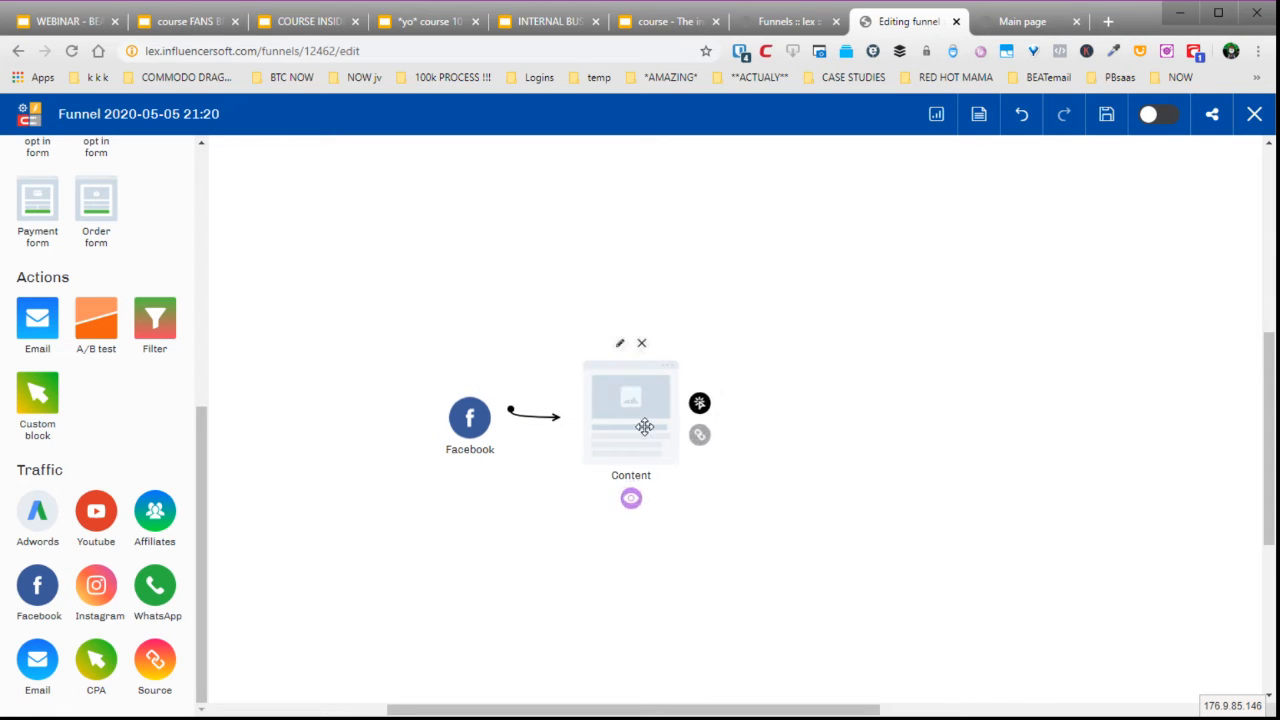
- Title the funnel's Content block "Leadgen" and start creating its page
left_click(620, 345)
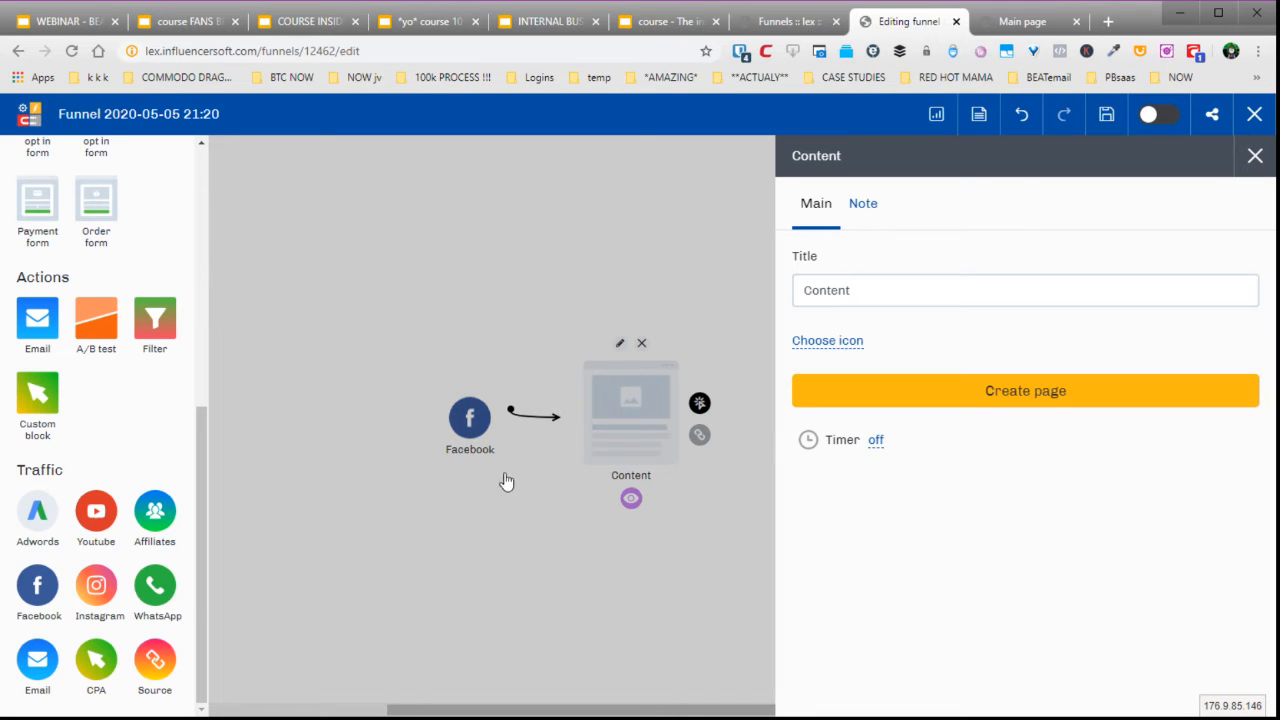
left_click_drag(867, 290, 803, 300)
type("Leadgen")
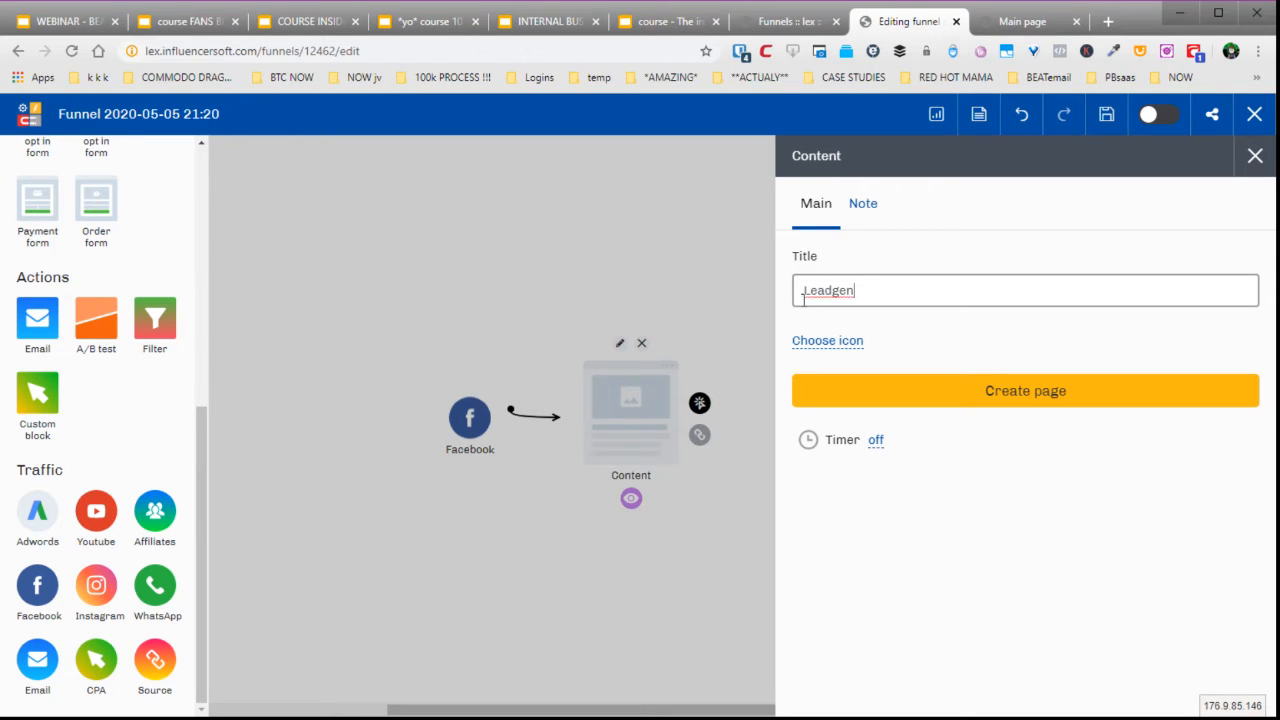
left_click(1010, 391)
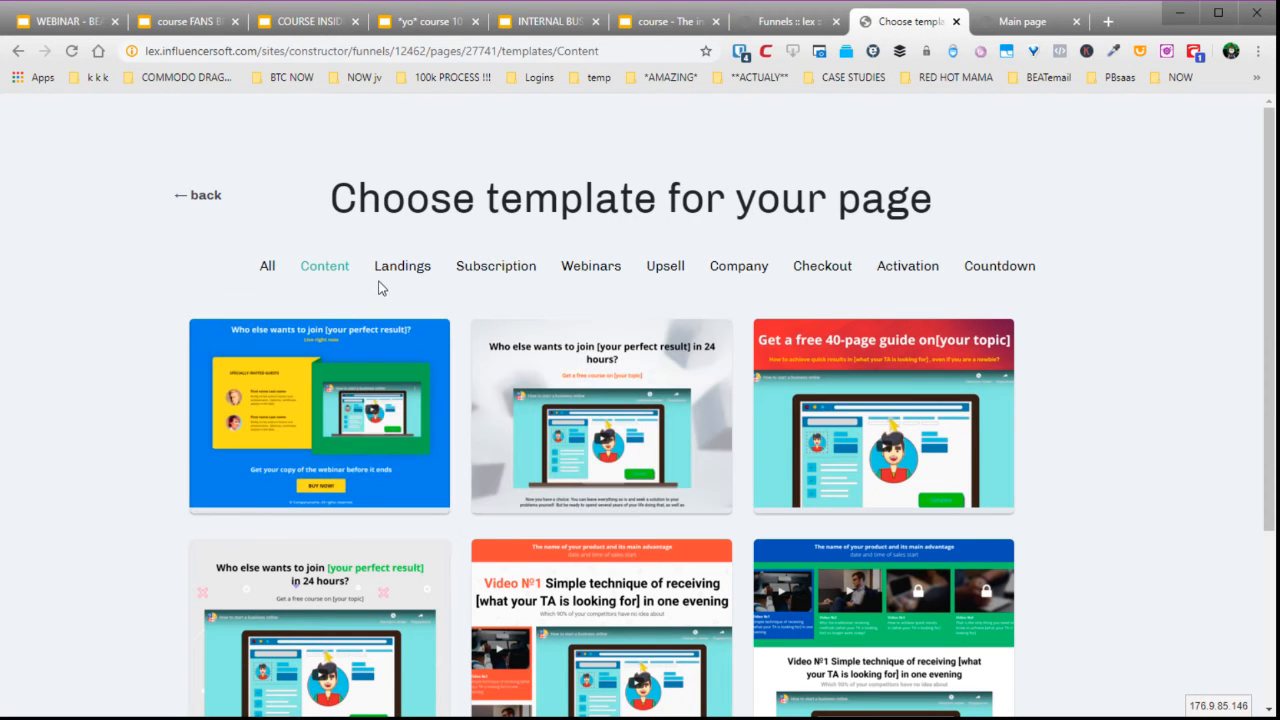
- Browse the template categories and create the Leadgen page from the Empty template
left_click(476, 270)
left_click(664, 271)
left_click(738, 273)
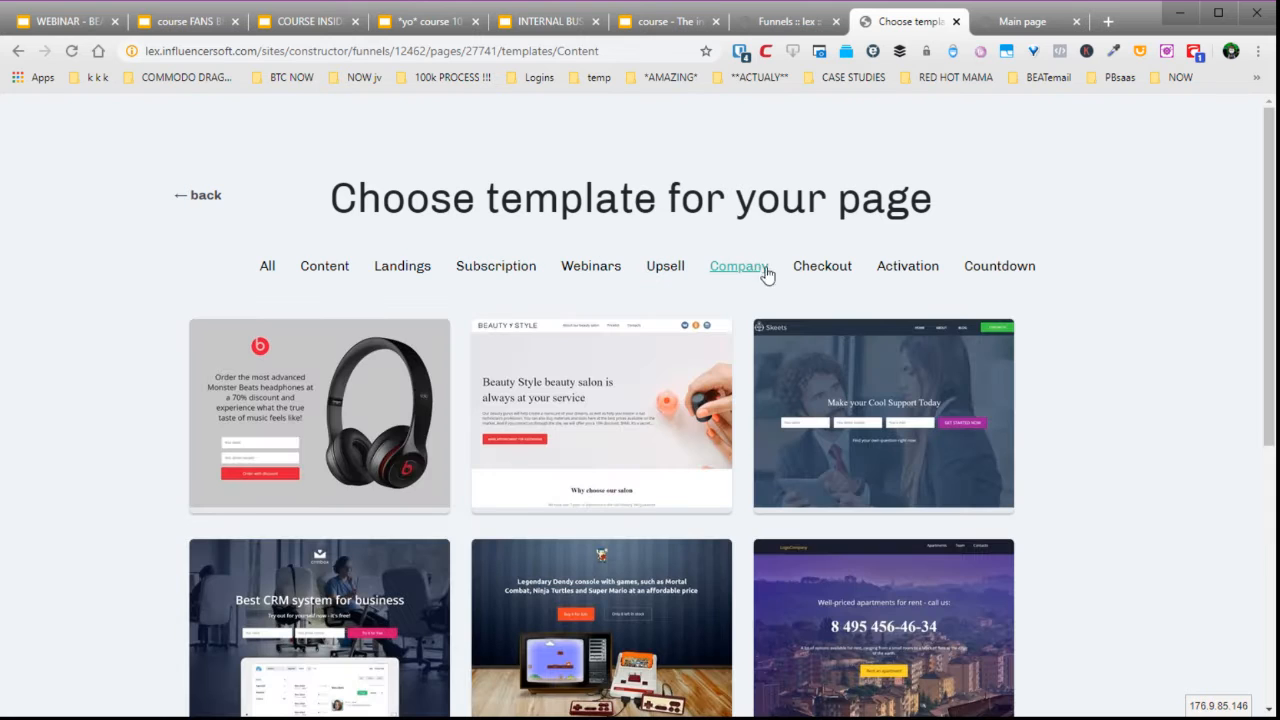
left_click(906, 270)
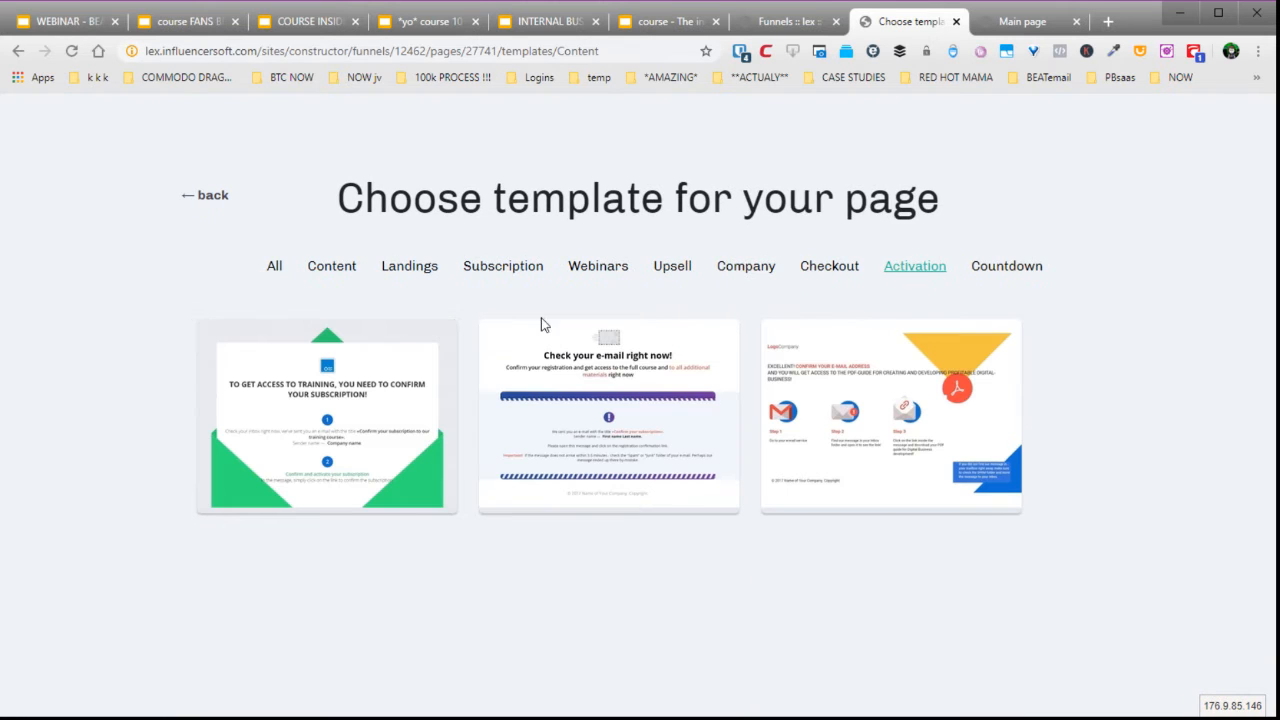
left_click(275, 270)
left_click(335, 406)
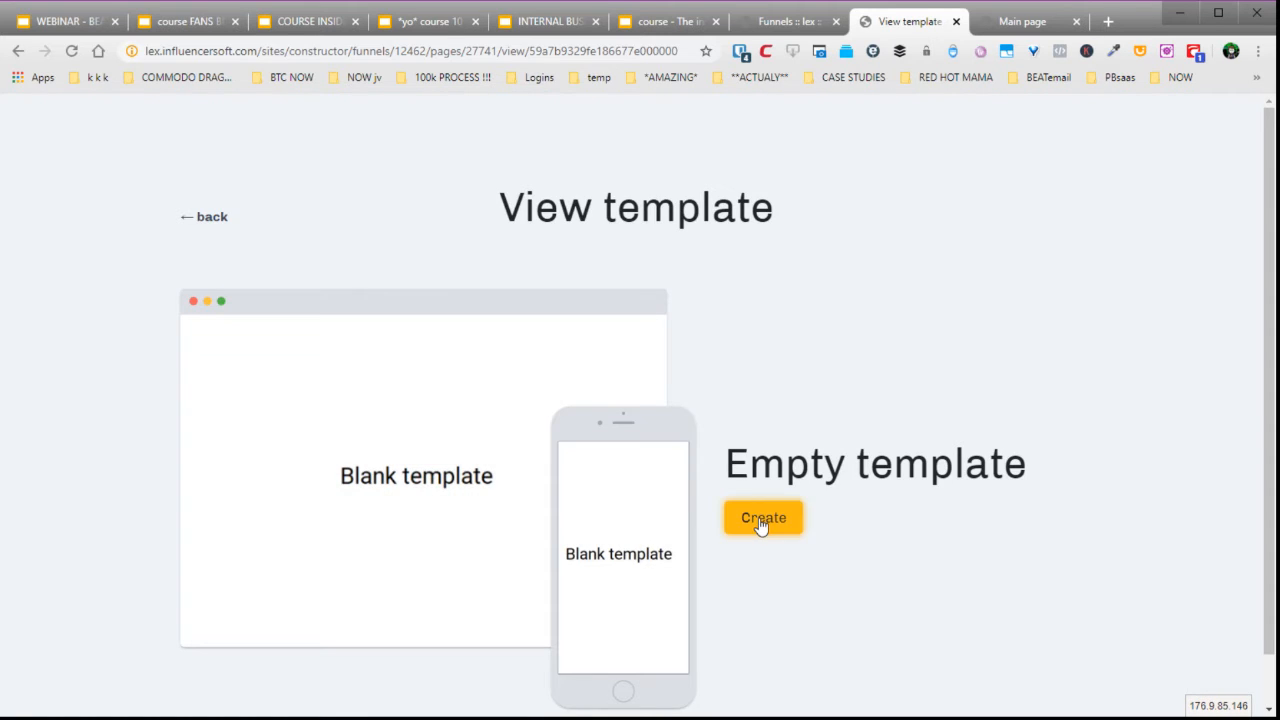
left_click(763, 520)
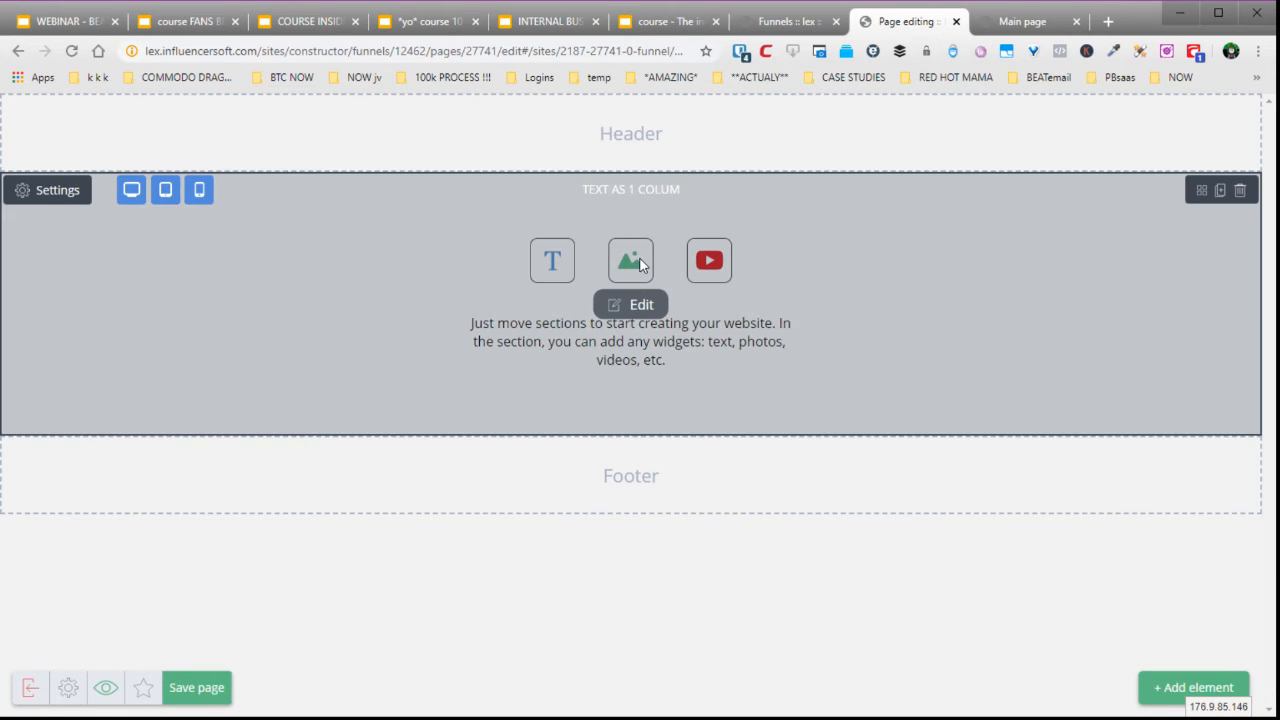
- Delete the icons block from the text section and replace the placeholder text with "Welocme to my funnel"
left_click(642, 264)
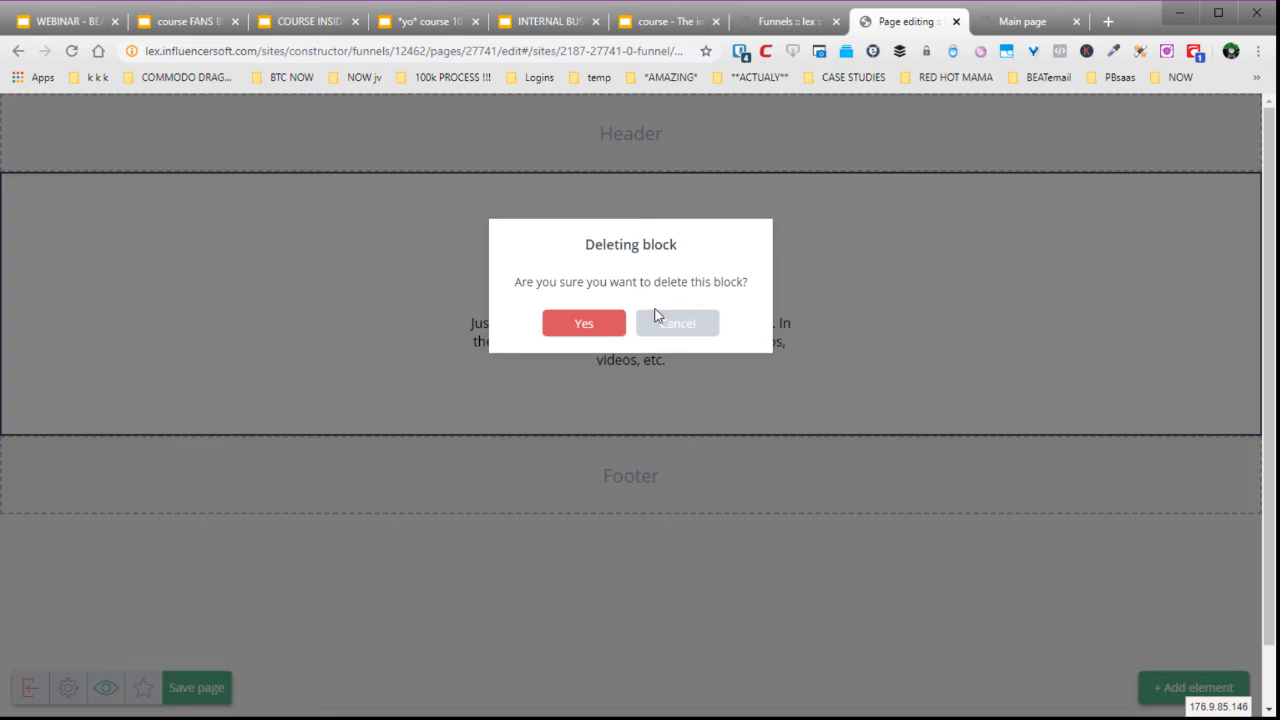
left_click(617, 323)
left_click(625, 272)
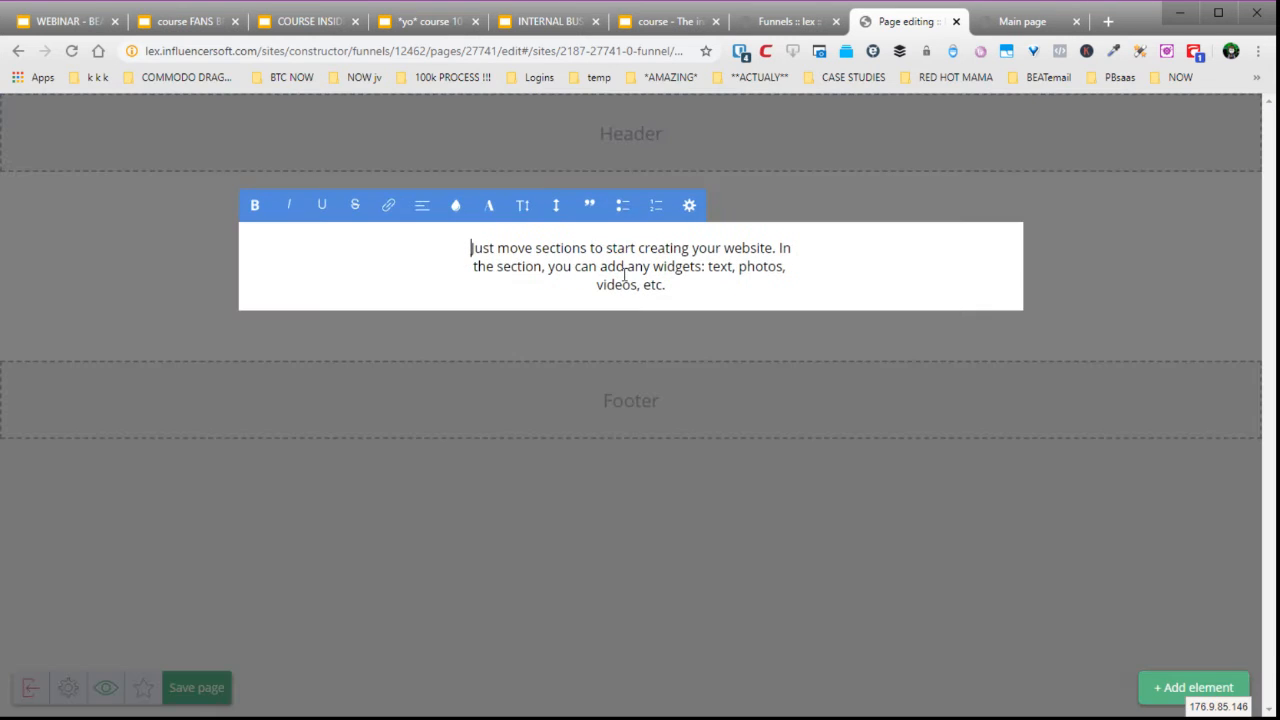
left_click_drag(676, 287, 420, 228)
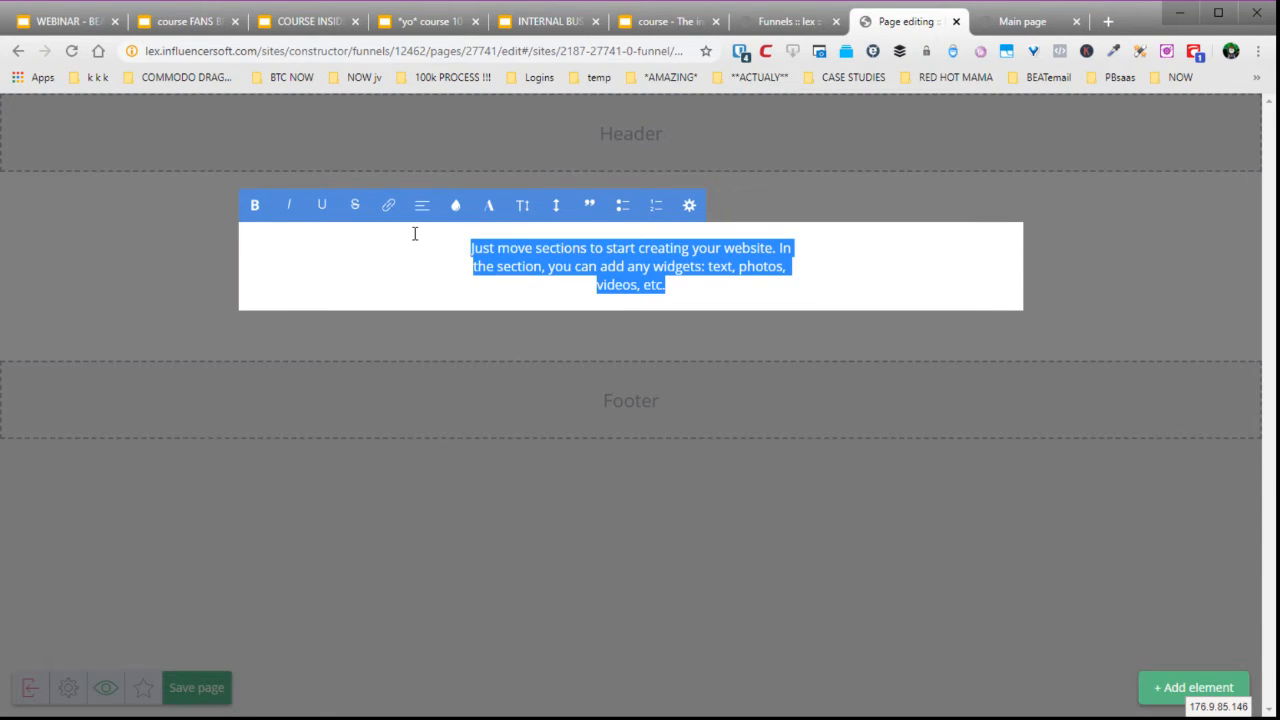
type("Wel")
key("BackSpace")
key("BackSpace")
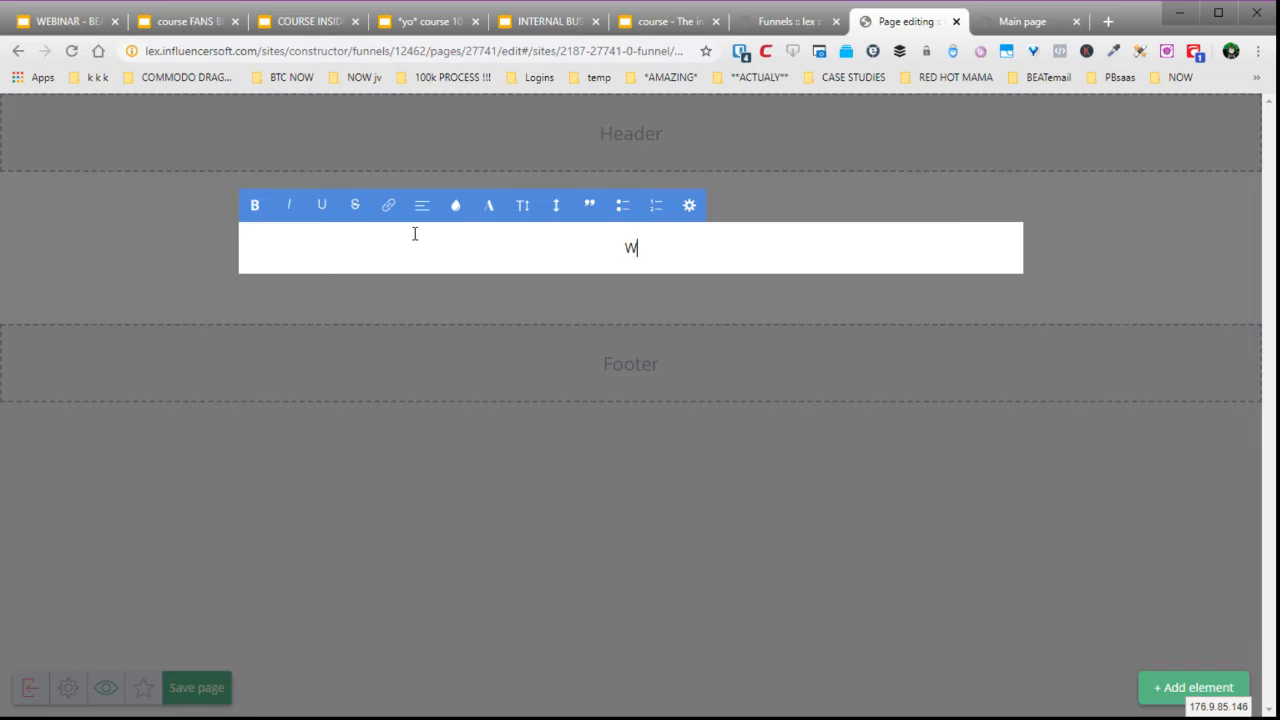
type("elocme to my ")
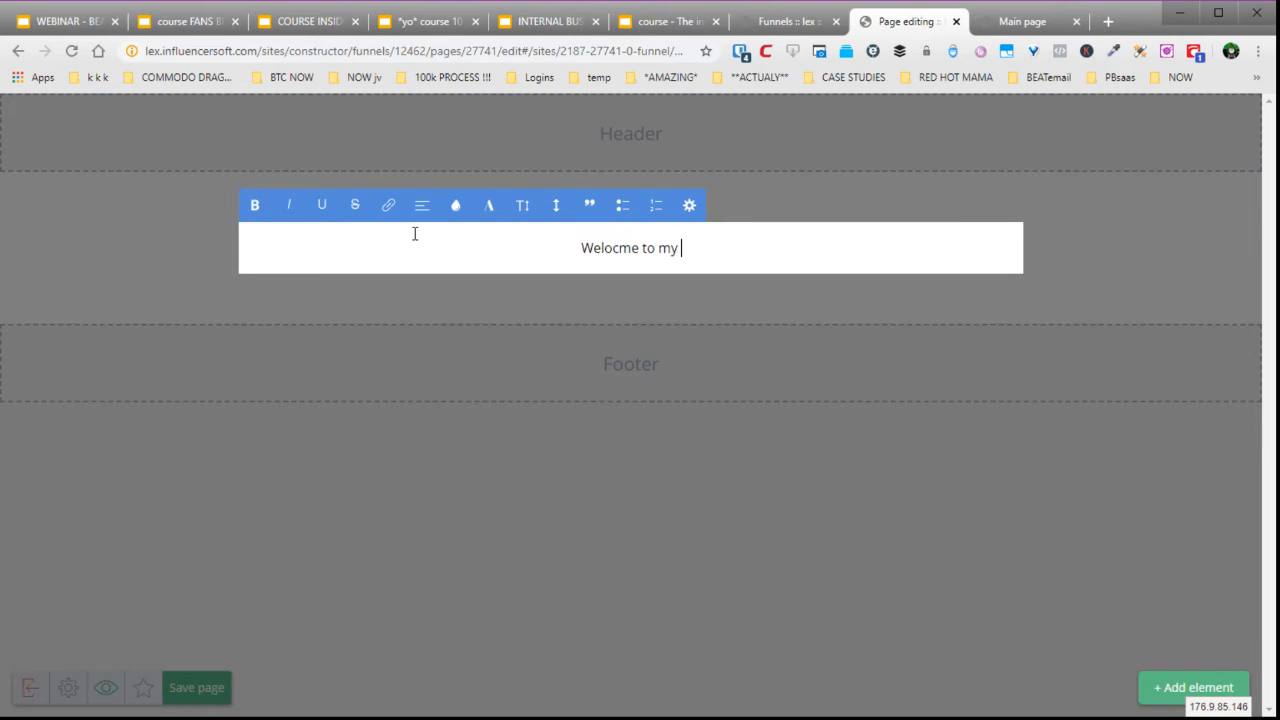
type("funnel")
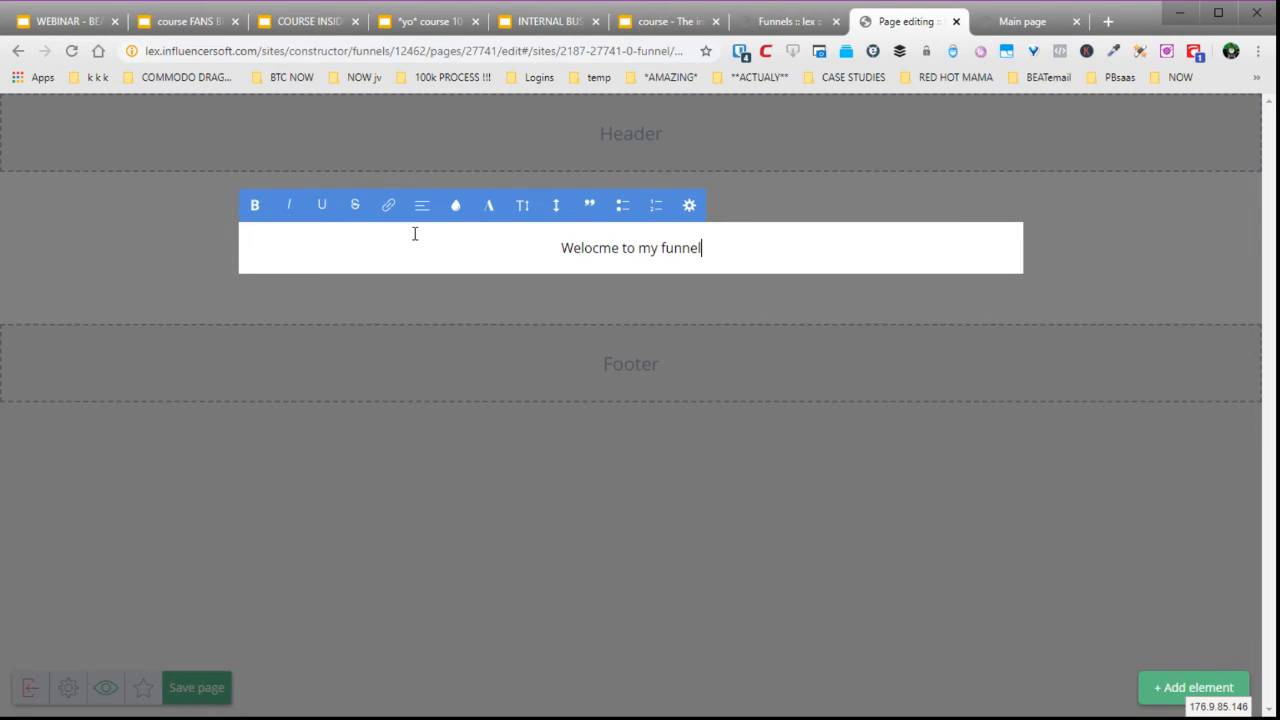
left_click(187, 244)
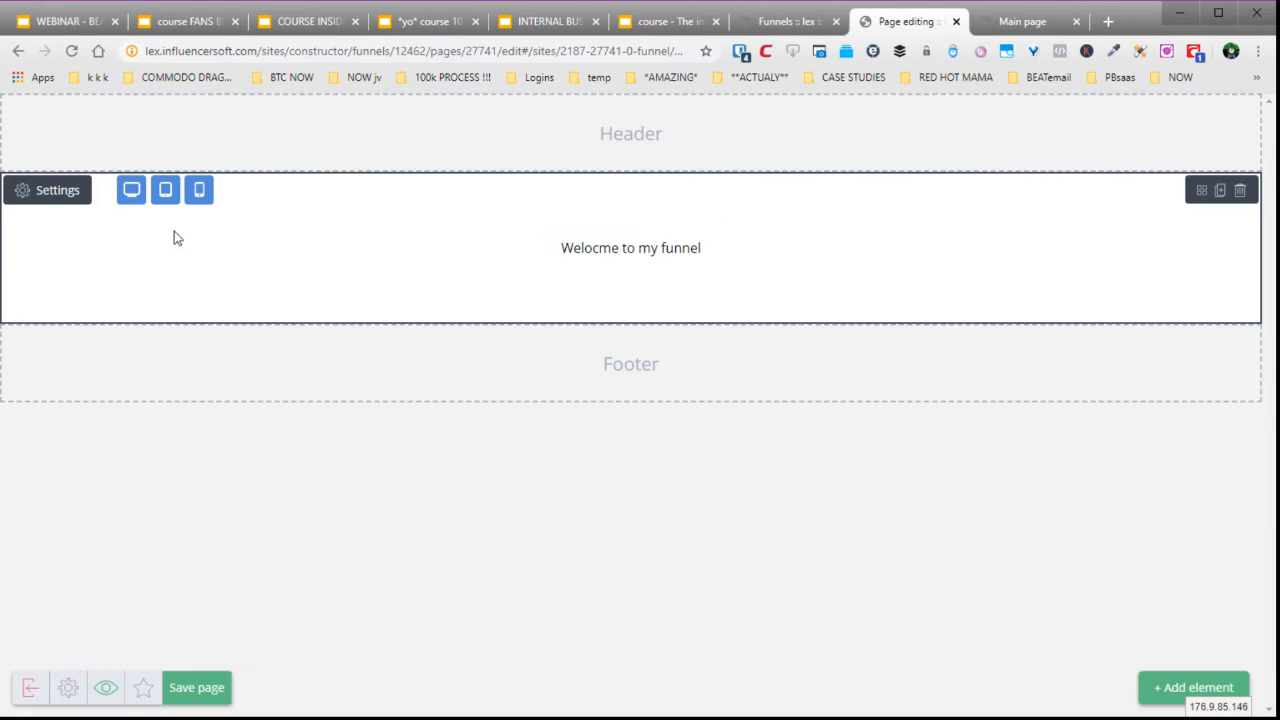
- Set the welcome section's fill color to light green #c5edbe with an opacity of 0.34
left_click(70, 194)
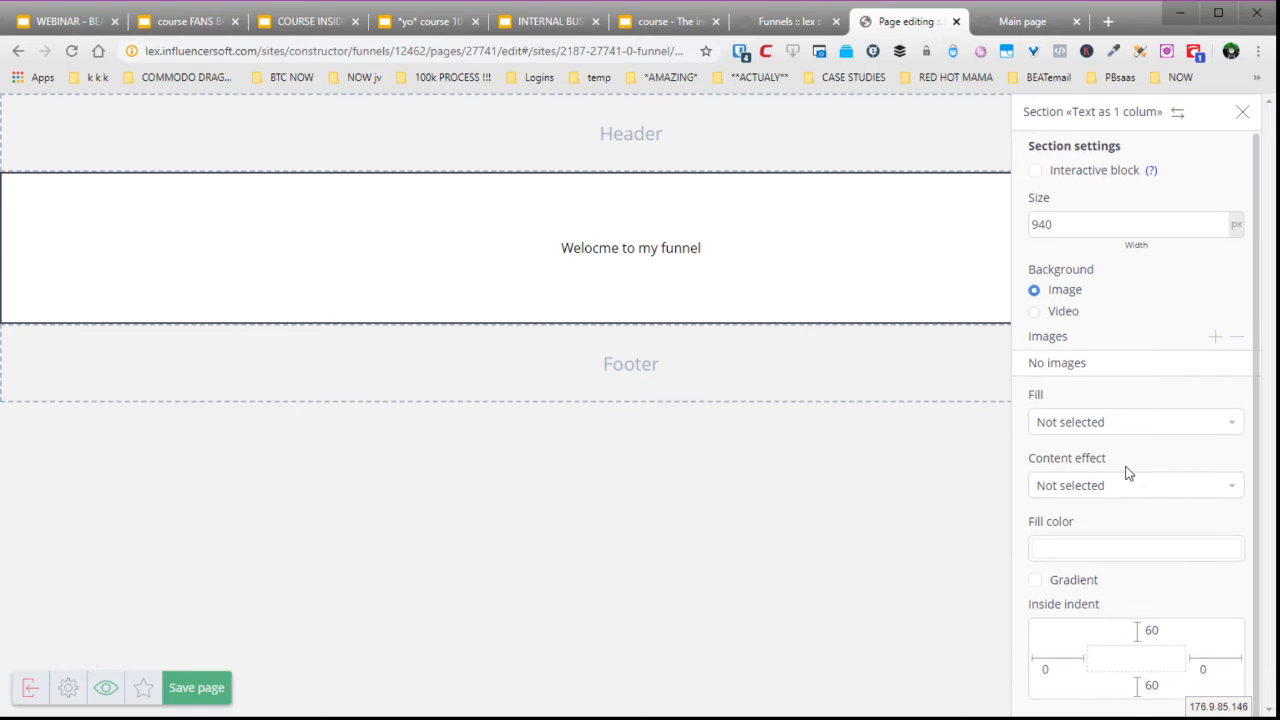
left_click(1060, 551)
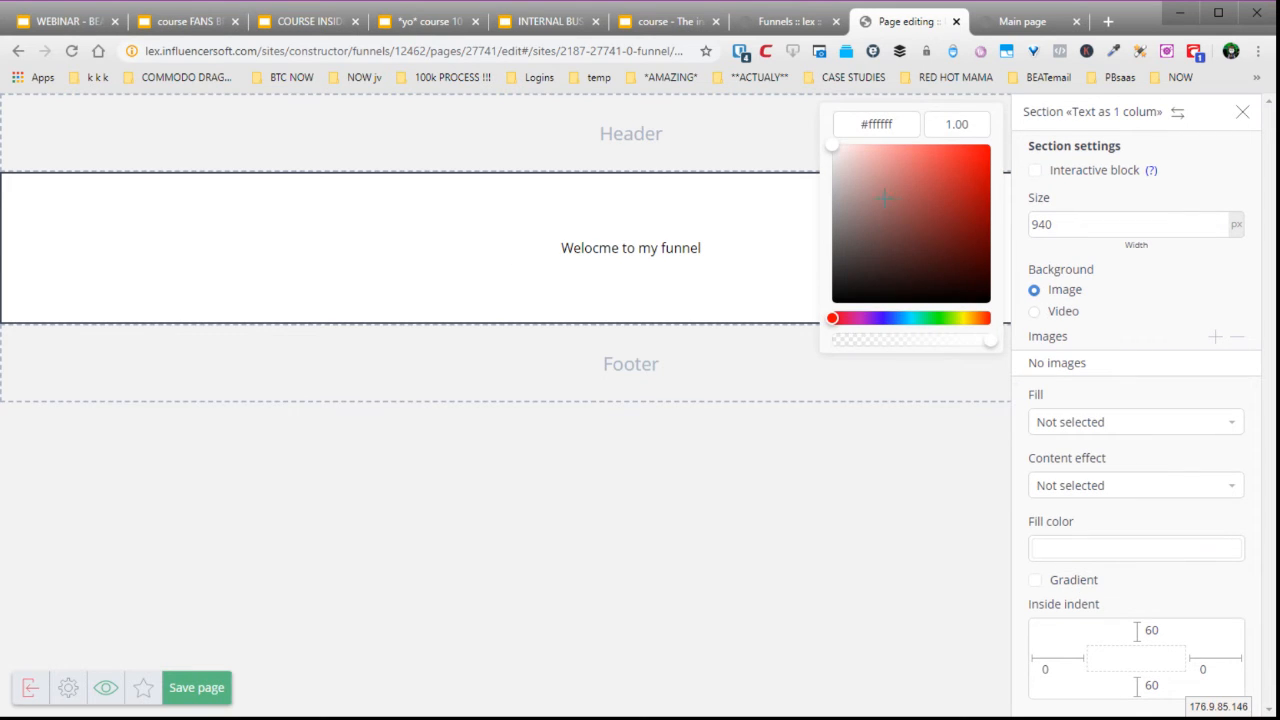
left_click(948, 318)
left_click_drag(875, 156, 901, 145)
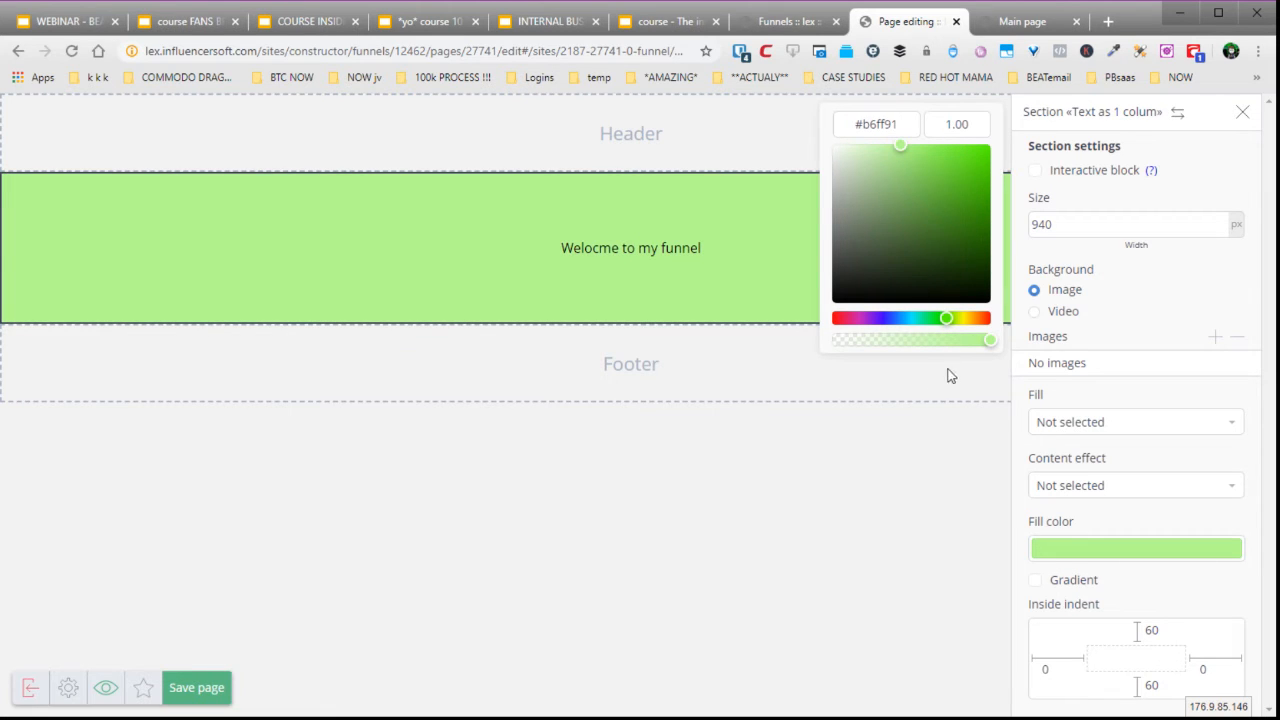
left_click_drag(994, 334, 889, 353)
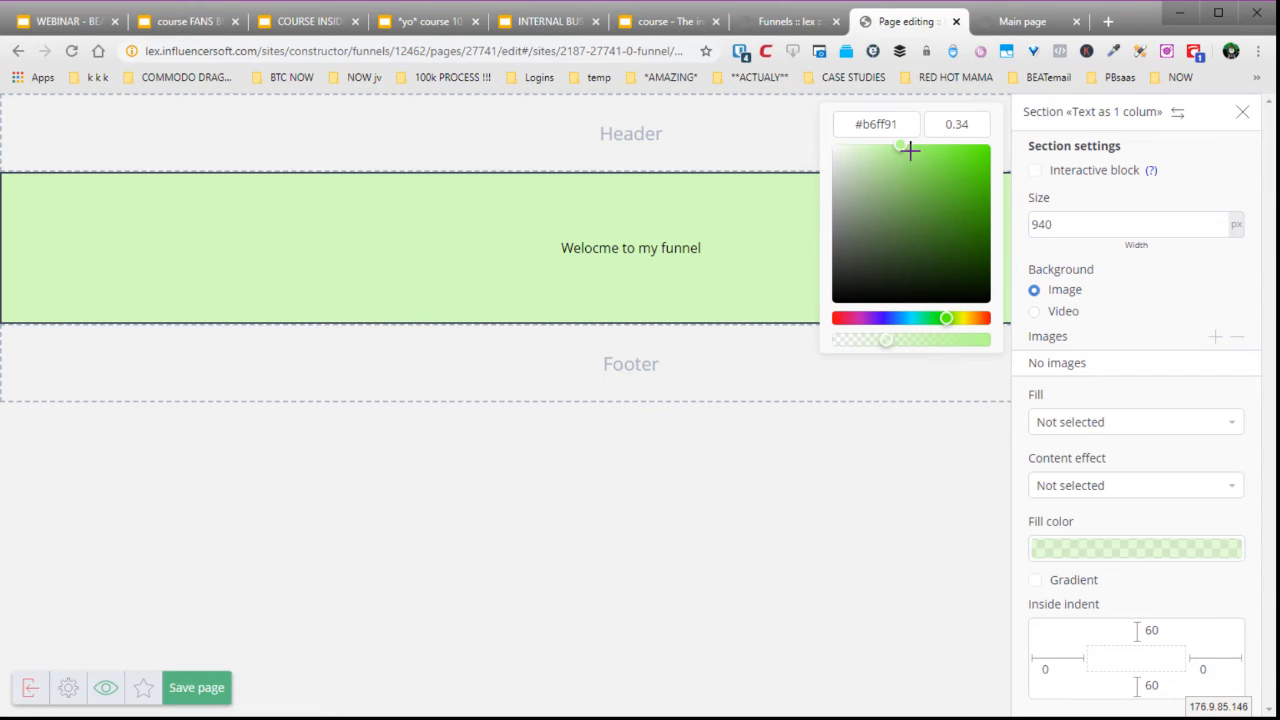
left_click_drag(901, 146, 864, 155)
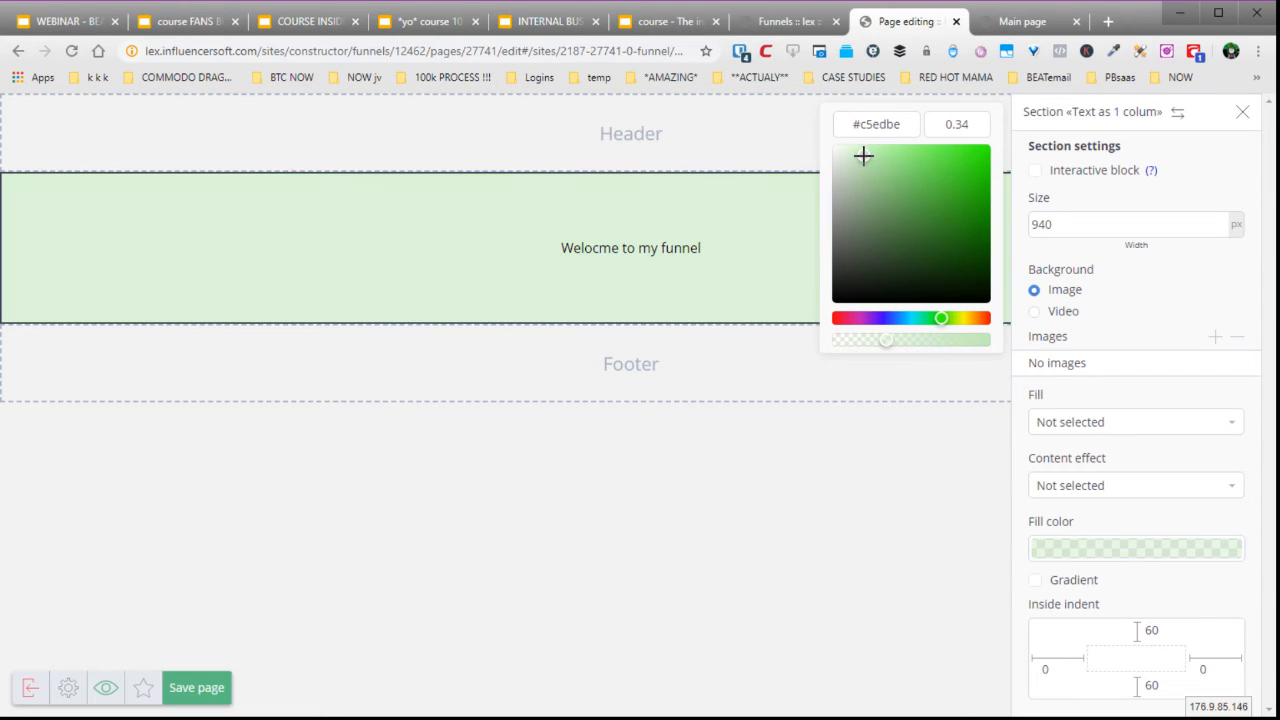
- Set the welcome section's inside indent to 20 above and 10 below the text, and close the section settings
left_click(600, 256)
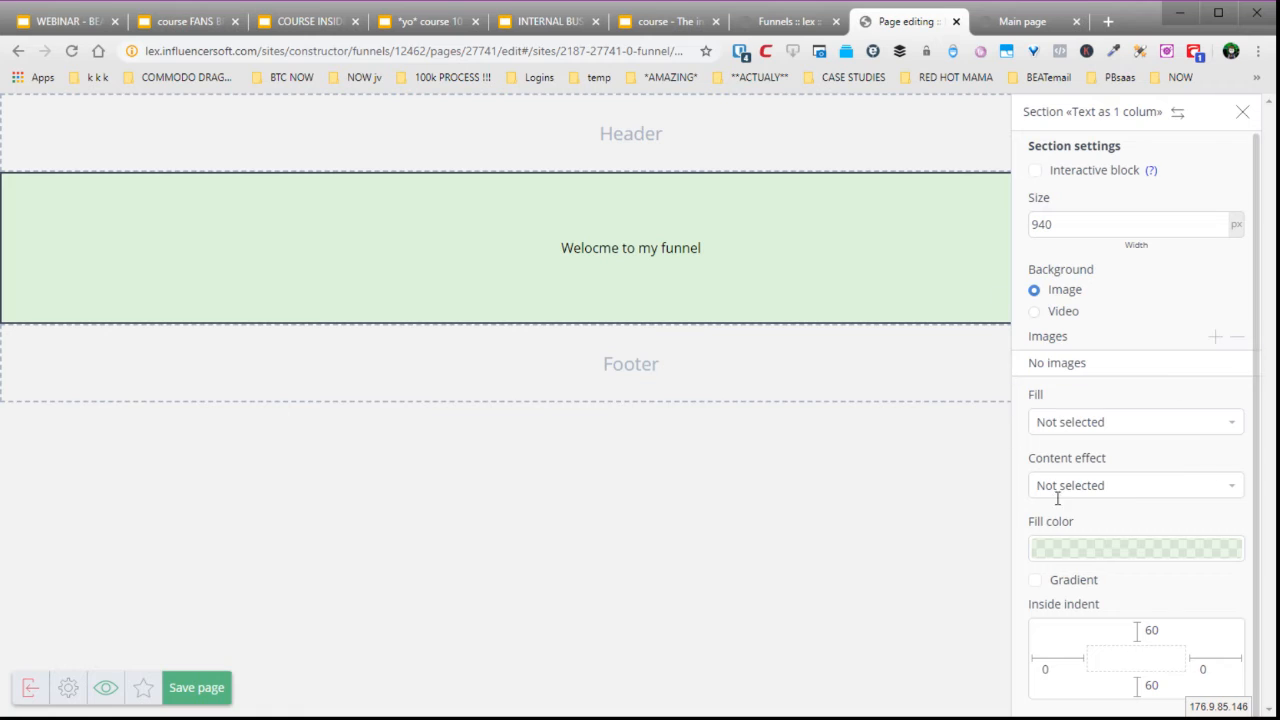
left_click_drag(1163, 630, 1124, 637)
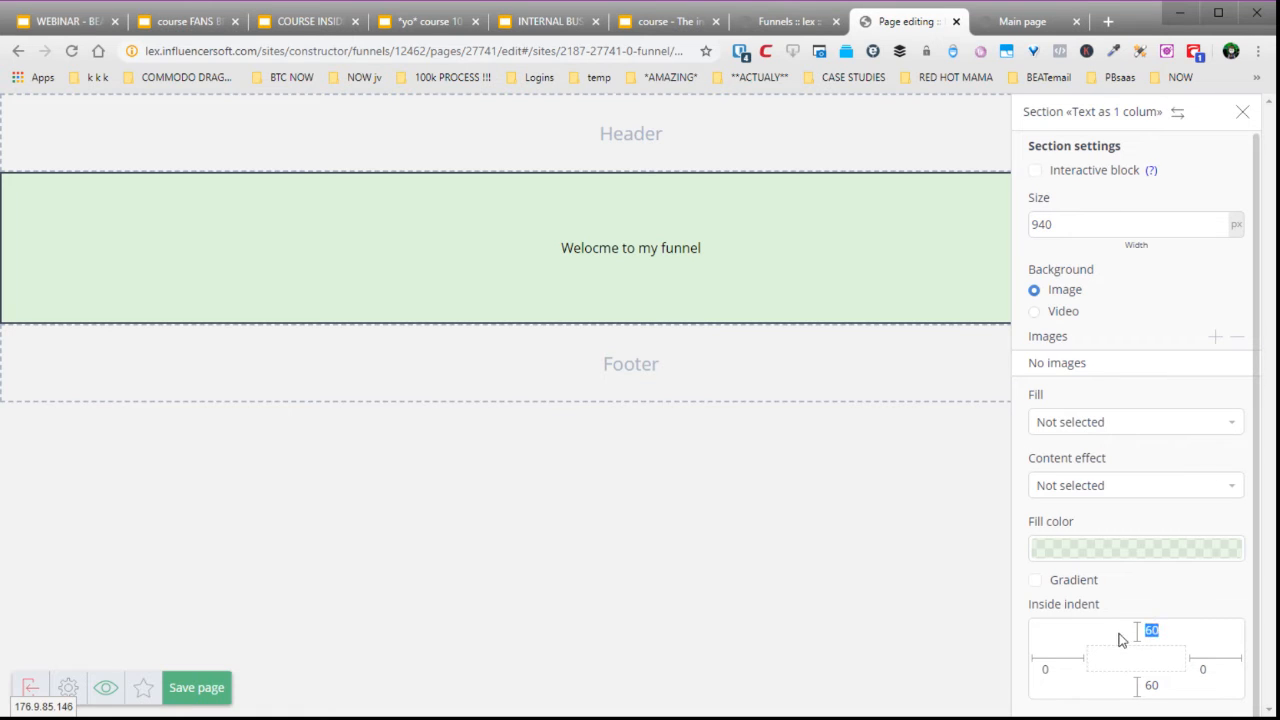
type("20")
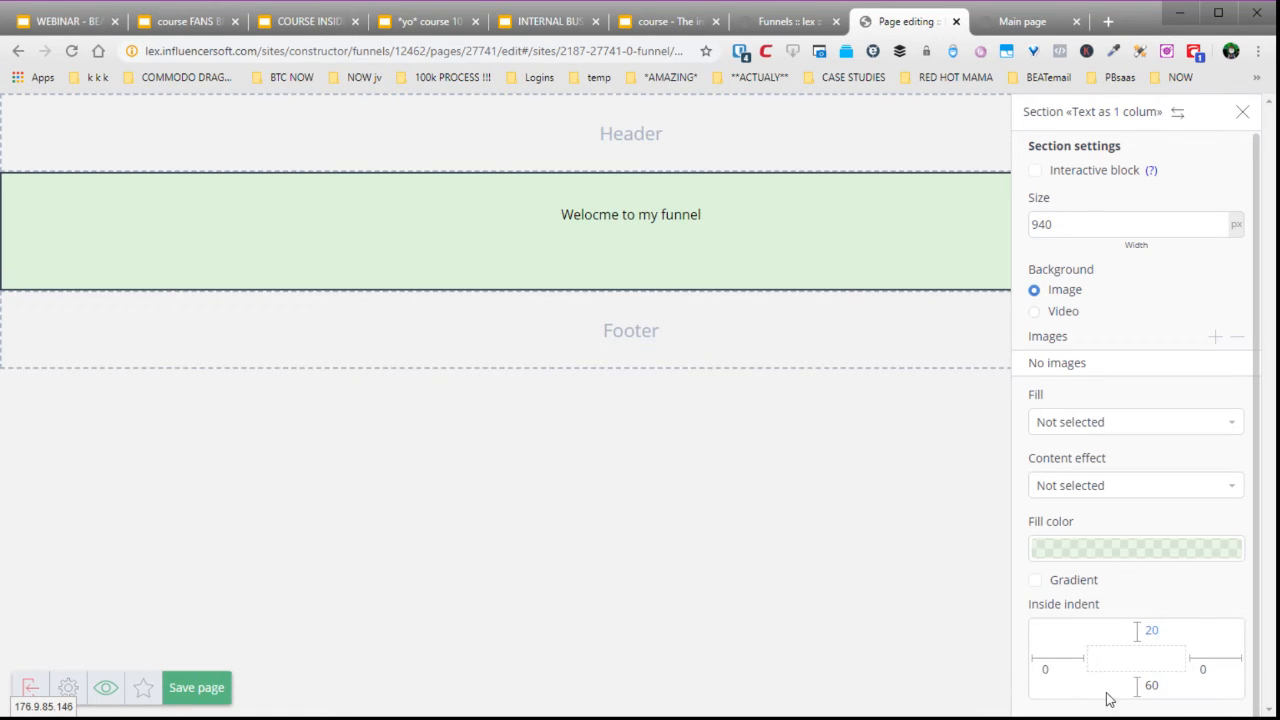
left_click_drag(1168, 681, 1145, 686)
type("10")
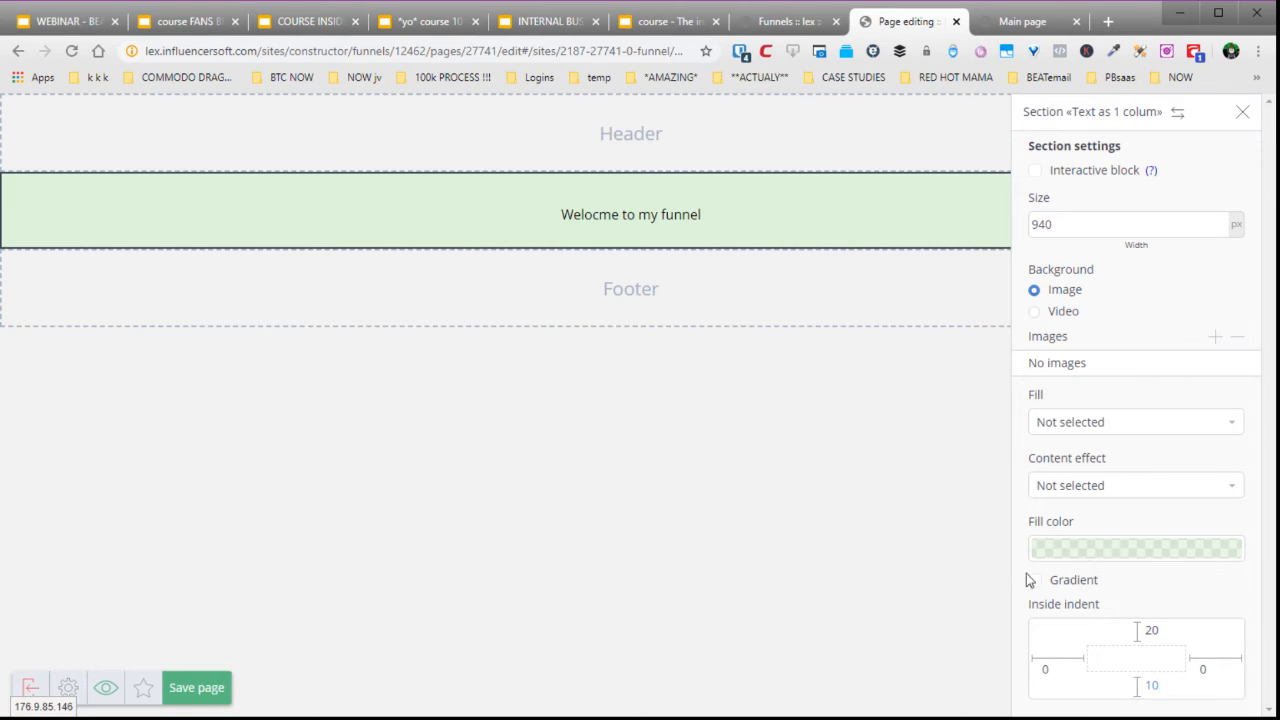
left_click(1242, 112)
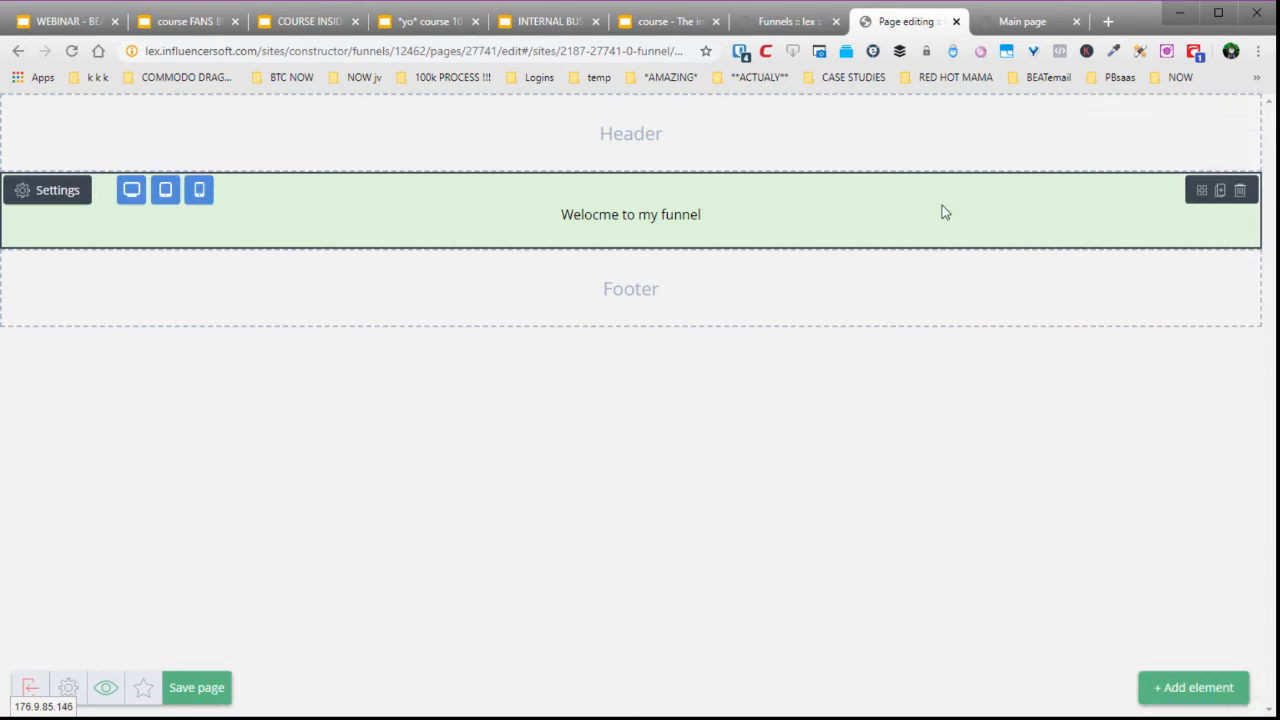
- Correct the misspelled word so the section text reads "Welcome to my funnel", and save the page
left_click(675, 225)
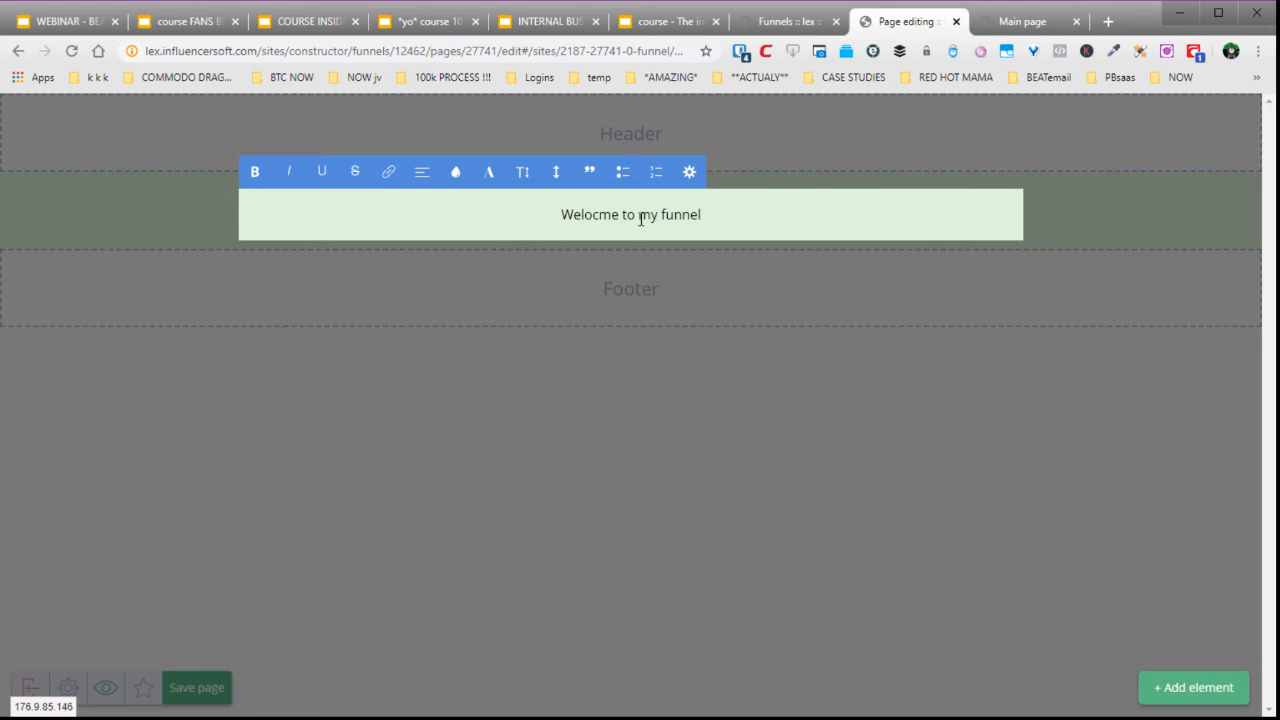
left_click_drag(594, 214, 584, 214)
key("BackSpace")
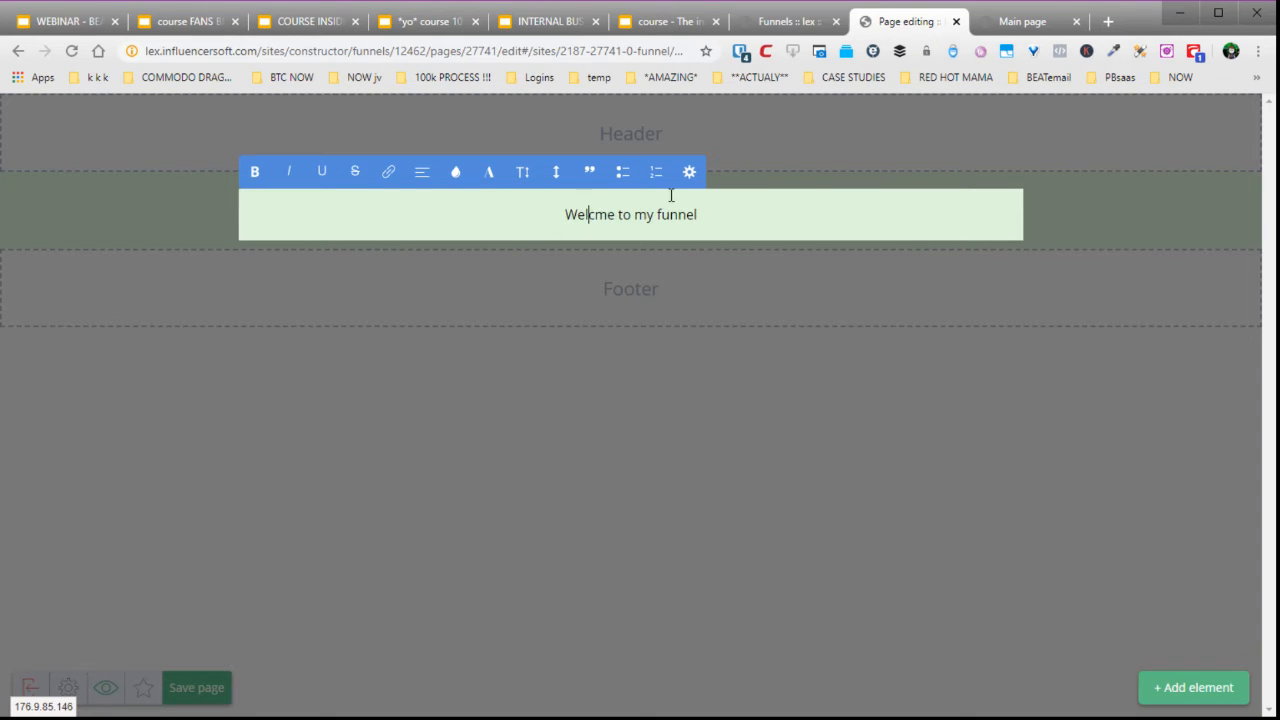
key("Right")
type("o")
left_click(661, 450)
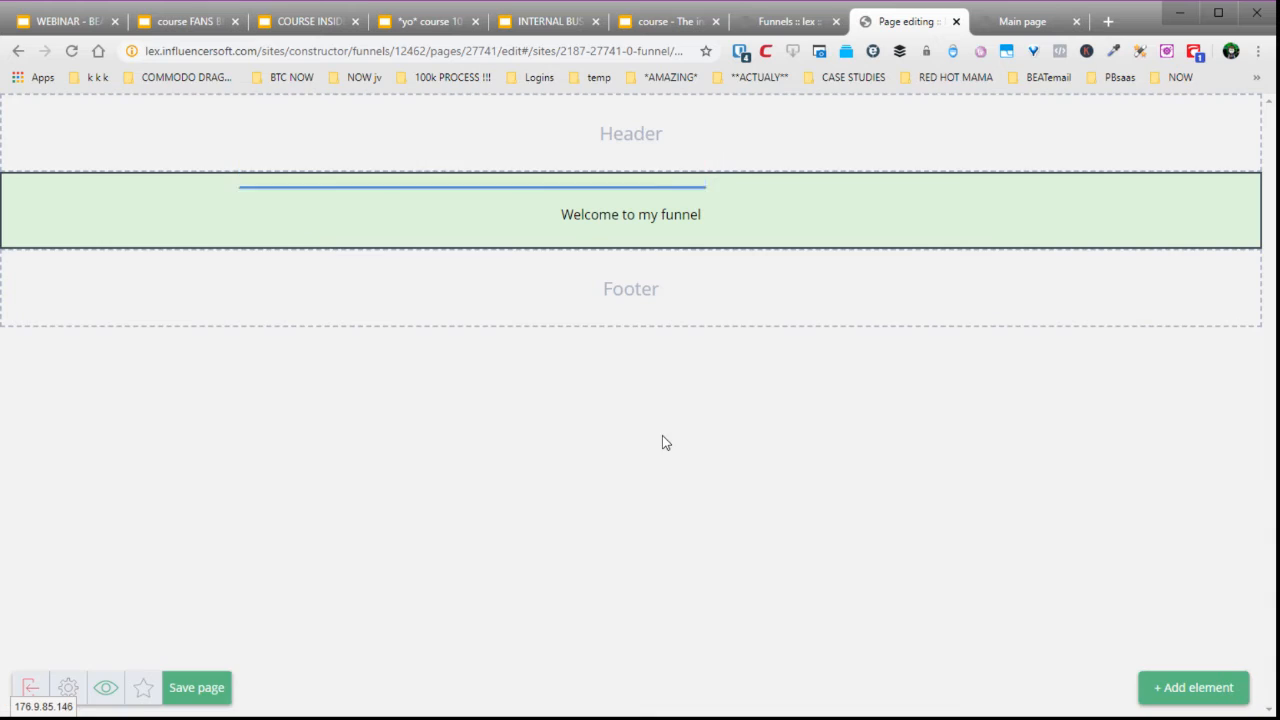
left_click(190, 690)
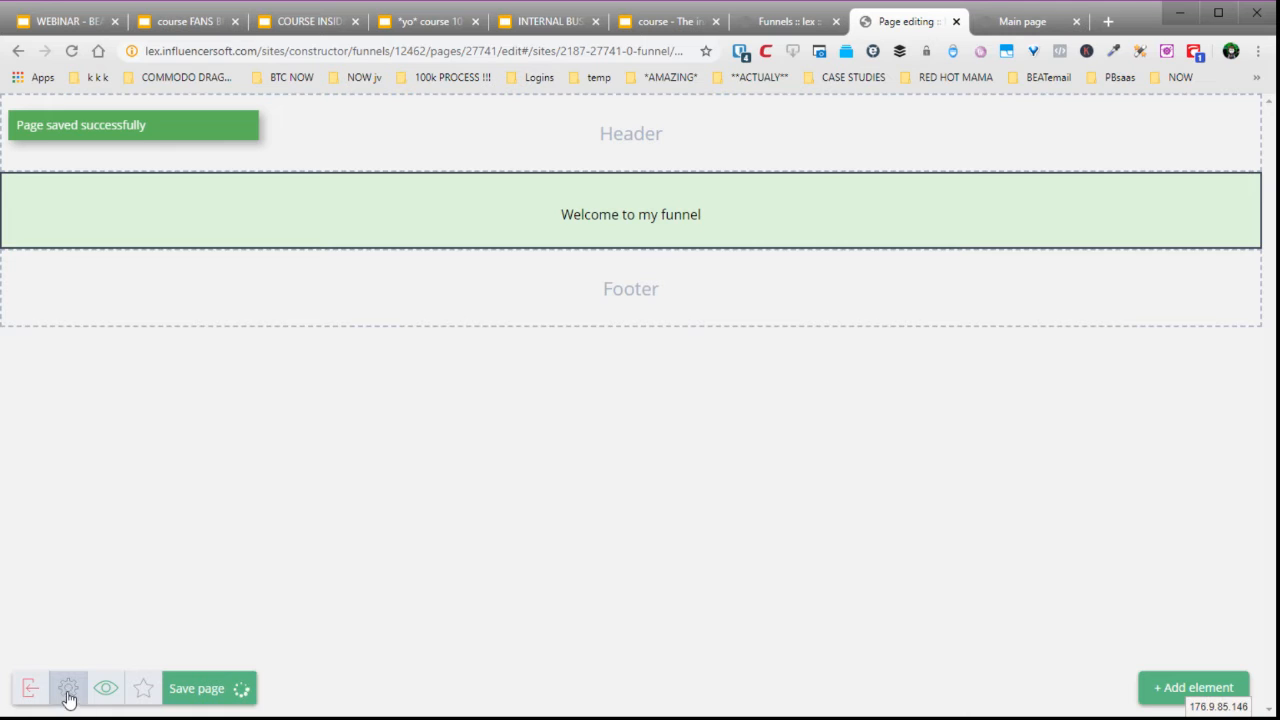
- Review the website's font settings and preview the Leadgen page
left_click(68, 689)
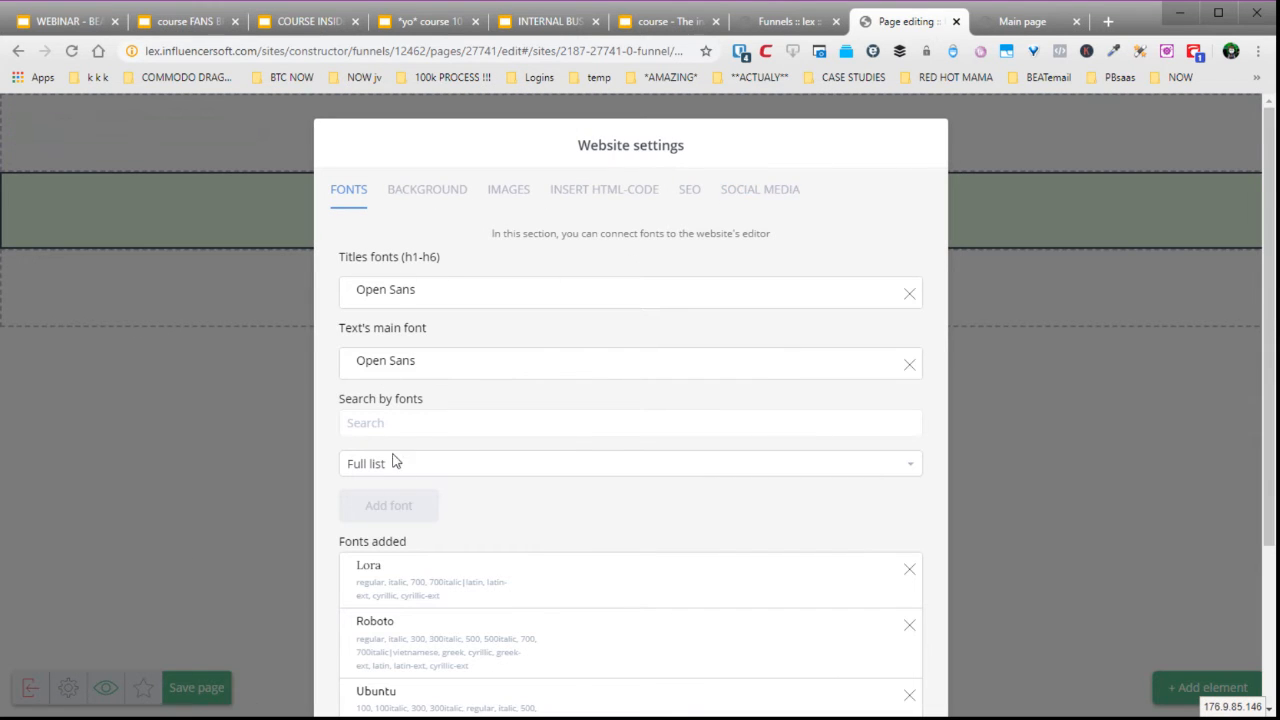
scroll(537, 470, "down", 3)
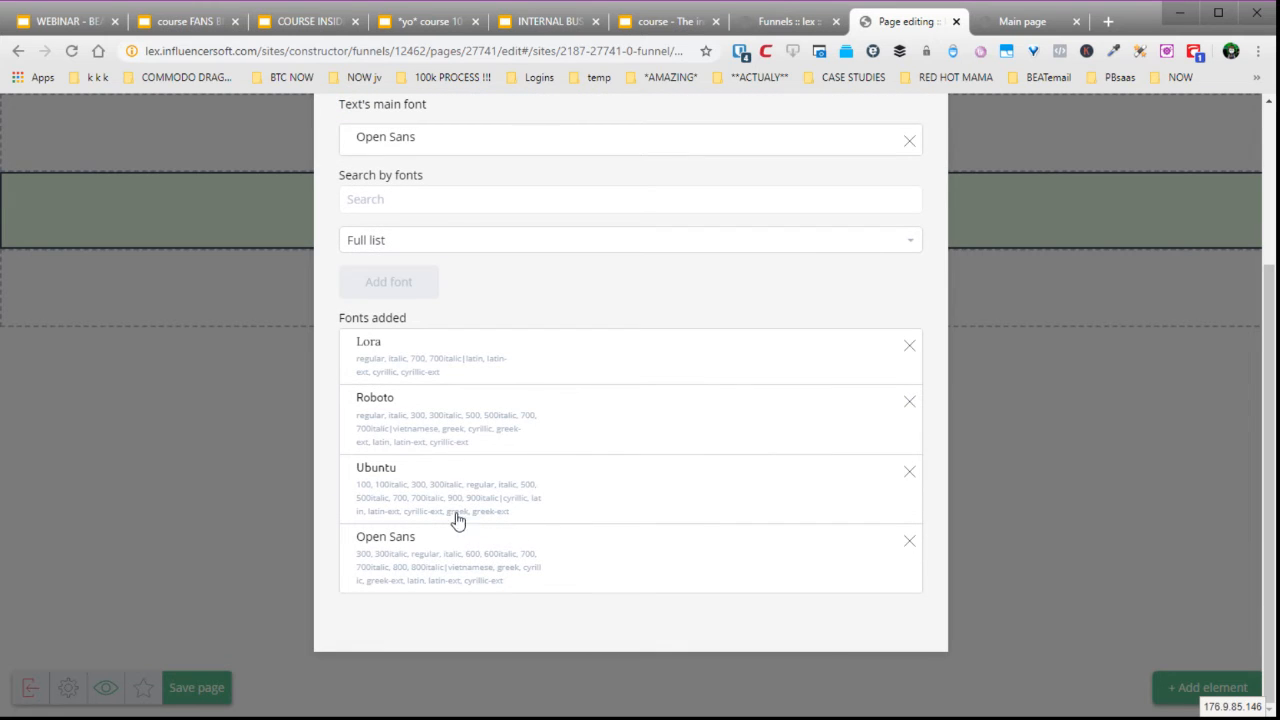
scroll(500, 440, "up", 2)
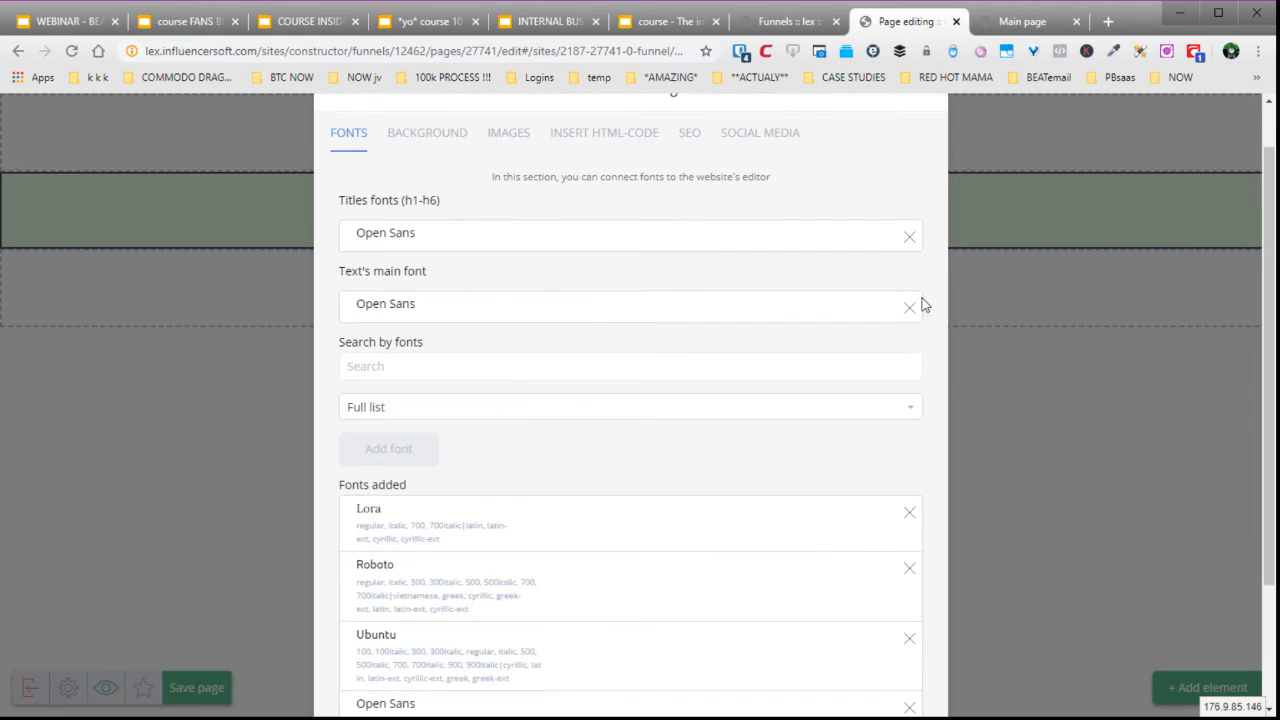
left_click(1075, 371)
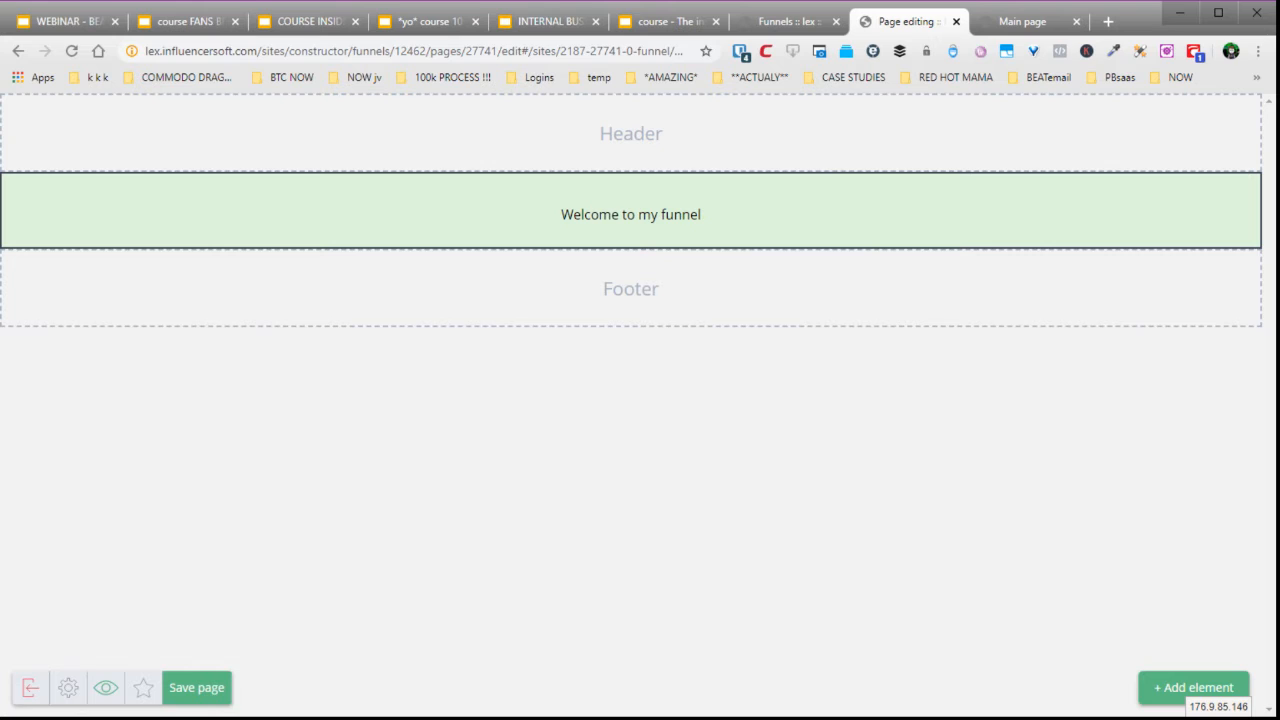
left_click(103, 689)
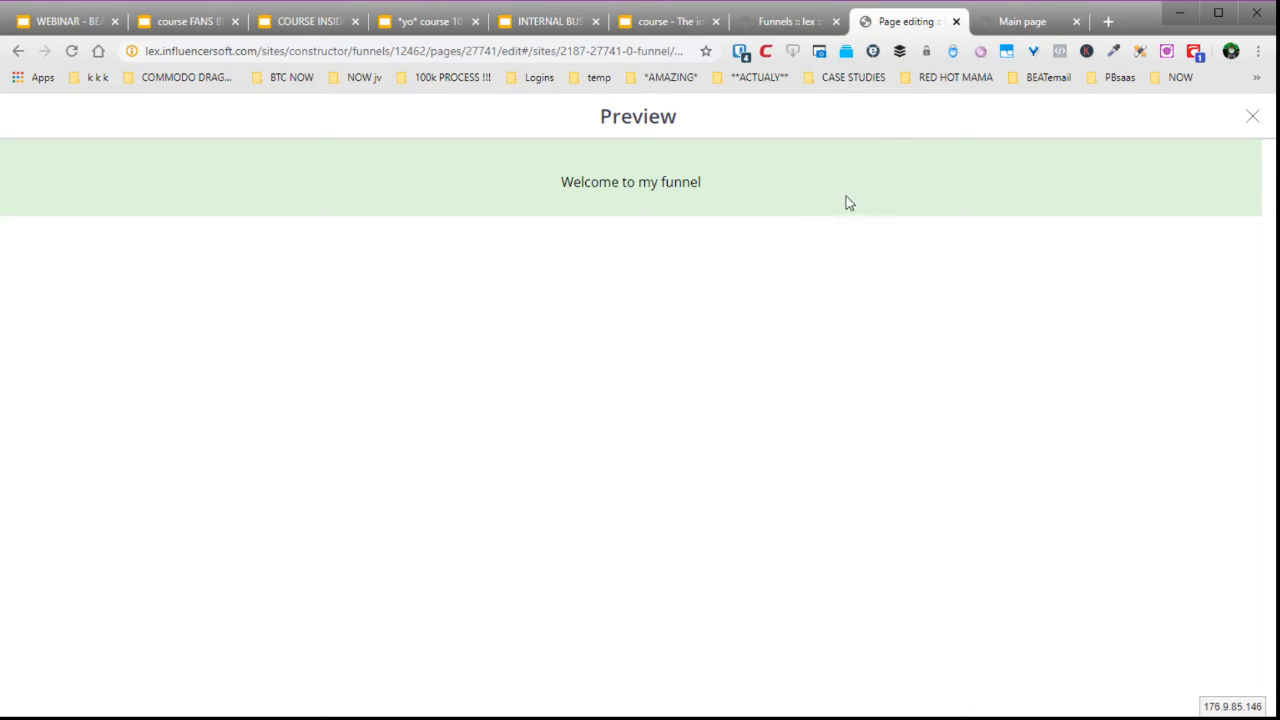
left_click(1254, 117)
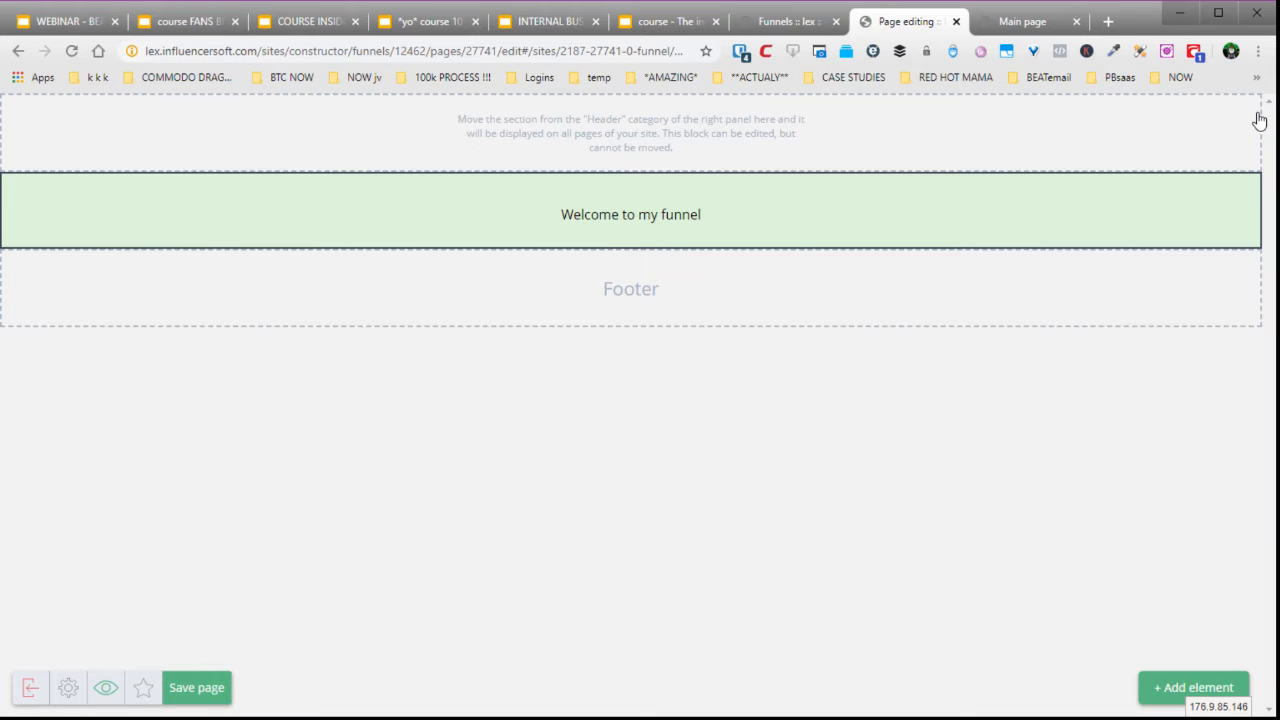
- Exit the page editor back to the funnel and close the Content block's settings
left_click(30, 688)
left_click(584, 323)
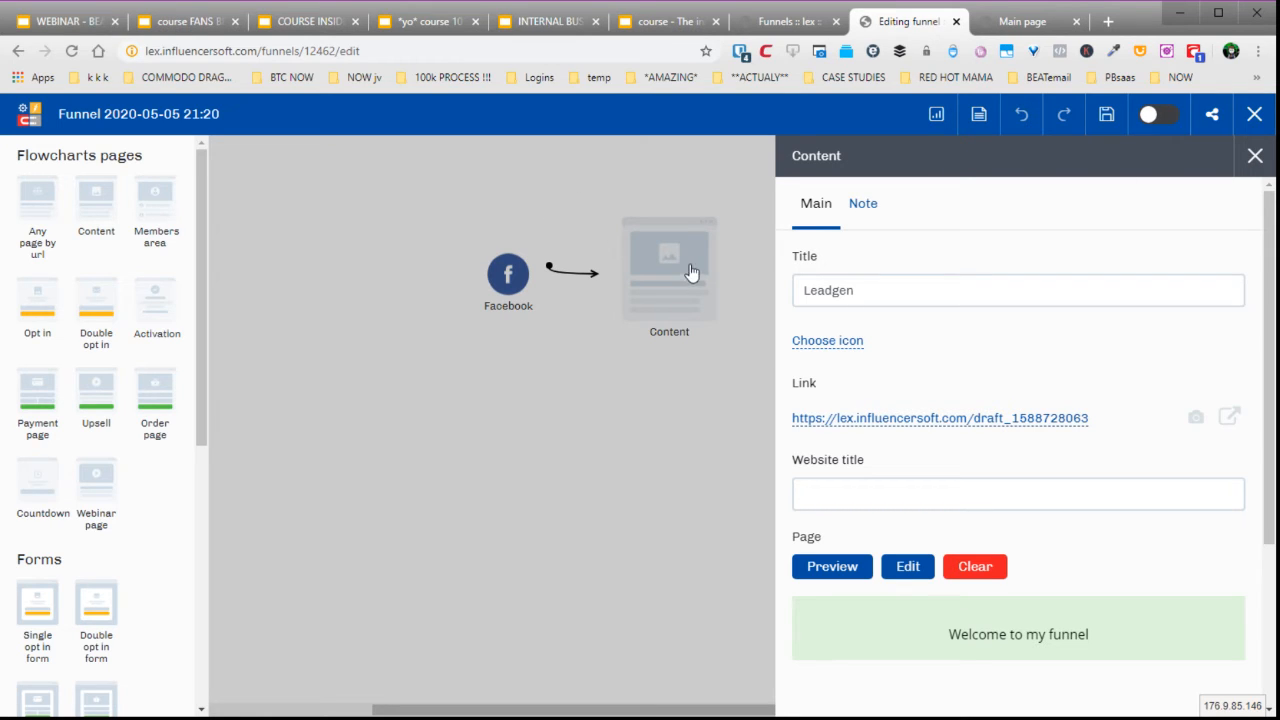
left_click(1255, 156)
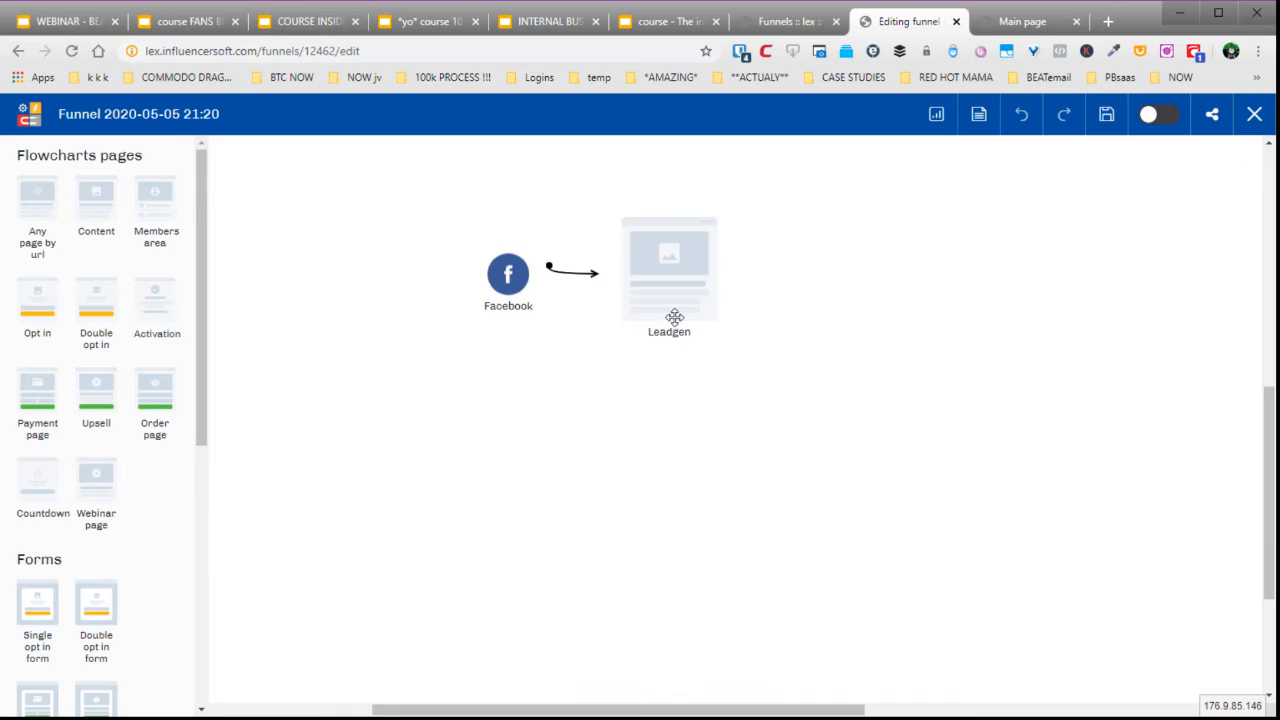
- Set the Leadgen block's link domain to funnels.theinfluencerfunnel.com
mouse_move(671, 253)
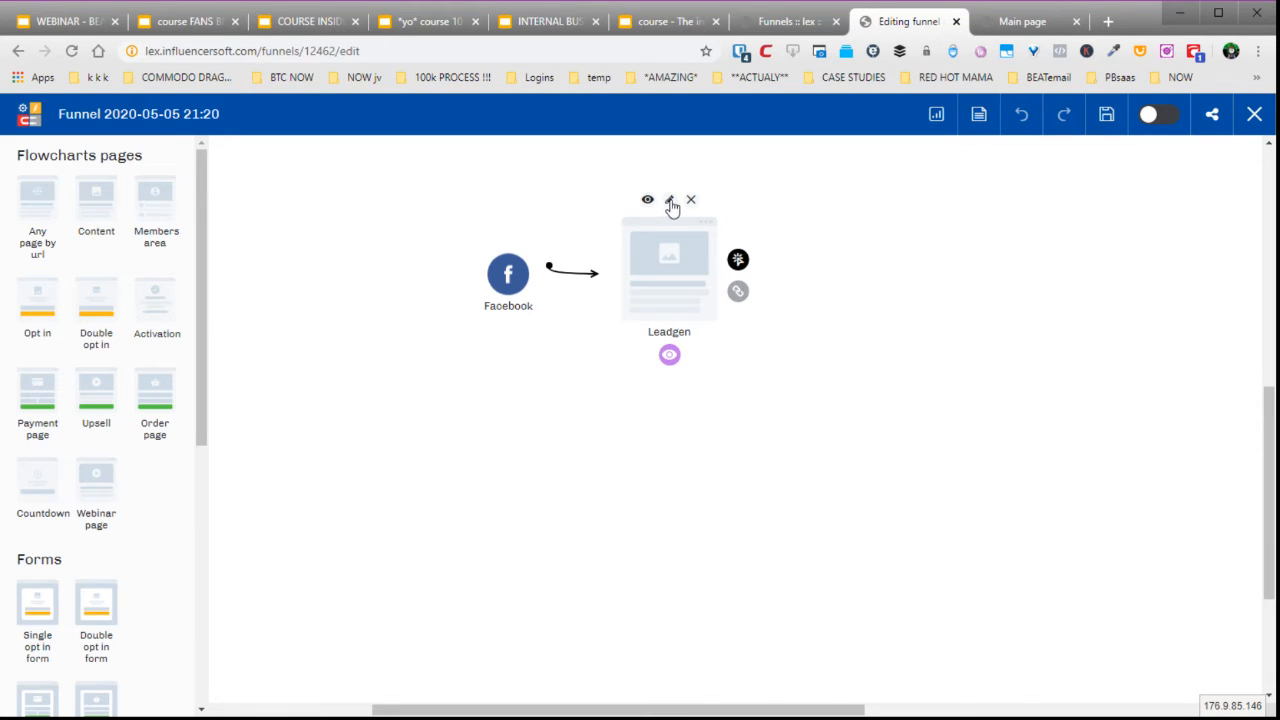
left_click(671, 203)
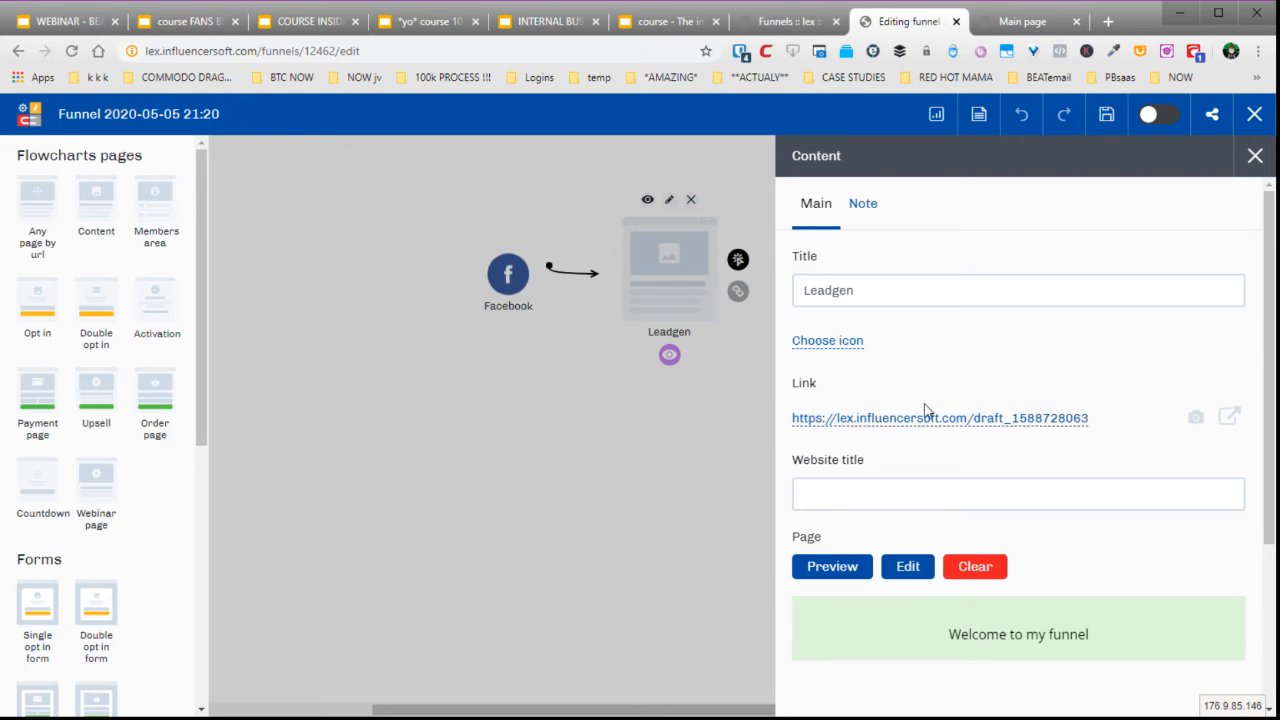
double_click(807, 383)
left_click(875, 386)
left_click(875, 420)
left_click(955, 421)
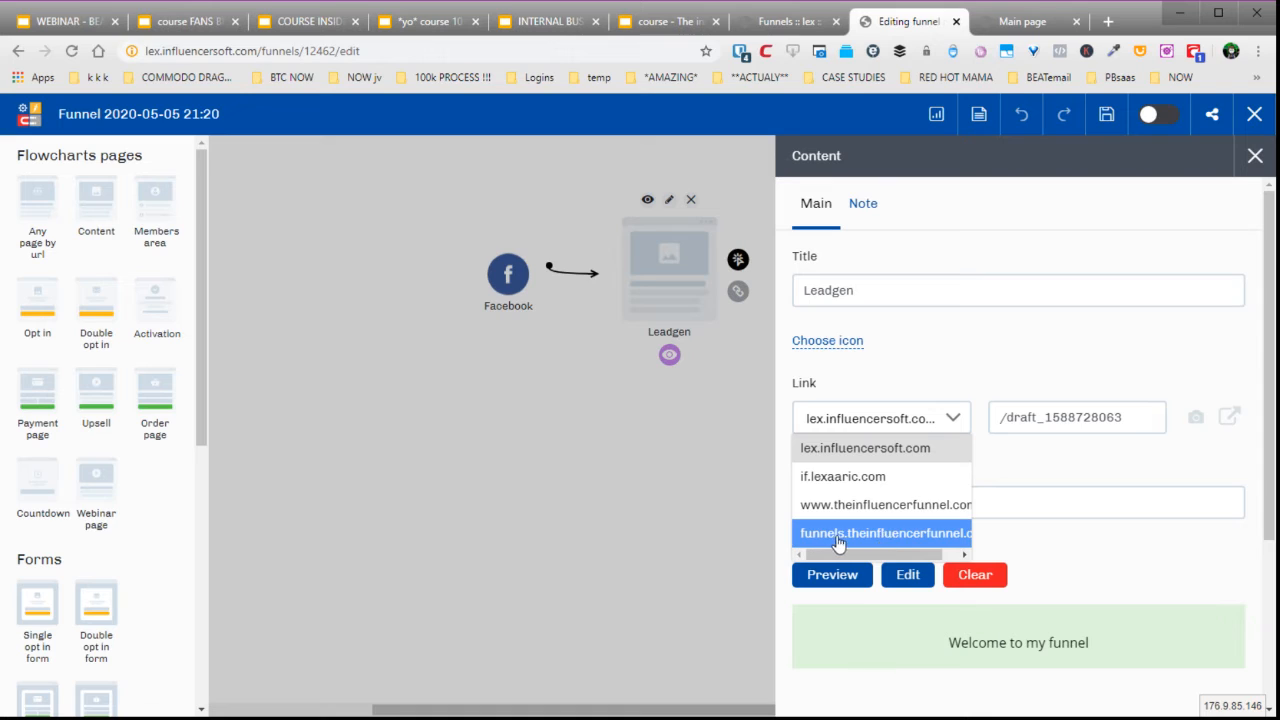
left_click(880, 540)
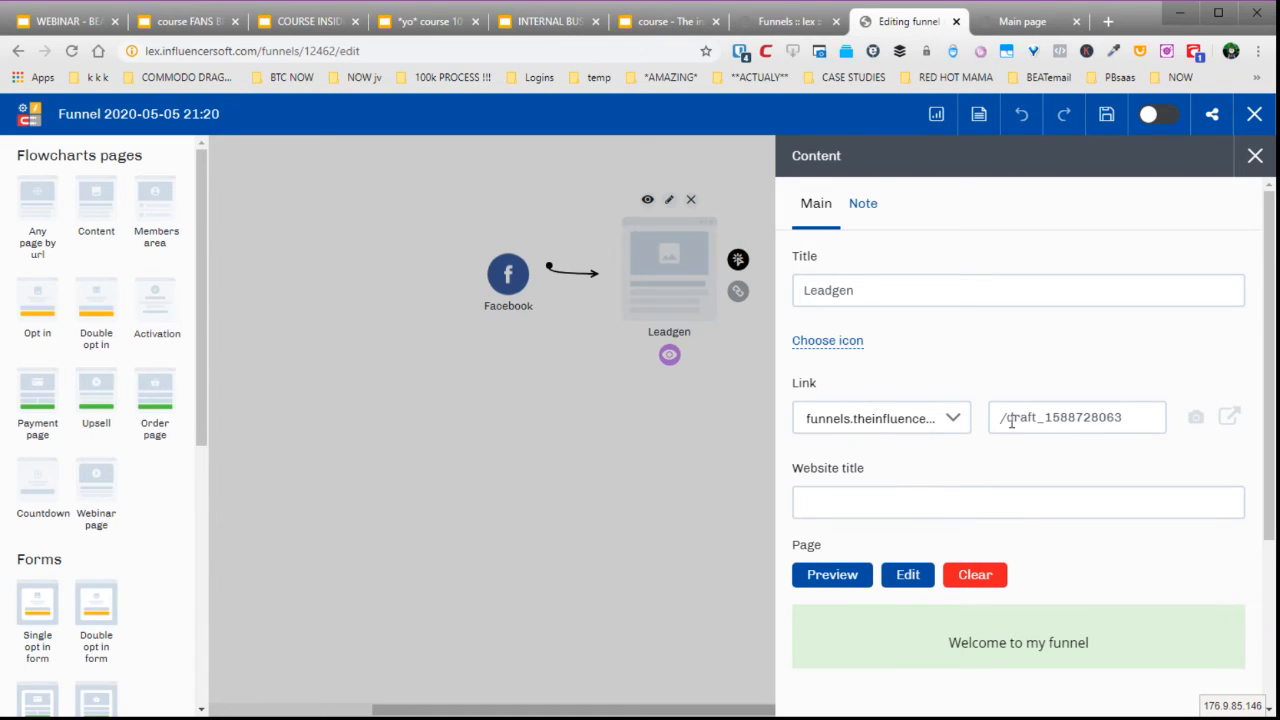
- Set the Leadgen link's path to /step1 and capture the page screenshot for the block's thumbnail
left_click_drag(1011, 421, 1173, 395)
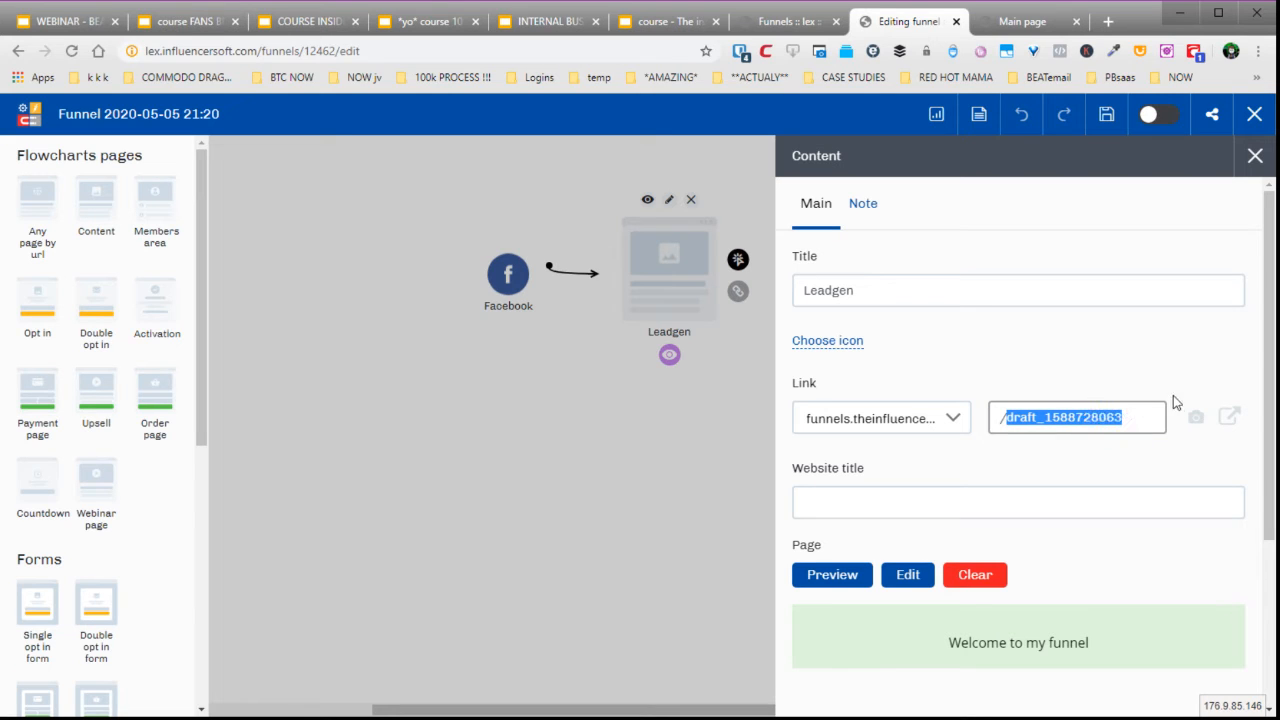
type("step1")
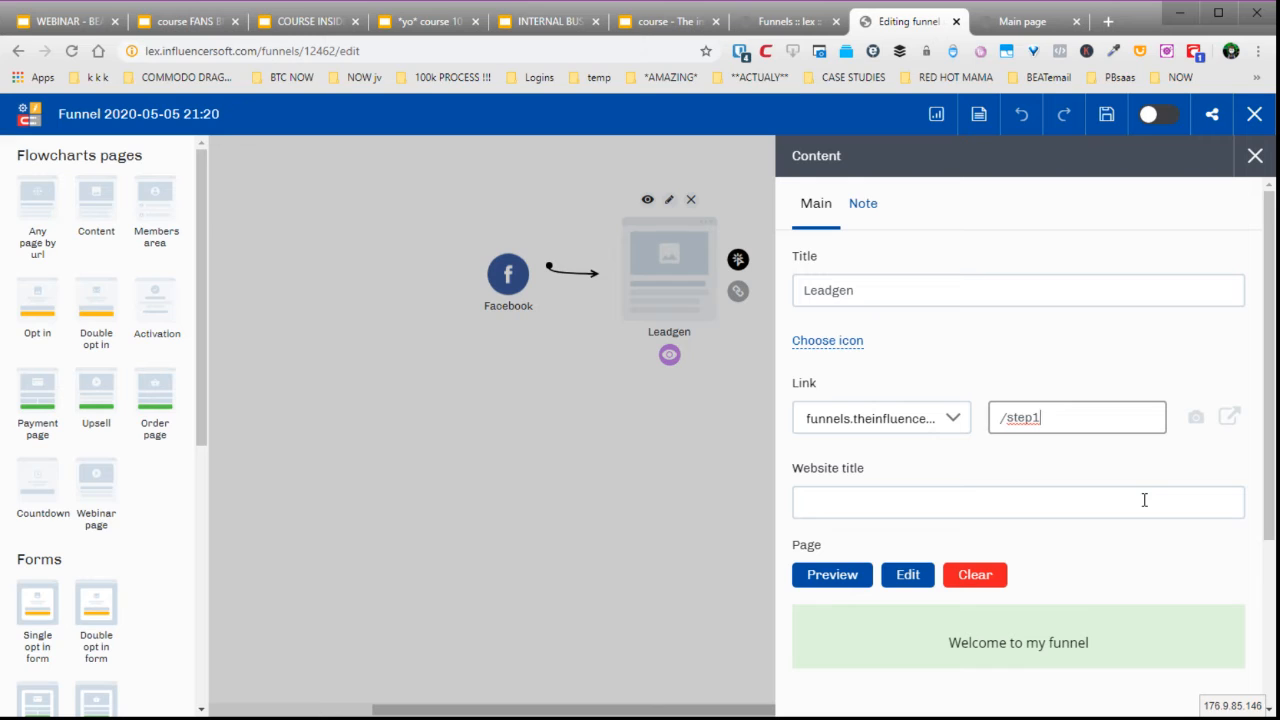
left_click(1080, 466)
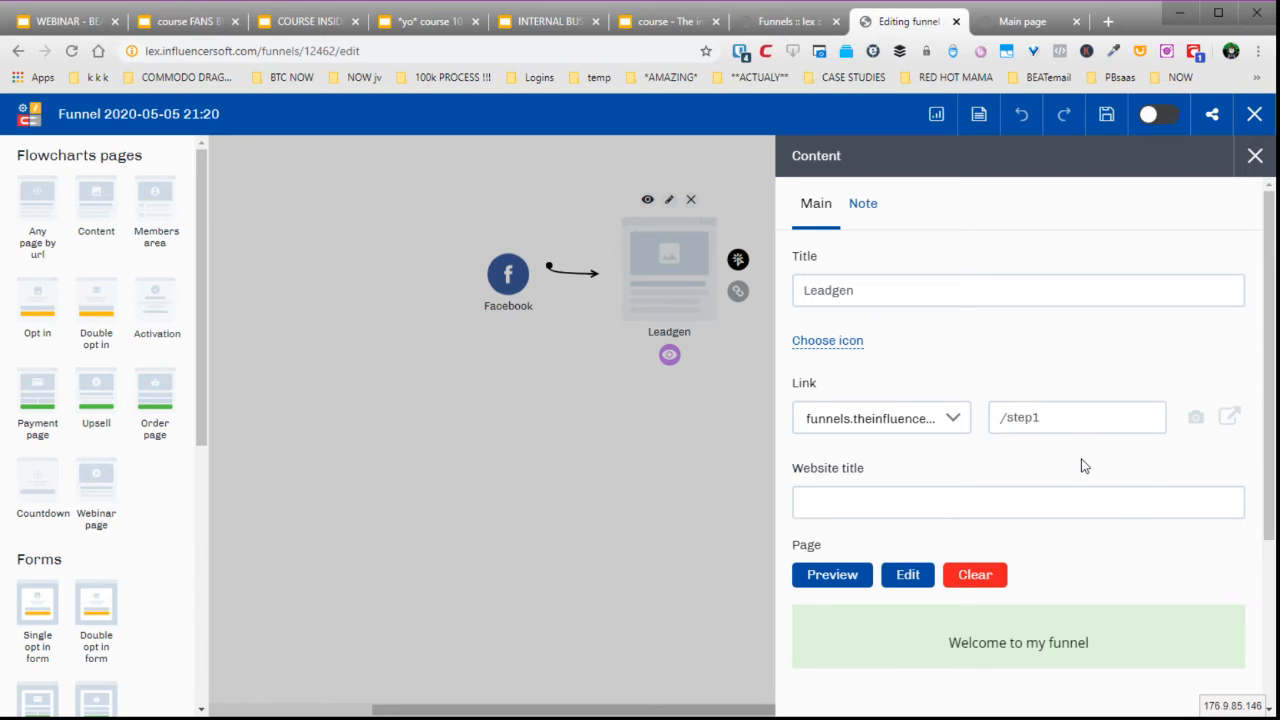
left_click(1195, 420)
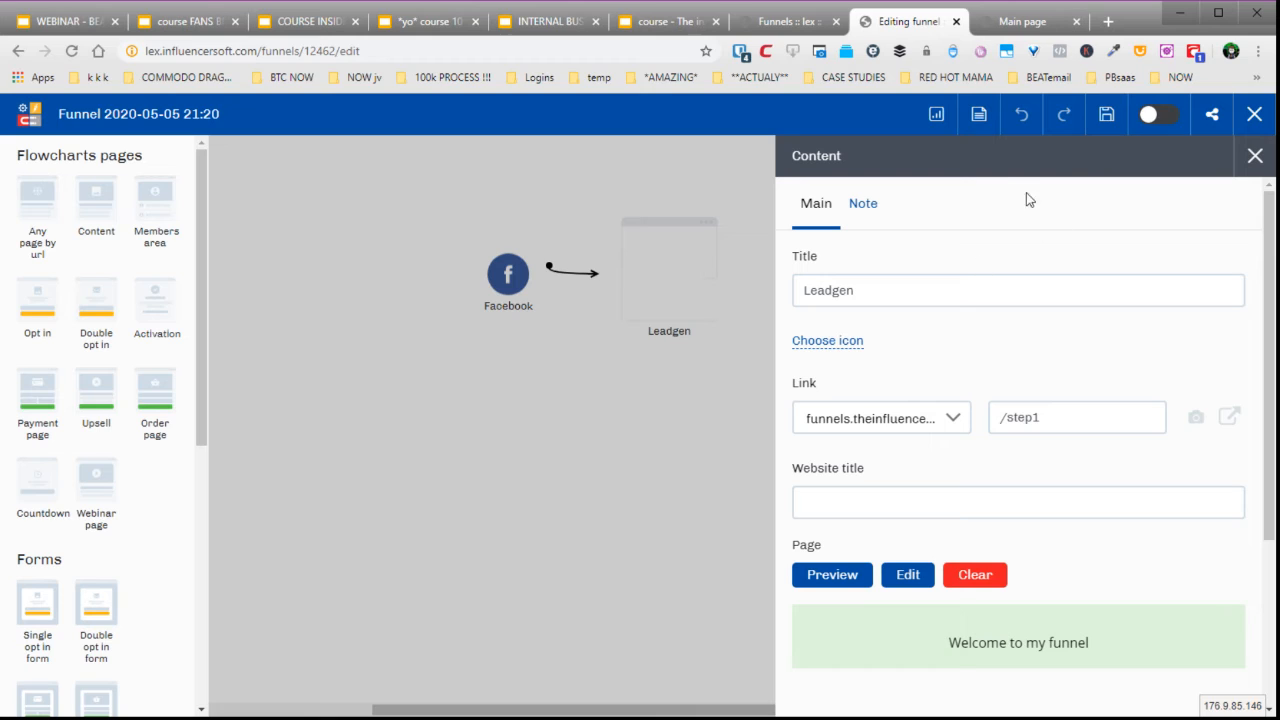
- Activate the funnel and save it
left_click(1150, 116)
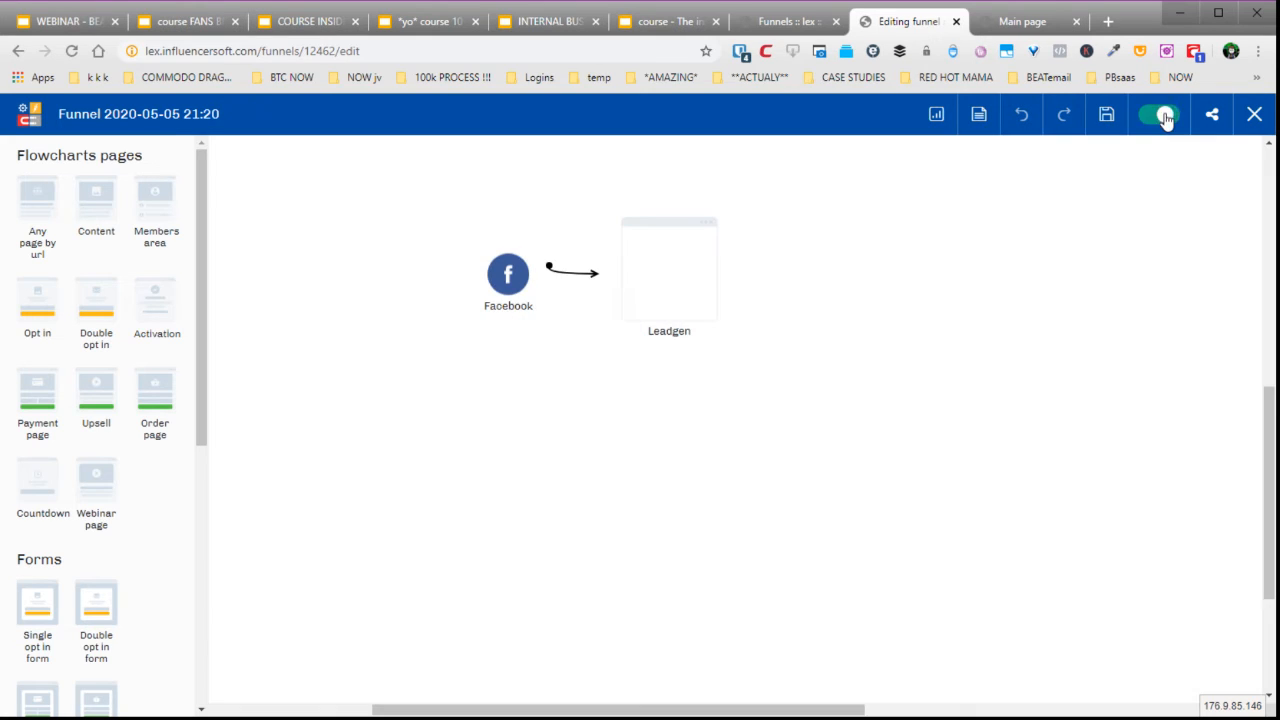
left_click(1105, 118)
left_click(1107, 118)
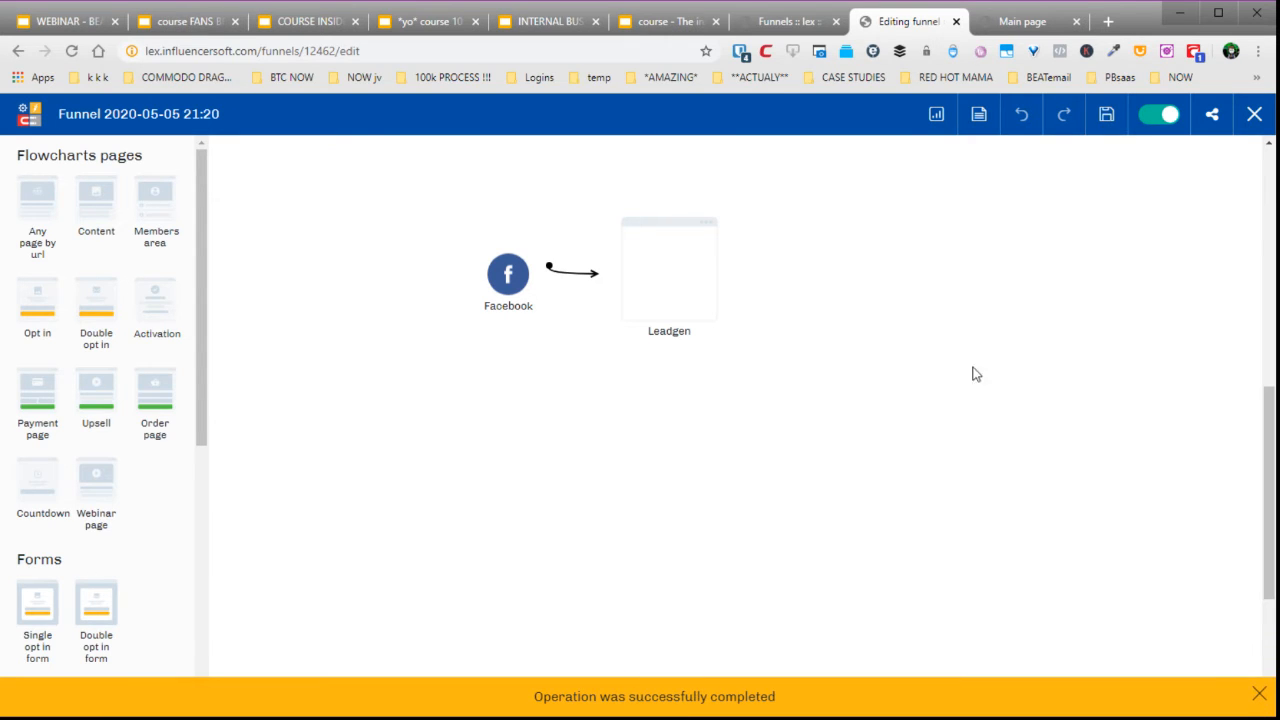
- Change the Leadgen link's path to /funnel1step1 and save the funnel
left_click(647, 262)
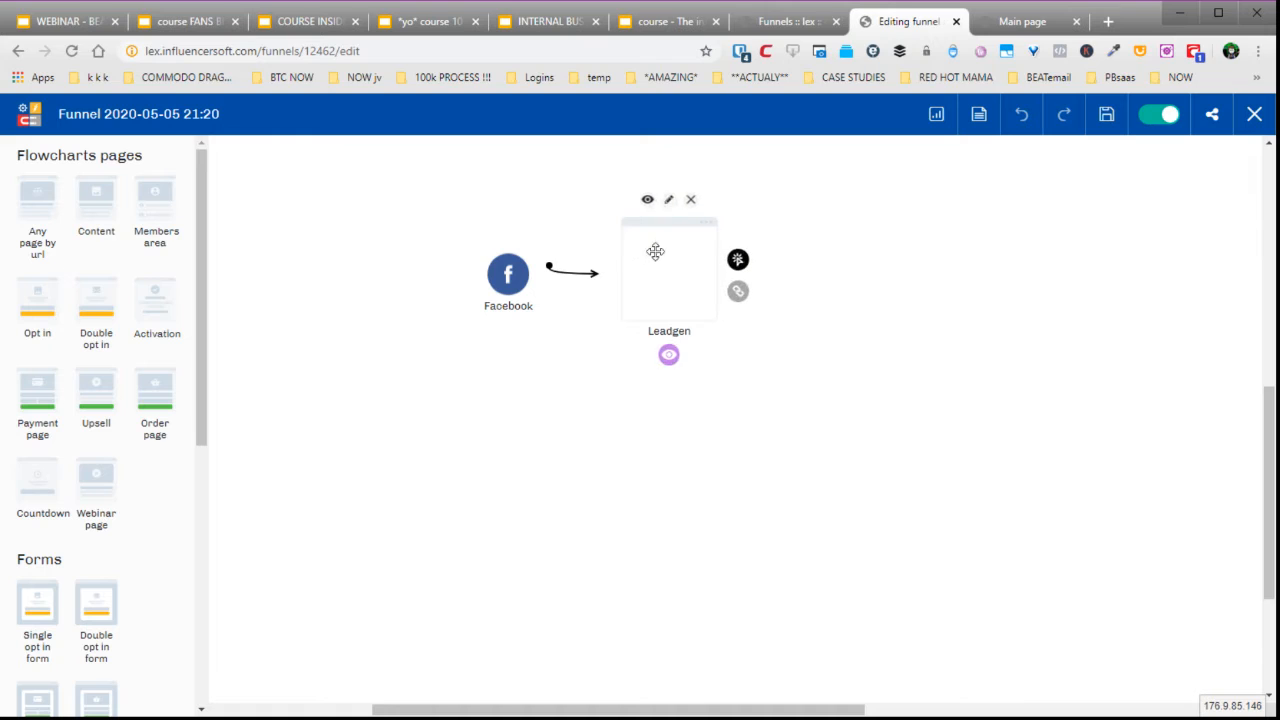
left_click(669, 204)
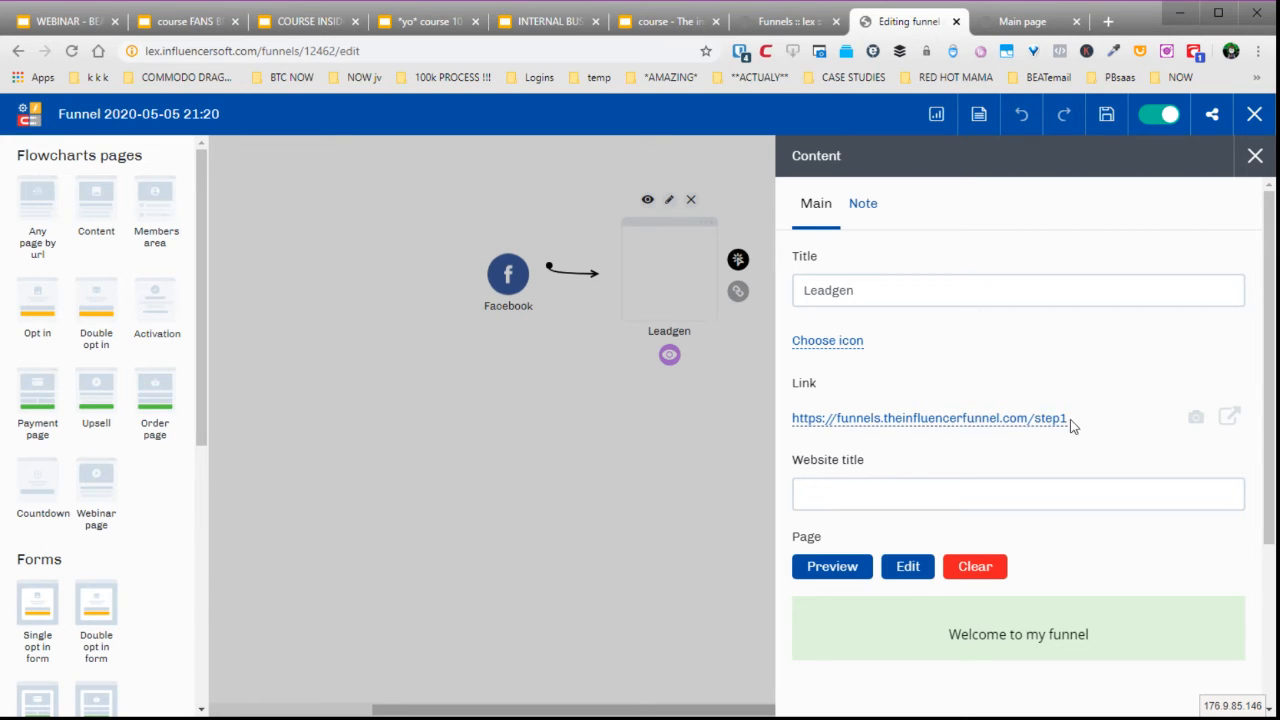
left_click(1054, 418)
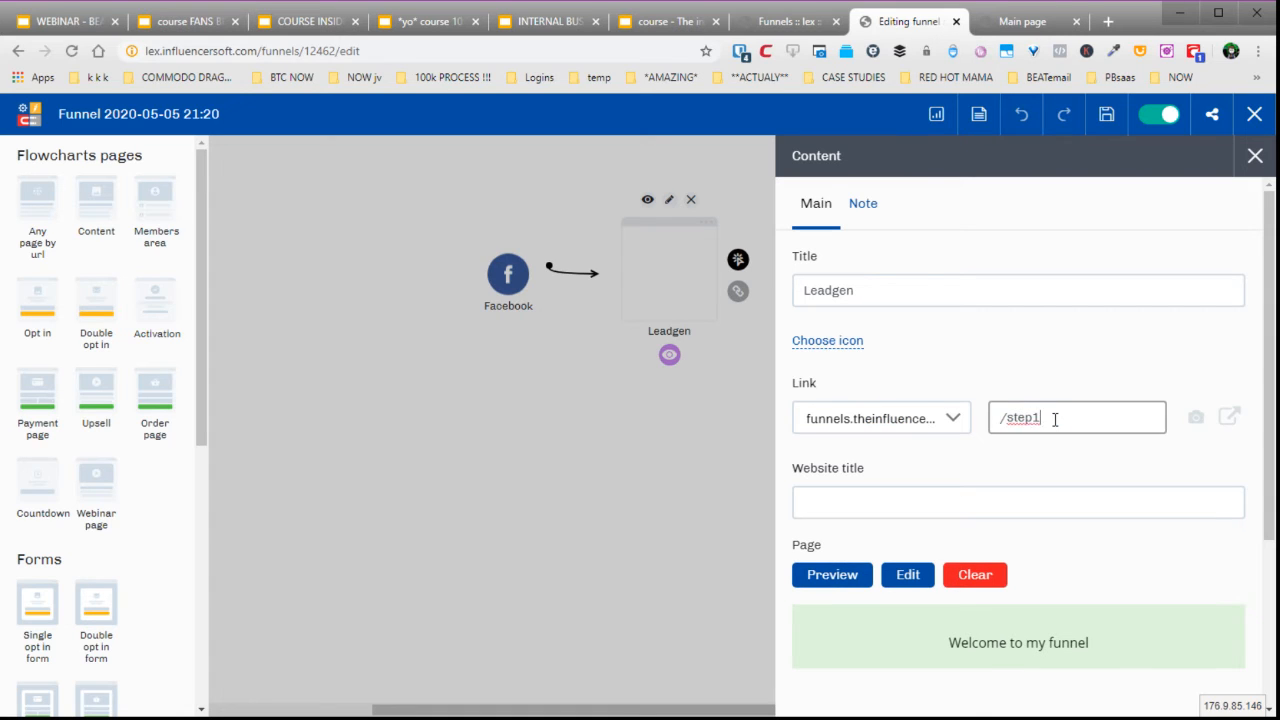
left_click_drag(1054, 418, 1010, 418)
type("funnel1step")
left_click(1107, 118)
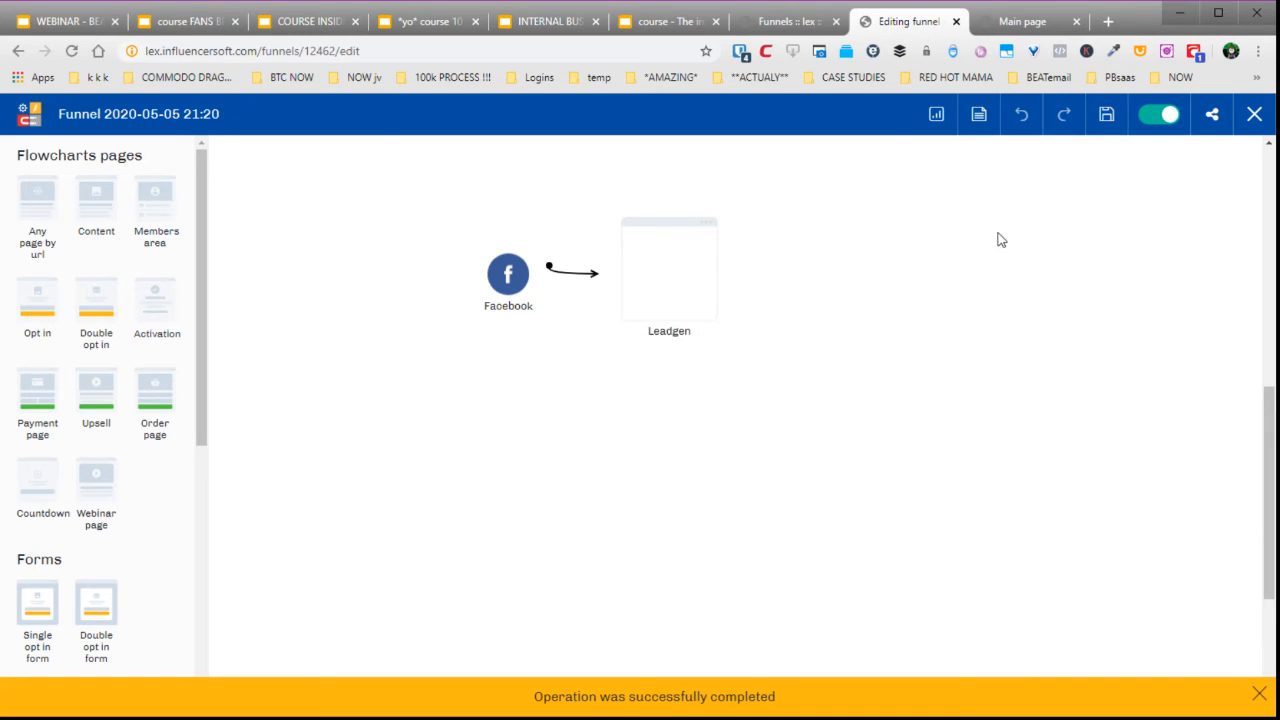
- Reopen the Leadgen block's settings
left_click(652, 268)
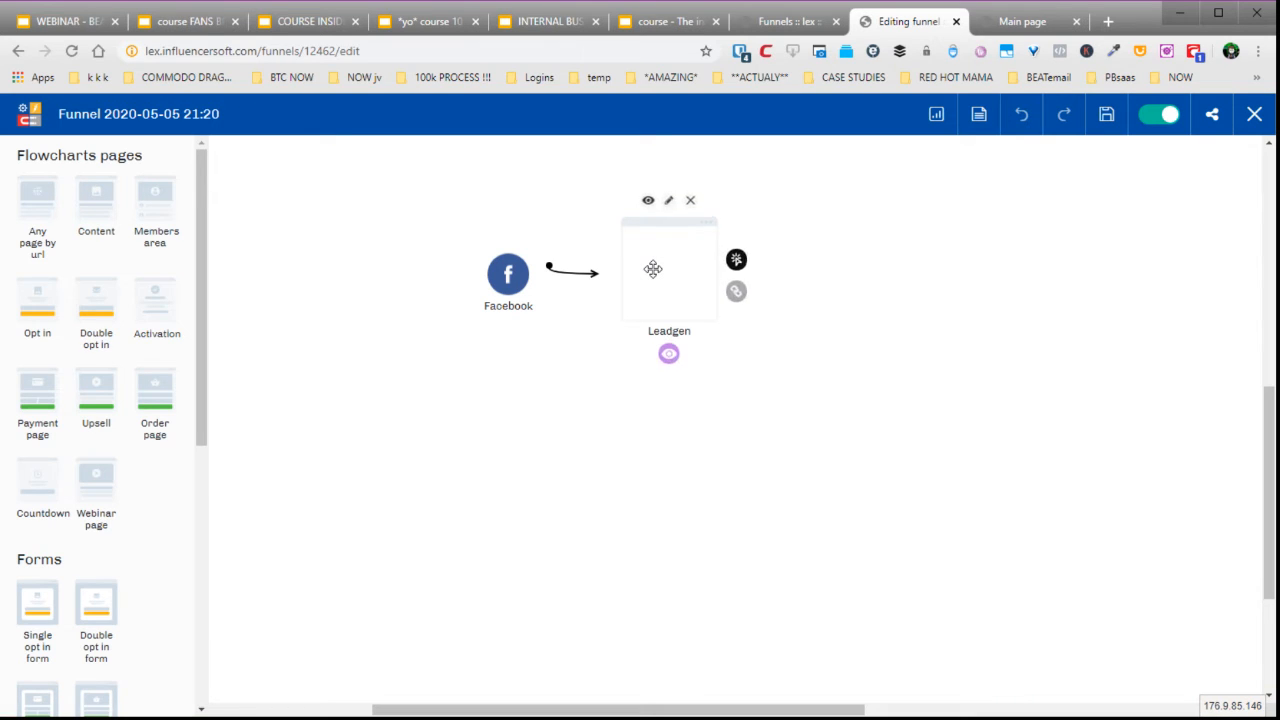
left_click(670, 201)
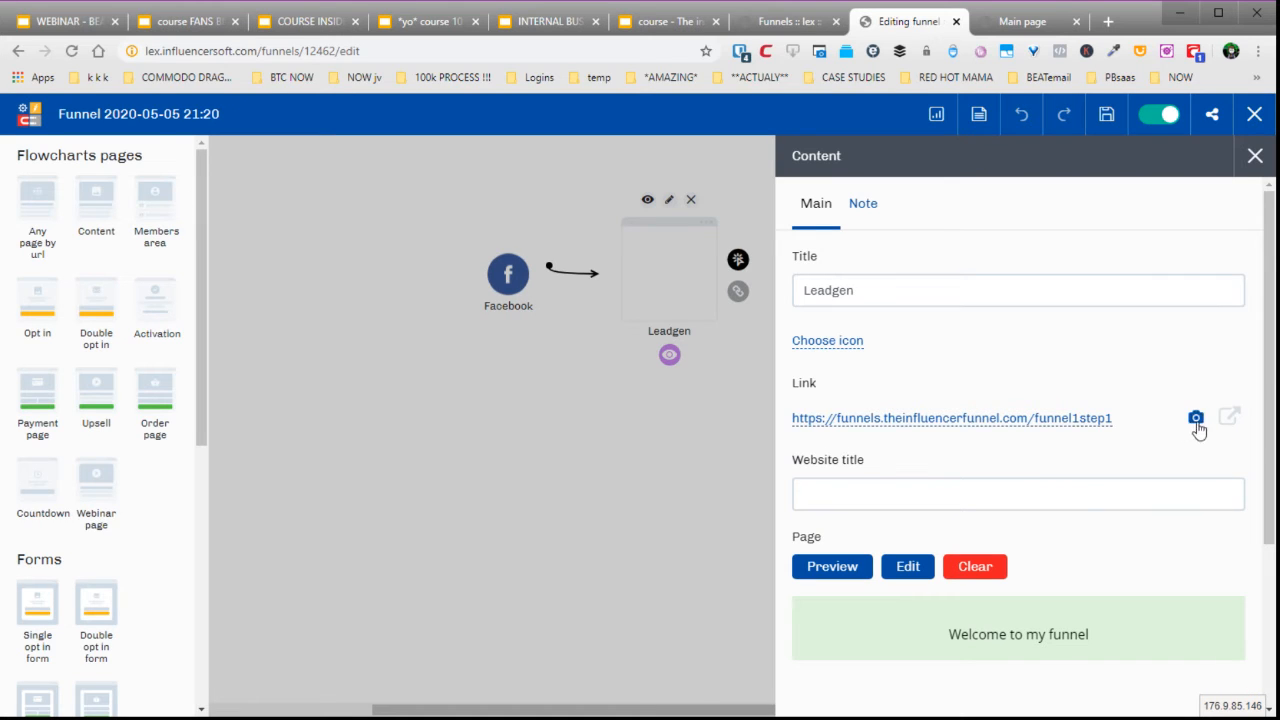
- Open the published Leadgen page and examine the subdomain and the funnel1step1 path in its address
left_click(1230, 419)
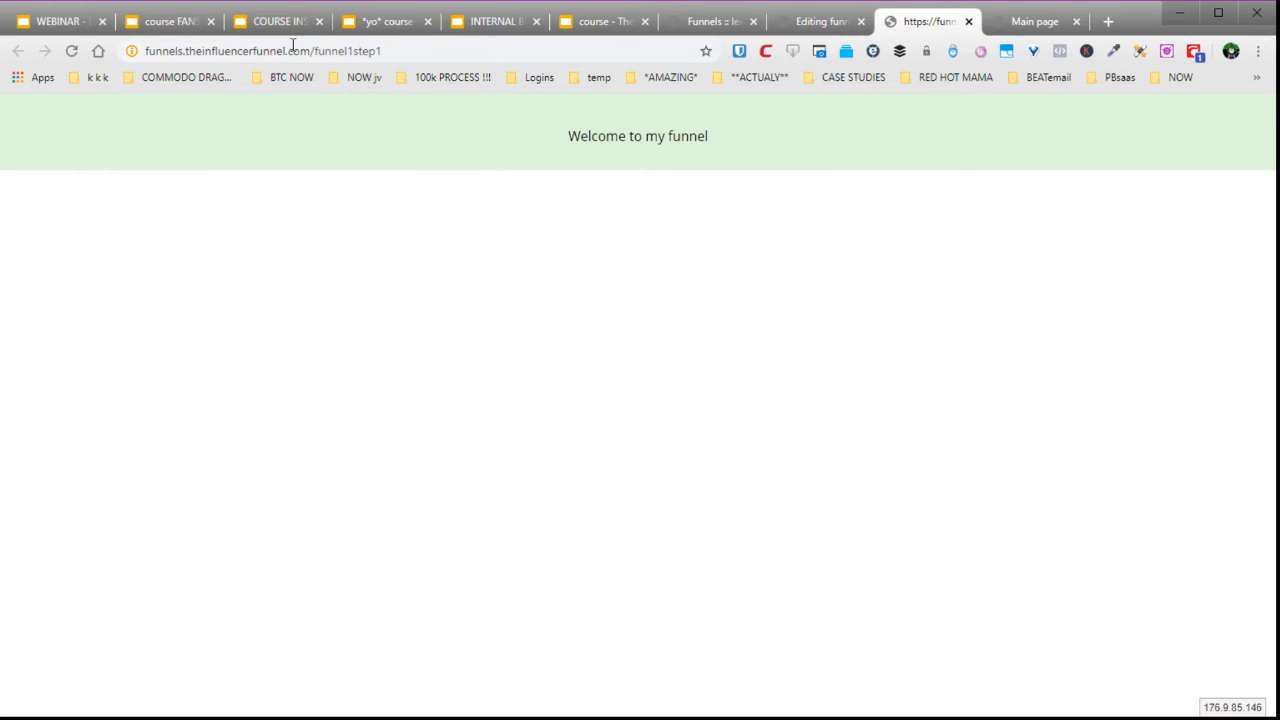
left_click_drag(310, 51, 184, 54)
left_click(218, 52)
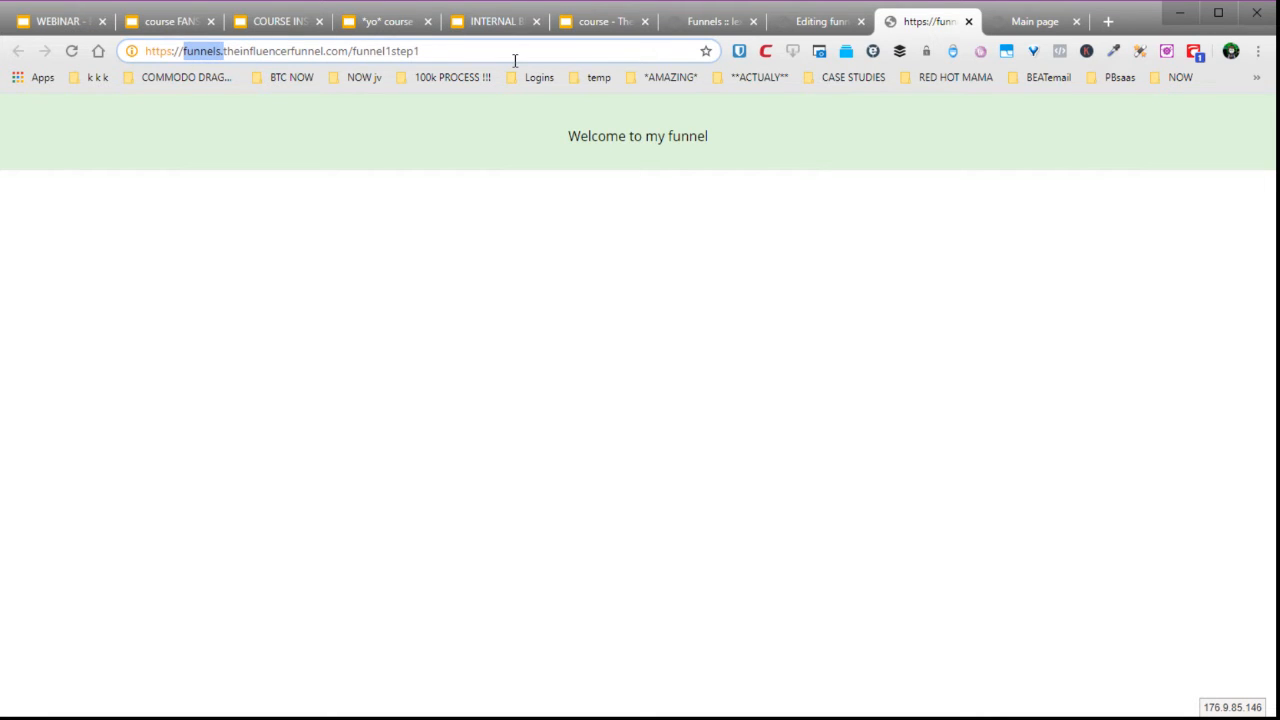
left_click(451, 54)
left_click_drag(446, 51, 353, 50)
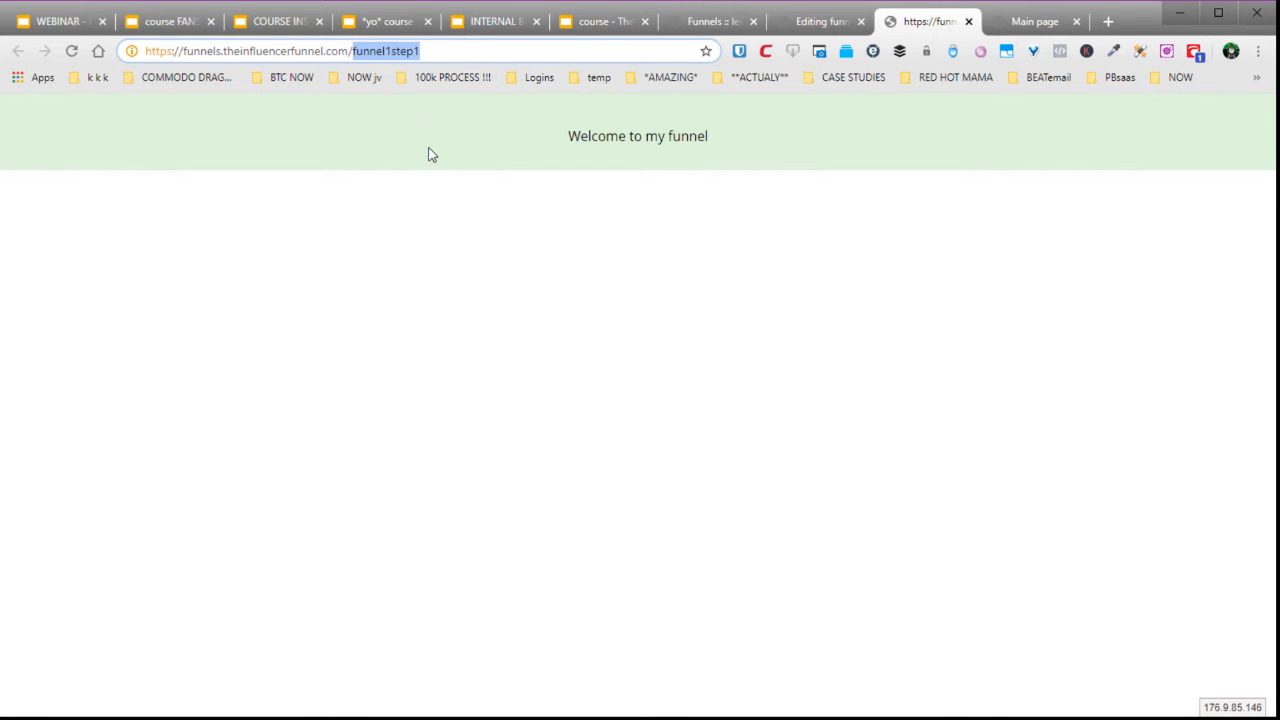
left_click(452, 48)
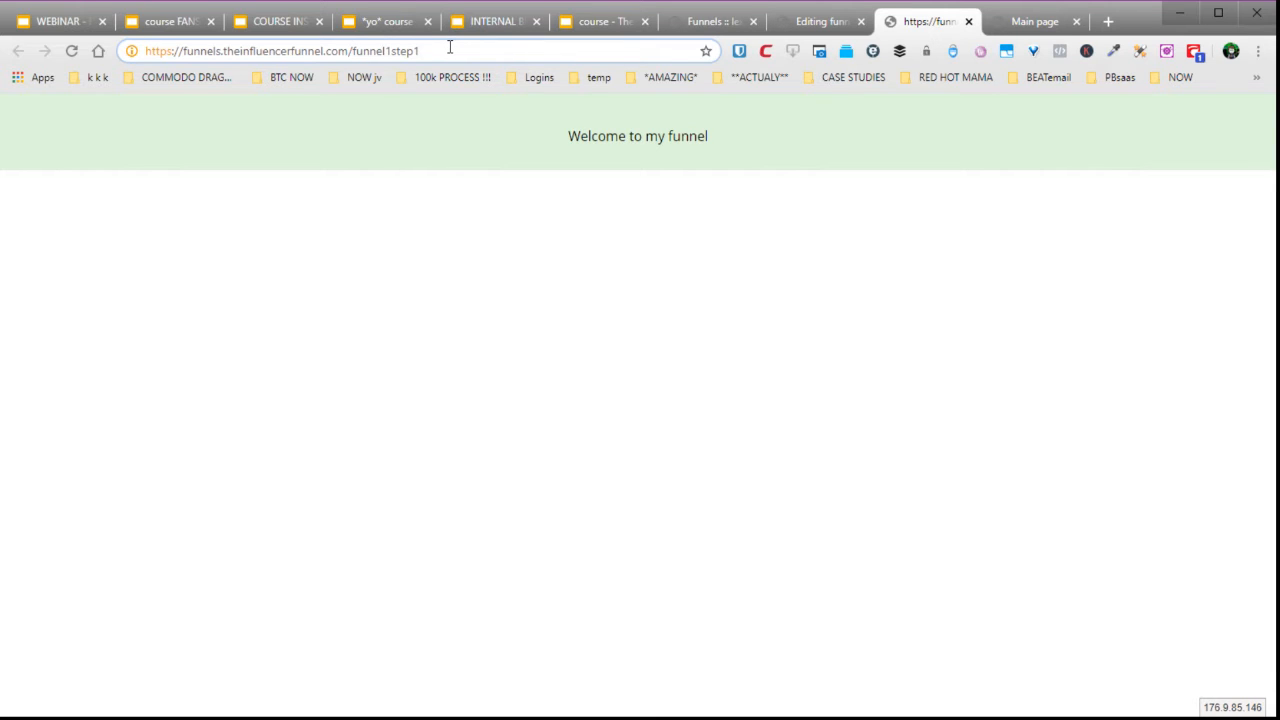
- Compare the main page on funnels.theinfluencerfunnel.com with the funnel page's address, checking its subdomain and path
left_click(1012, 28)
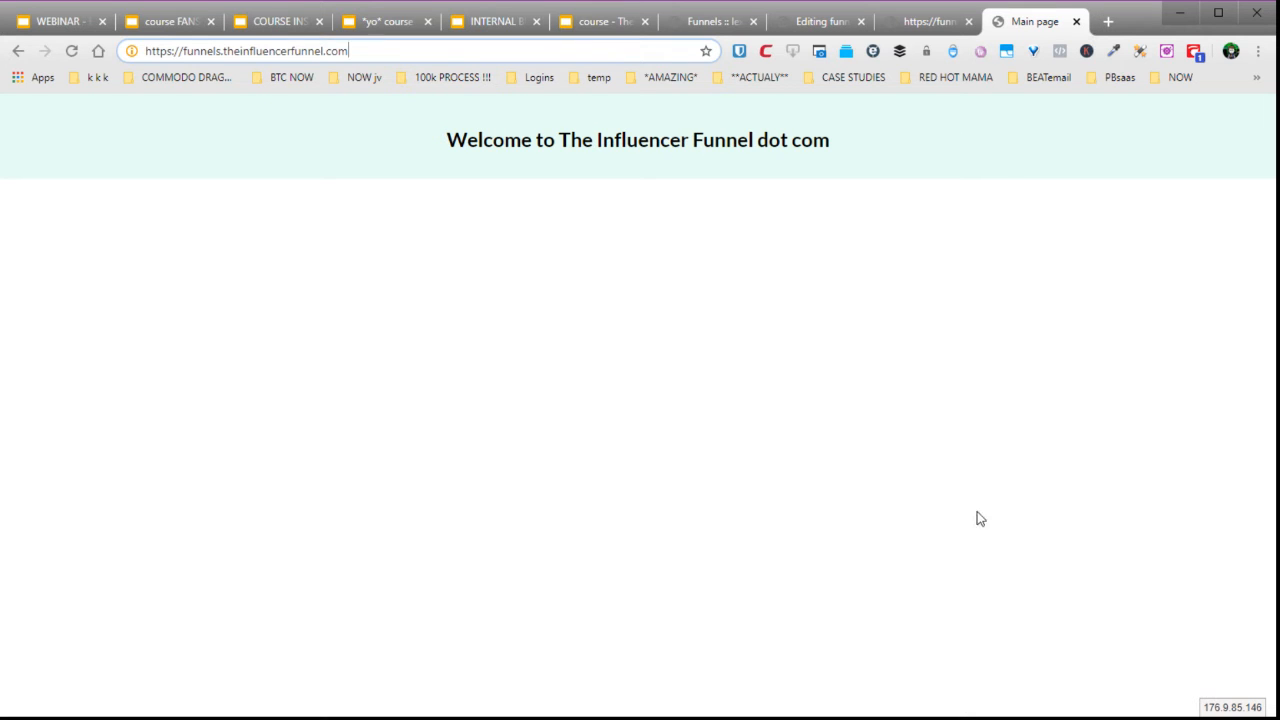
left_click(938, 22)
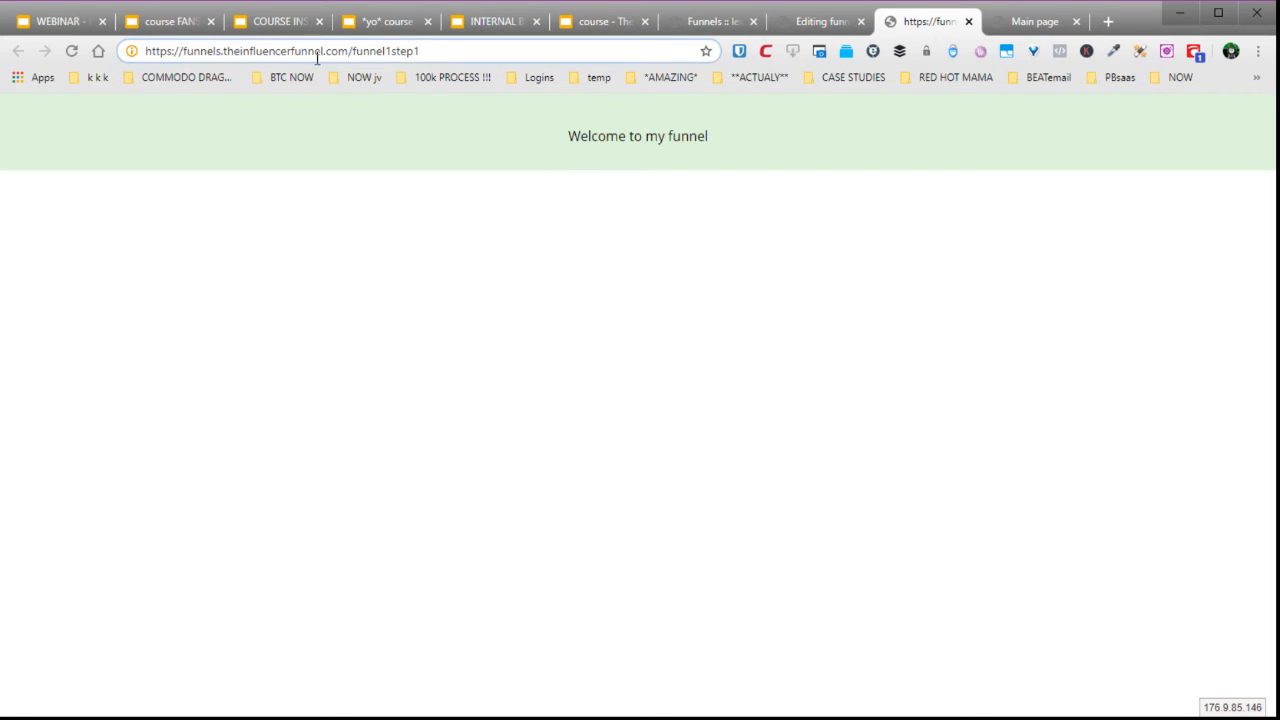
left_click_drag(352, 47, 177, 54)
left_click(218, 51)
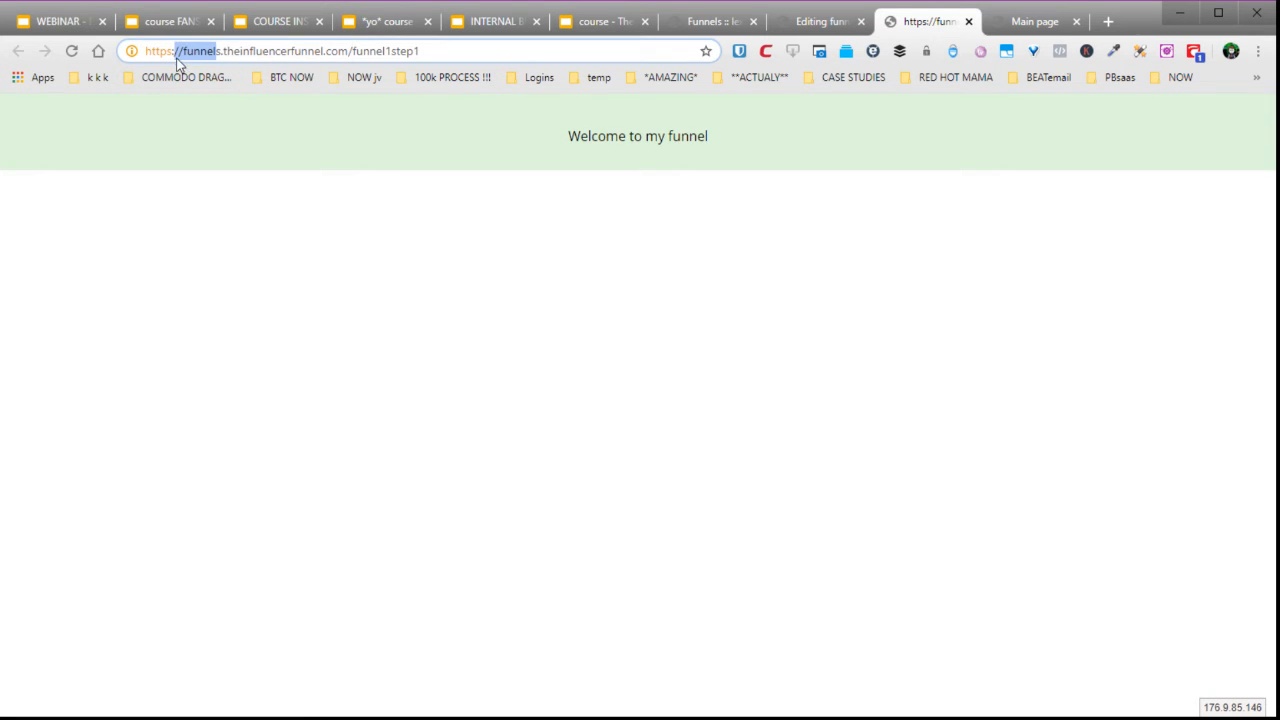
left_click_drag(429, 50, 353, 47)
left_click(429, 51)
mouse_move(391, 50)
left_mouse_down()
mouse_move(352, 50)
mouse_move(391, 50)
left_mouse_up()
left_click(421, 50)
- Return to the funnel editor and view the live Leadgen page from its flowchart block to check its address
left_click(820, 22)
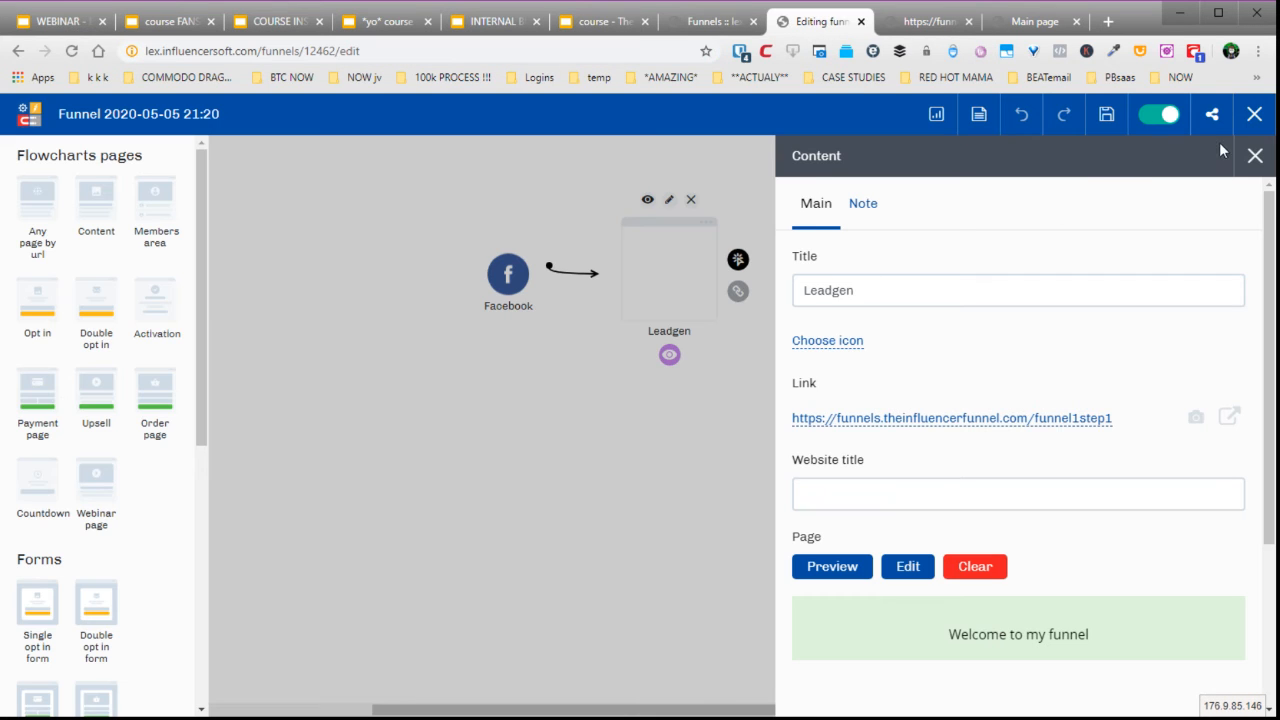
left_click(1254, 157)
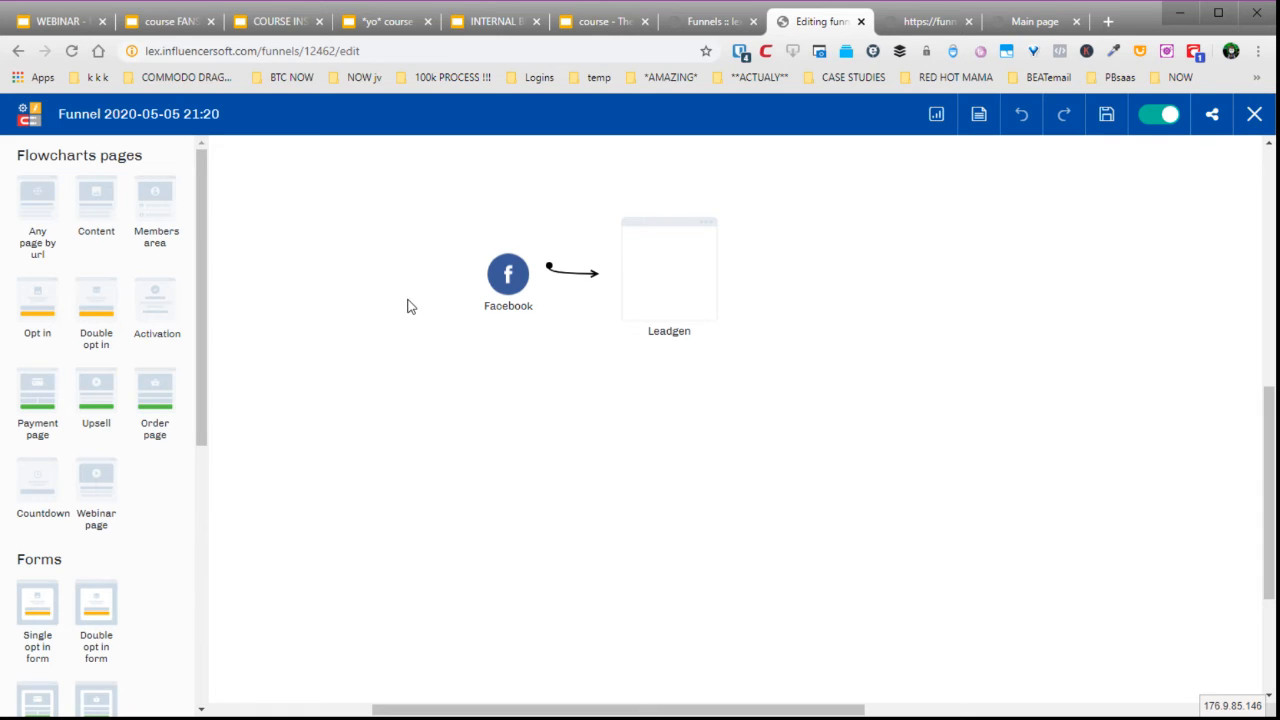
mouse_move(652, 263)
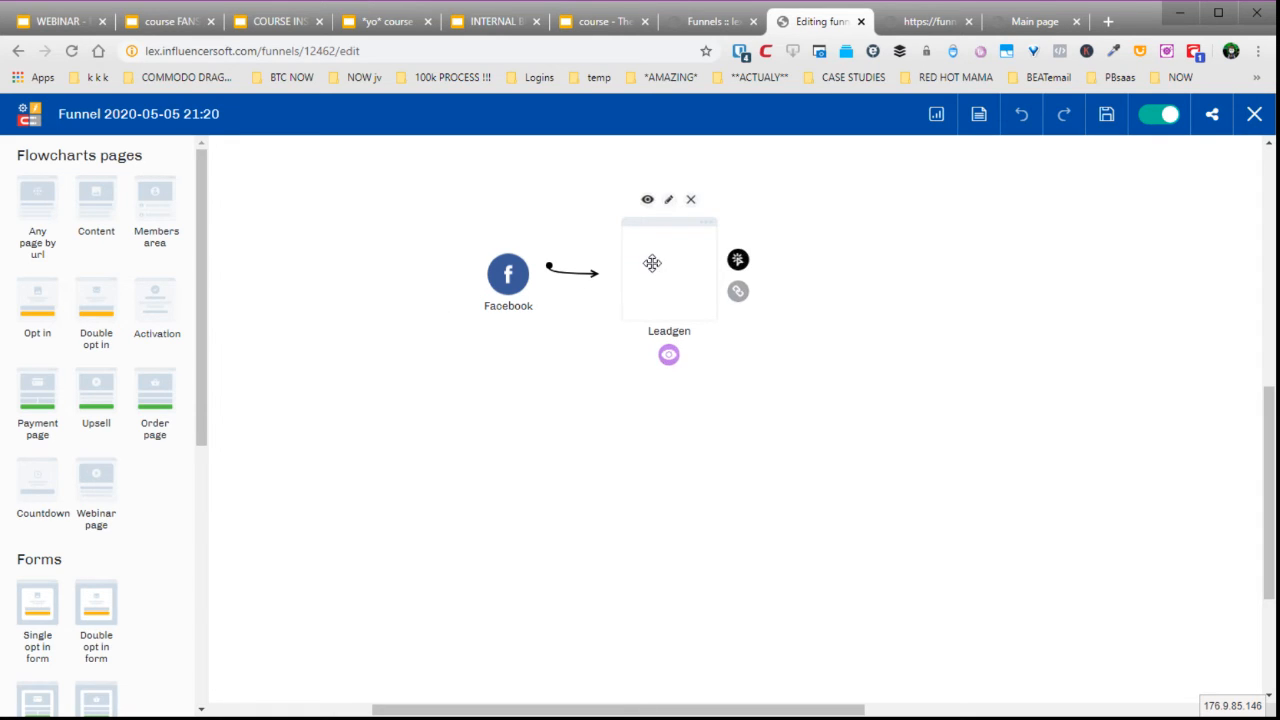
left_click(647, 201)
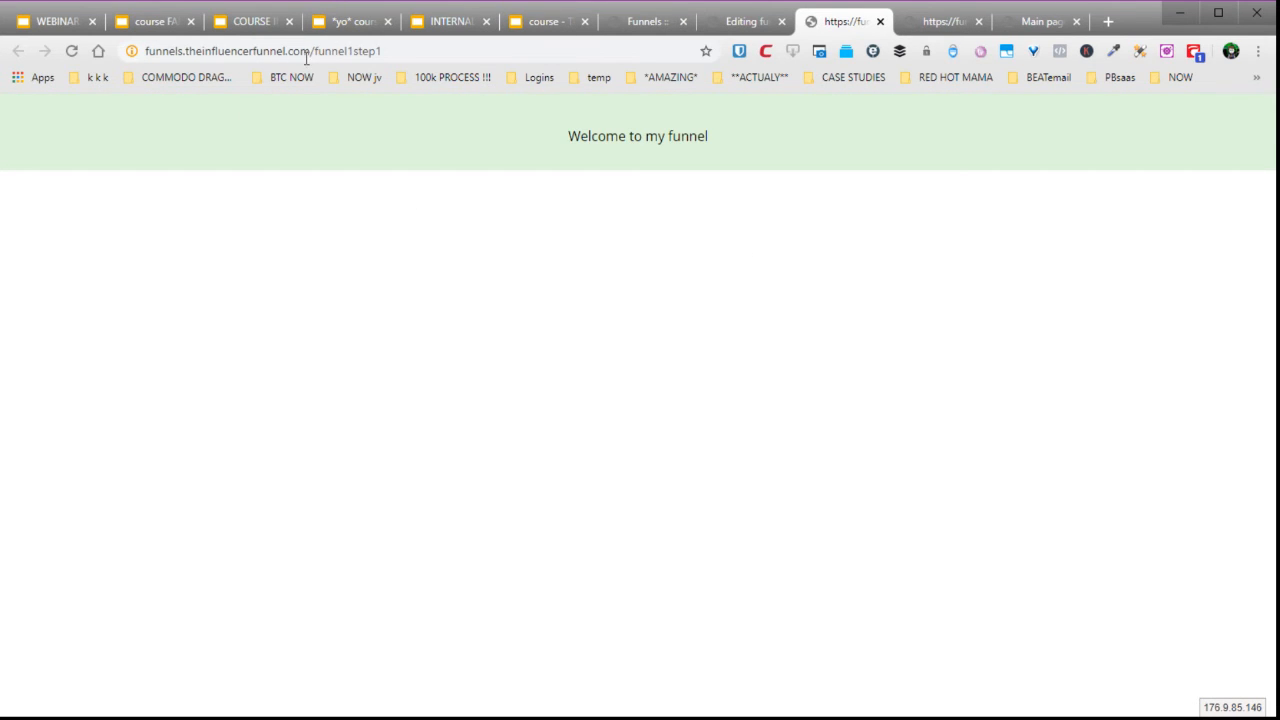
left_click_drag(310, 50, 180, 52)
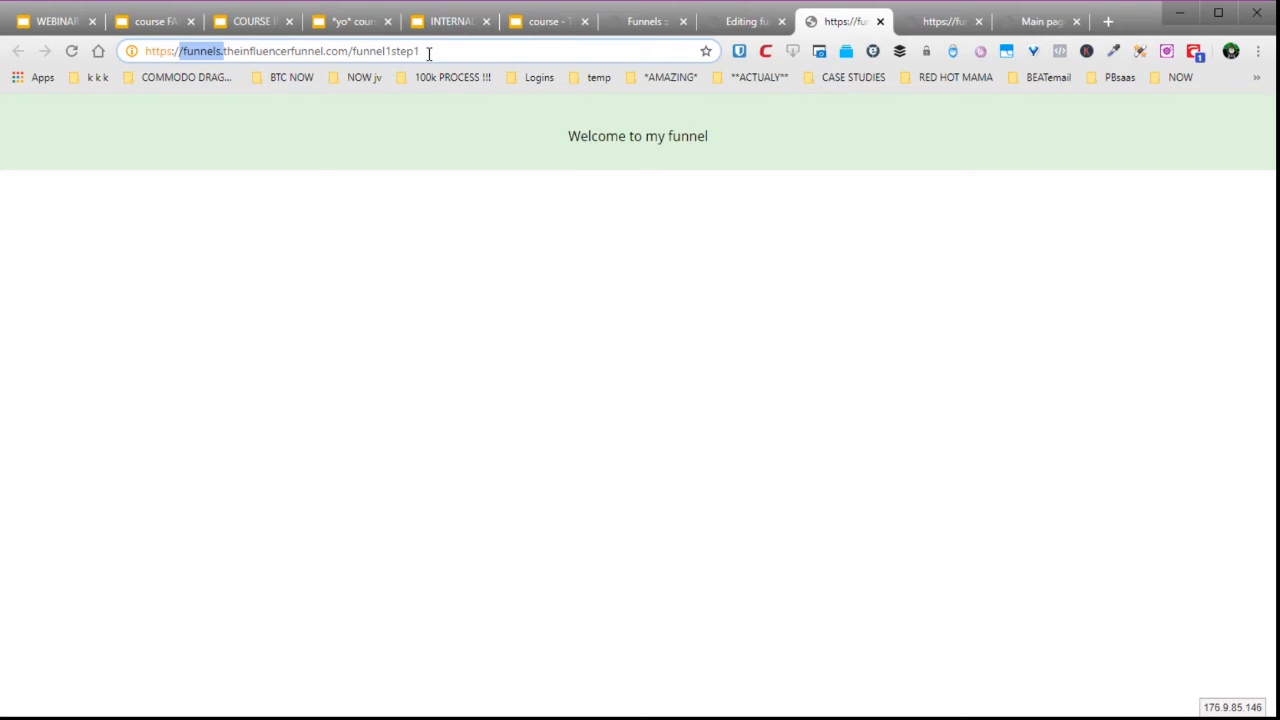
left_click_drag(429, 52, 352, 51)
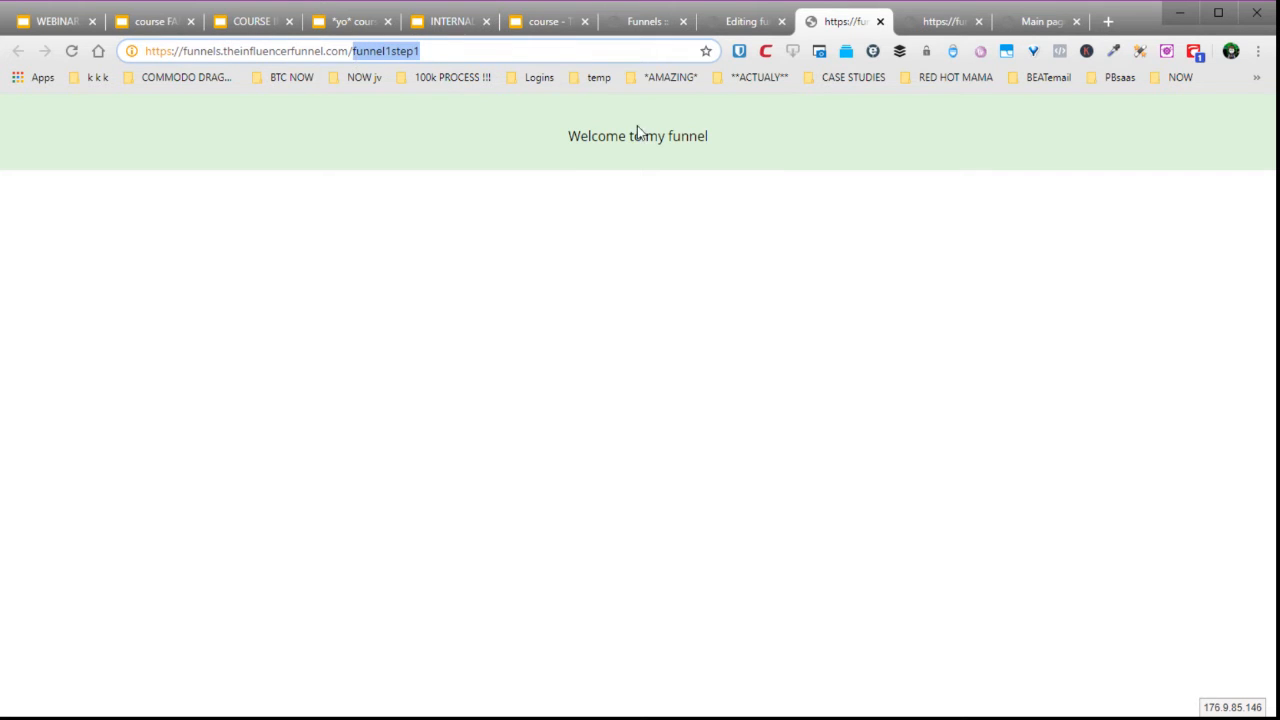
left_click(880, 21)
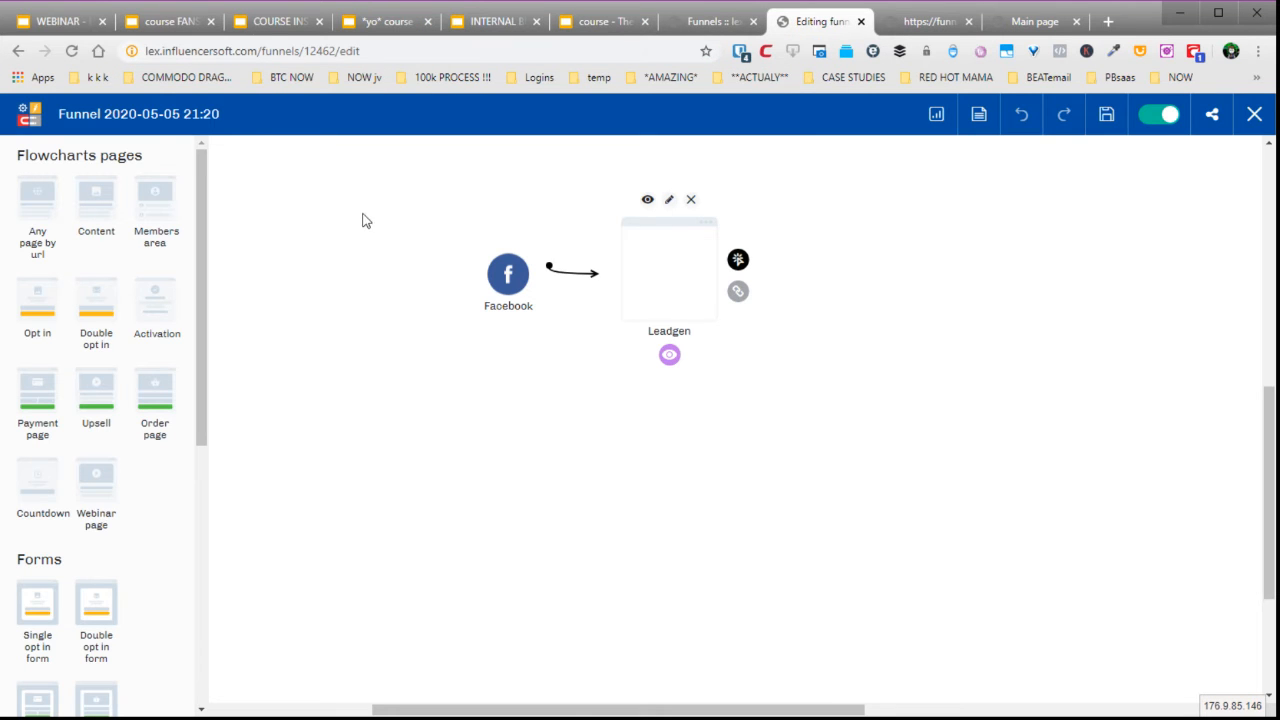
- Add a Content page to the flowchart beside Leadgen and connect Leadgen to it
left_click_drag(99, 201, 821, 196)
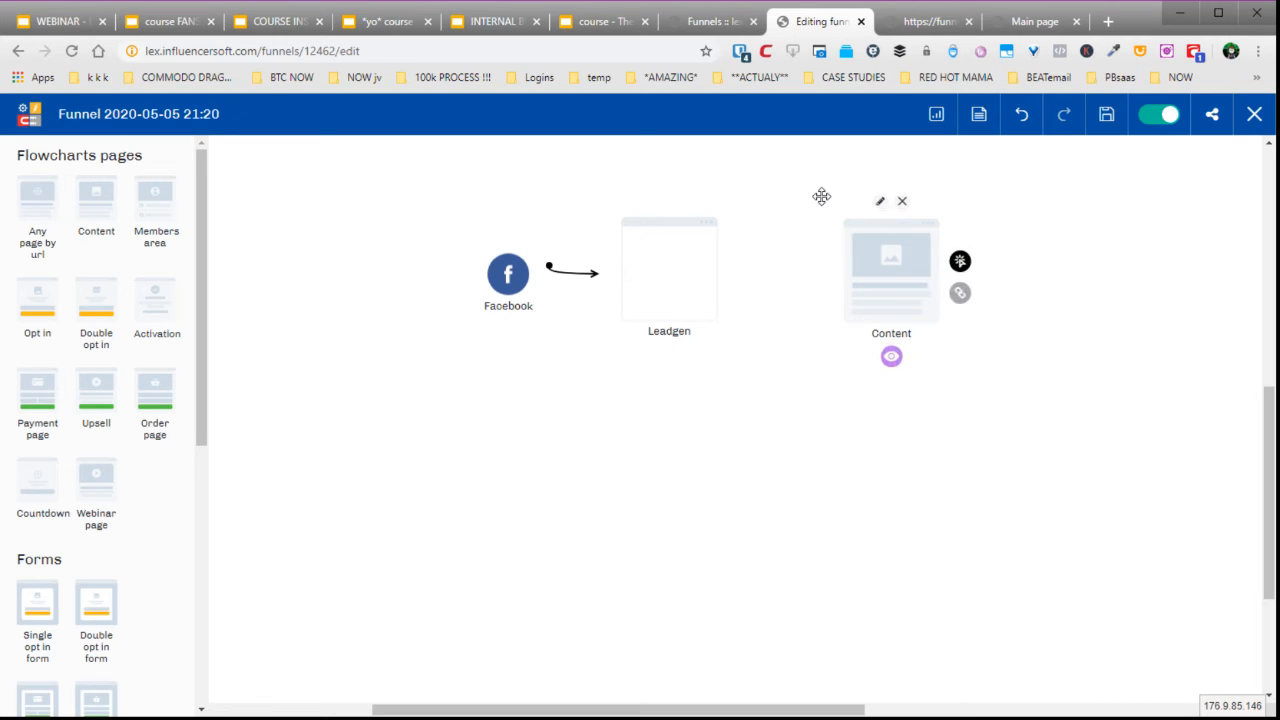
mouse_move(678, 261)
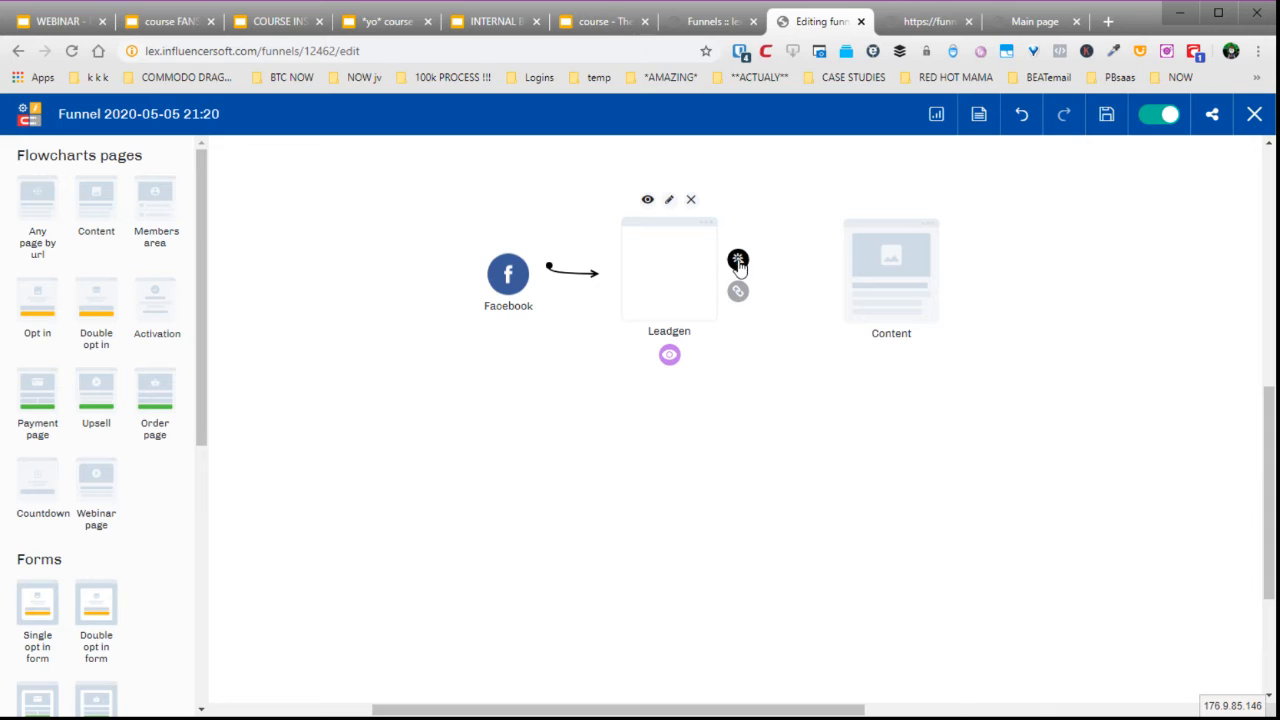
left_click_drag(740, 261, 879, 265)
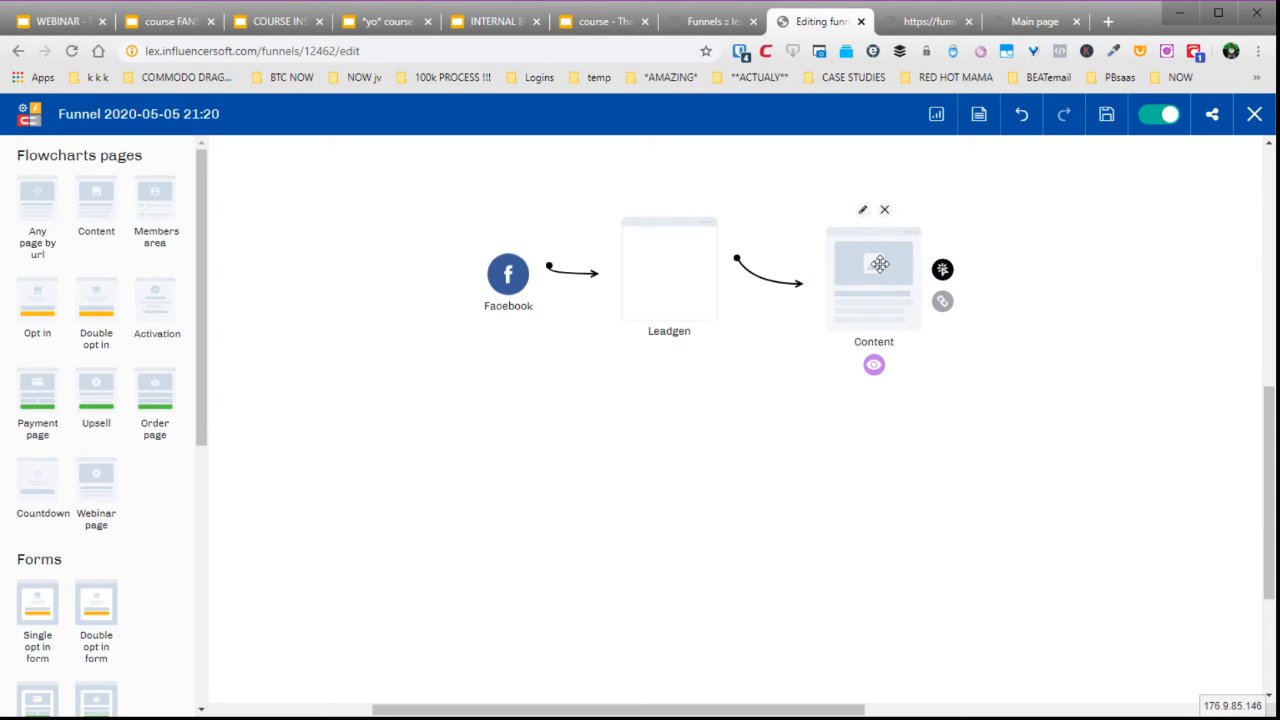
- Set the new Content page's title to "watch video 1"
left_click(860, 214)
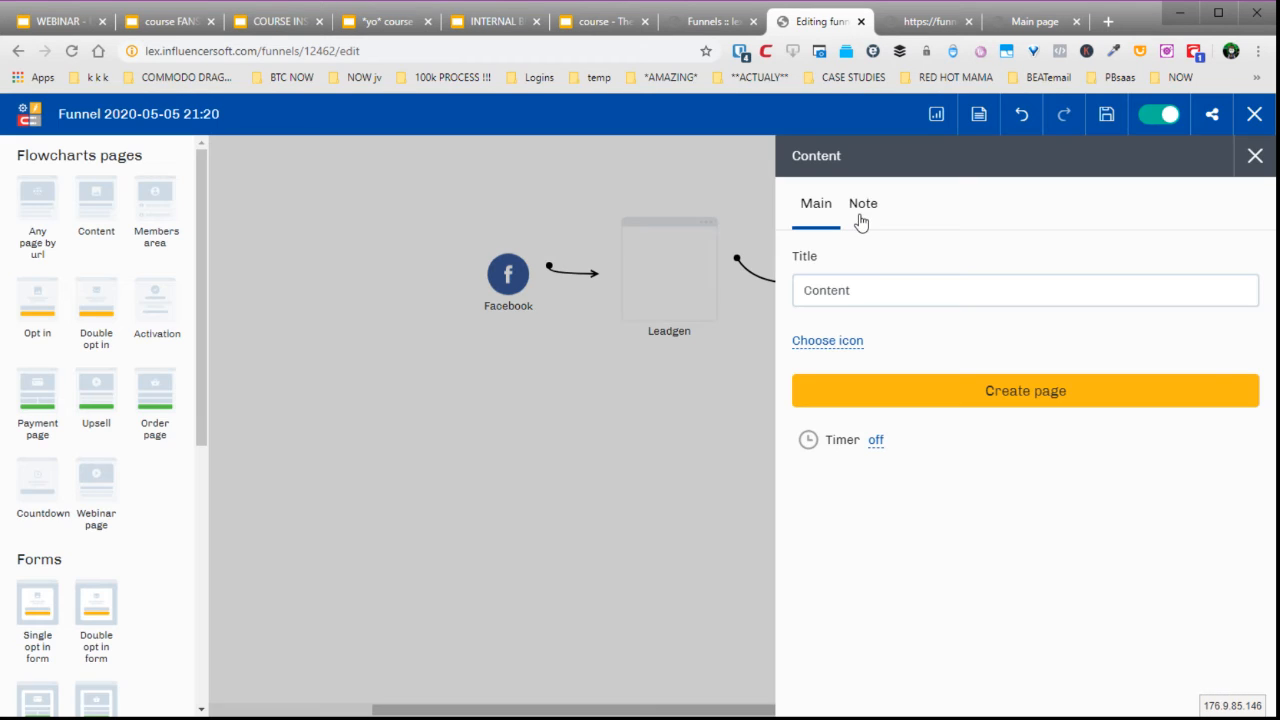
left_click(836, 289)
double_click(836, 289)
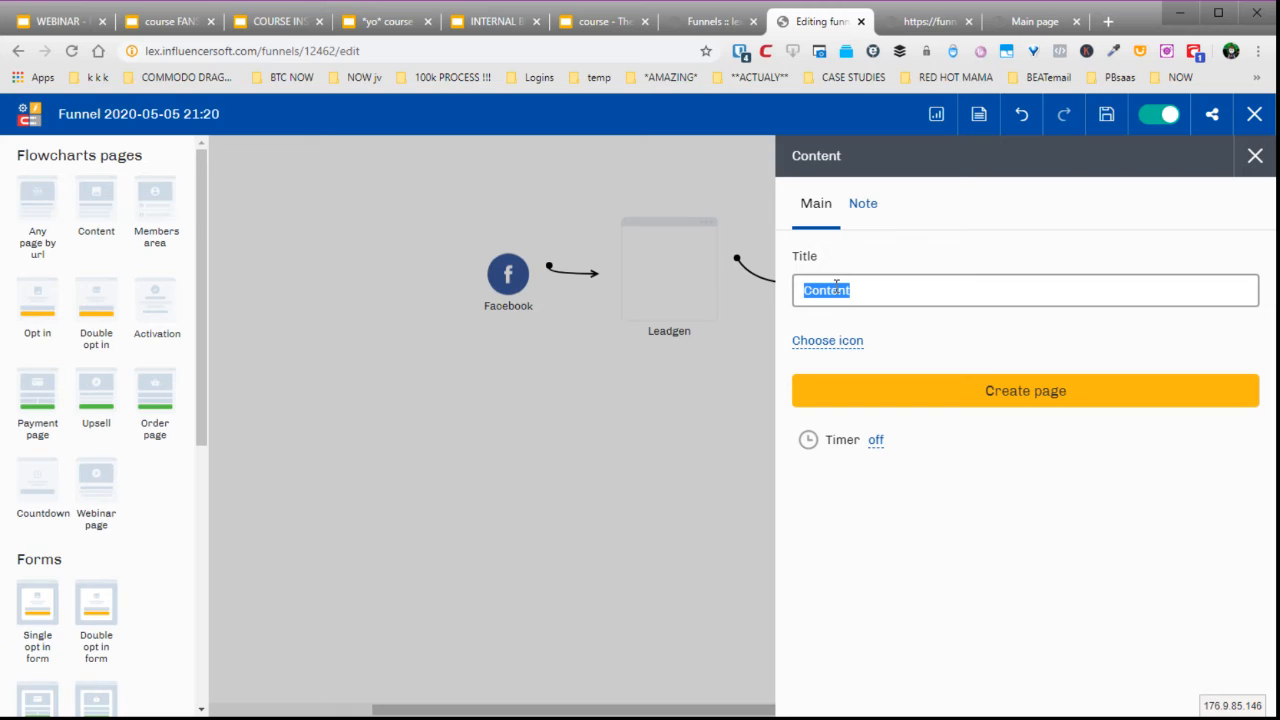
type("watch video 1")
- Create the page for this funnel step from the Empty template, found among all page templates
left_click(1036, 392)
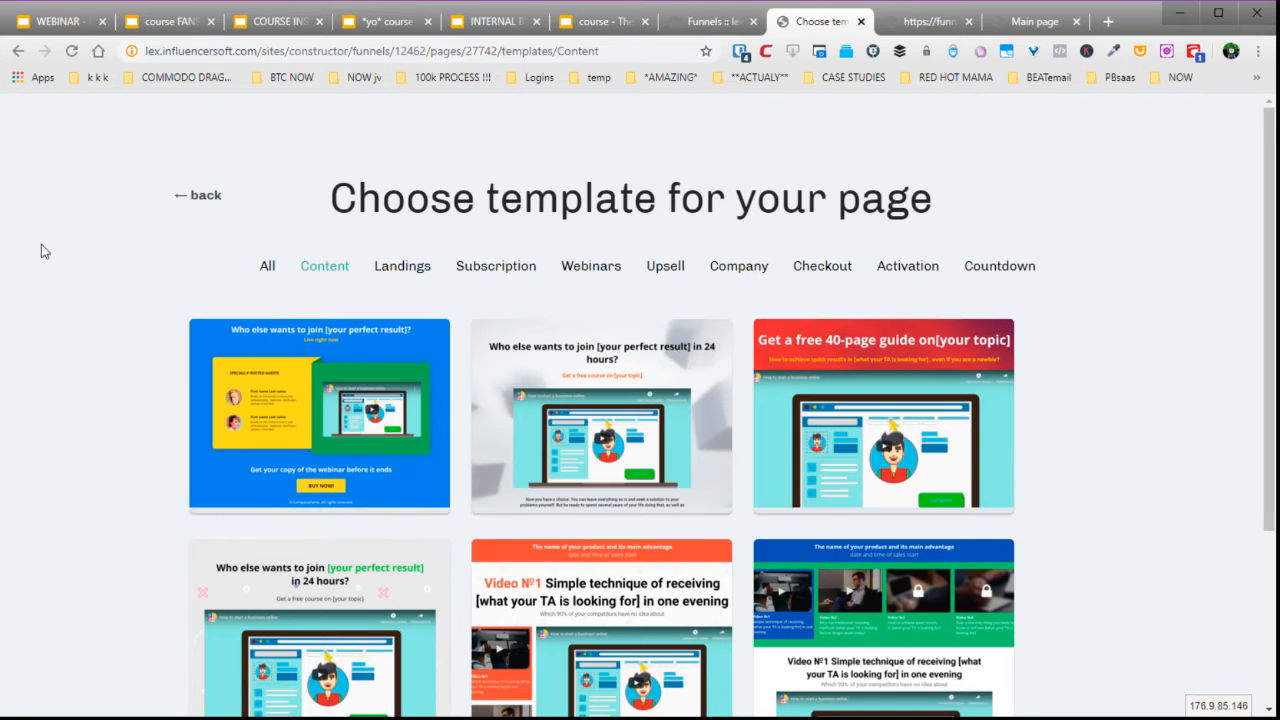
left_click(498, 266)
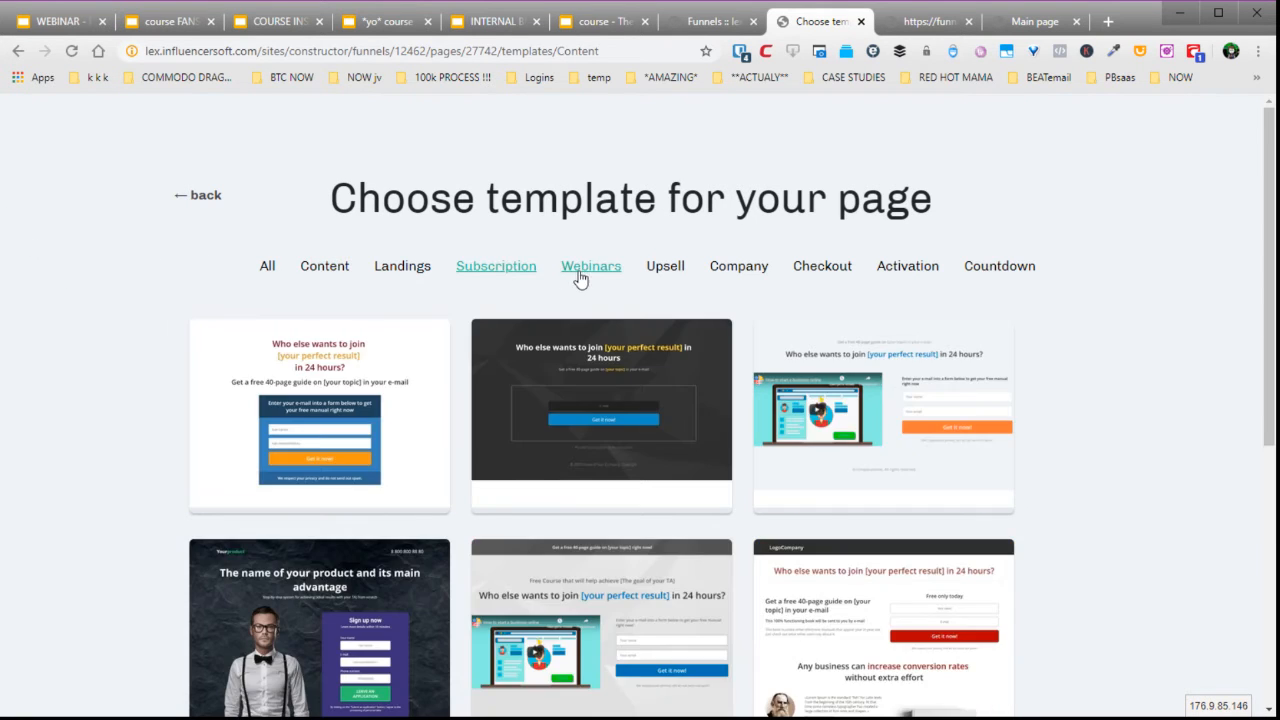
left_click(589, 266)
left_click(268, 266)
mouse_move(268, 392)
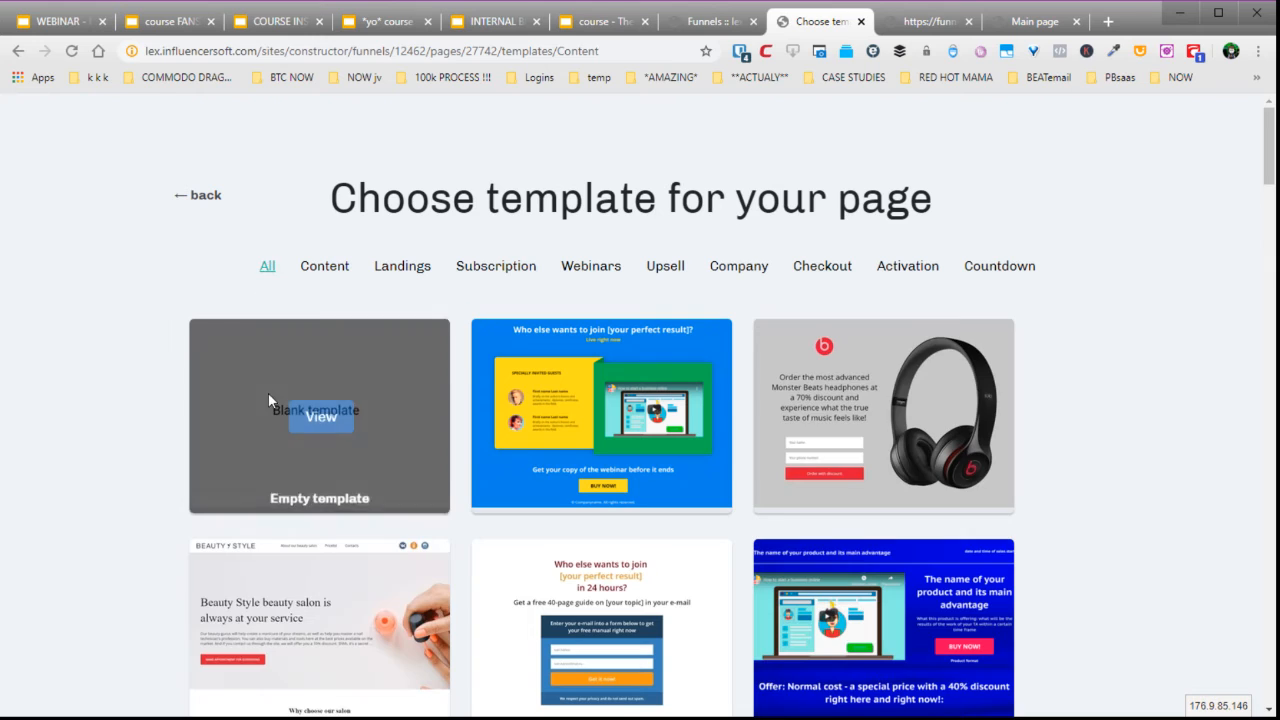
left_click(321, 416)
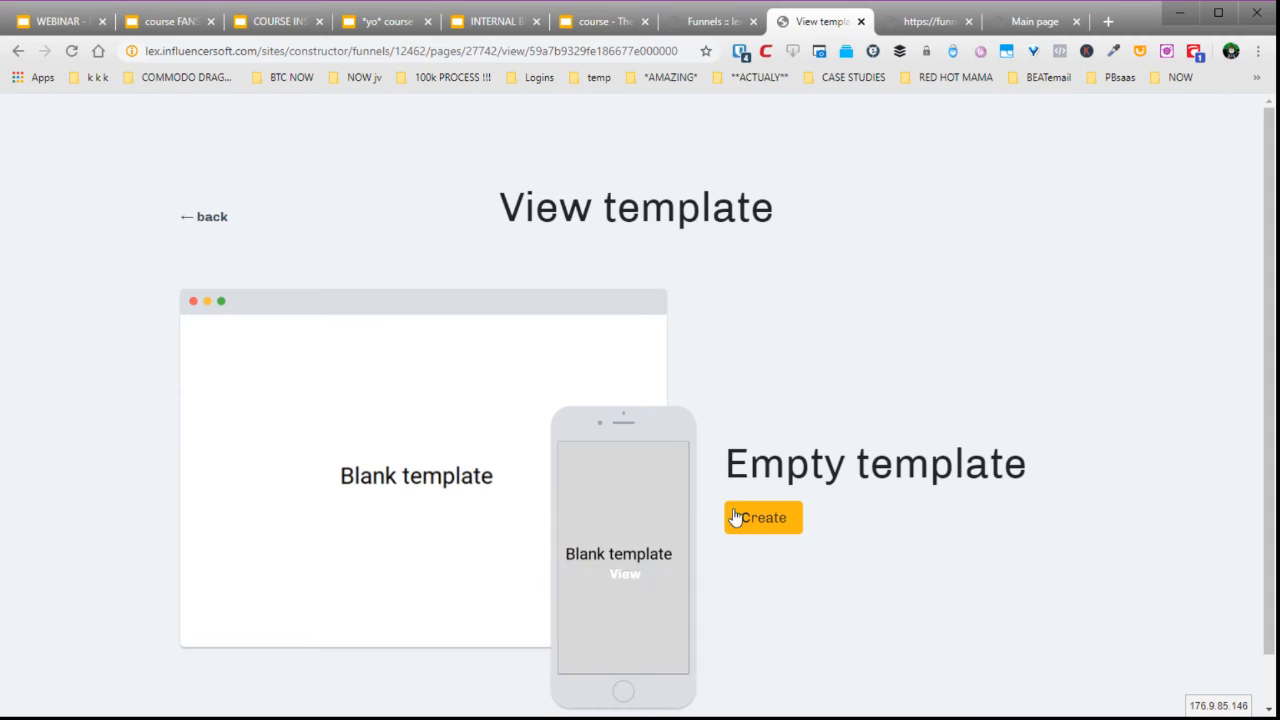
left_click(750, 517)
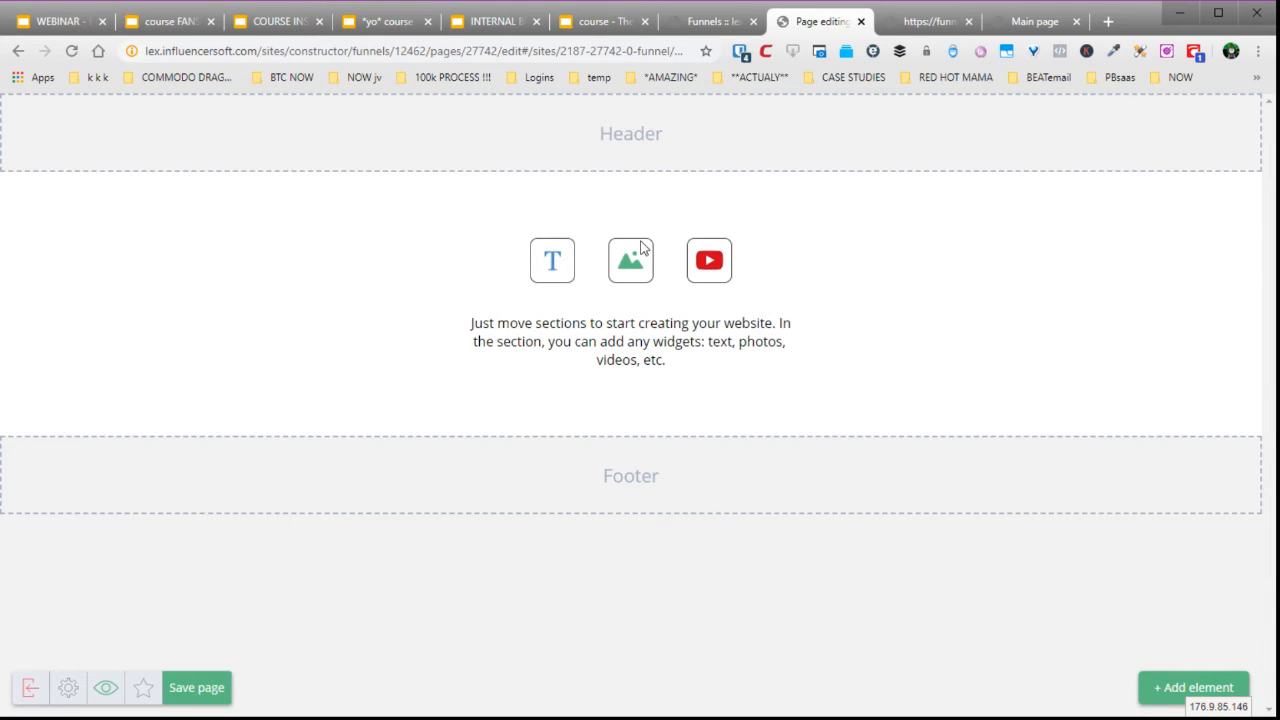
- Delete the image widget with the text, picture and video icons from the page's section
mouse_move(632, 261)
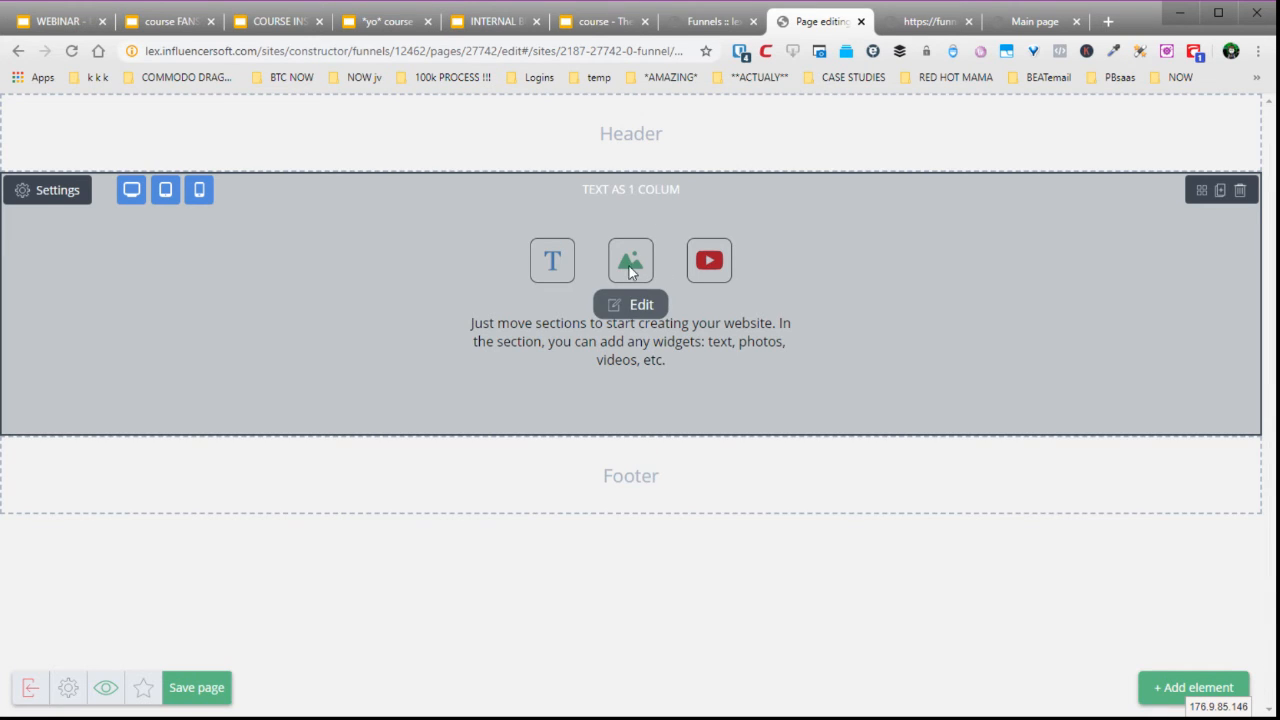
left_click(624, 266)
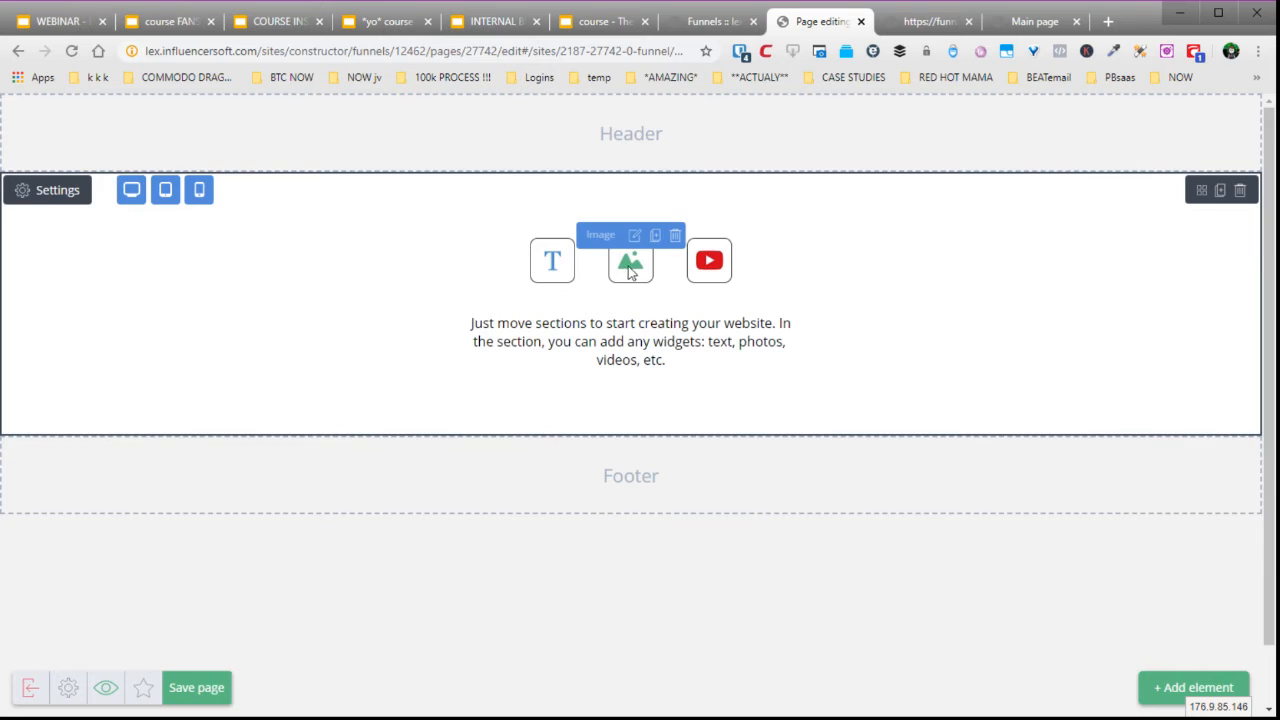
left_click(676, 238)
left_click(586, 325)
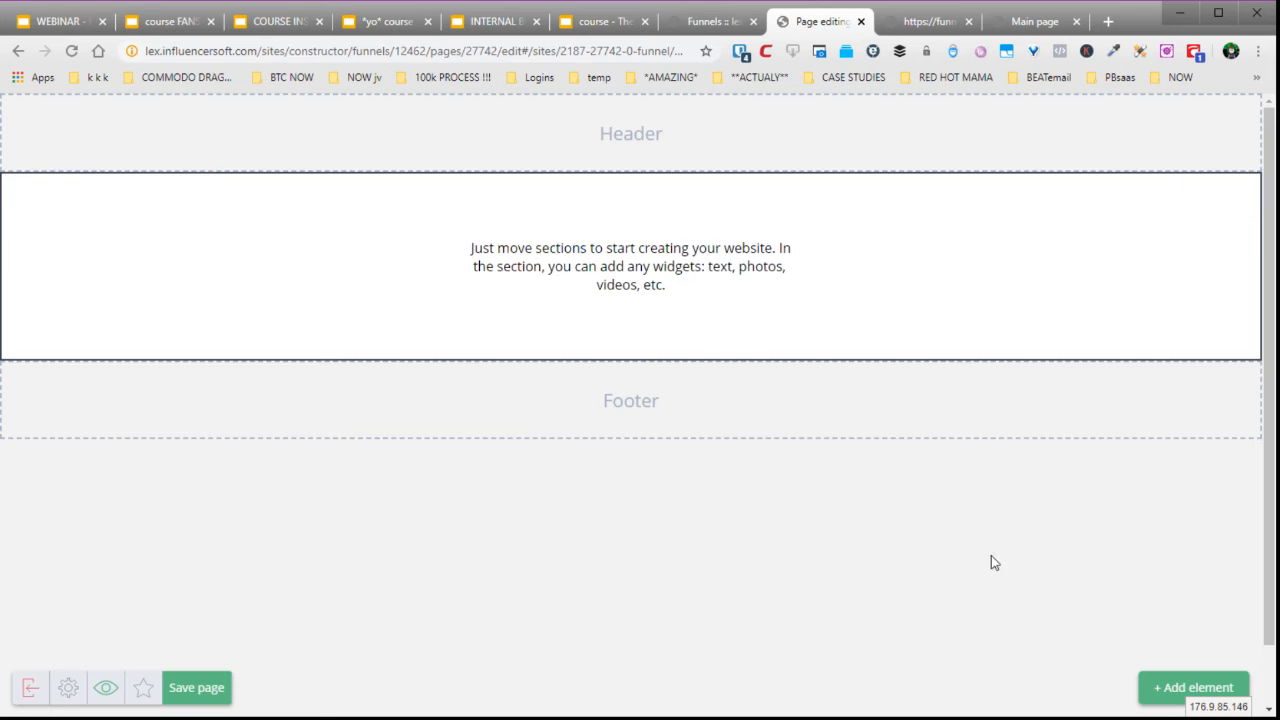
- Add a Video widget to the section, directly below the placeholder text
left_click(1194, 687)
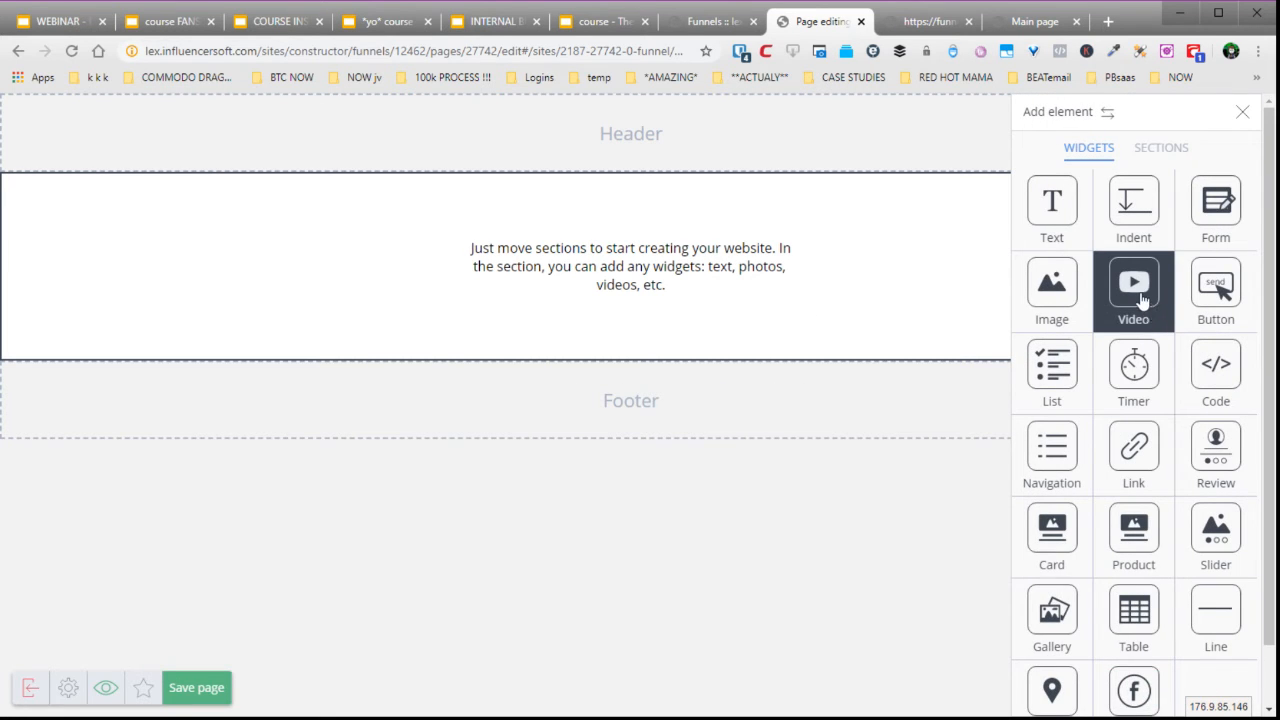
left_click_drag(1141, 300, 620, 308)
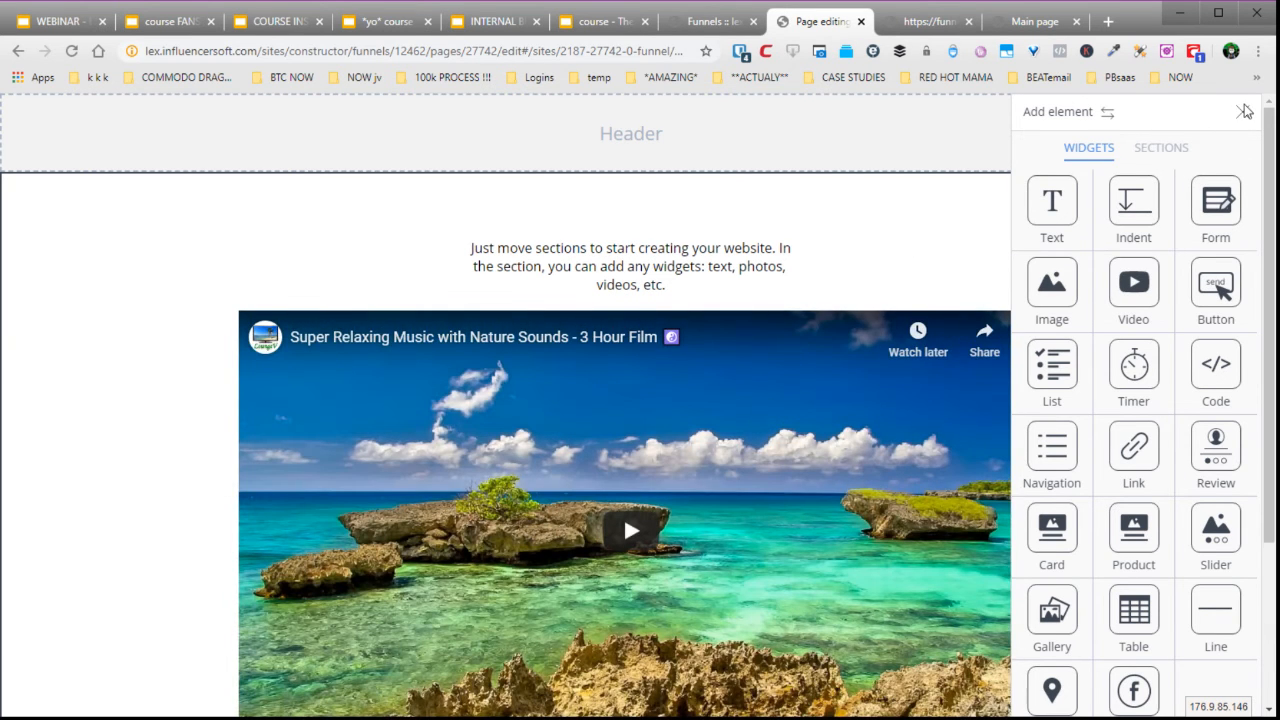
left_click(1242, 111)
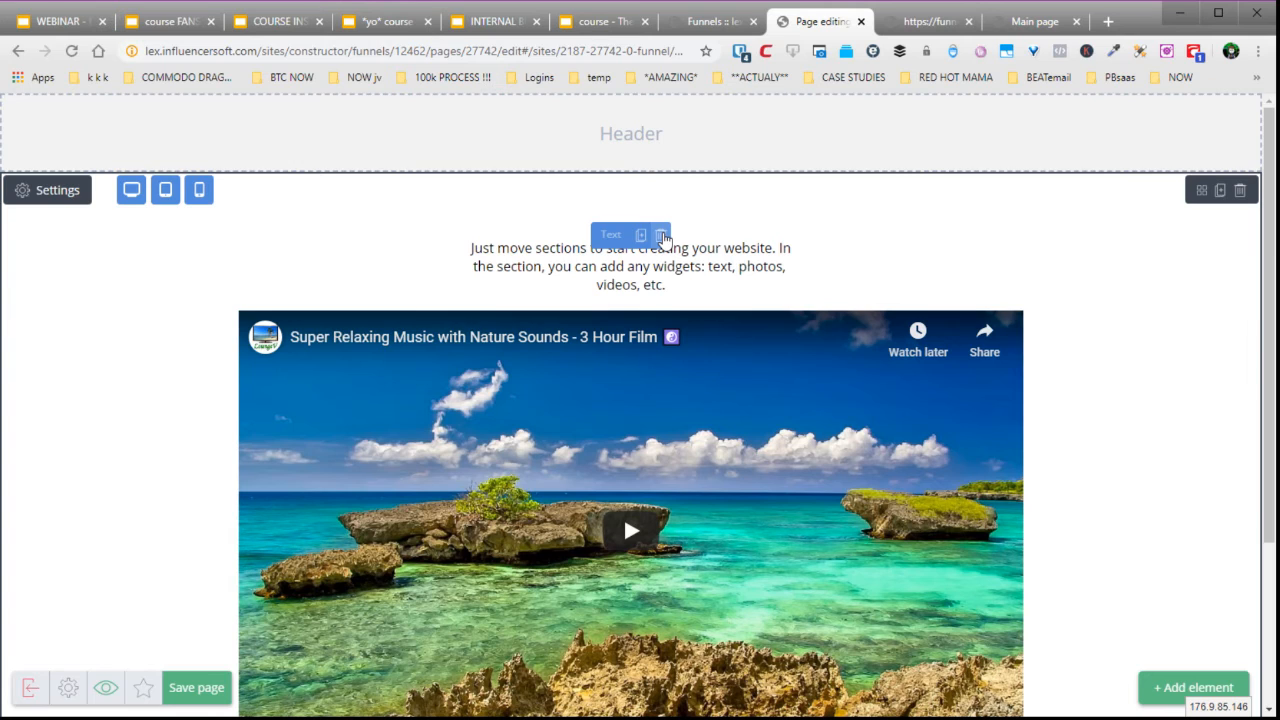
- Delete the placeholder text block above the video and save the page
left_click(663, 236)
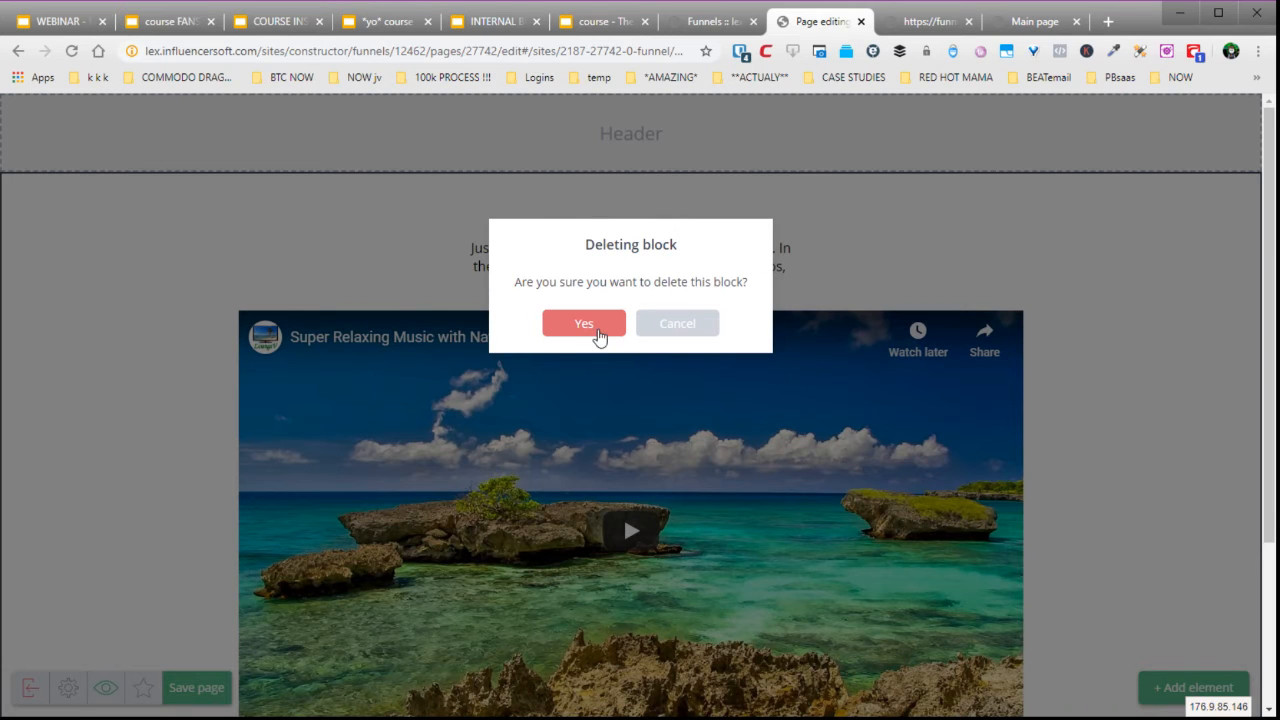
left_click(597, 331)
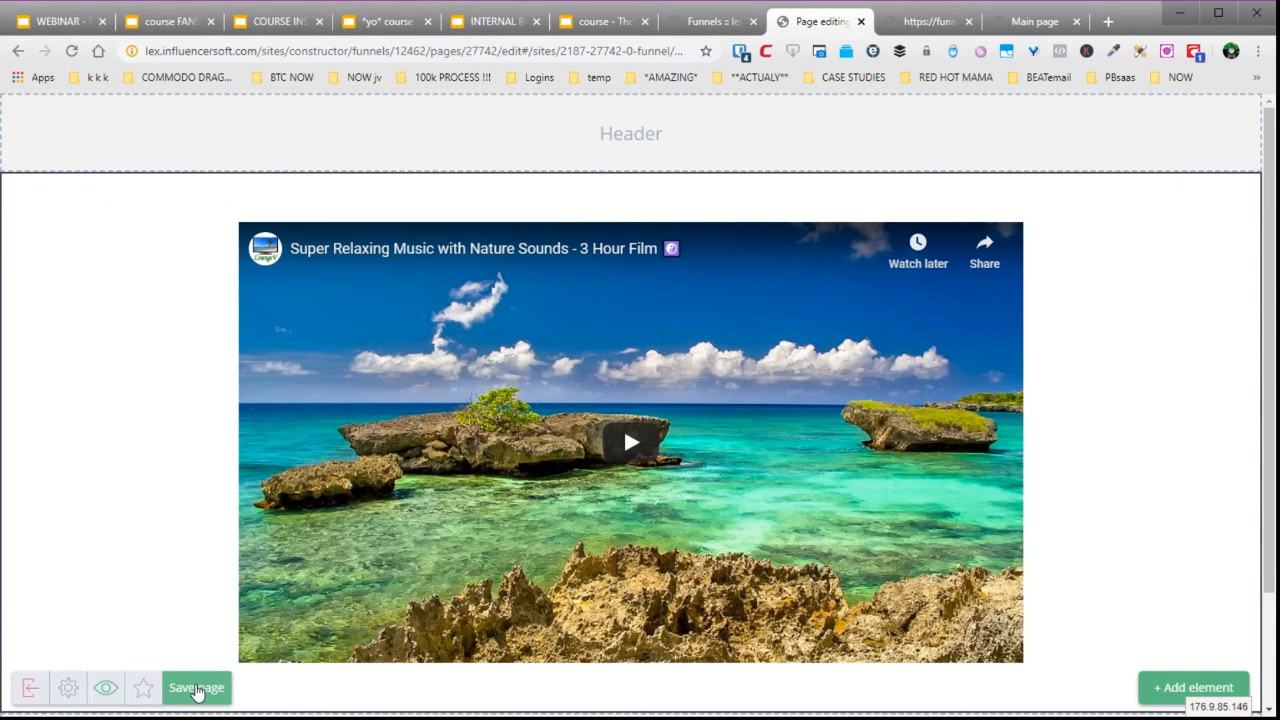
left_click(192, 690)
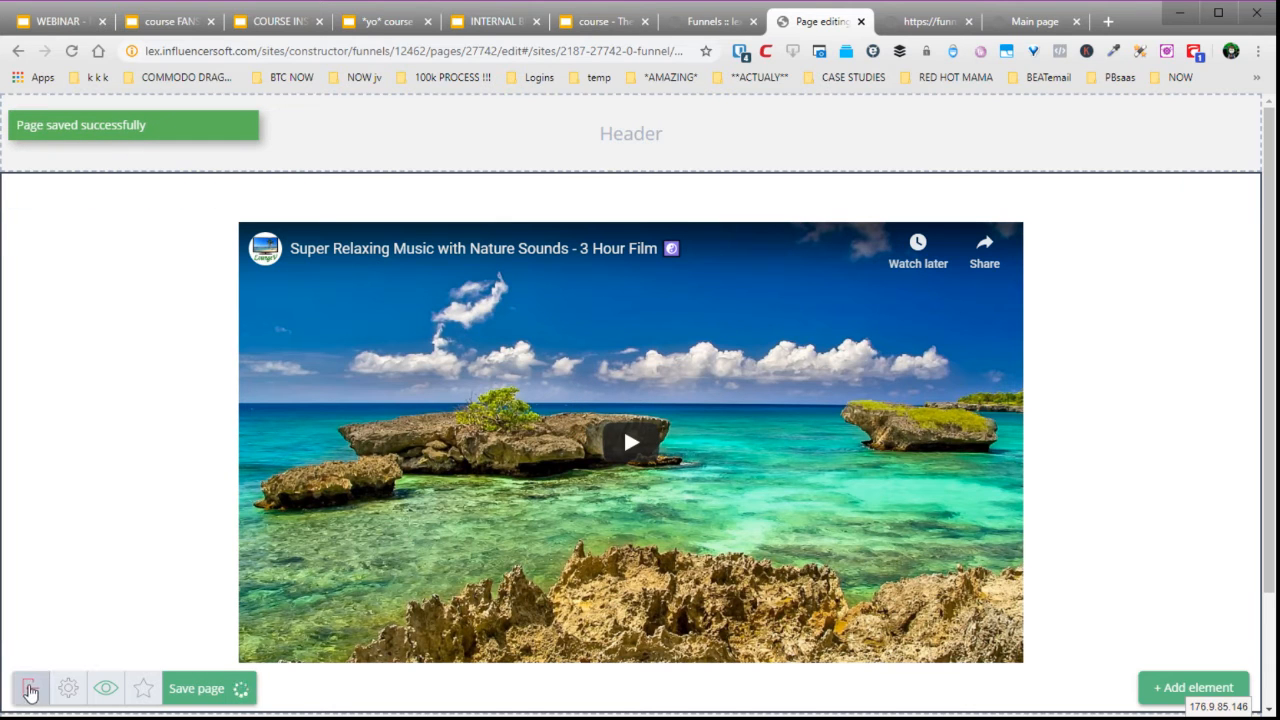
left_click(70, 690)
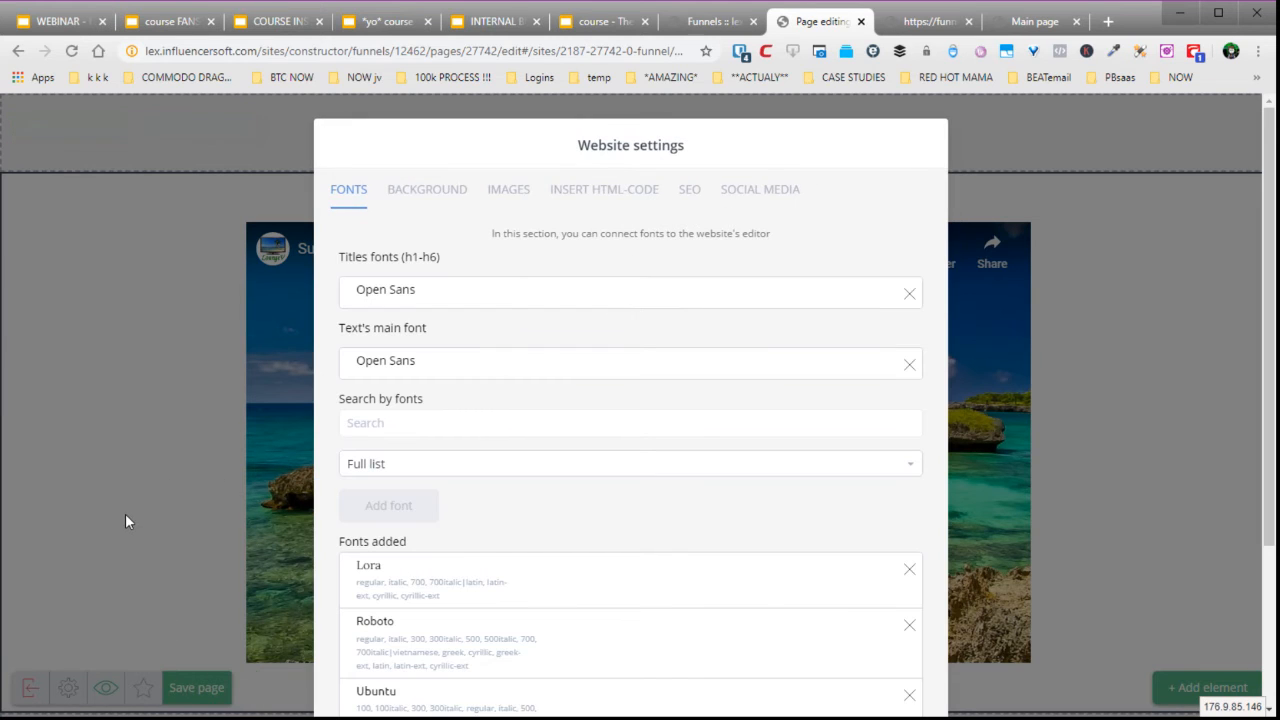
left_click(1128, 244)
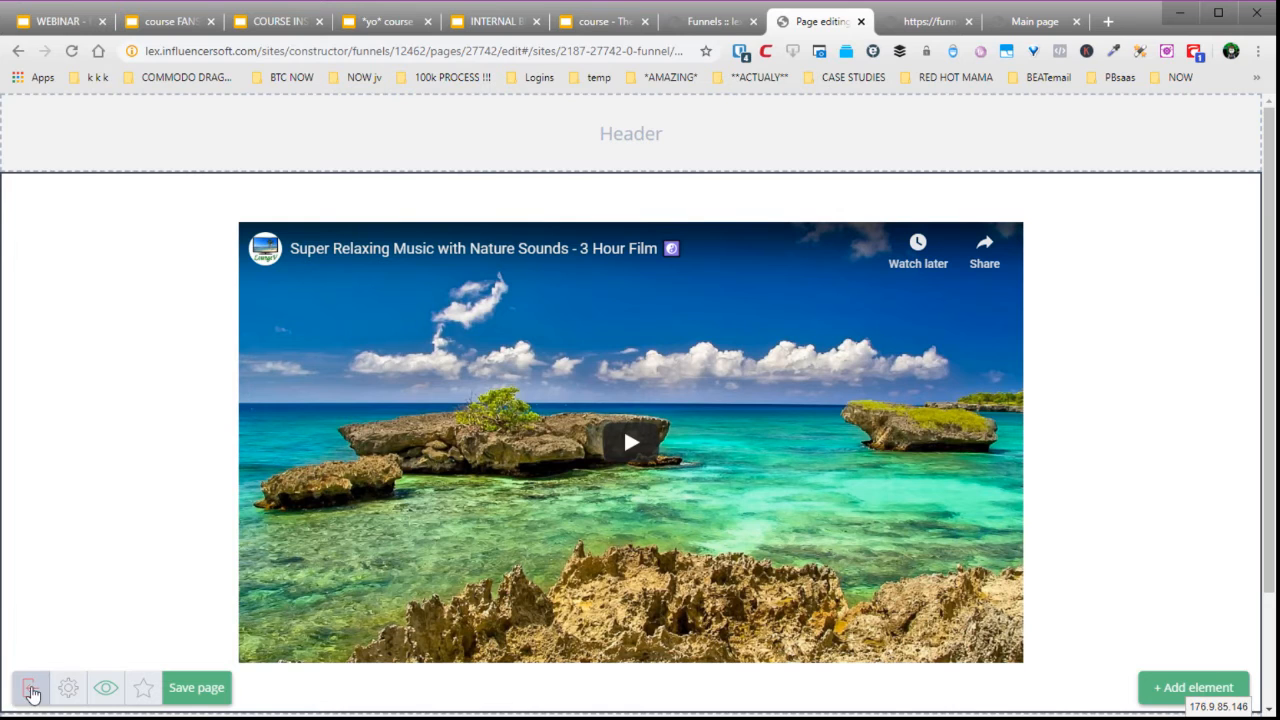
- Exit the page editor and close the content step's settings to return to the funnel flowchart
left_click(36, 689)
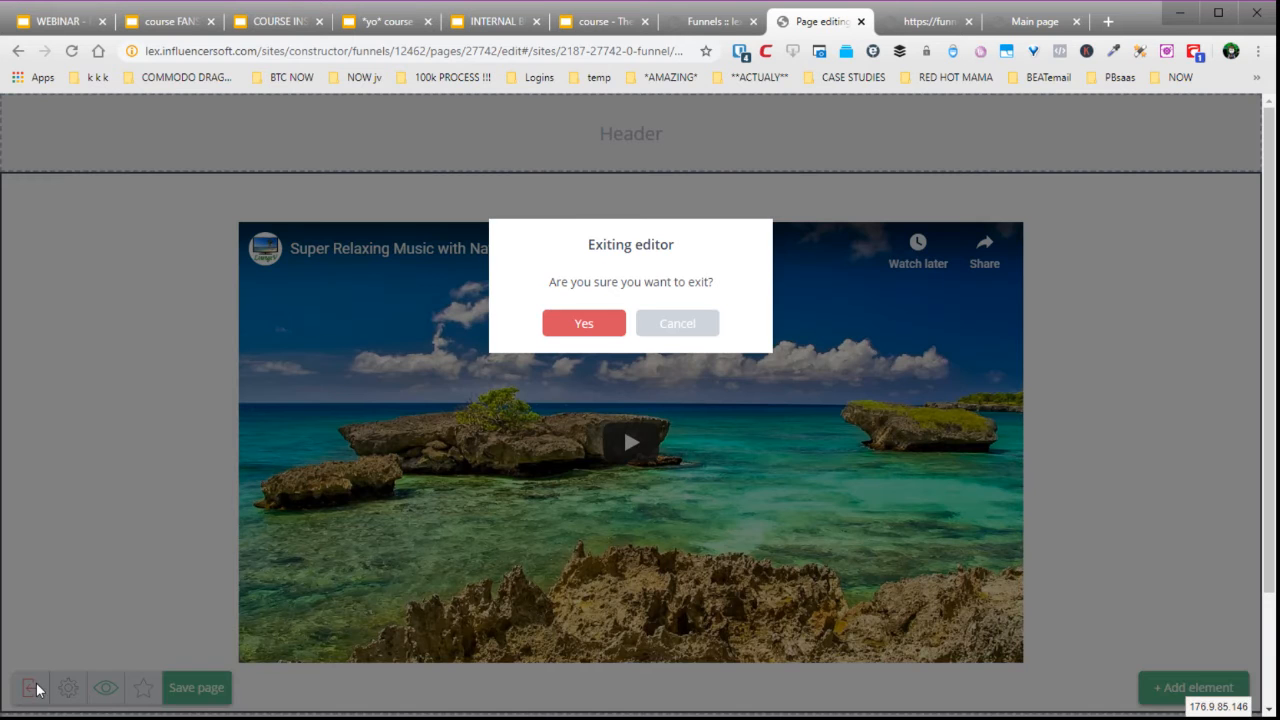
left_click(577, 331)
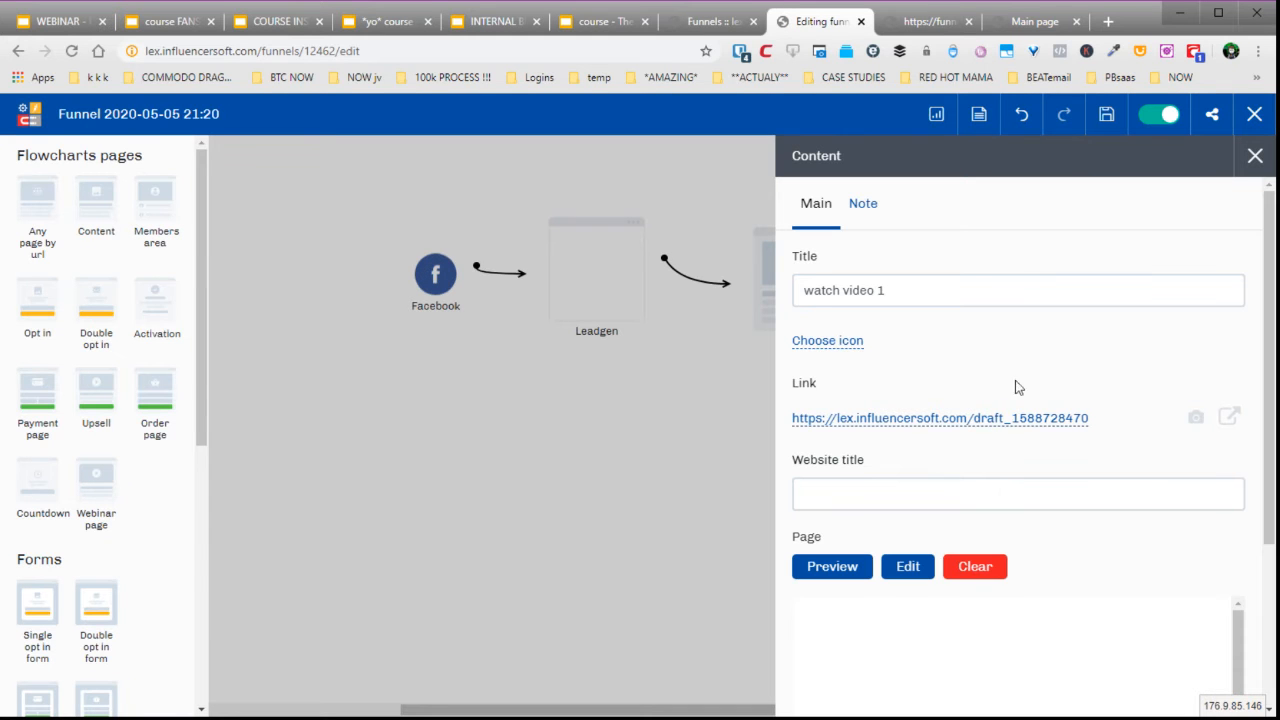
left_click(1254, 156)
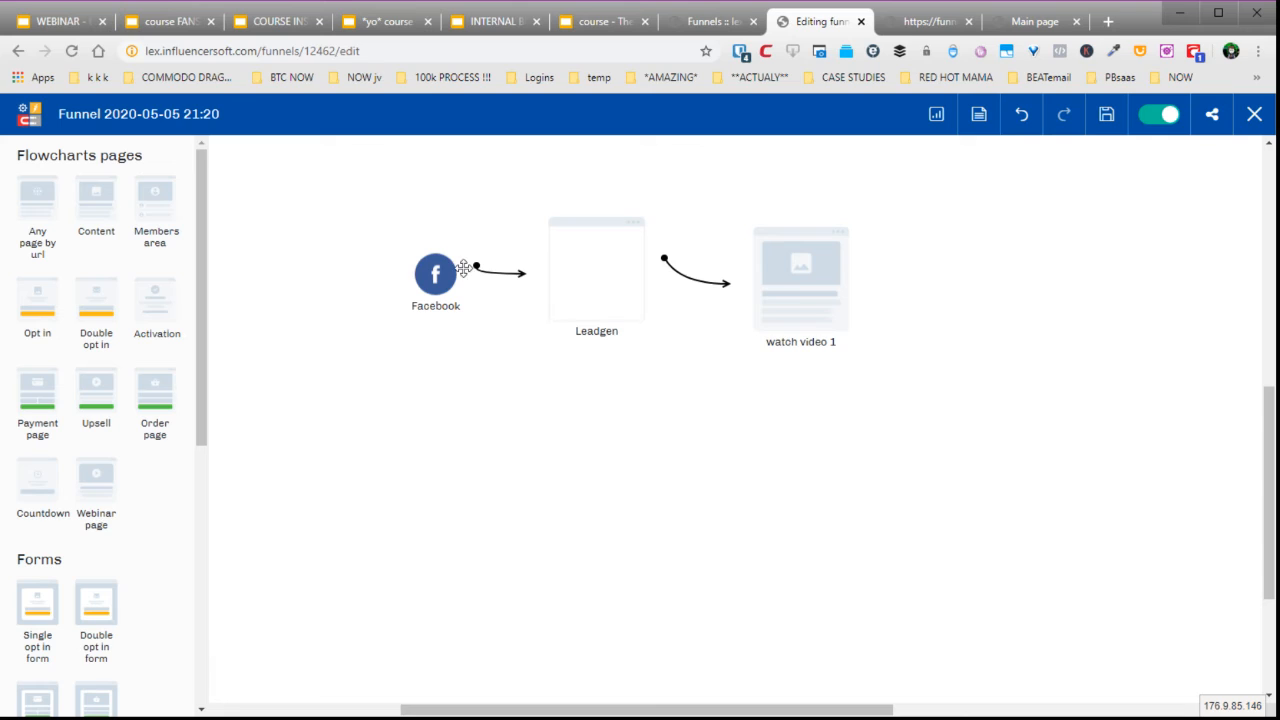
- Set the watch video 1 page's link to the funnels.theinfluencerfunnel.com domain with the path funnelstep2
mouse_move(574, 249)
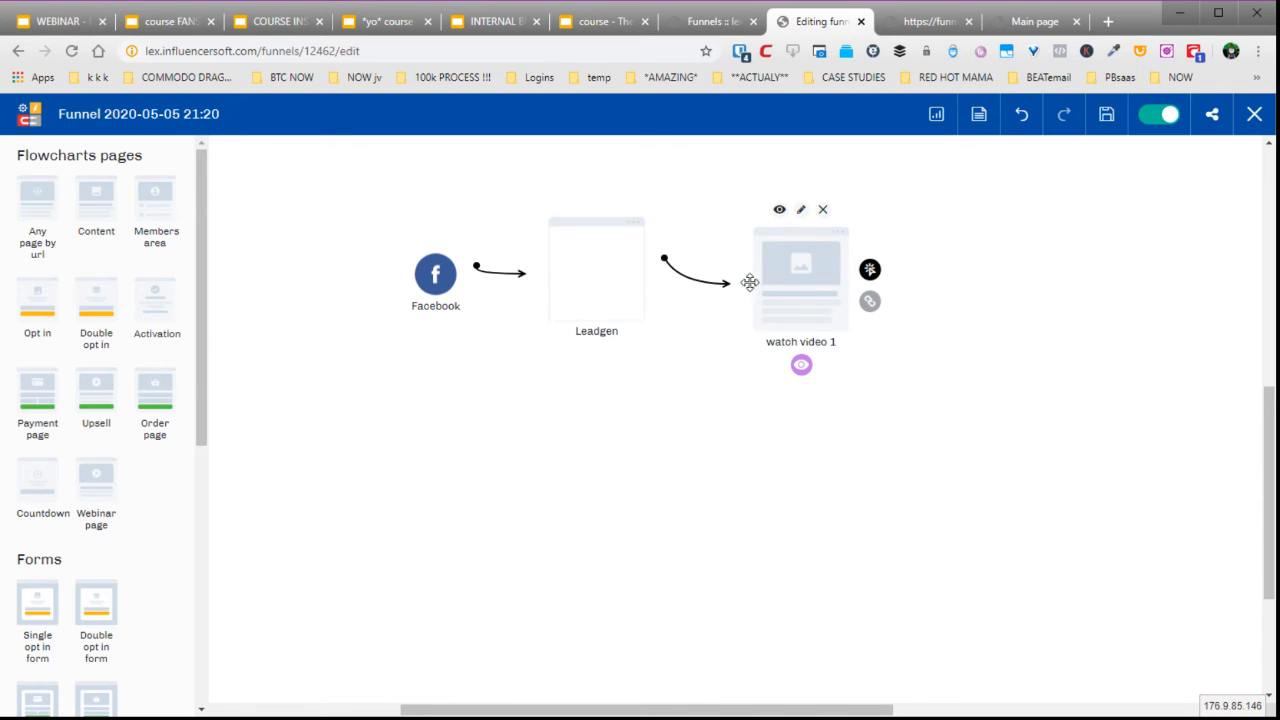
left_click(801, 210)
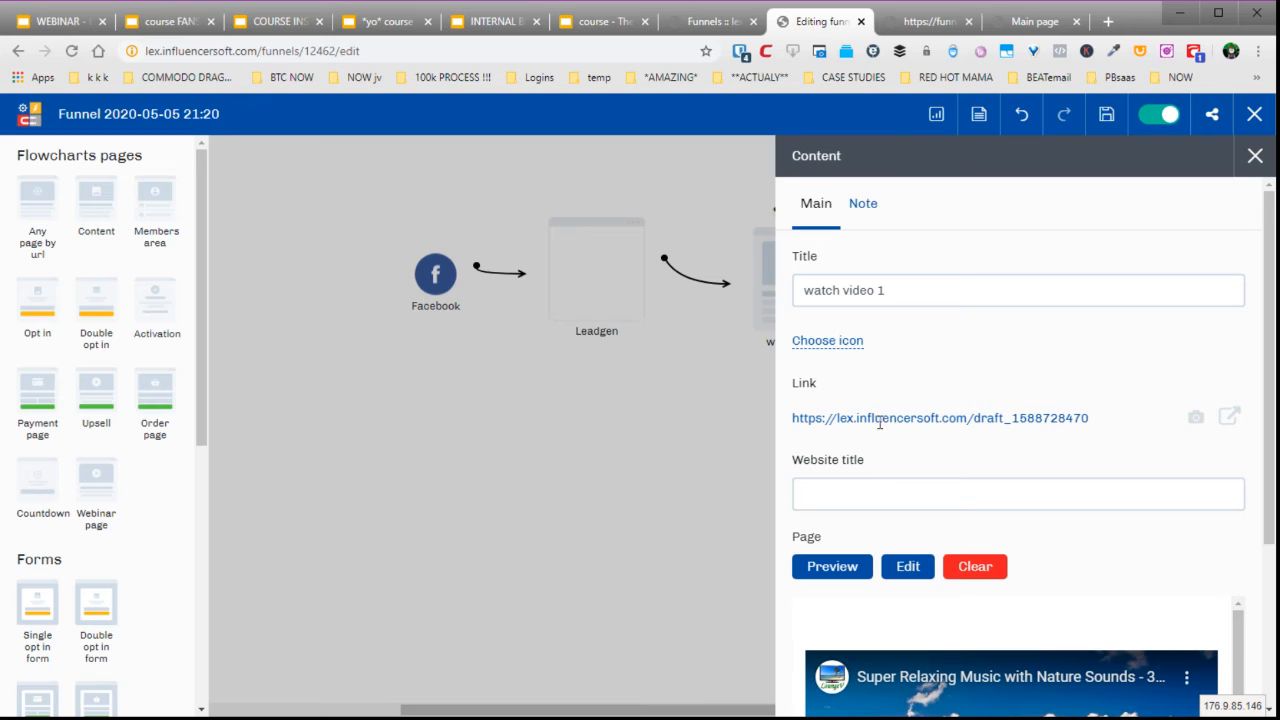
double_click(796, 388)
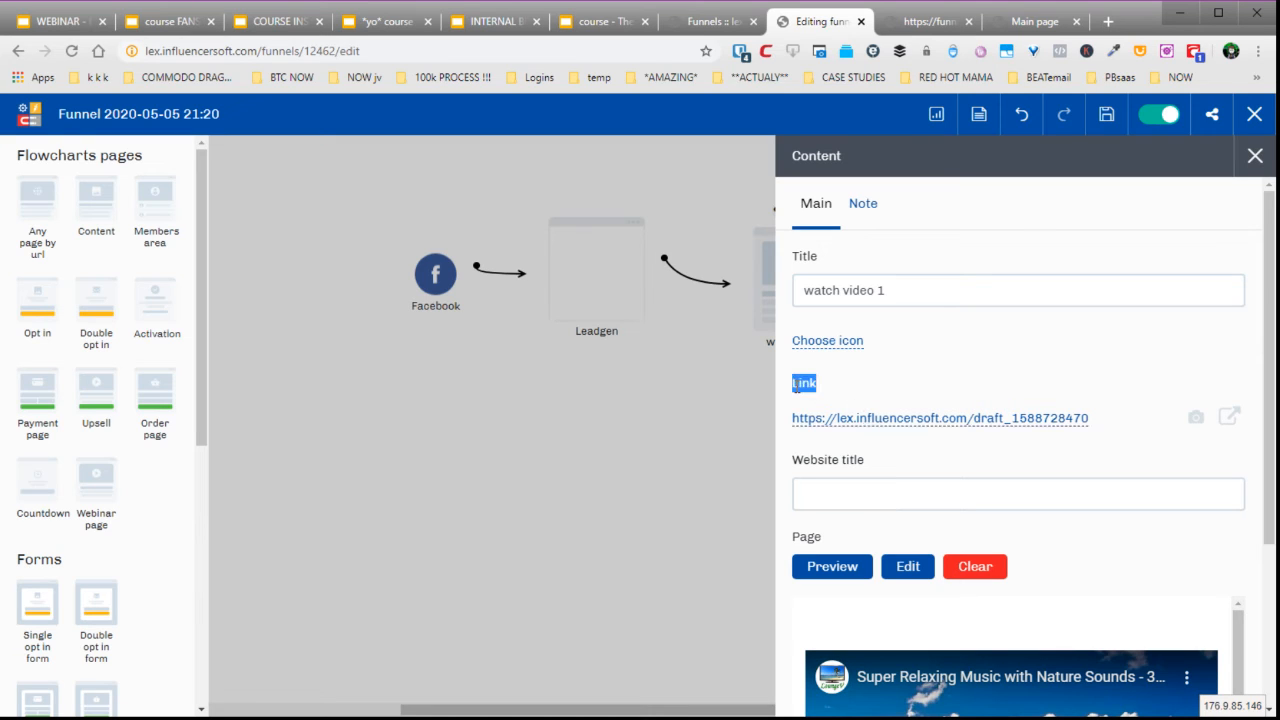
left_click(920, 420)
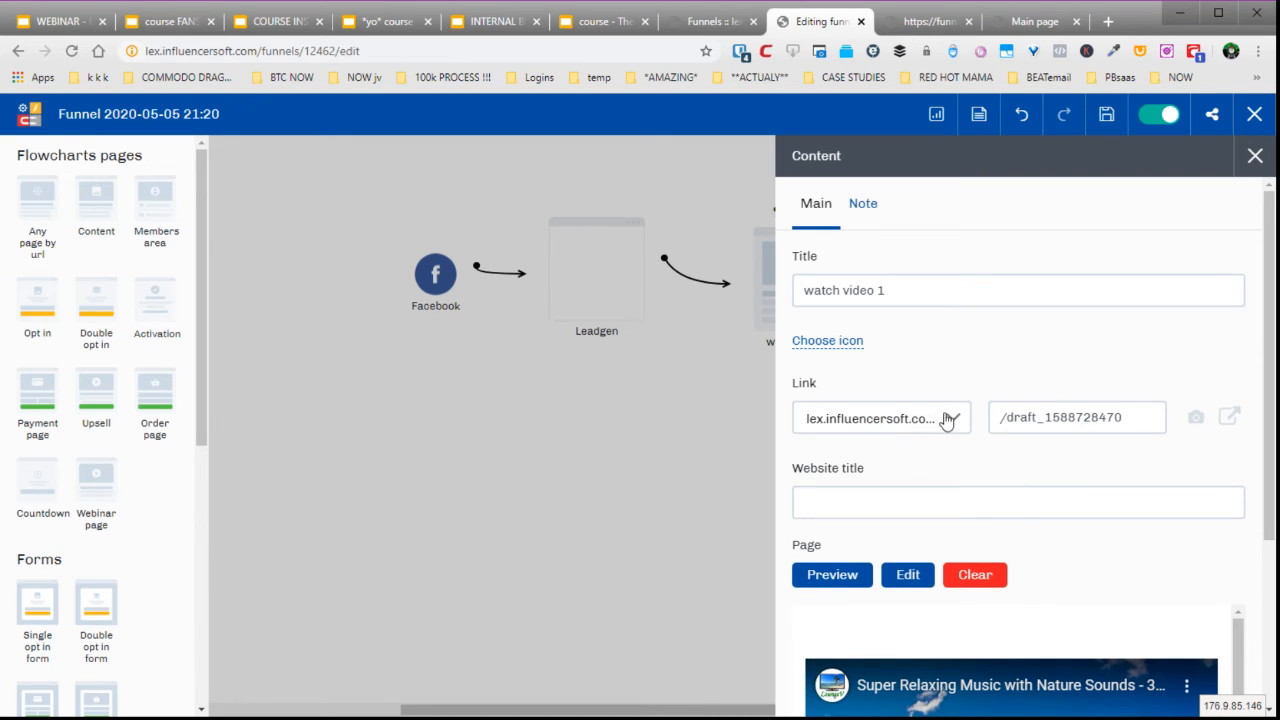
left_click(953, 419)
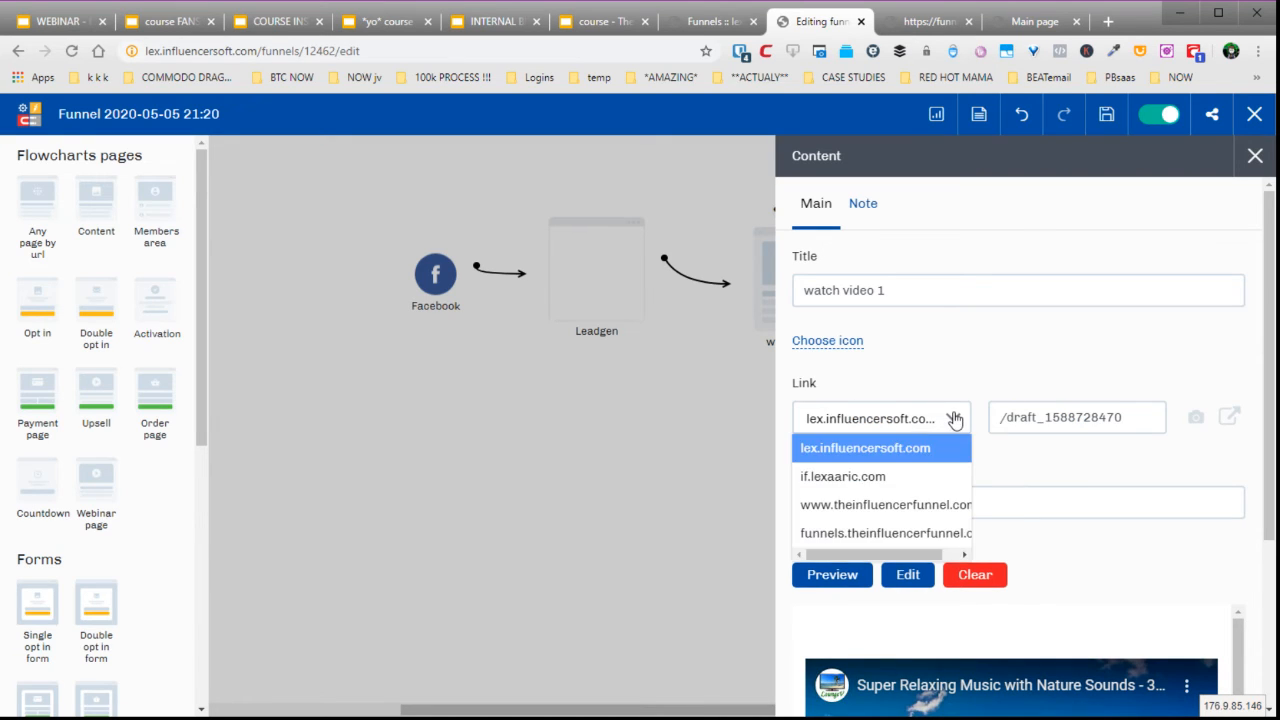
left_click(867, 538)
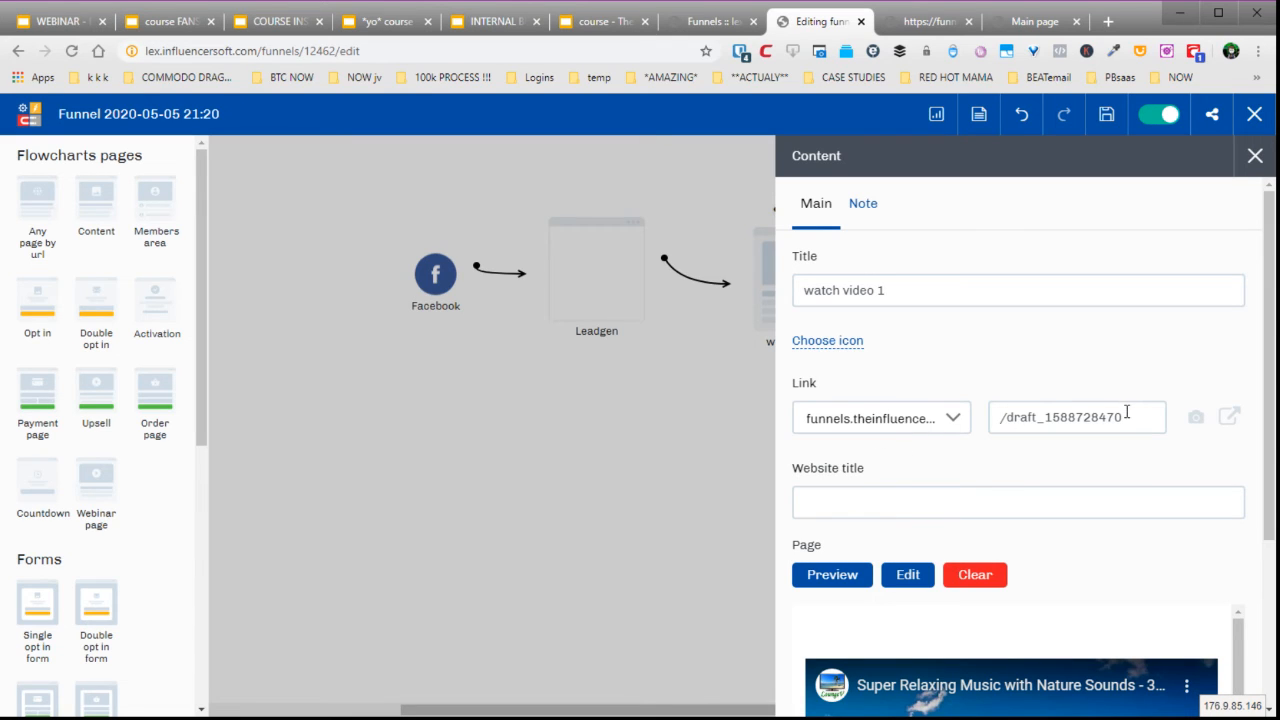
left_click_drag(1127, 412, 1044, 418)
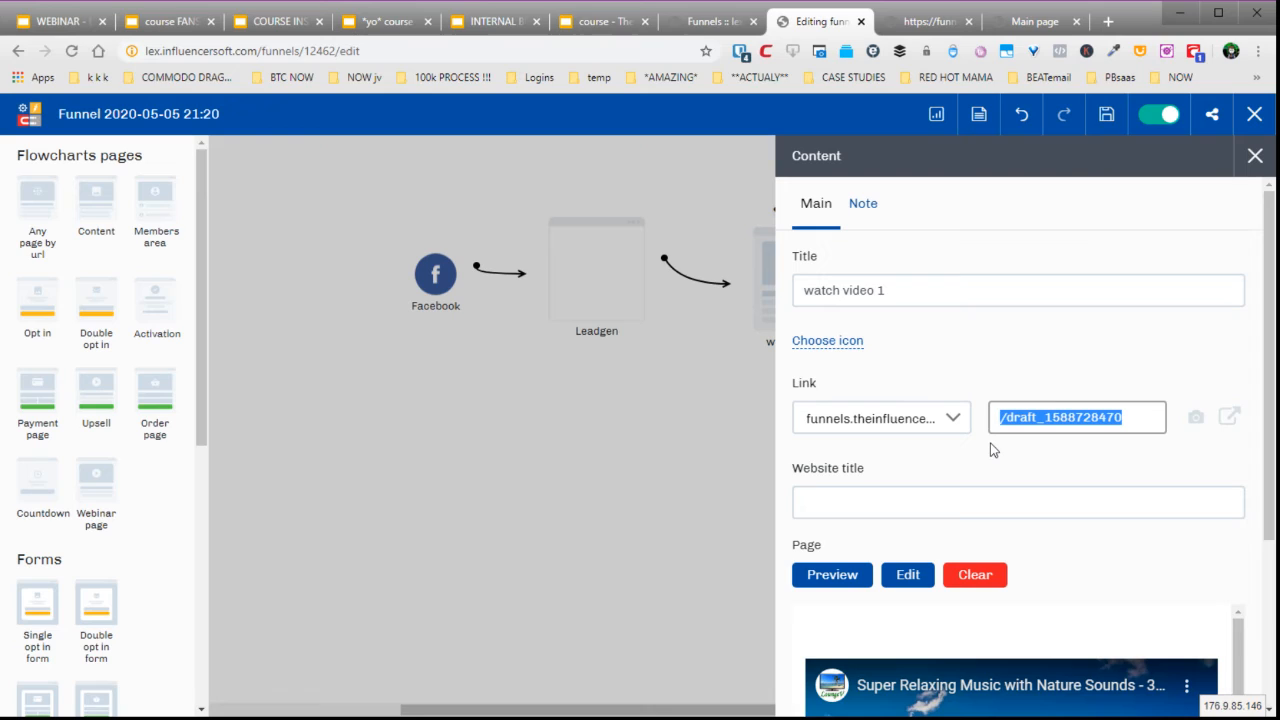
type("funnelstep2")
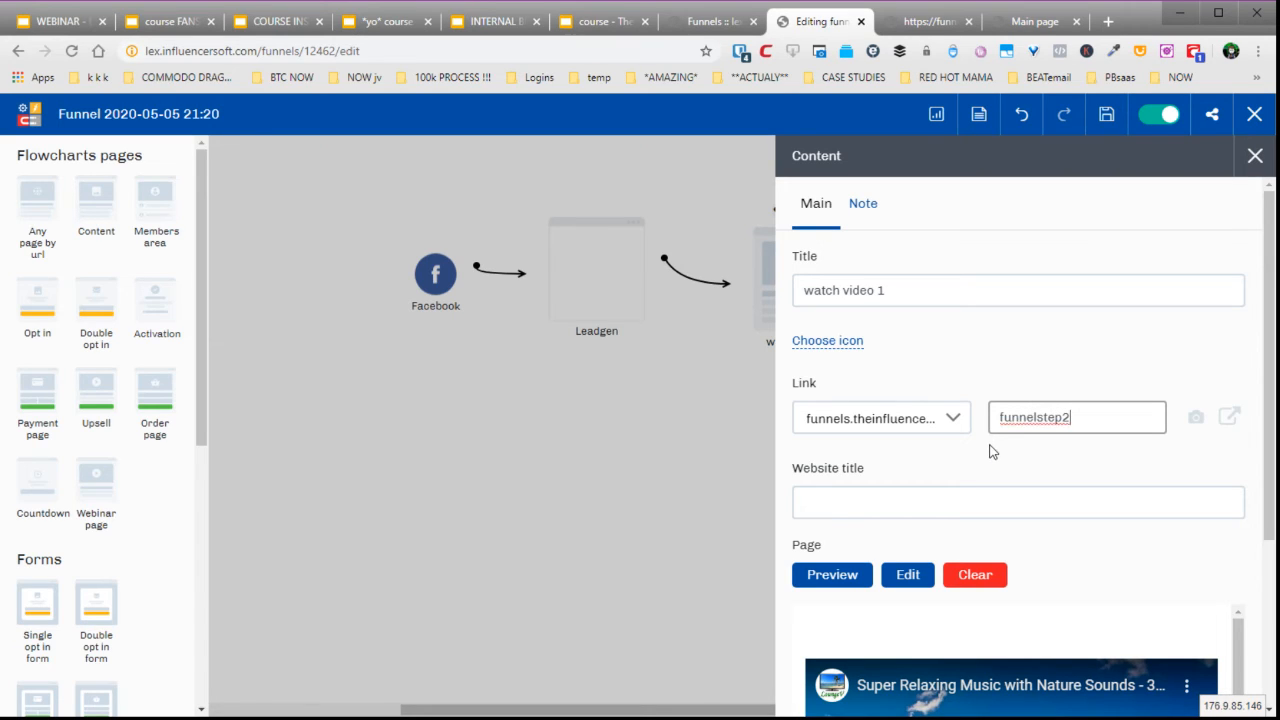
- Refresh the watch video 1 page's thumbnail screenshot and try its live link in a separate tab
left_click(1193, 424)
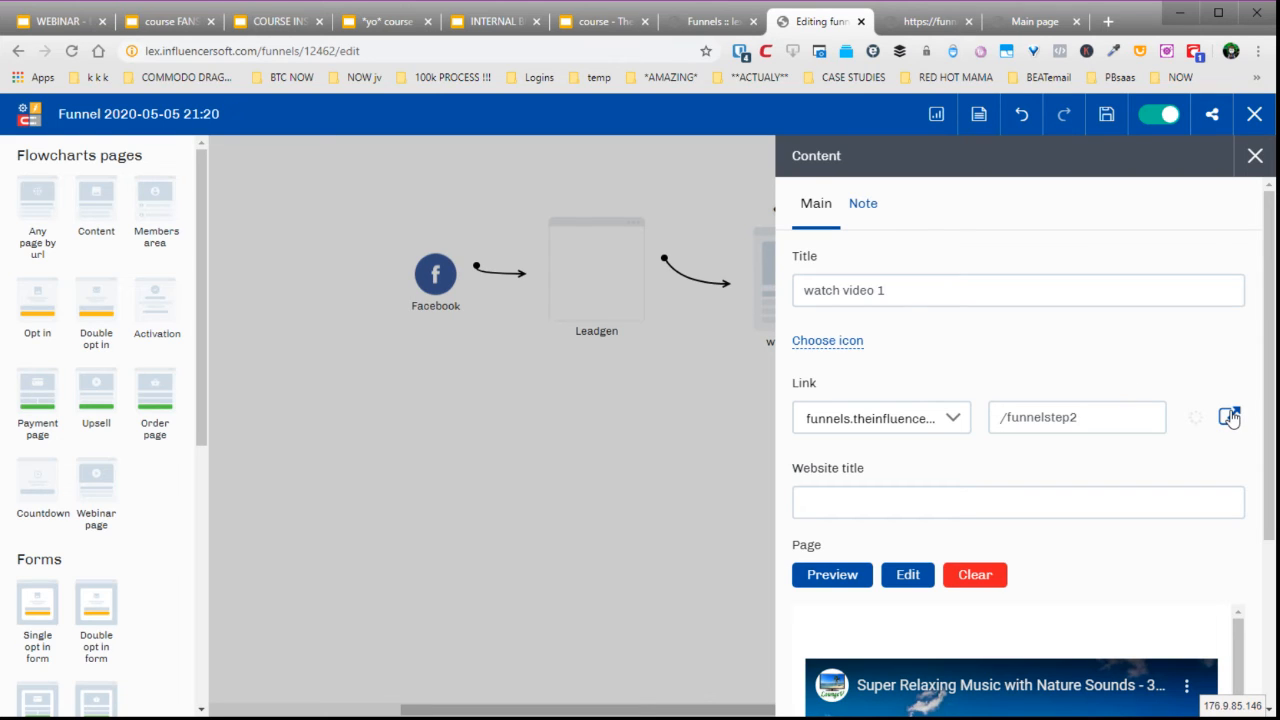
left_click(1229, 417)
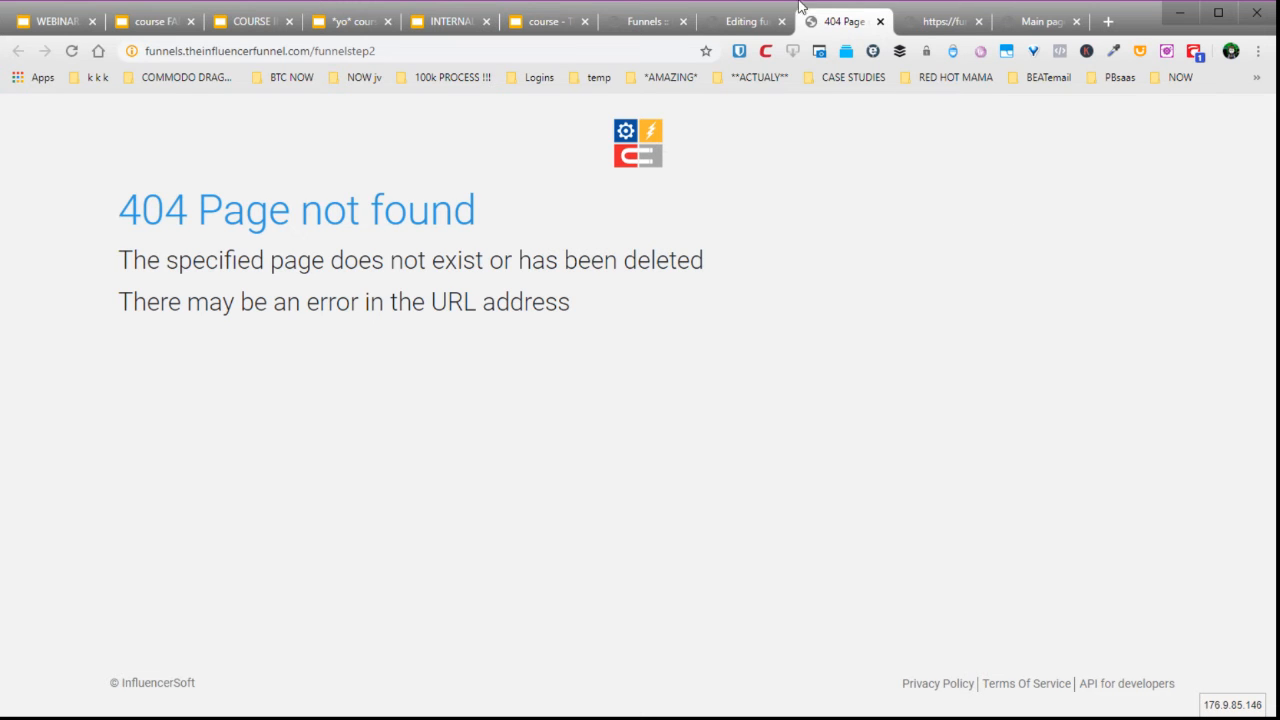
left_click(880, 22)
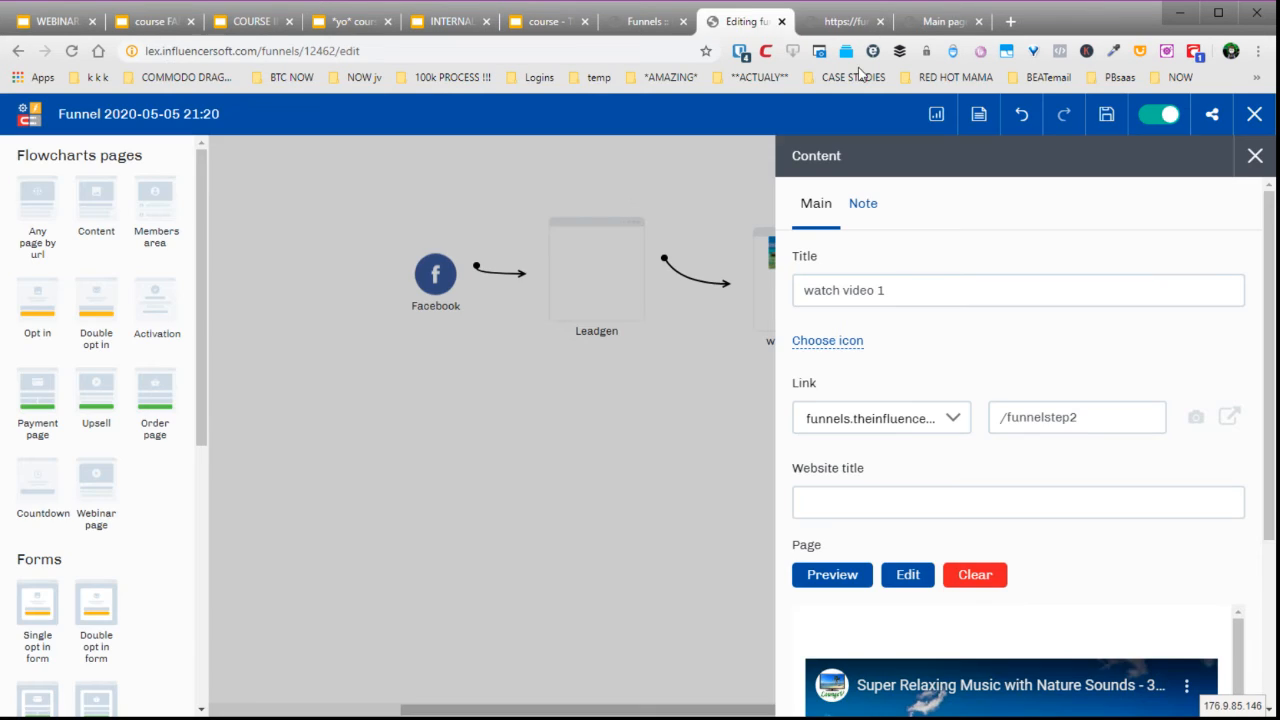
- Save the funnel and check the Leadgen page's link for its path naming
left_click(1254, 156)
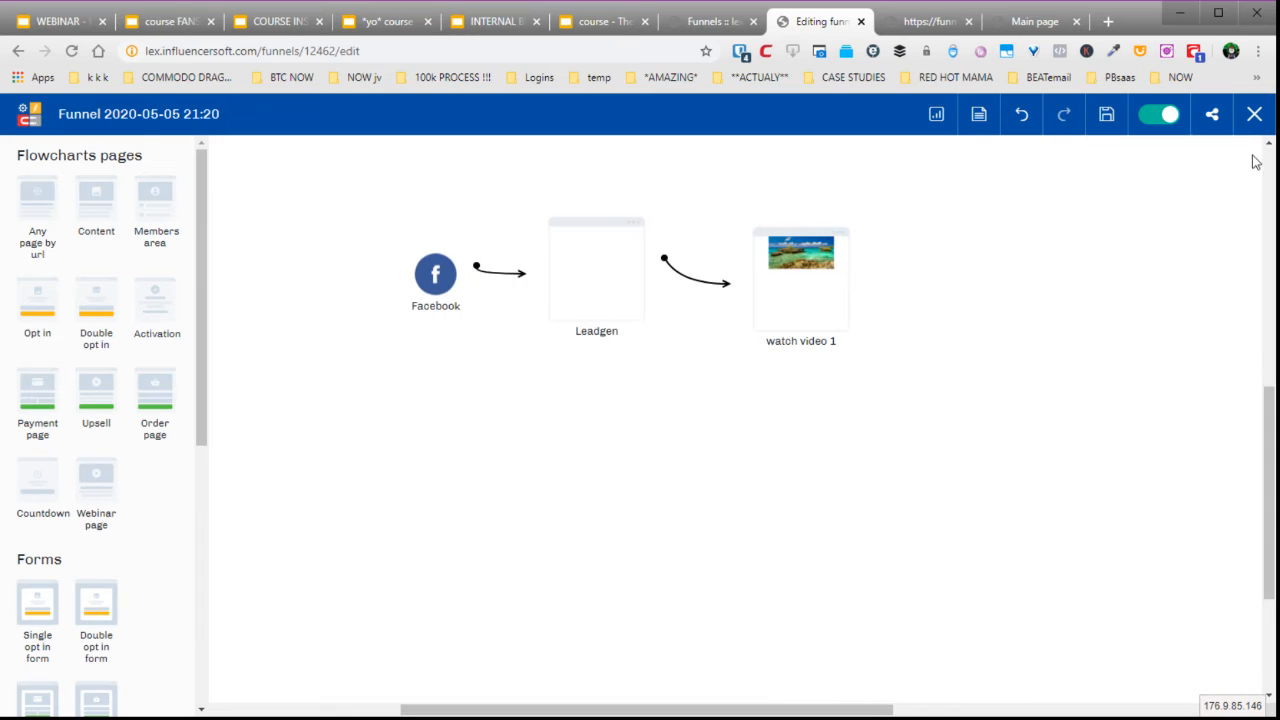
left_click(1107, 118)
mouse_move(655, 257)
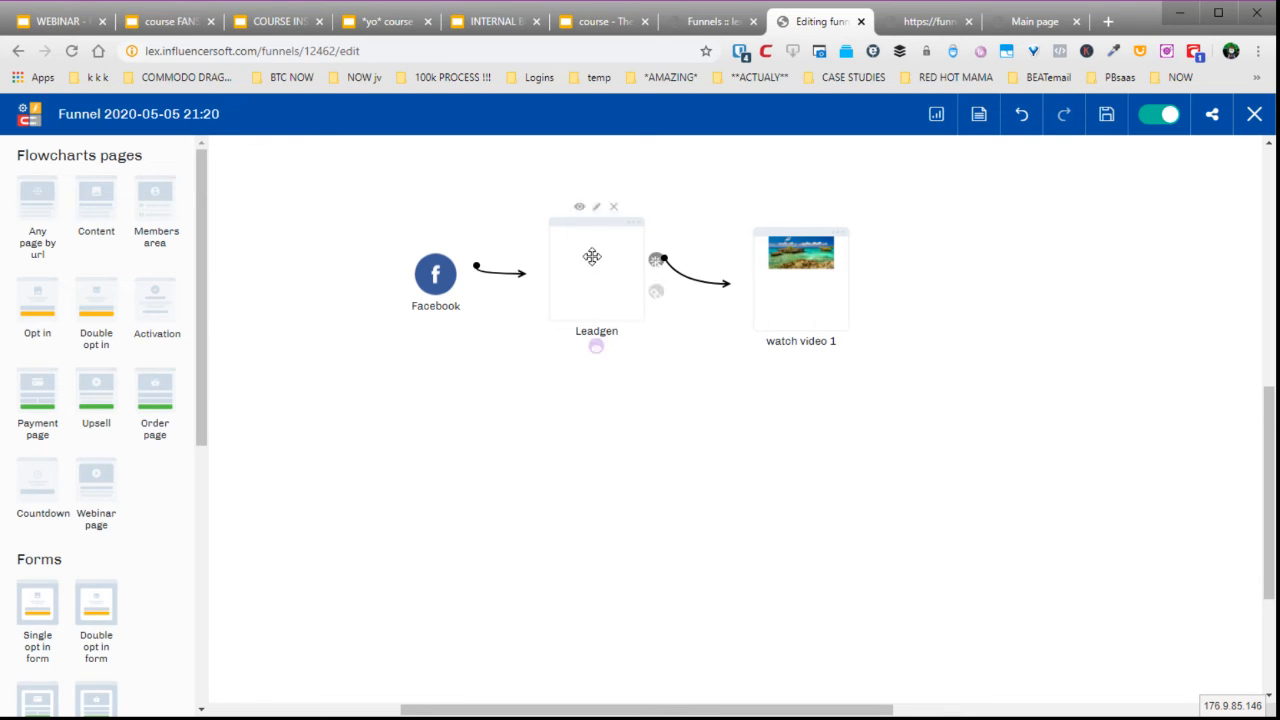
left_click(595, 201)
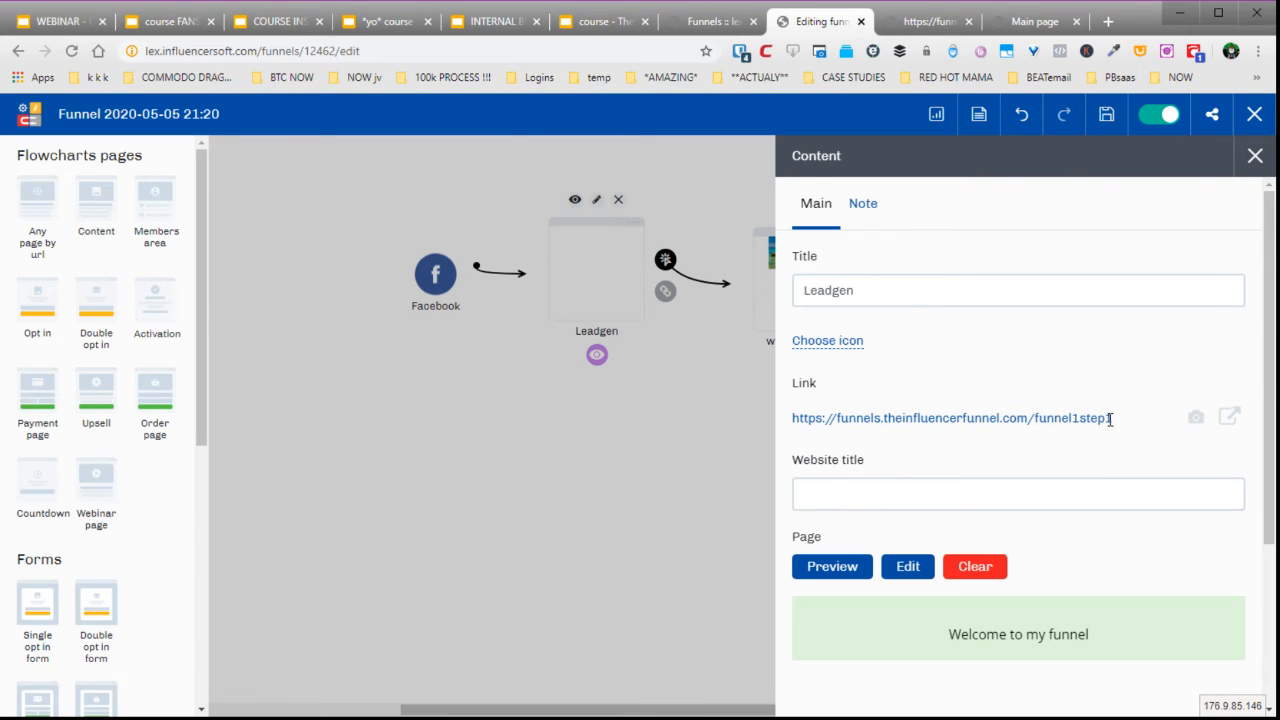
left_click(1255, 157)
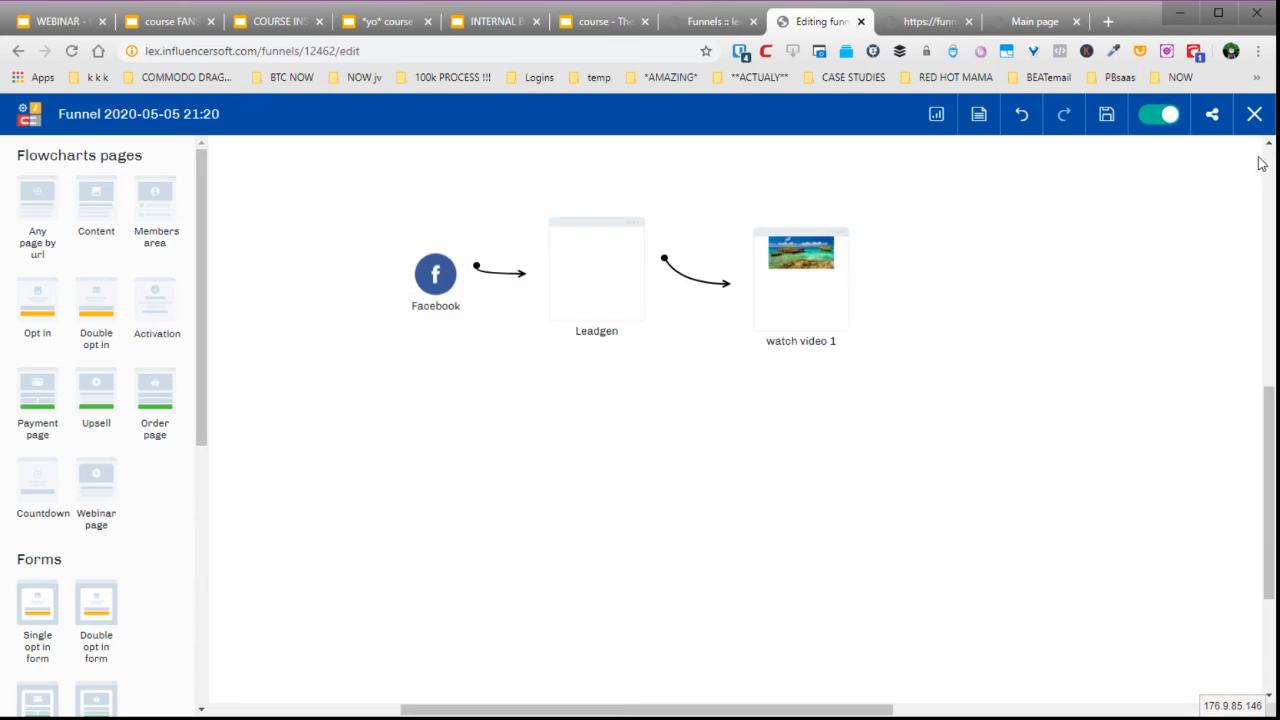
- Change the watch video 1 page's link path to /funnel1step2 and save the funnel
mouse_move(802, 238)
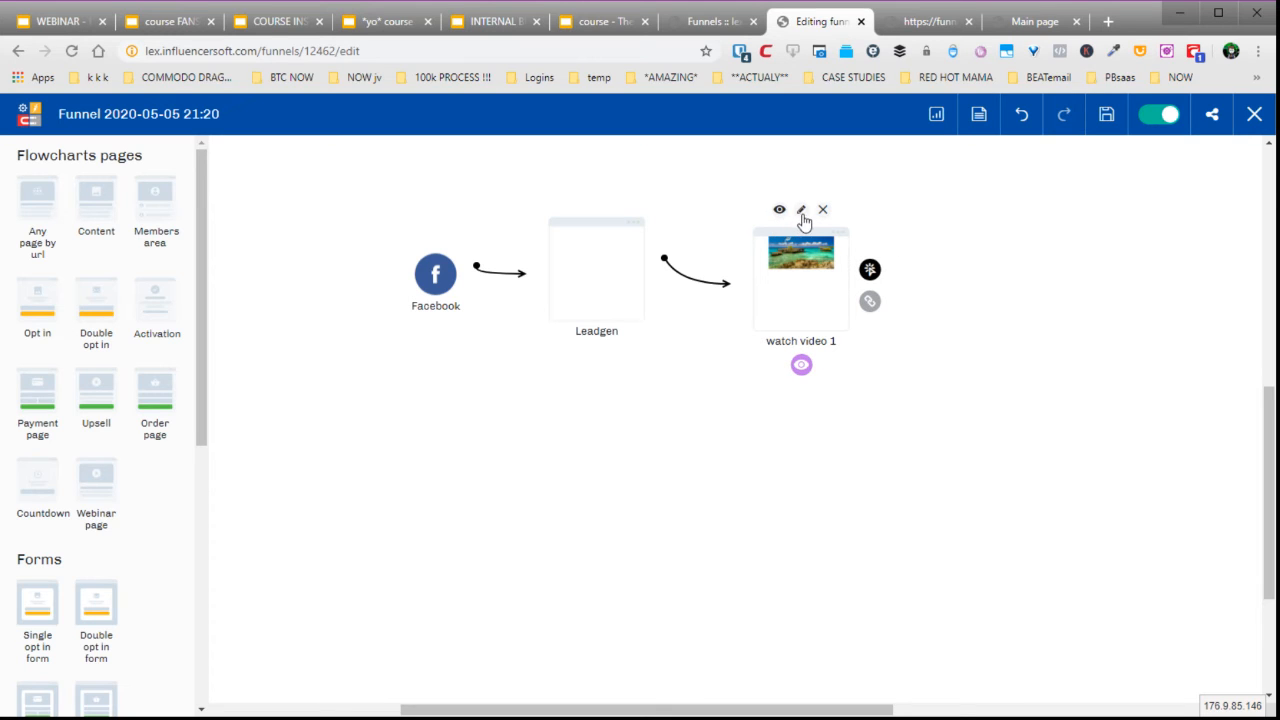
left_click(802, 211)
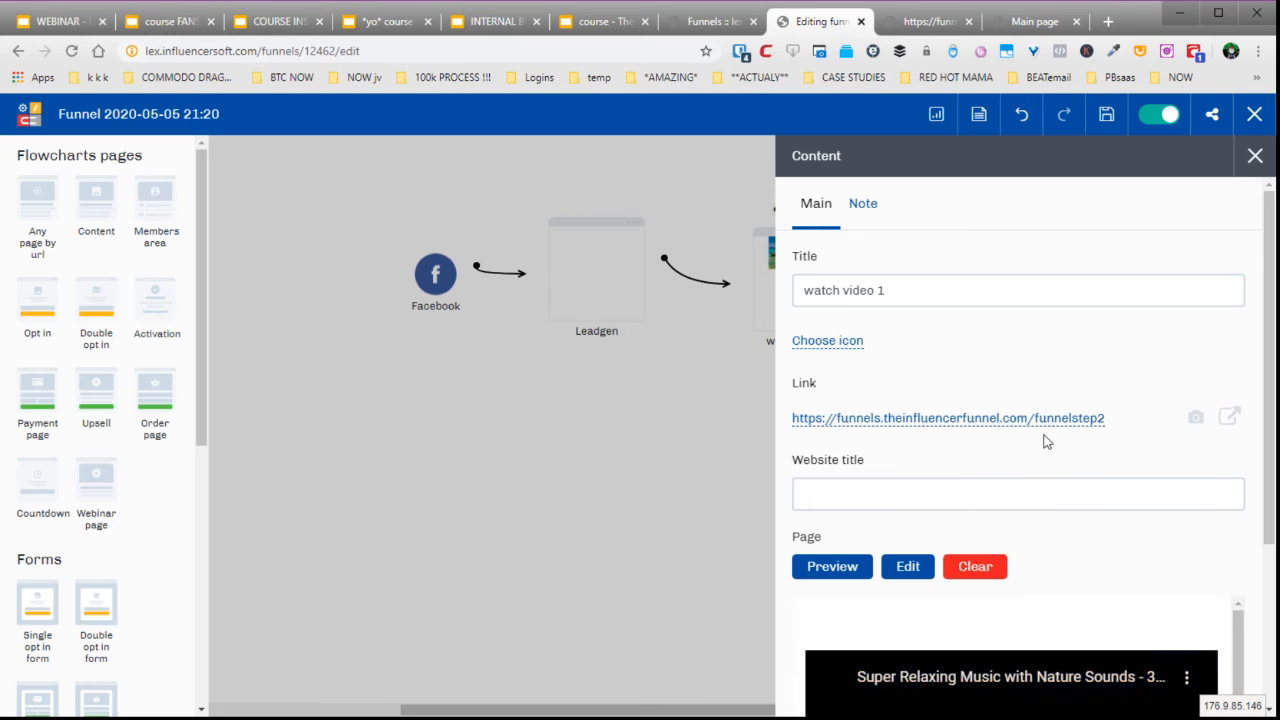
left_click(1075, 420)
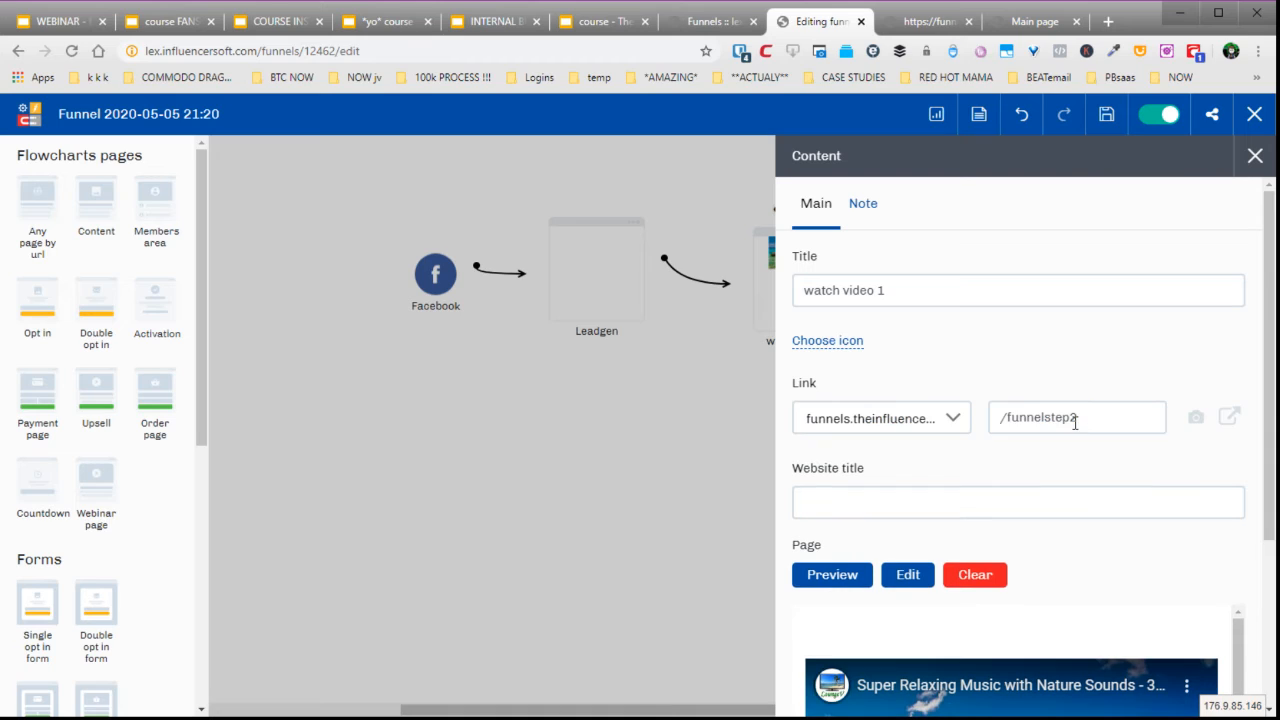
left_click(1048, 419)
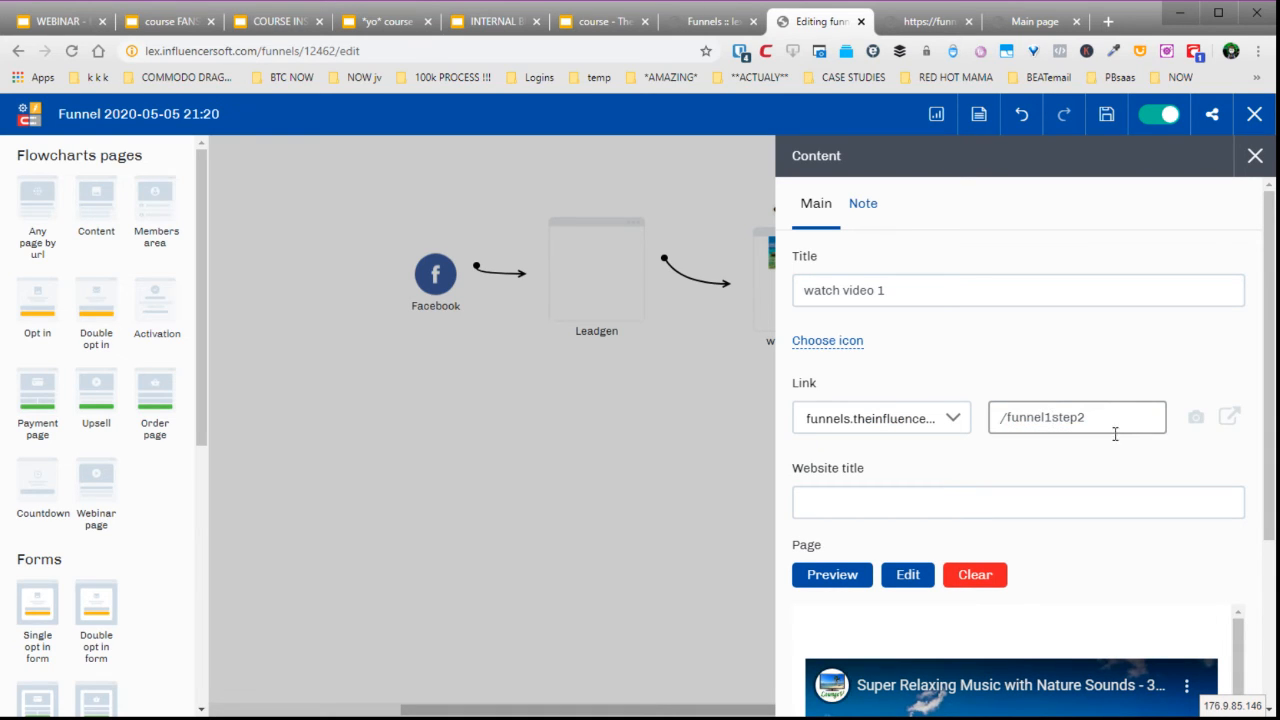
type("1")
left_click(1255, 156)
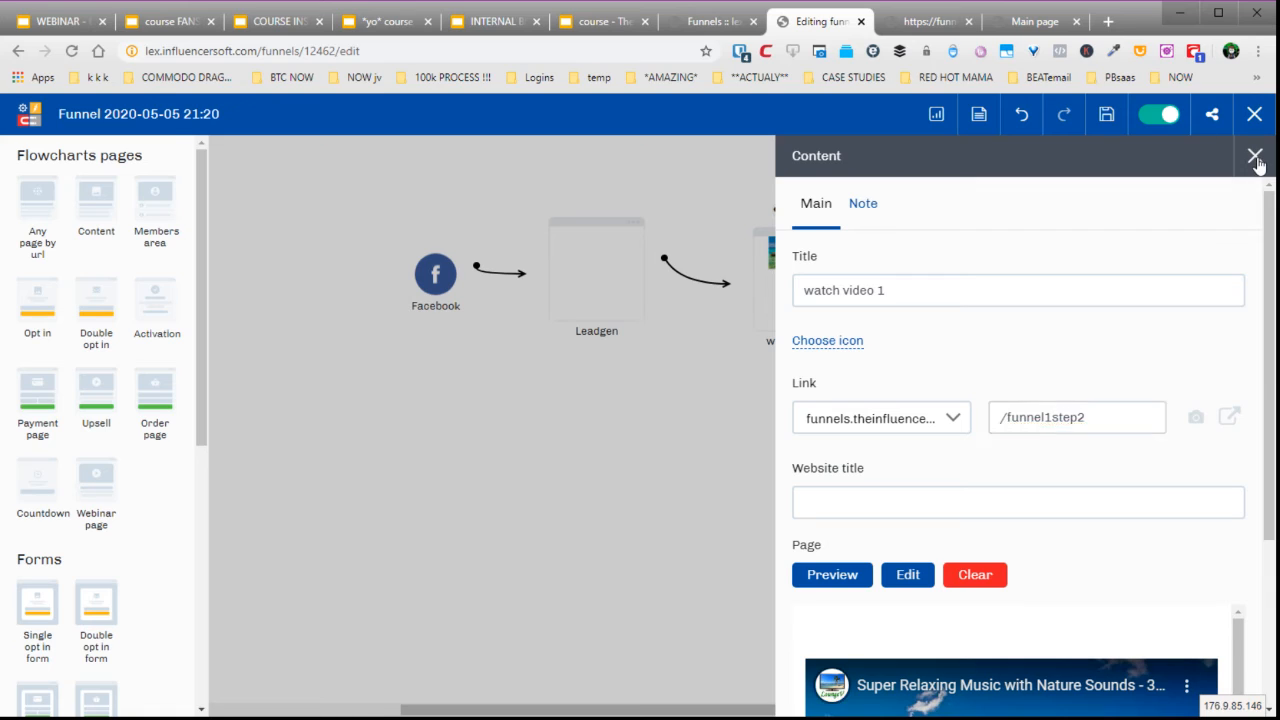
left_click(1106, 116)
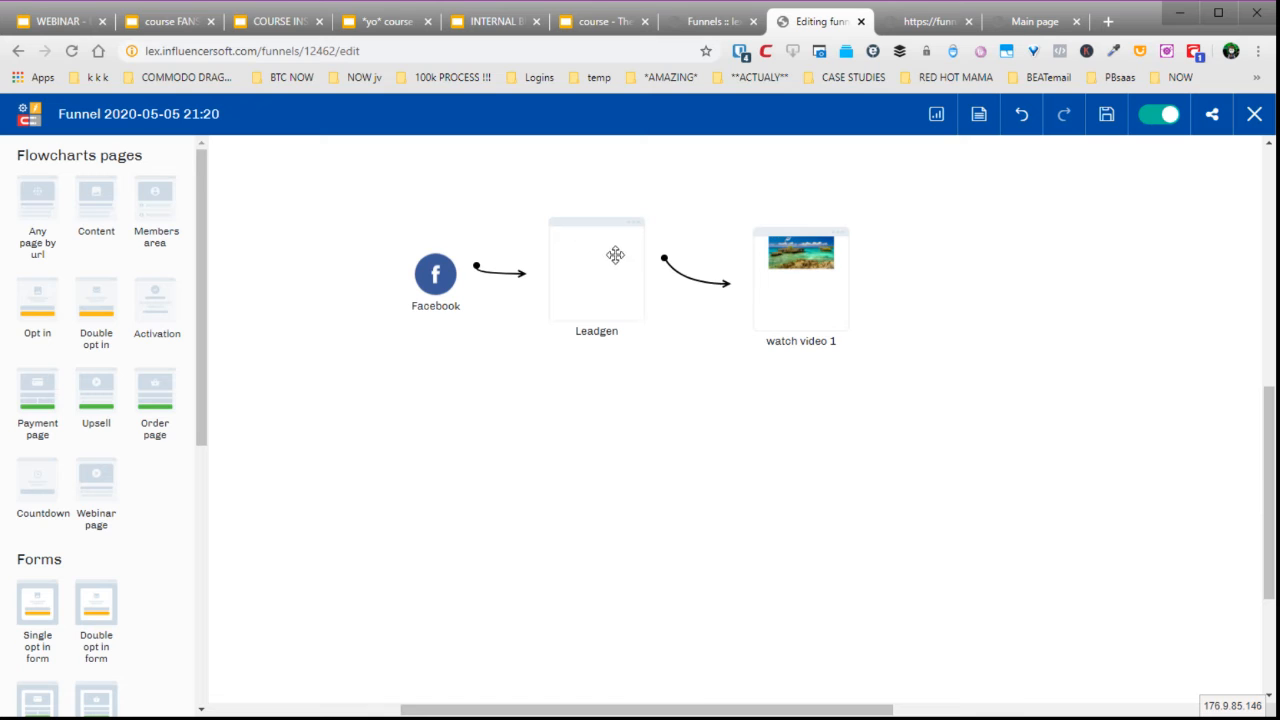
- Preview the live watch video 1 page and examine the subdomain and path in its address
left_click(784, 252)
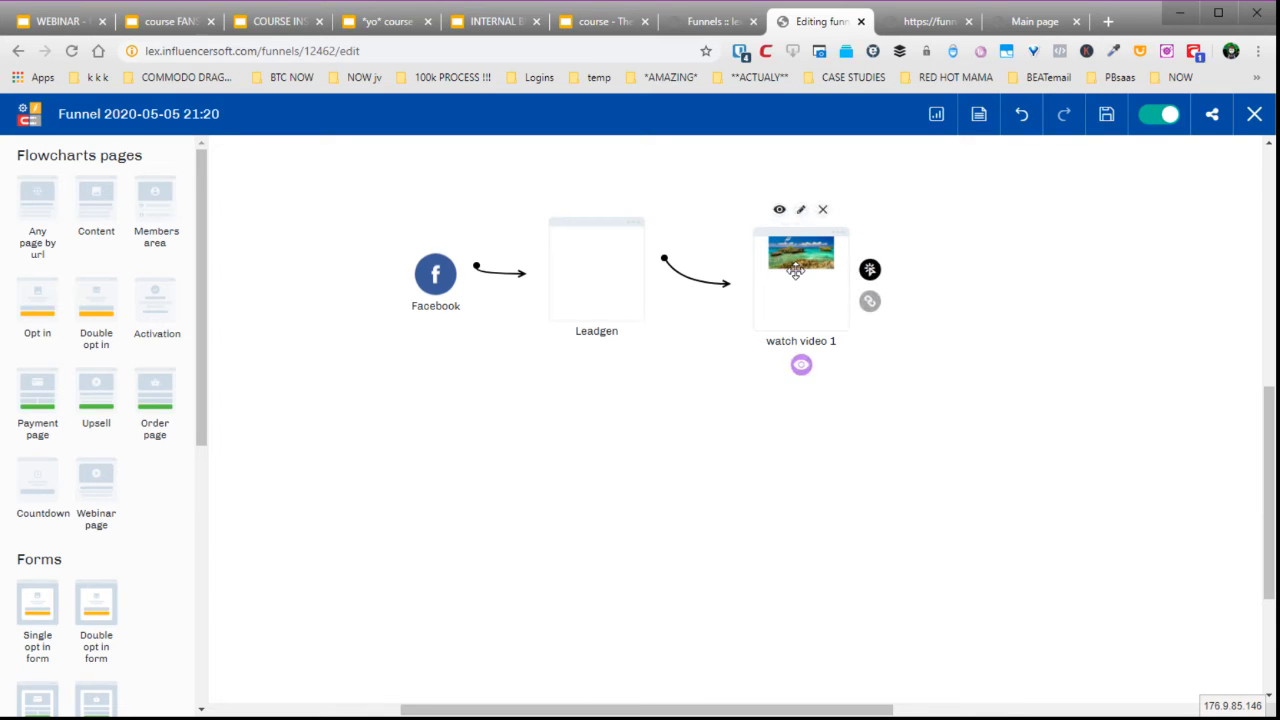
left_click(779, 212)
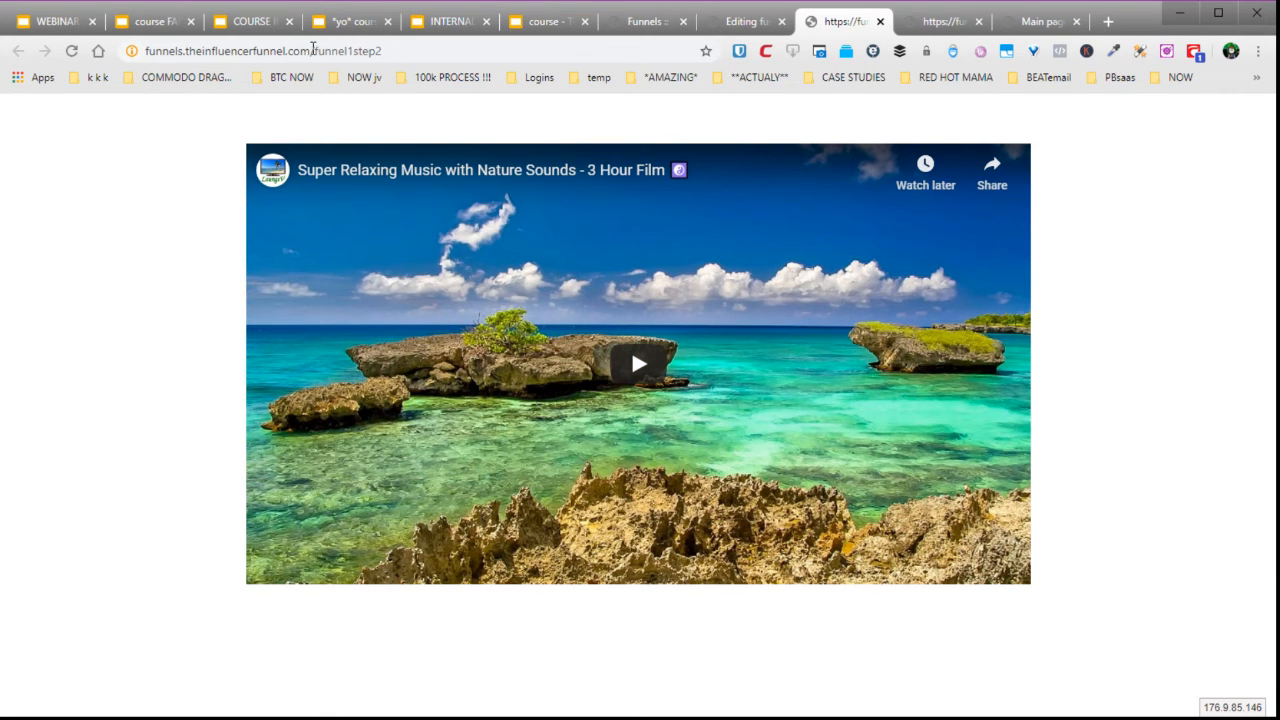
left_click_drag(313, 48, 187, 57)
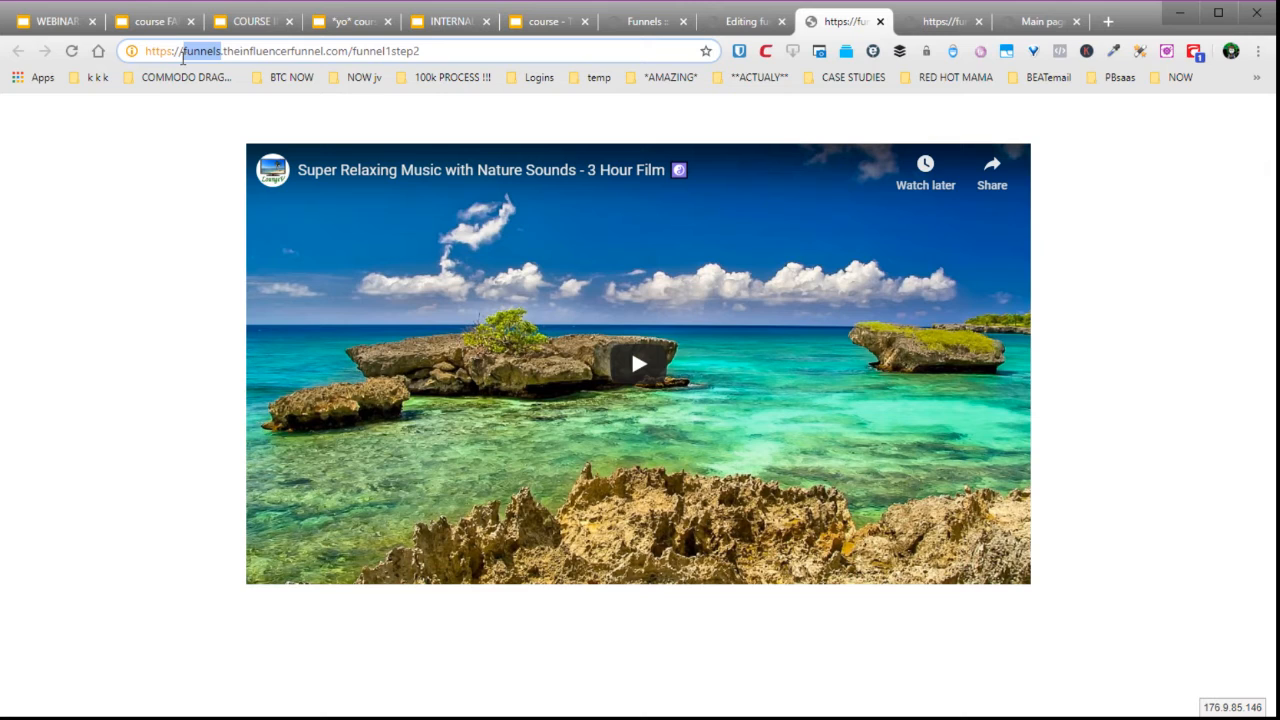
left_click(425, 51)
left_click_drag(426, 51, 359, 62)
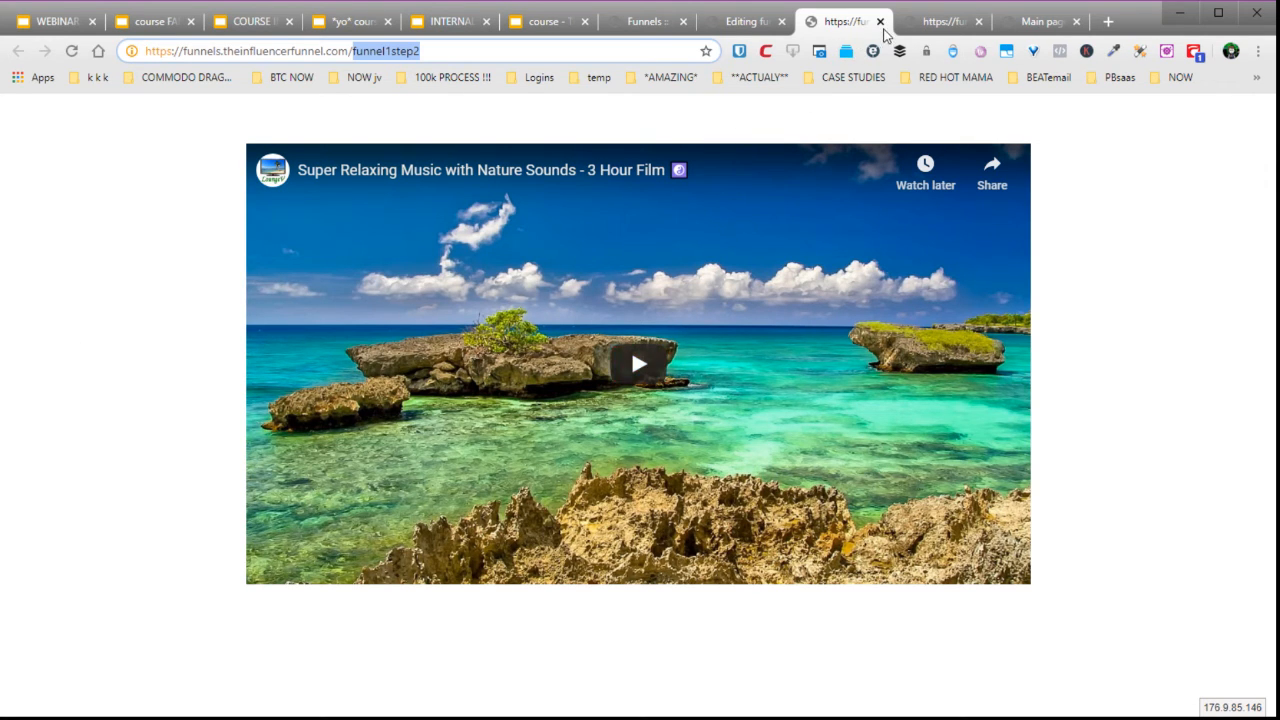
left_click(880, 21)
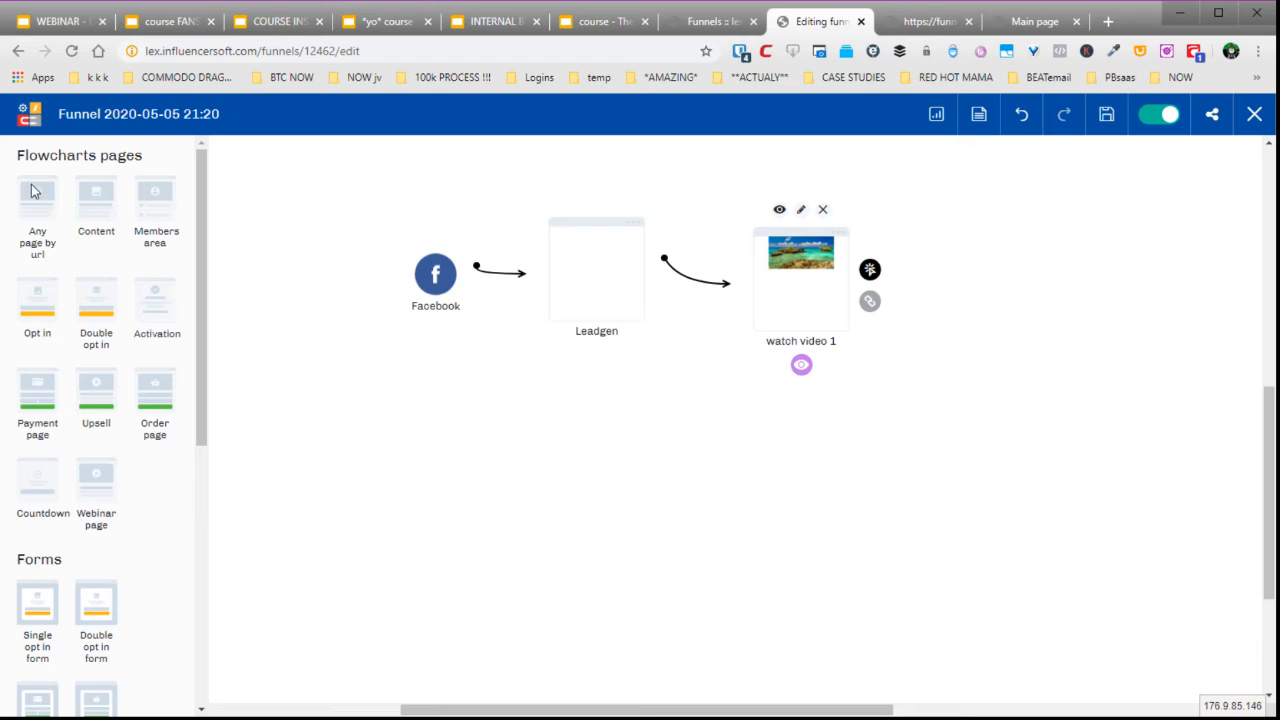
- Review the Leadgen page's link domain options and path, keeping funnels.theinfluencerfunnel.com as the domain
left_click(599, 243)
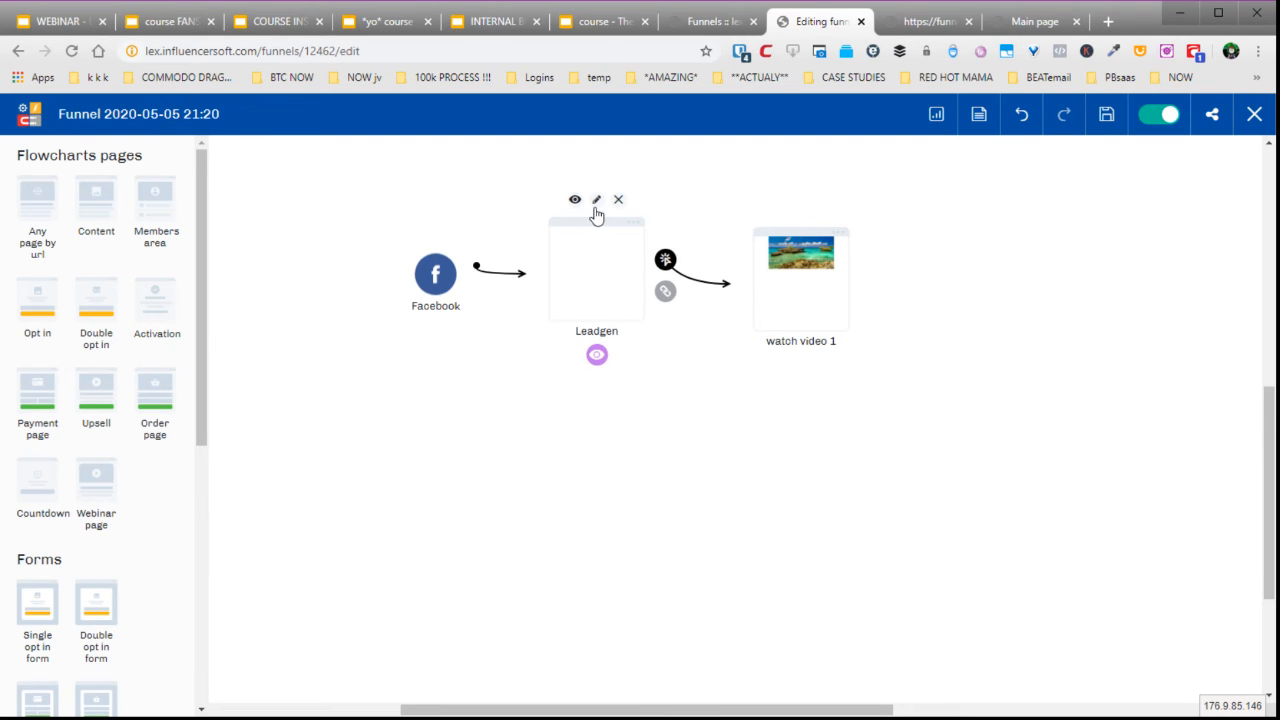
left_click(596, 203)
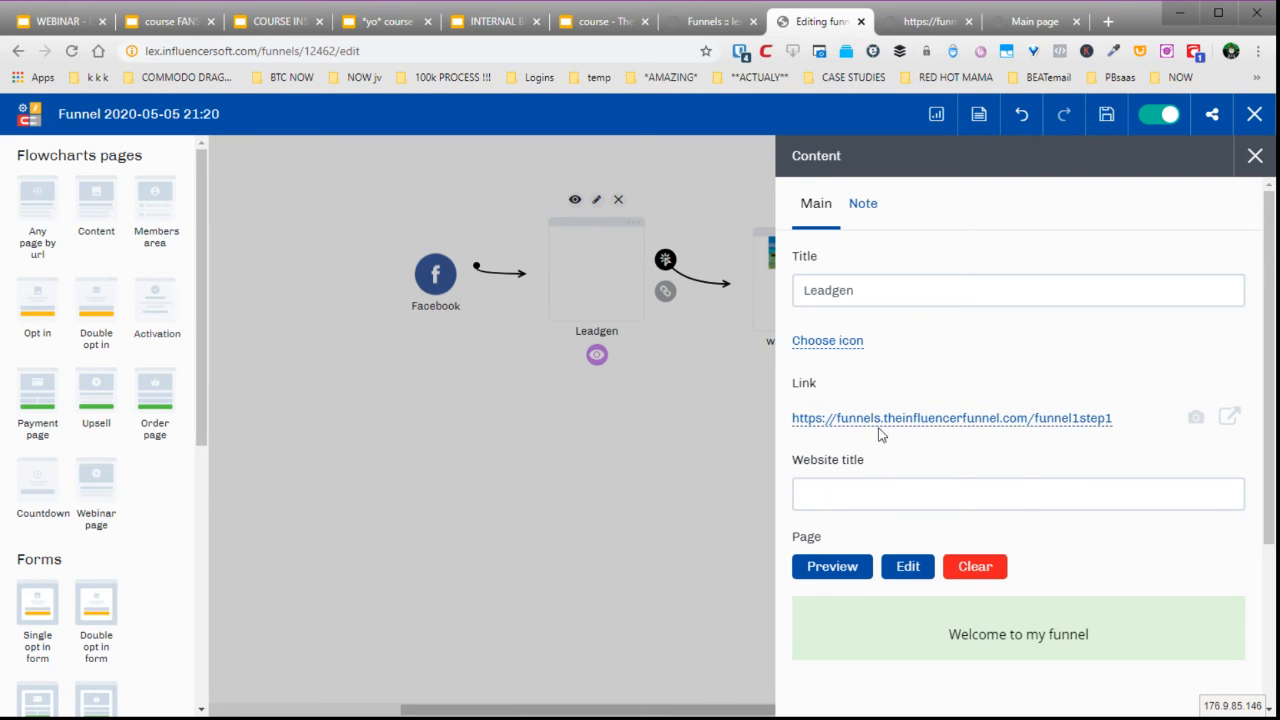
left_click(995, 421)
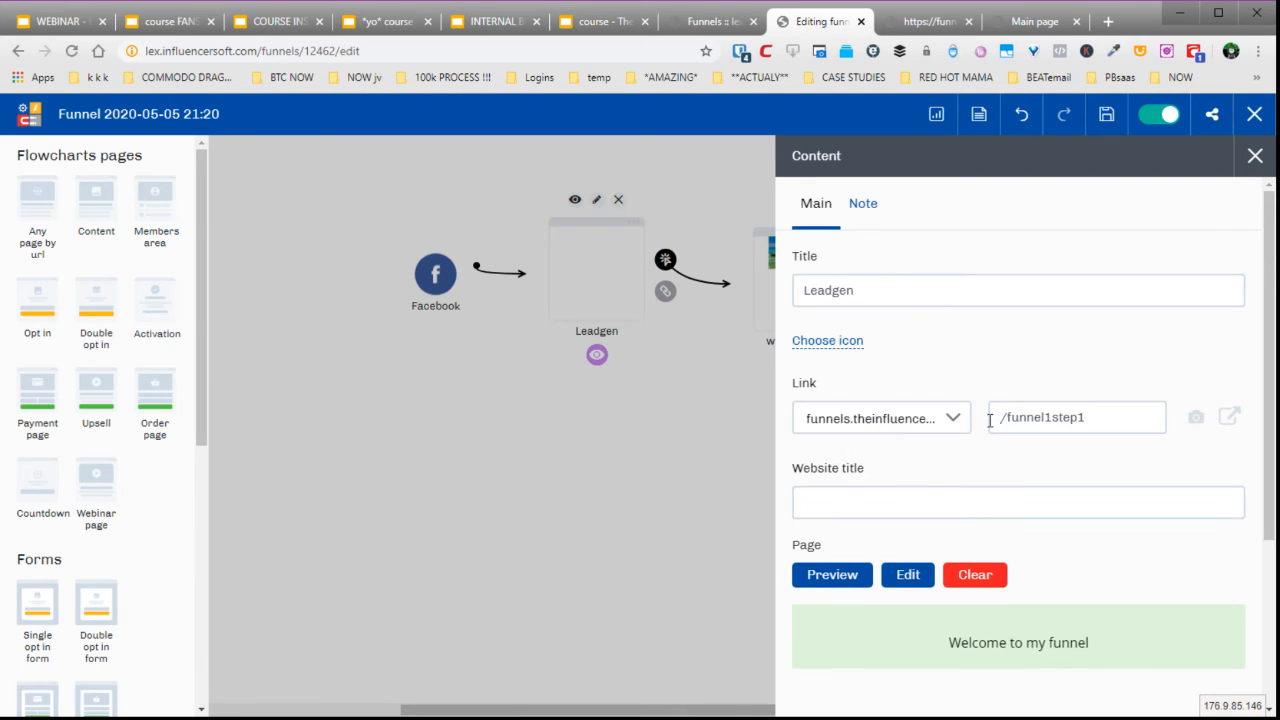
left_click(957, 421)
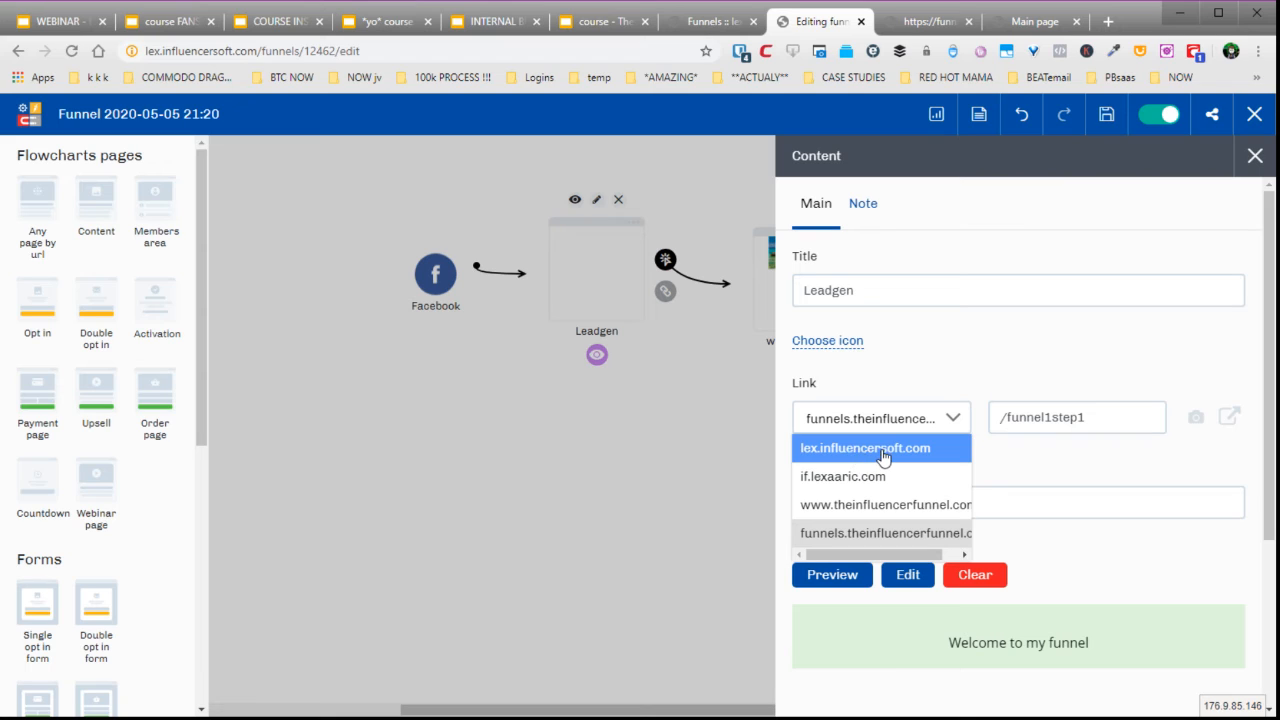
left_click(888, 537)
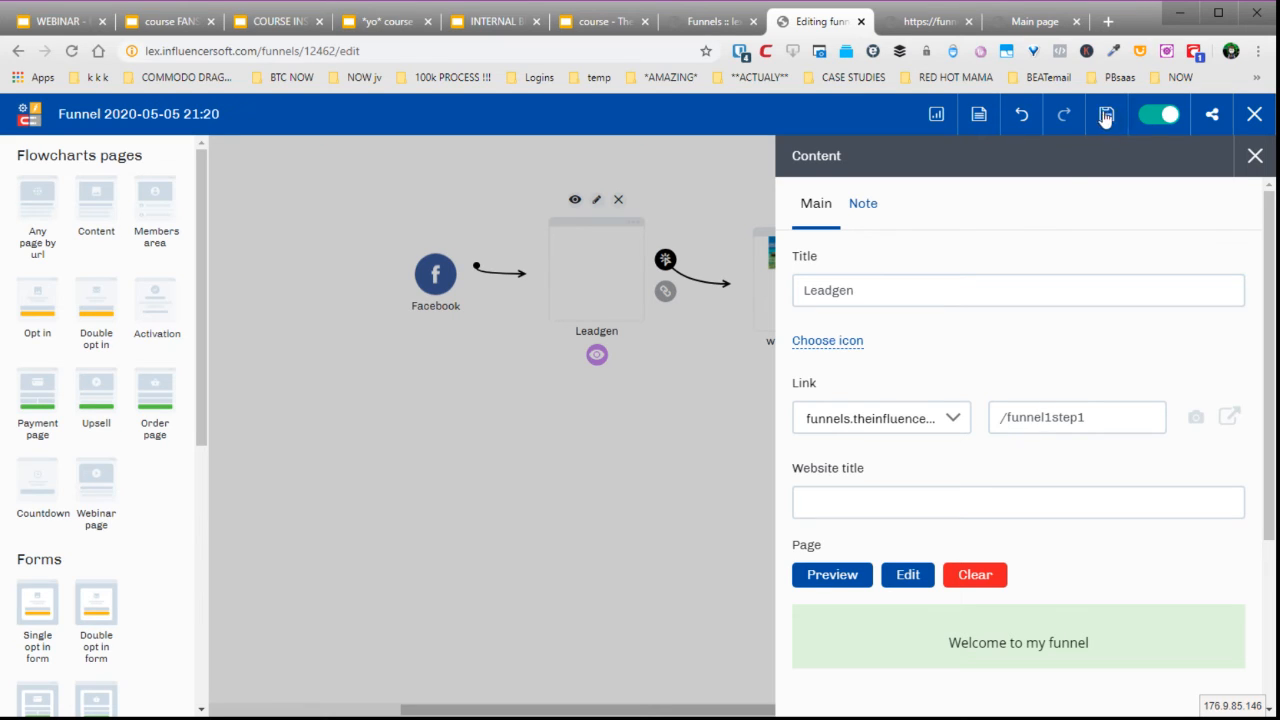
left_click(1088, 417)
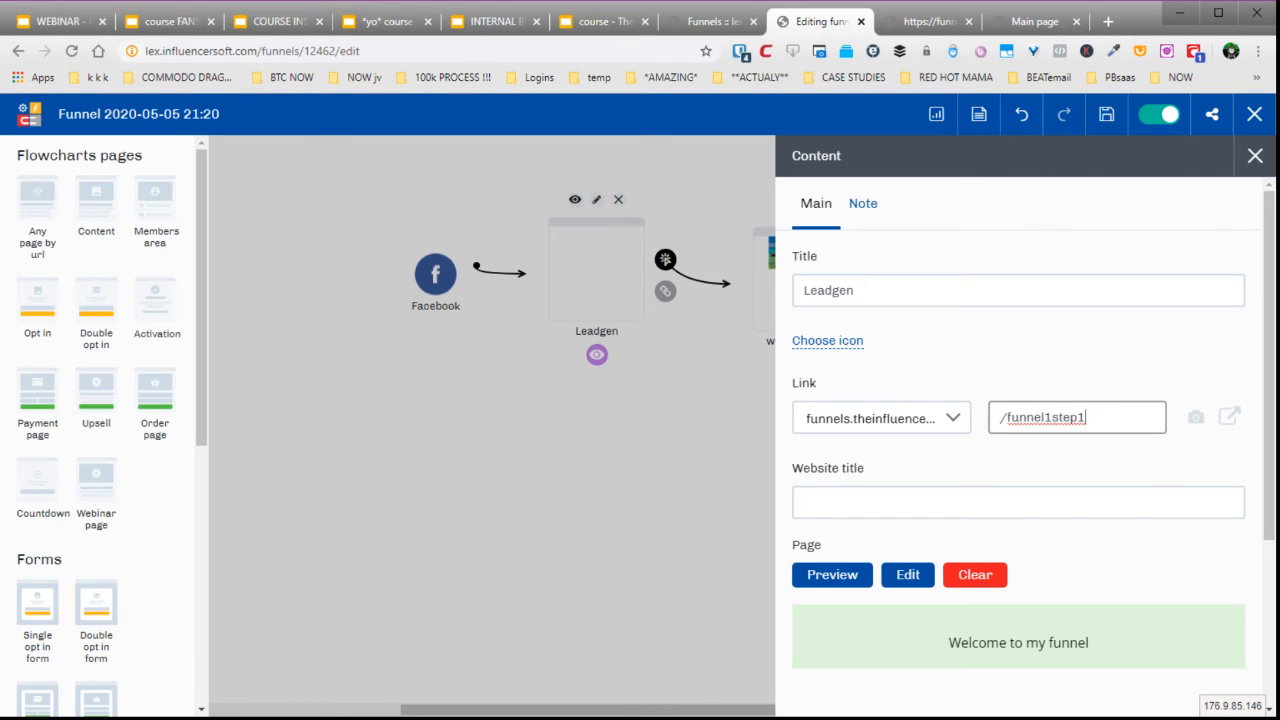
- Close the Leadgen page's settings and check the watch video 1 page's link path for consistent naming
type("b")
key("BackSpace")
left_click(1255, 158)
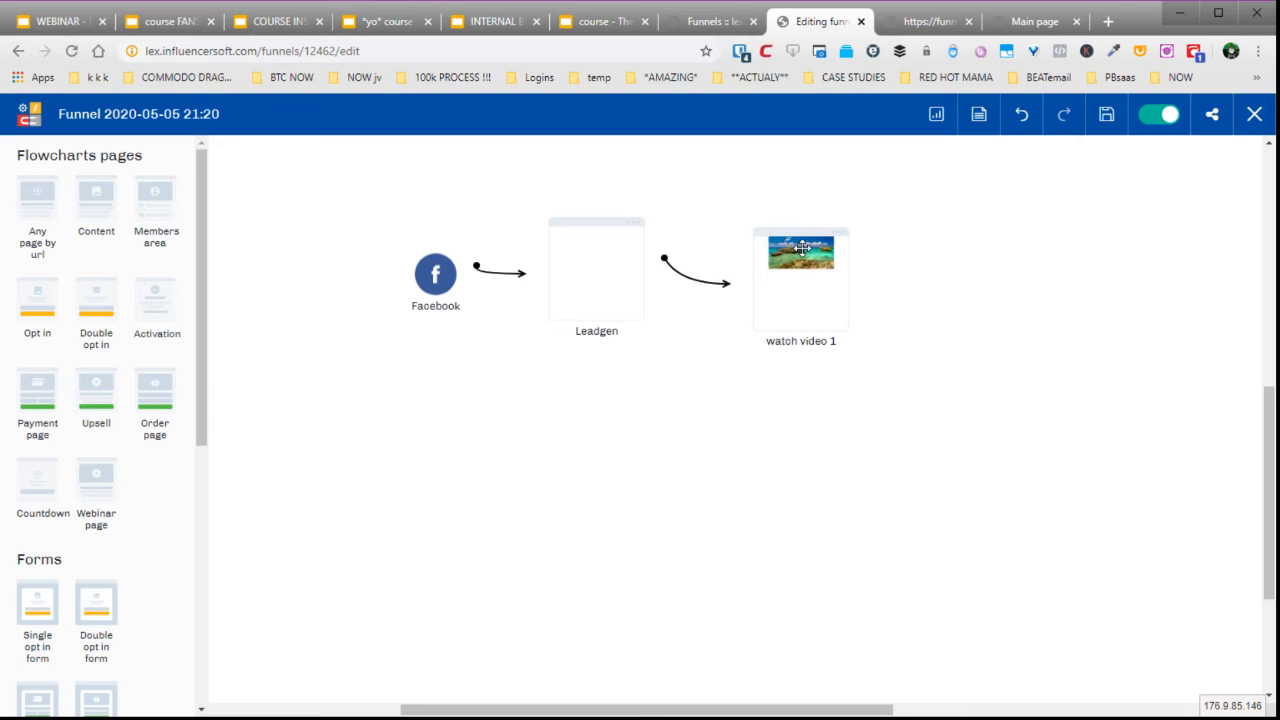
left_click(801, 211)
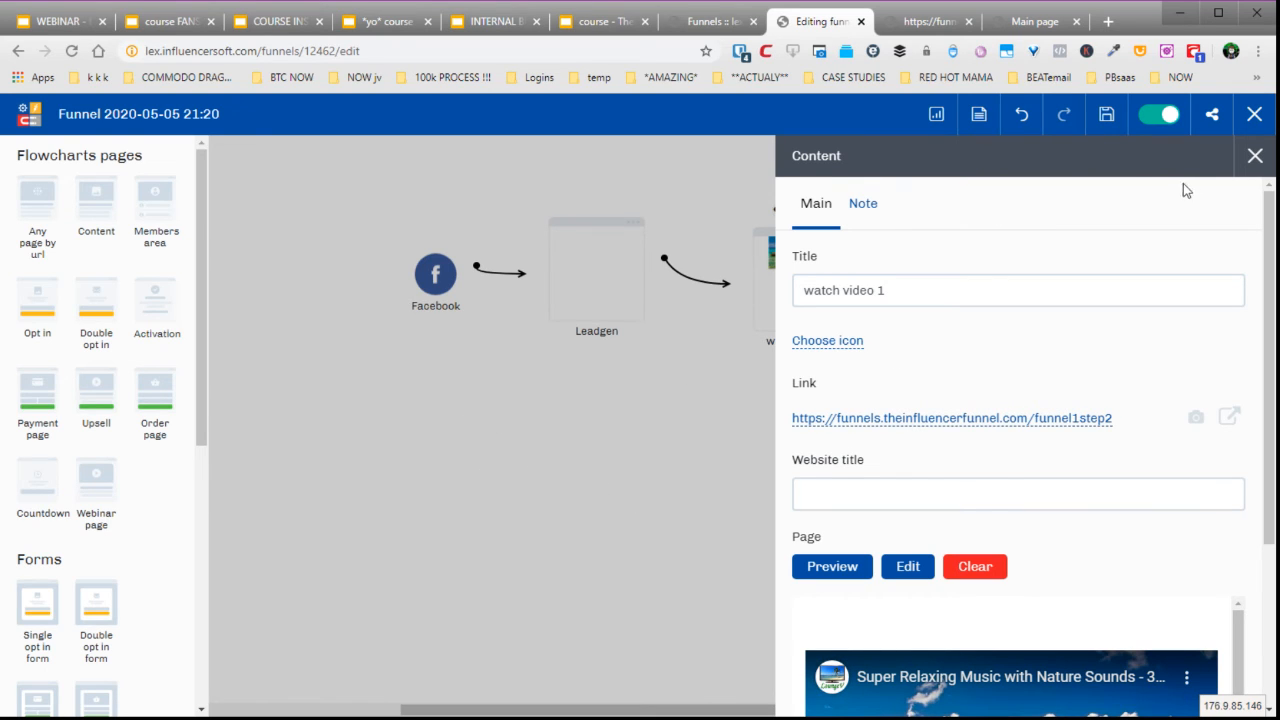
left_click(1254, 156)
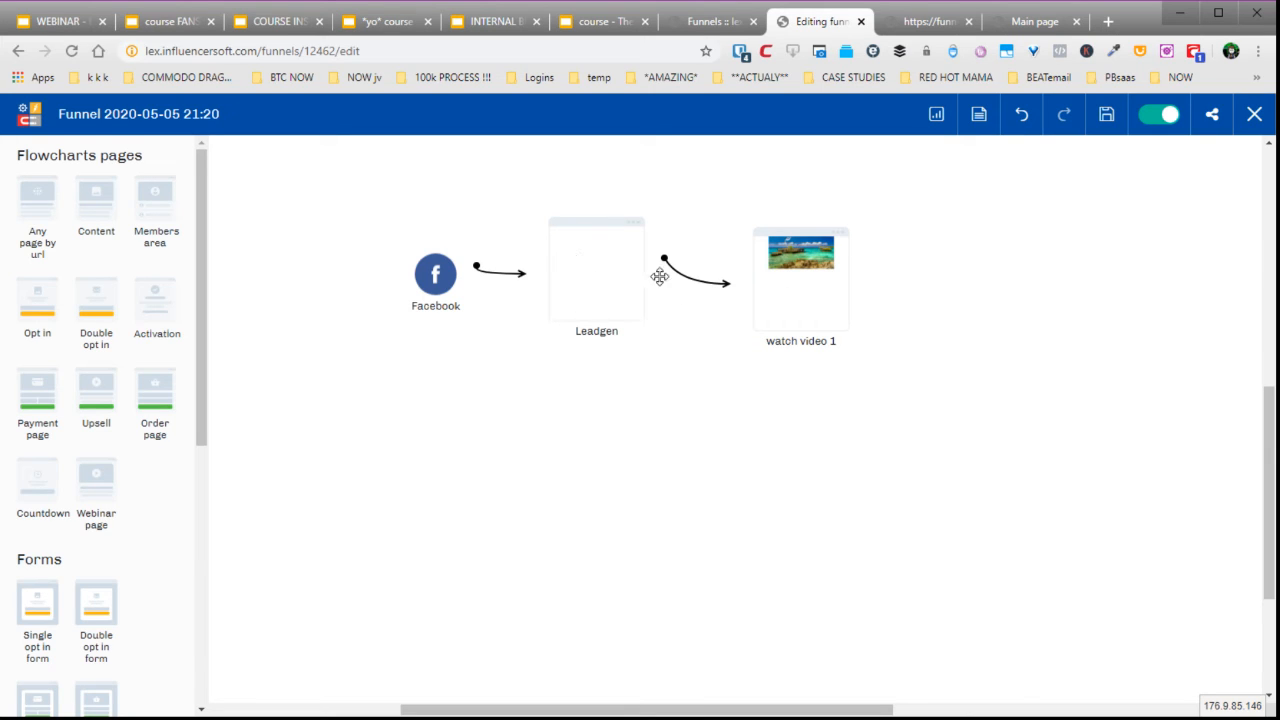
- Check the Leadgen page's link in its settings and open its page content for editing
left_click(611, 270)
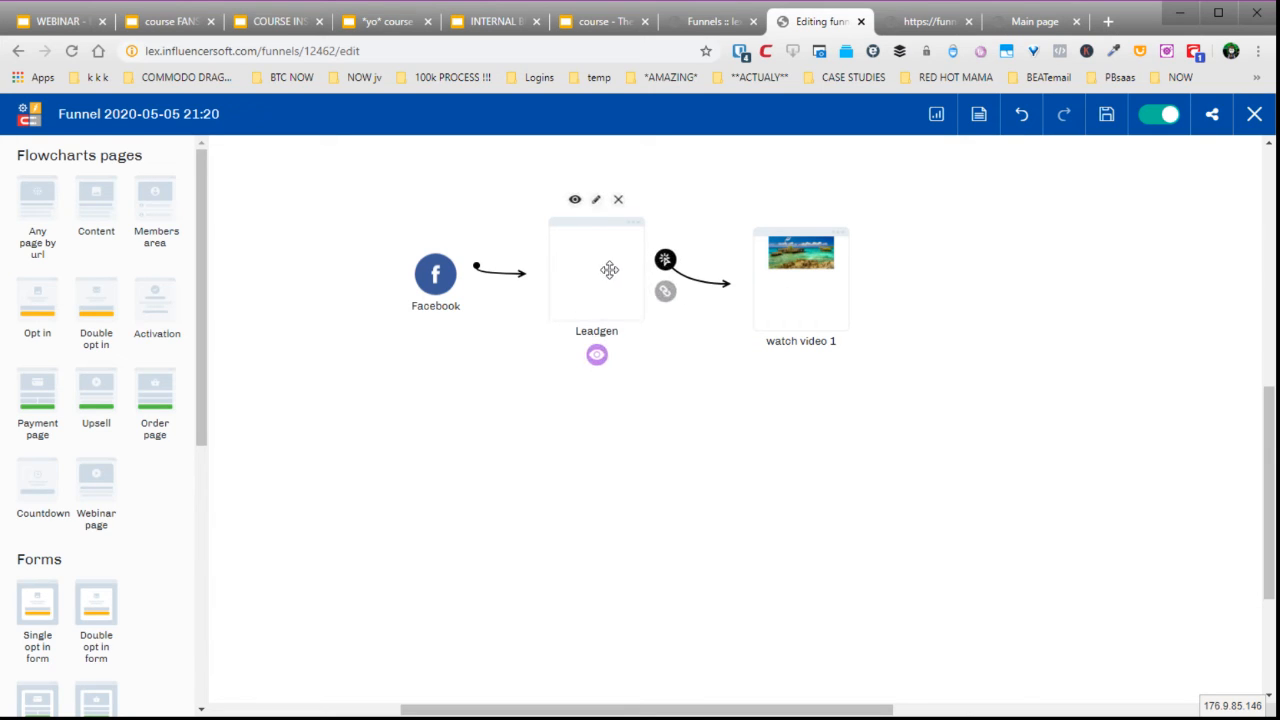
left_click(597, 201)
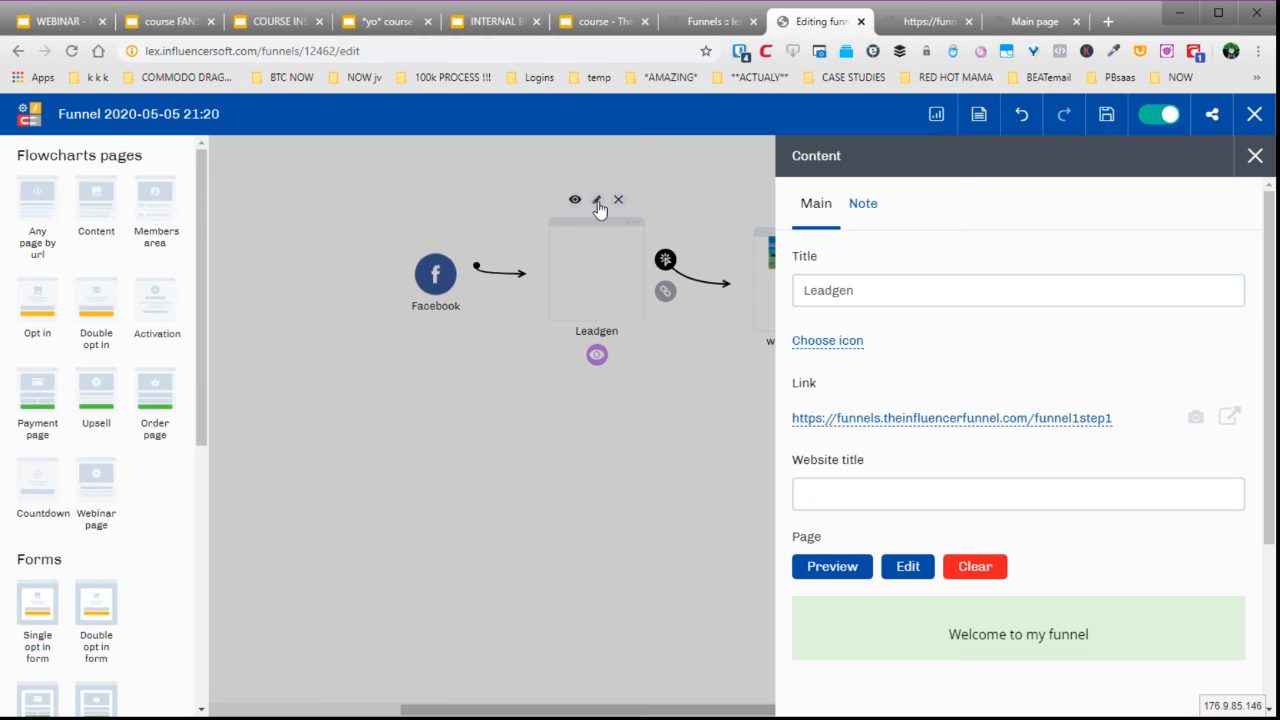
left_click(1256, 157)
left_click(574, 277)
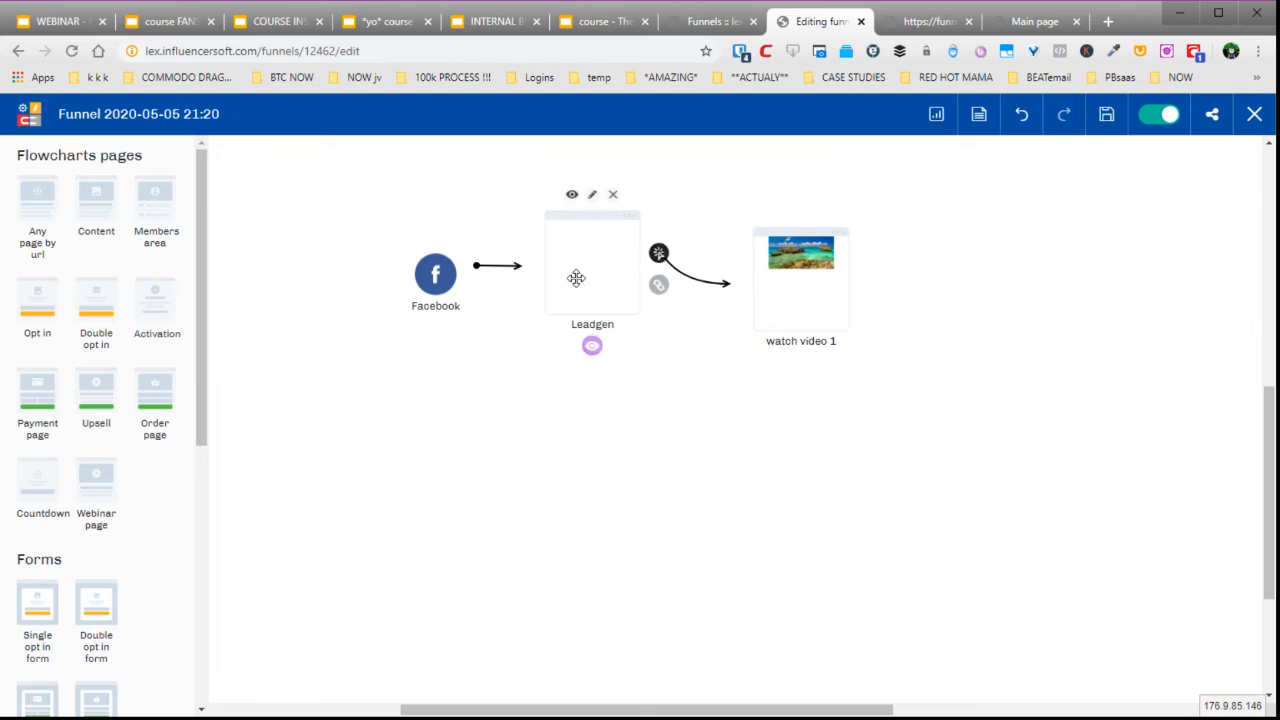
left_click(591, 197)
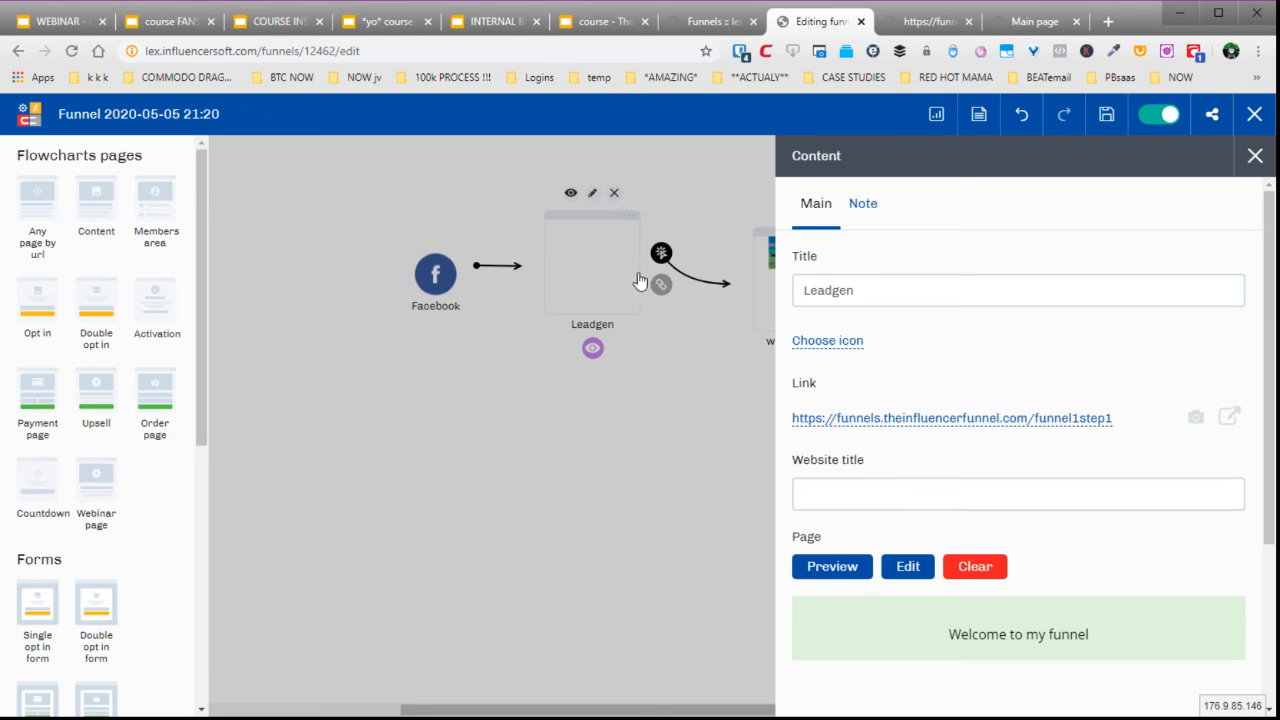
left_click(905, 566)
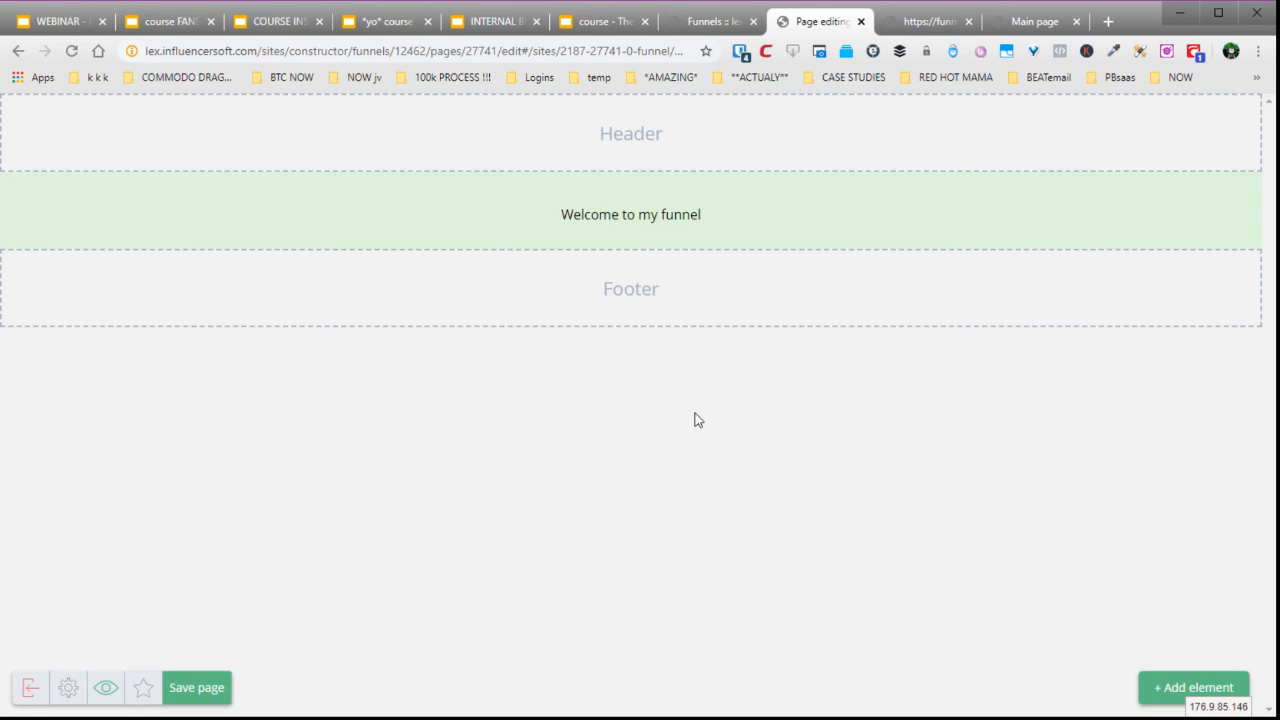
- Select the "Welcome to my funnel" section and display the widgets available to add to it
left_click(1179, 687)
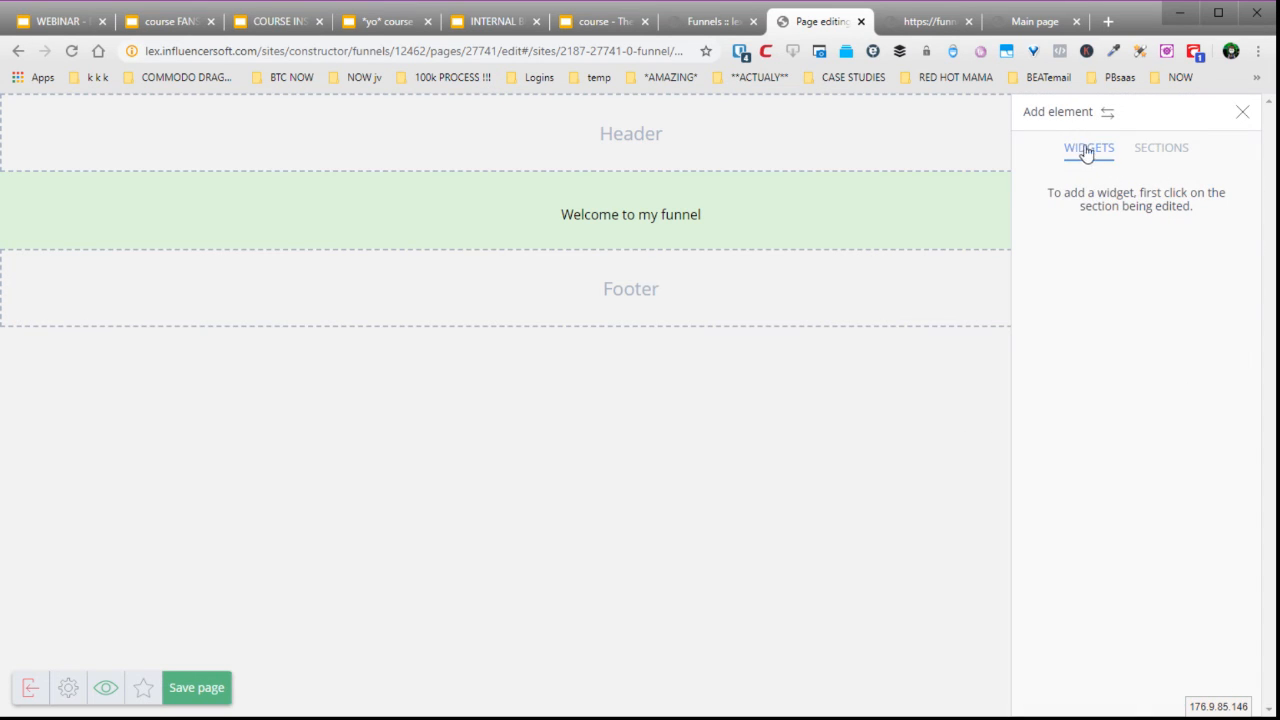
left_click(705, 219)
left_click(1180, 690)
left_click(900, 220)
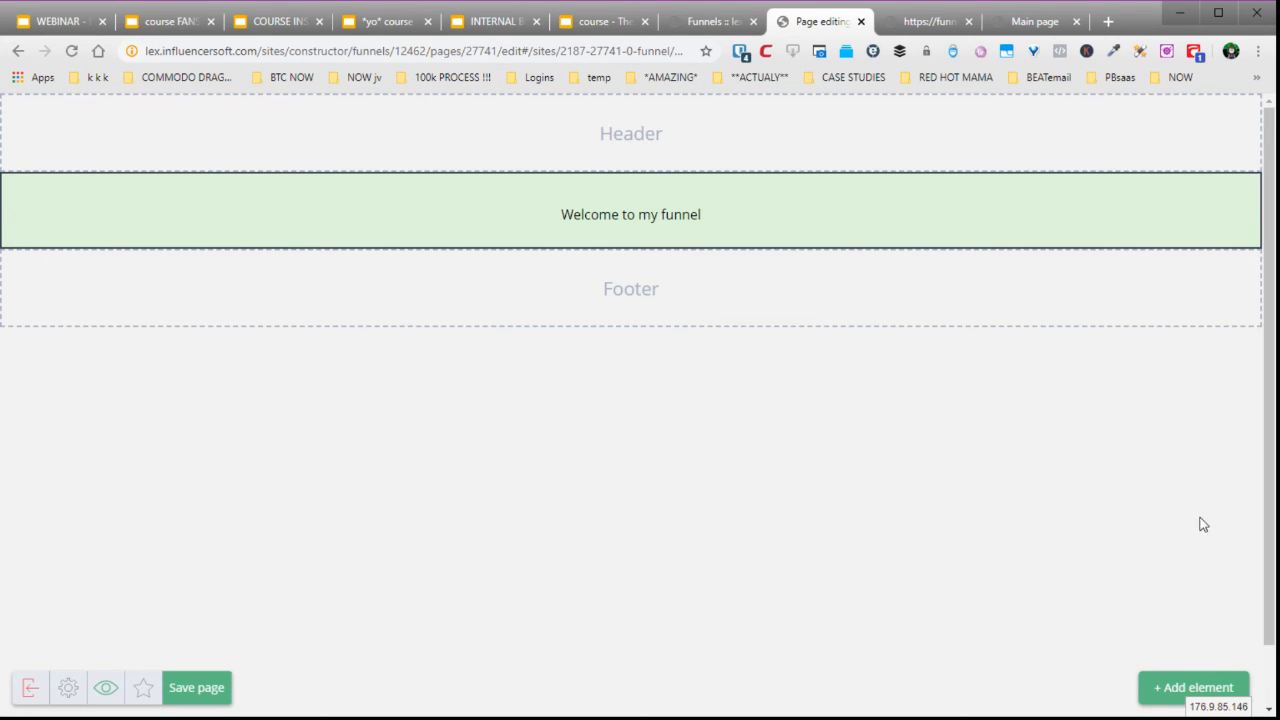
left_click(1176, 690)
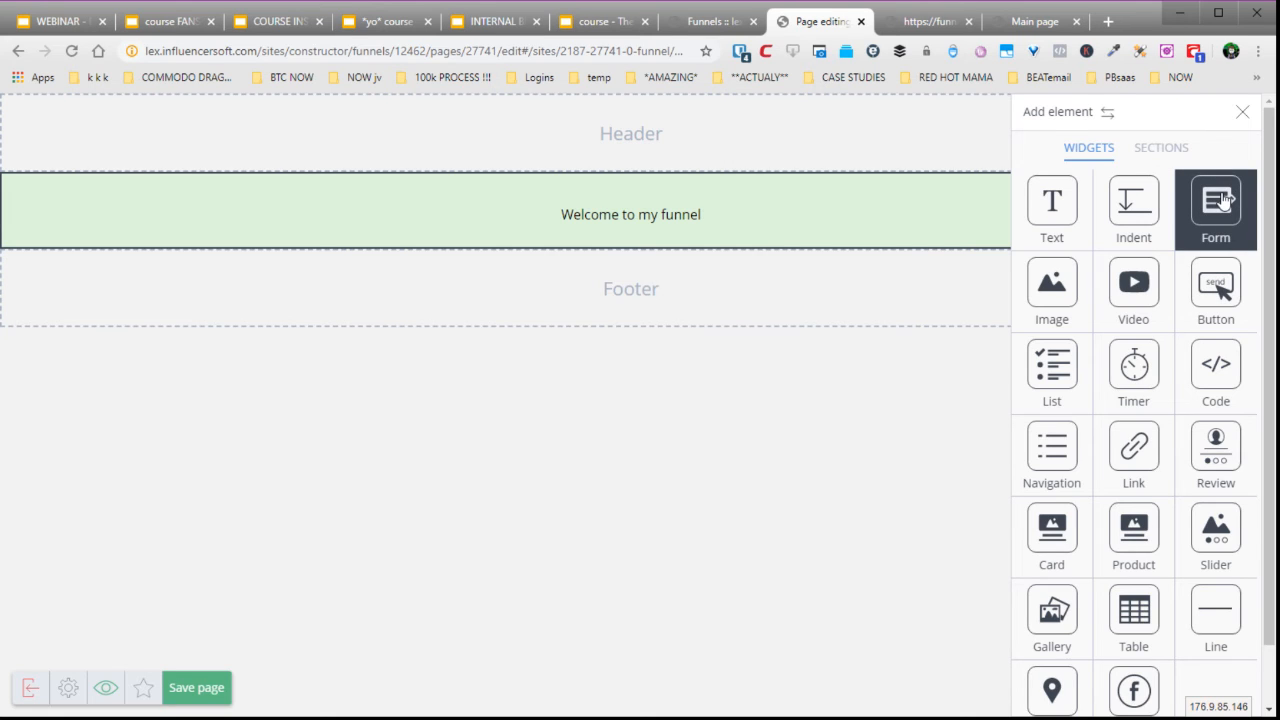
- Examine the ready-made section templates in the Lists and Content categories
left_click(1160, 148)
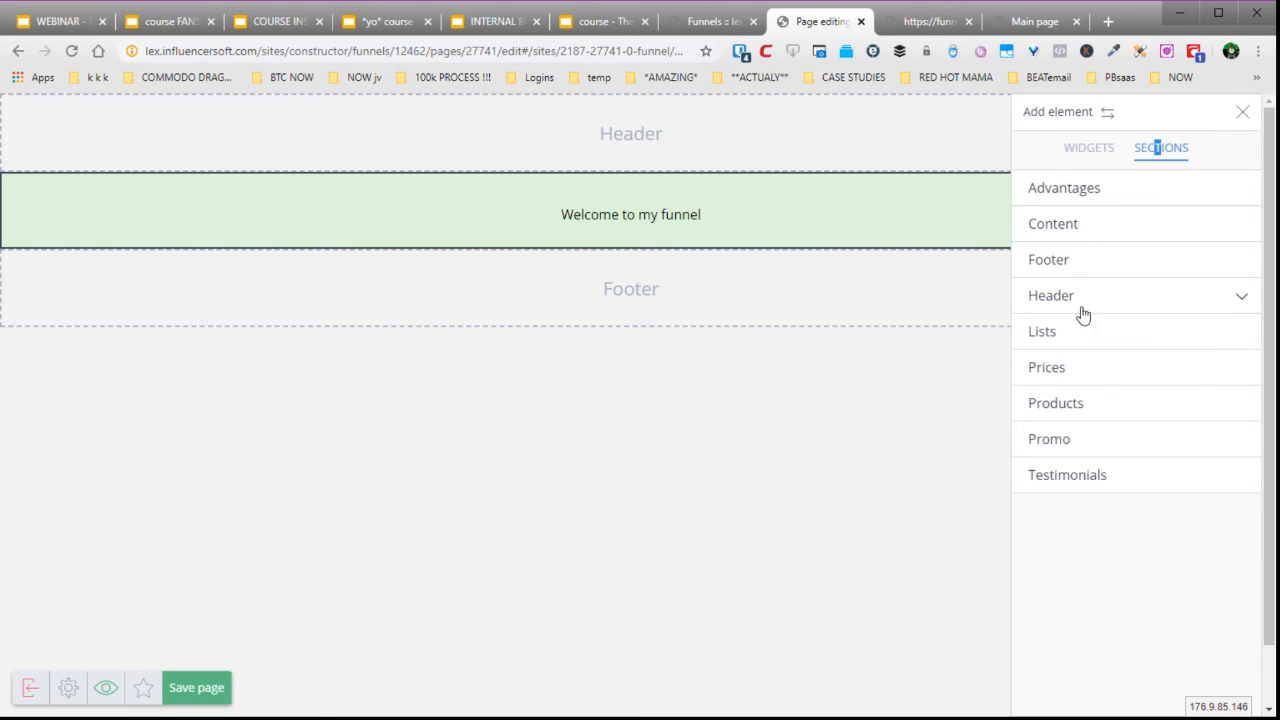
left_click(1244, 336)
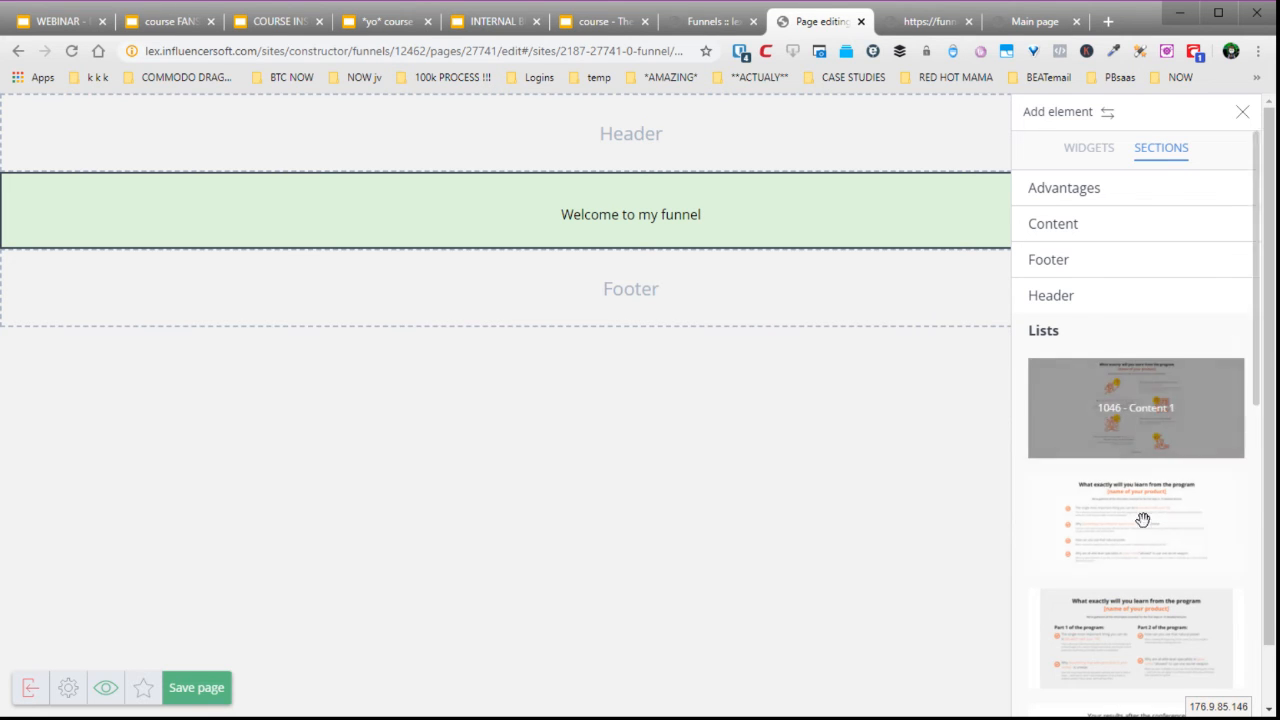
scroll(1150, 500, "down", 10)
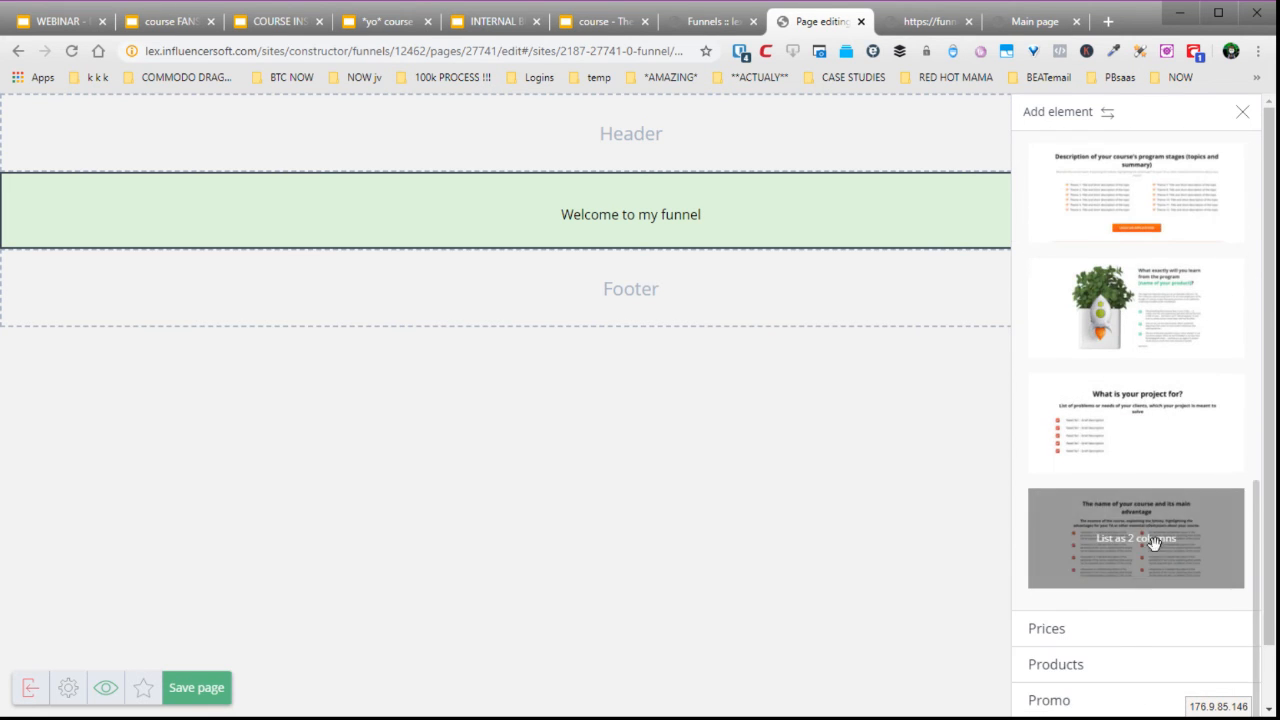
scroll(1123, 453, "up", 3)
scroll(1123, 453, "up", 5)
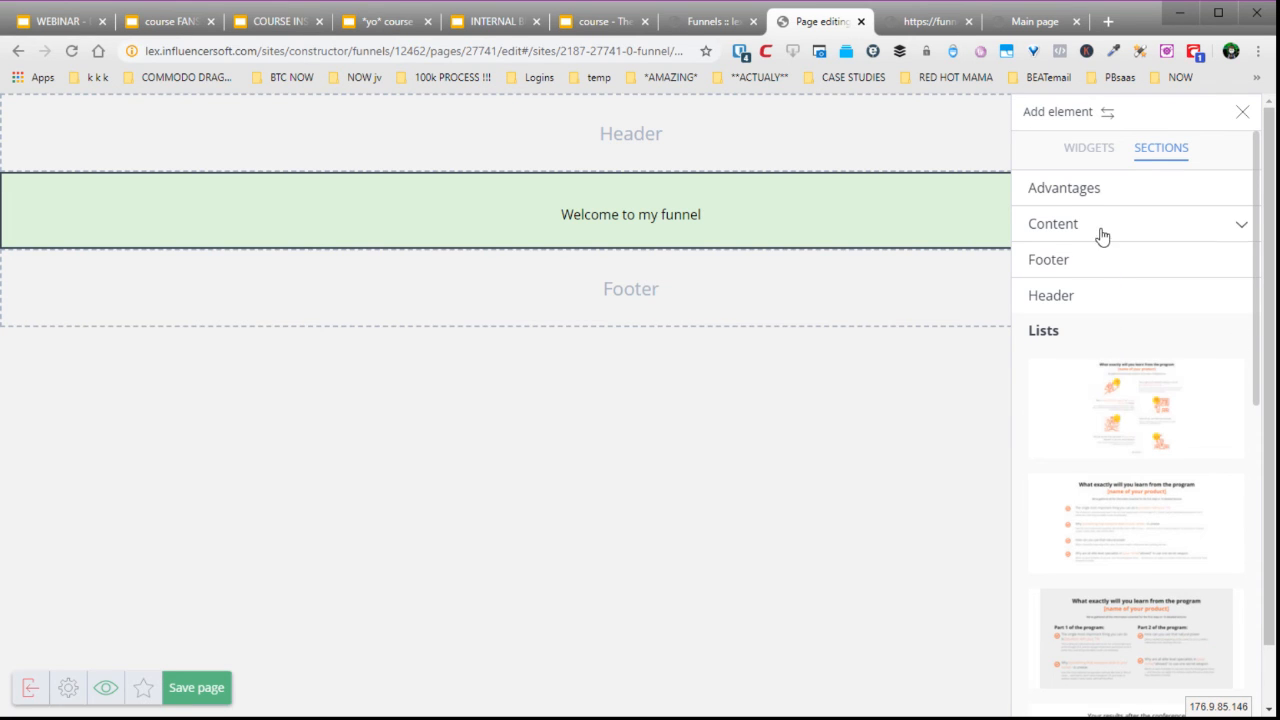
left_click(1101, 234)
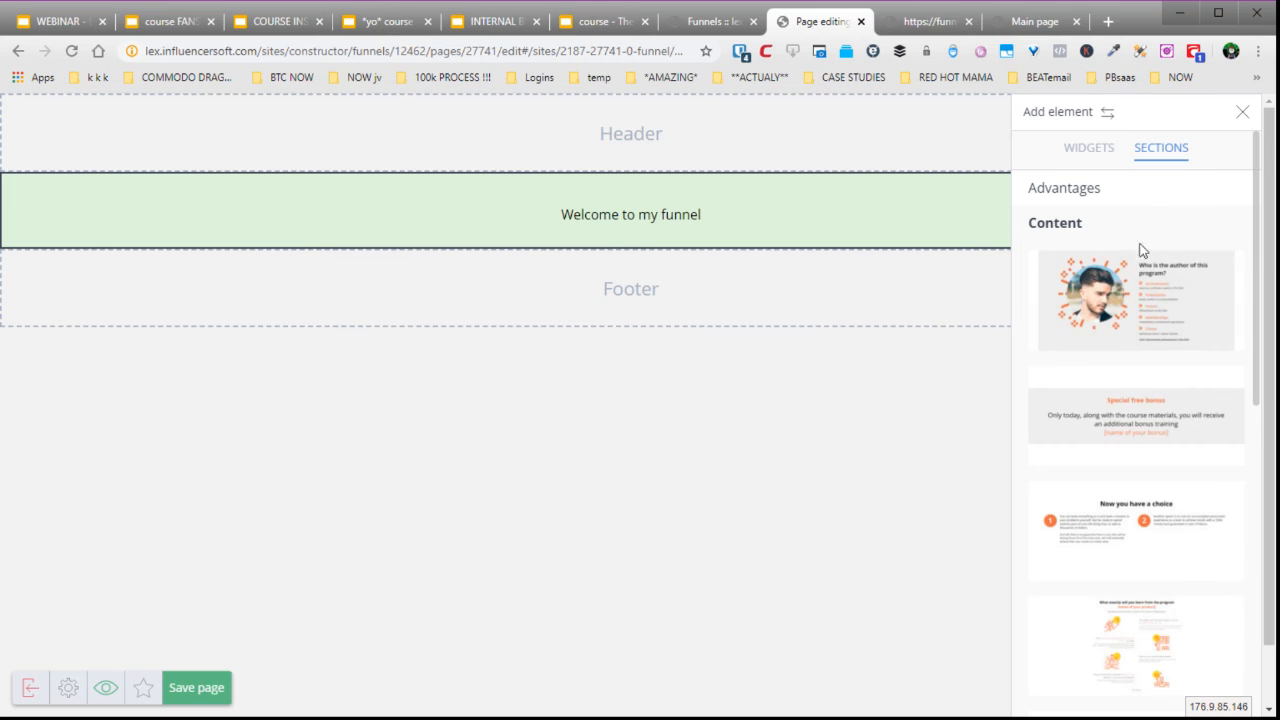
scroll(1182, 410, "down", 3)
scroll(1182, 408, "down", 12)
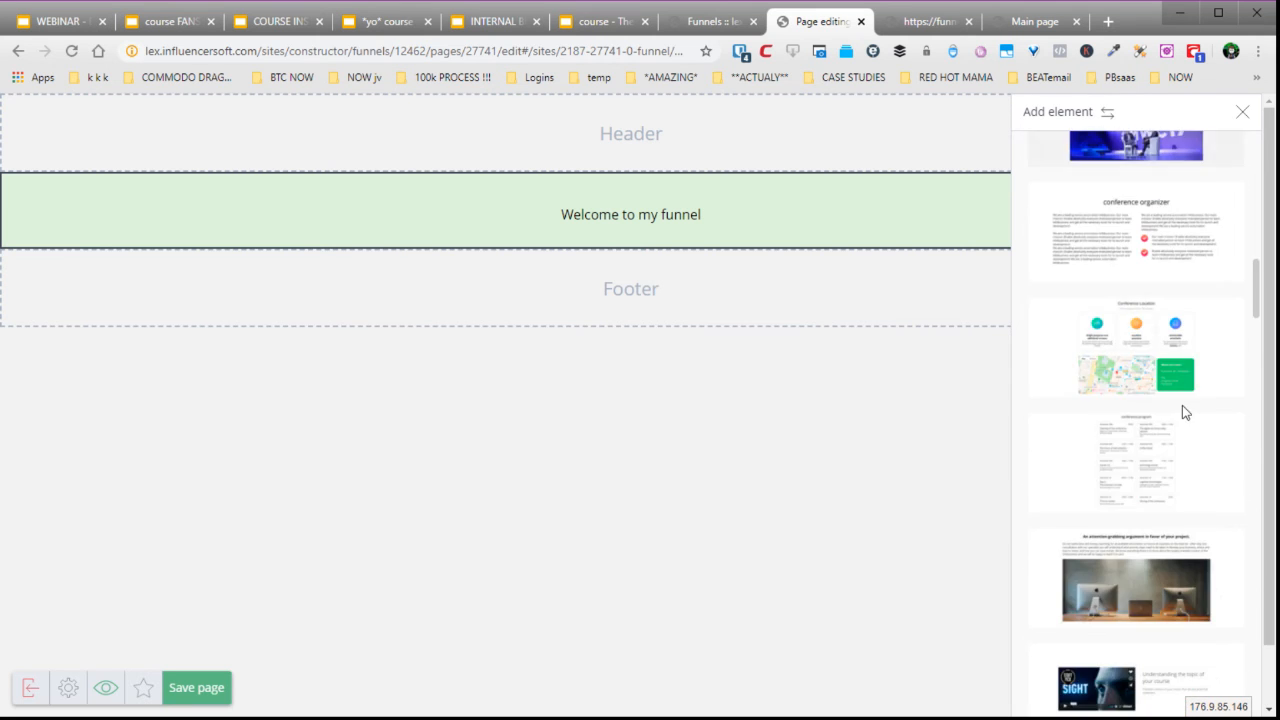
scroll(1181, 405, "down", 5)
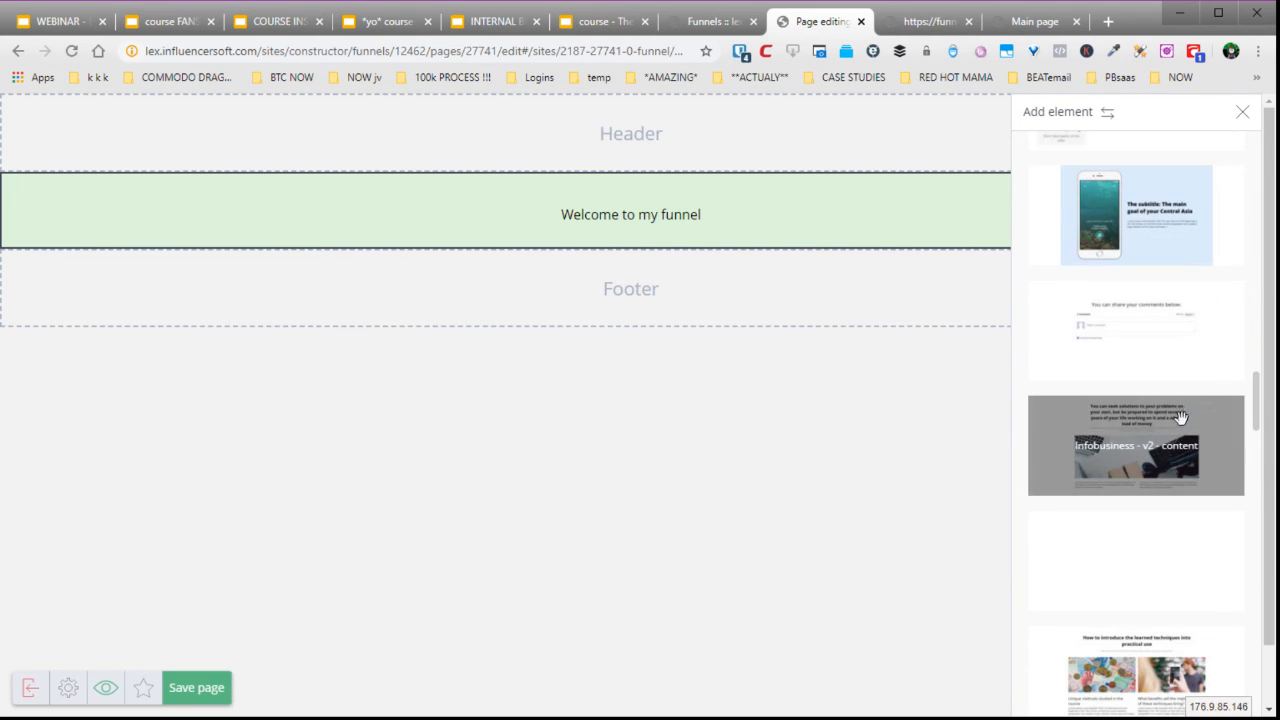
scroll(1185, 480, "up", 12)
scroll(1095, 380, "up", 10)
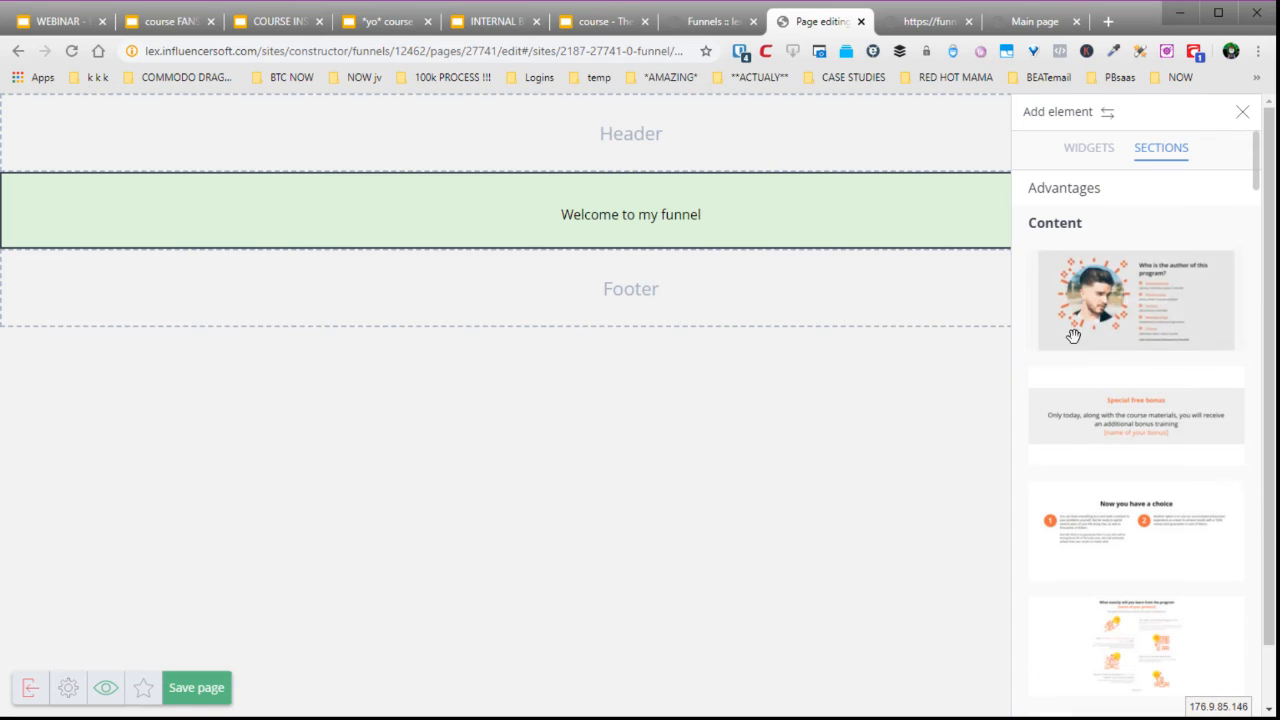
- Examine the Advantages section templates and continue through the Content and Lists templates below them
left_click(1061, 204)
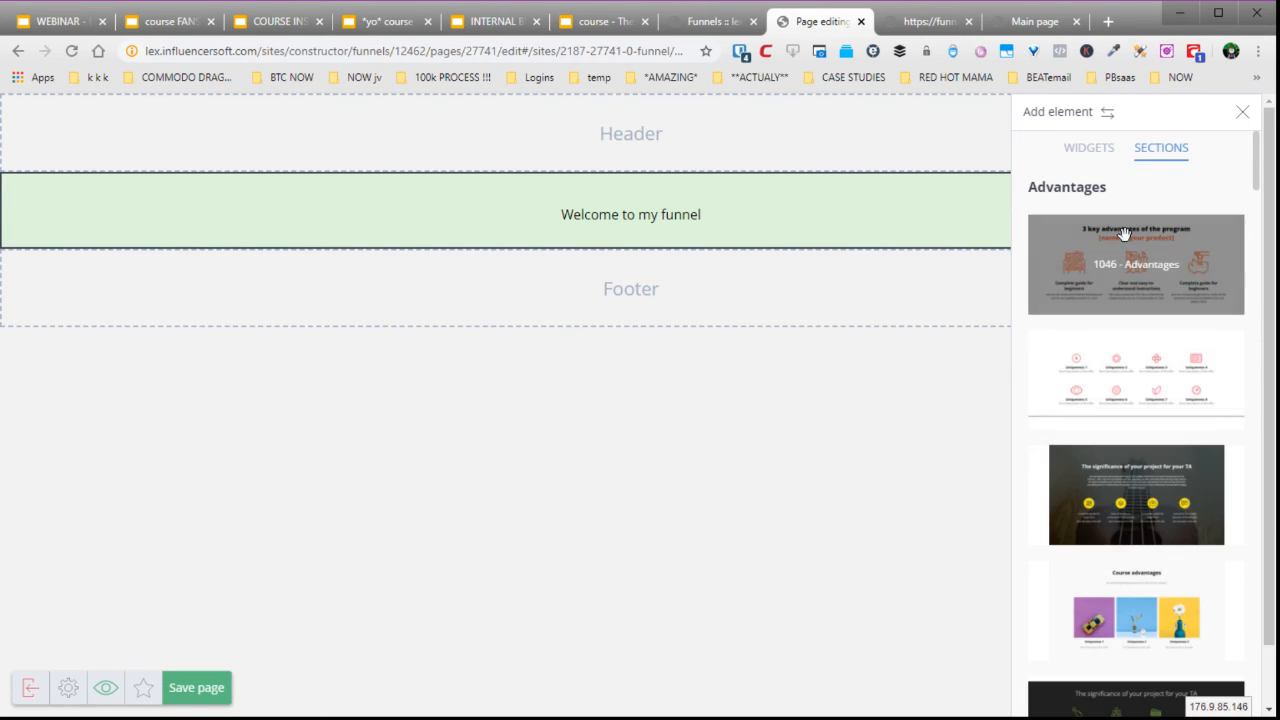
scroll(1160, 290, "down", 4)
scroll(1182, 350, "down", 15)
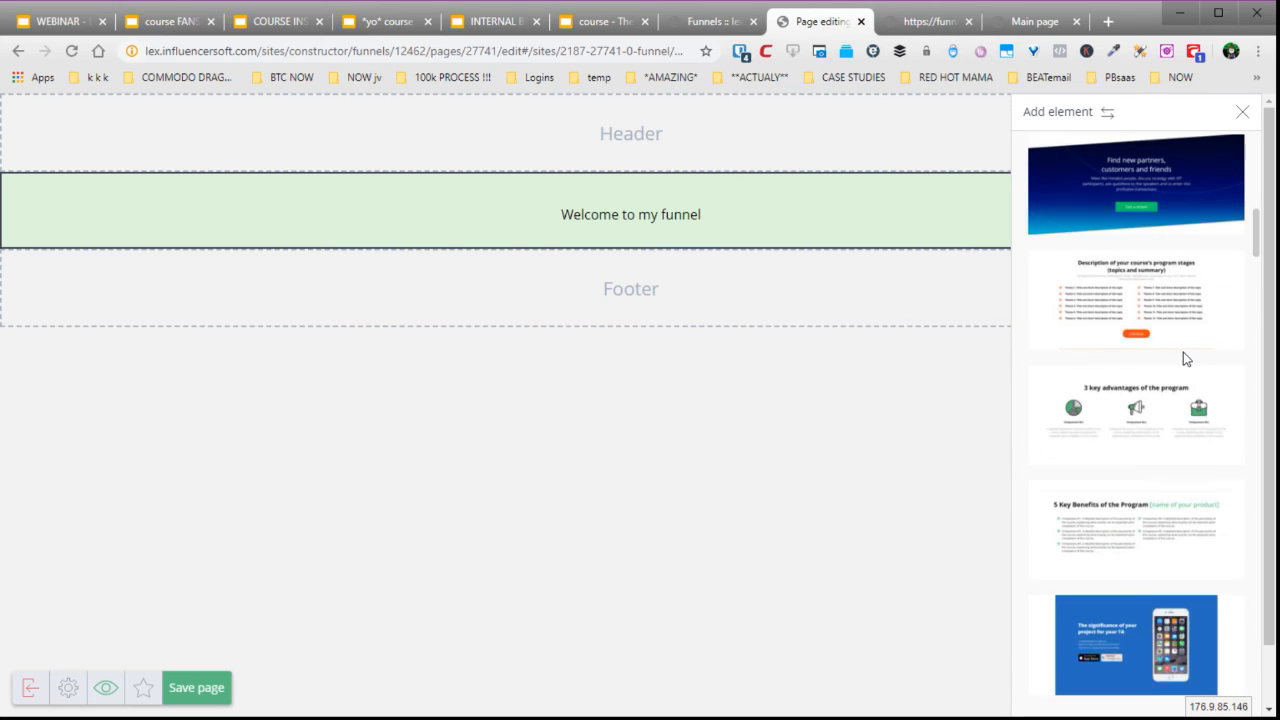
scroll(1182, 350, "down", 15)
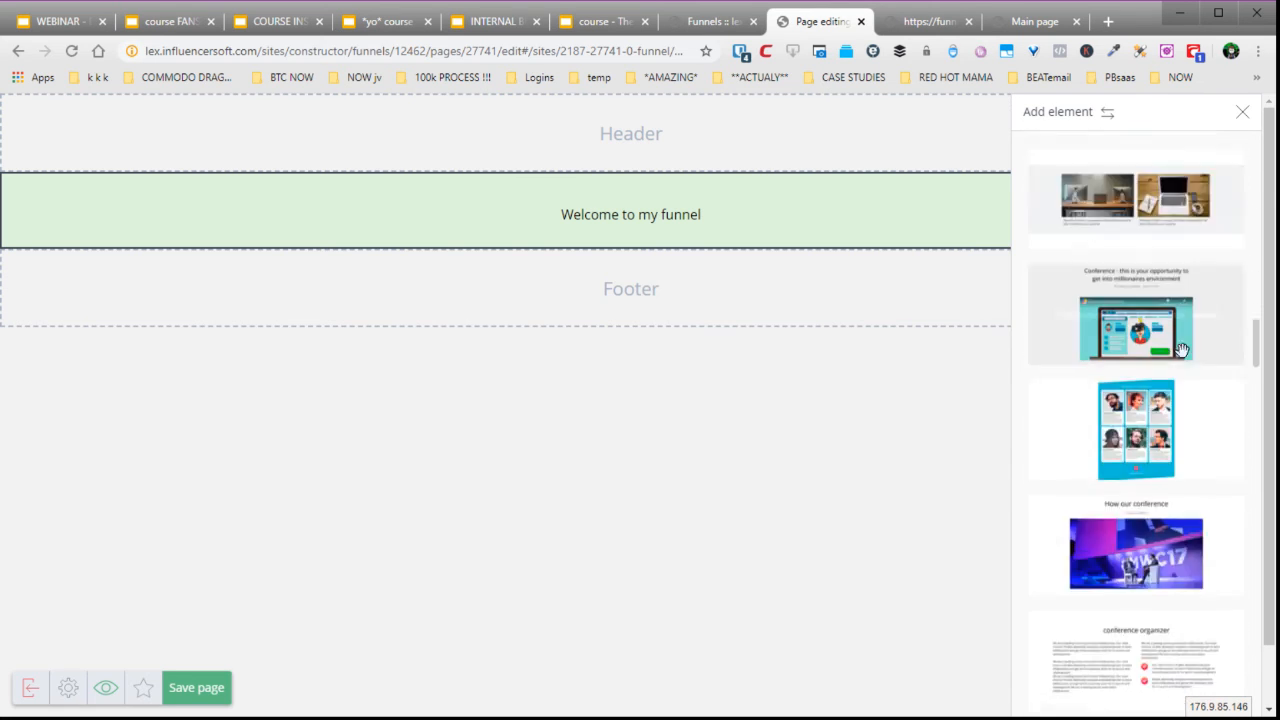
scroll(1182, 350, "down", 15)
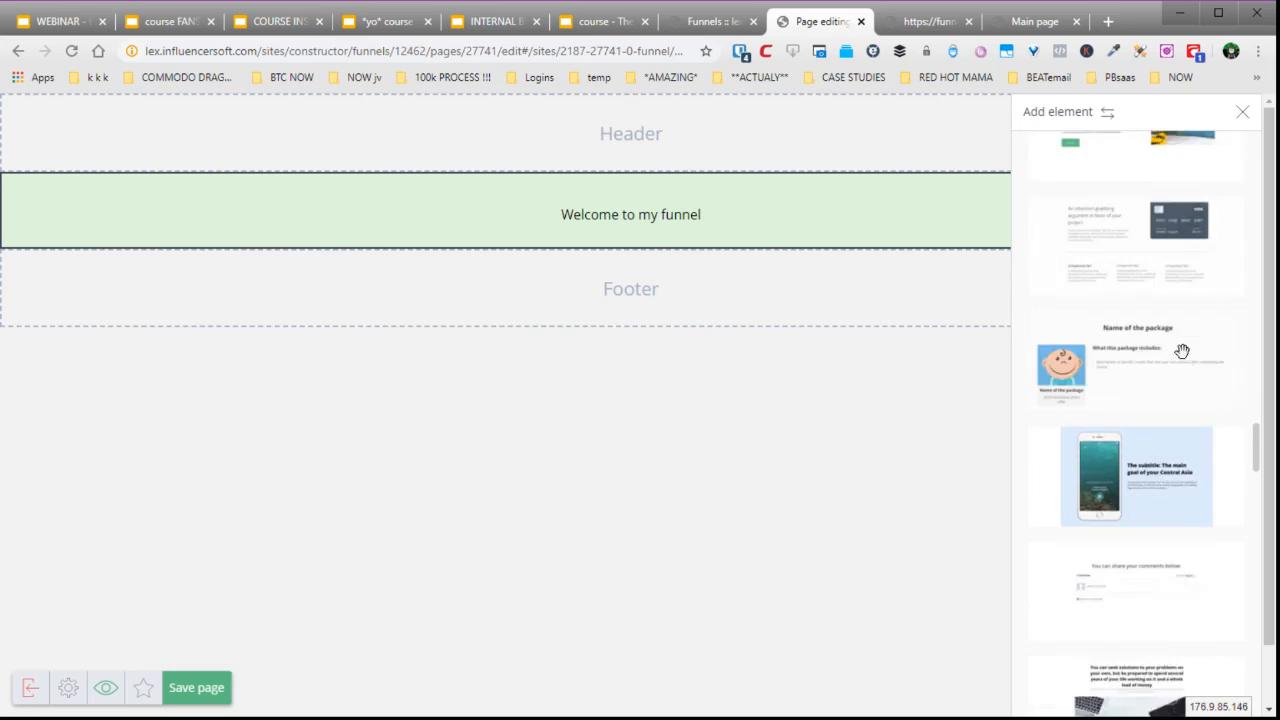
scroll(1170, 400, "down", 15)
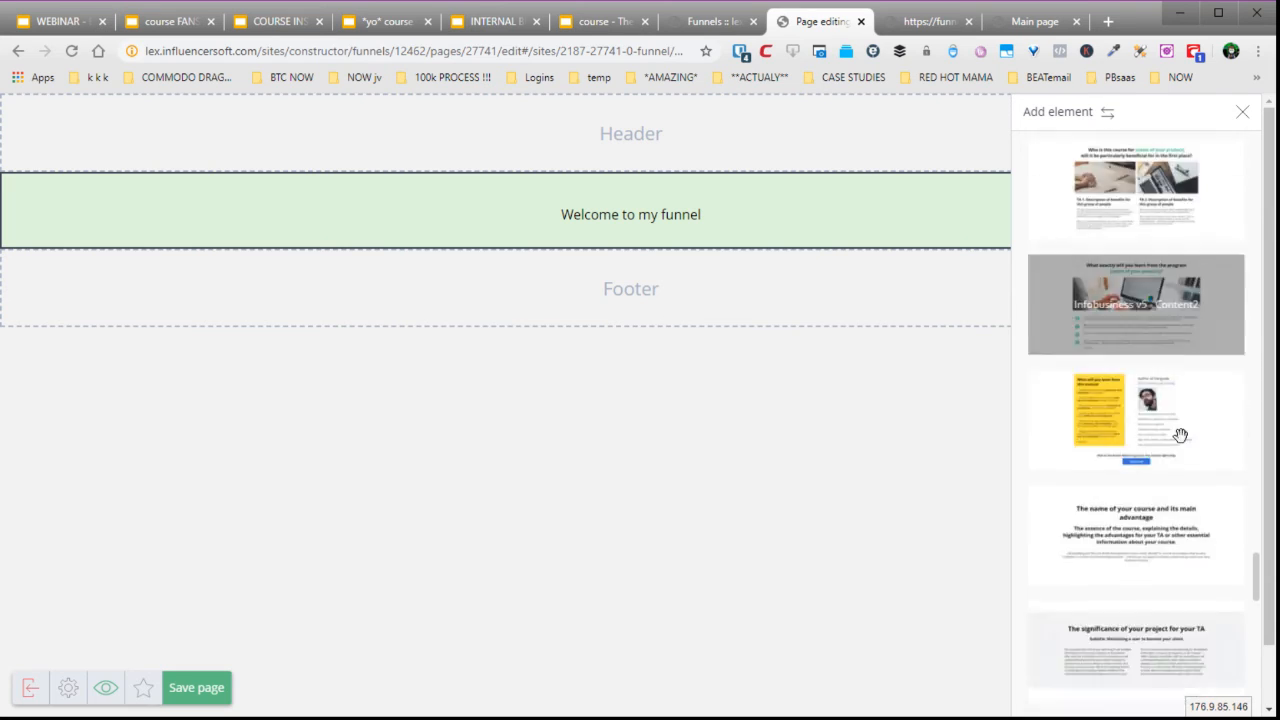
scroll(1182, 440, "down", 4)
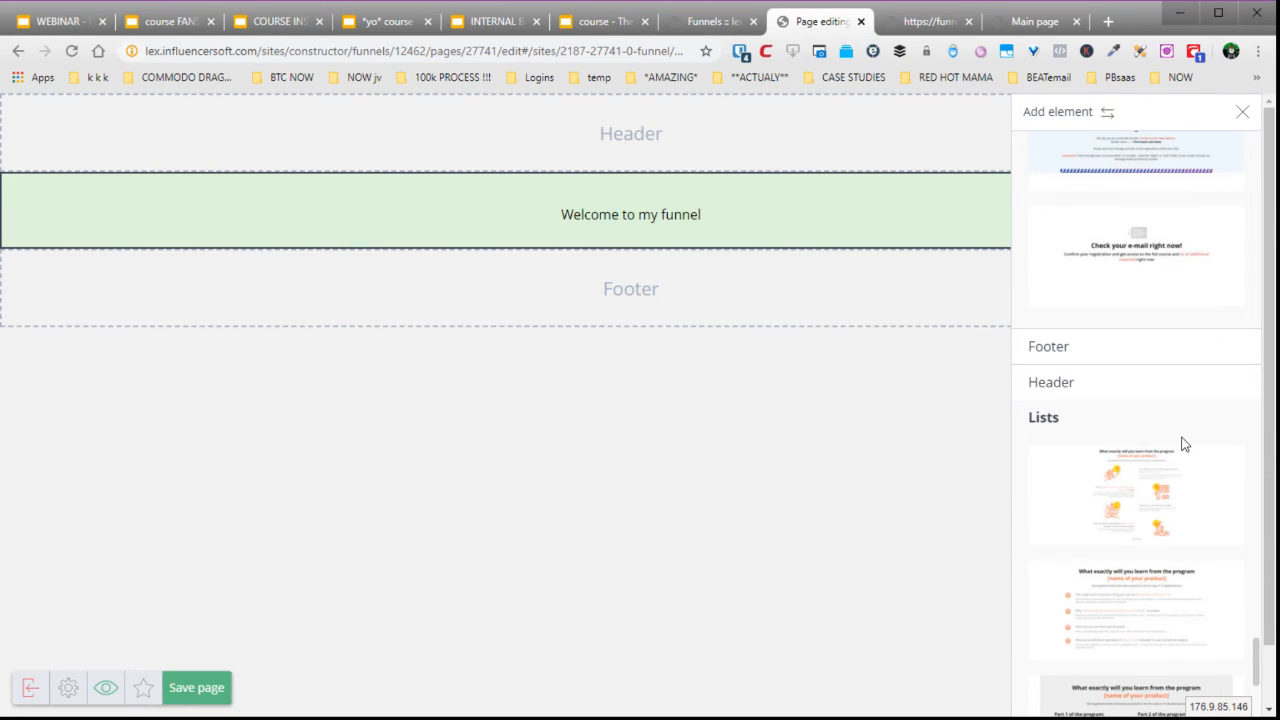
scroll(1176, 420, "down", 3)
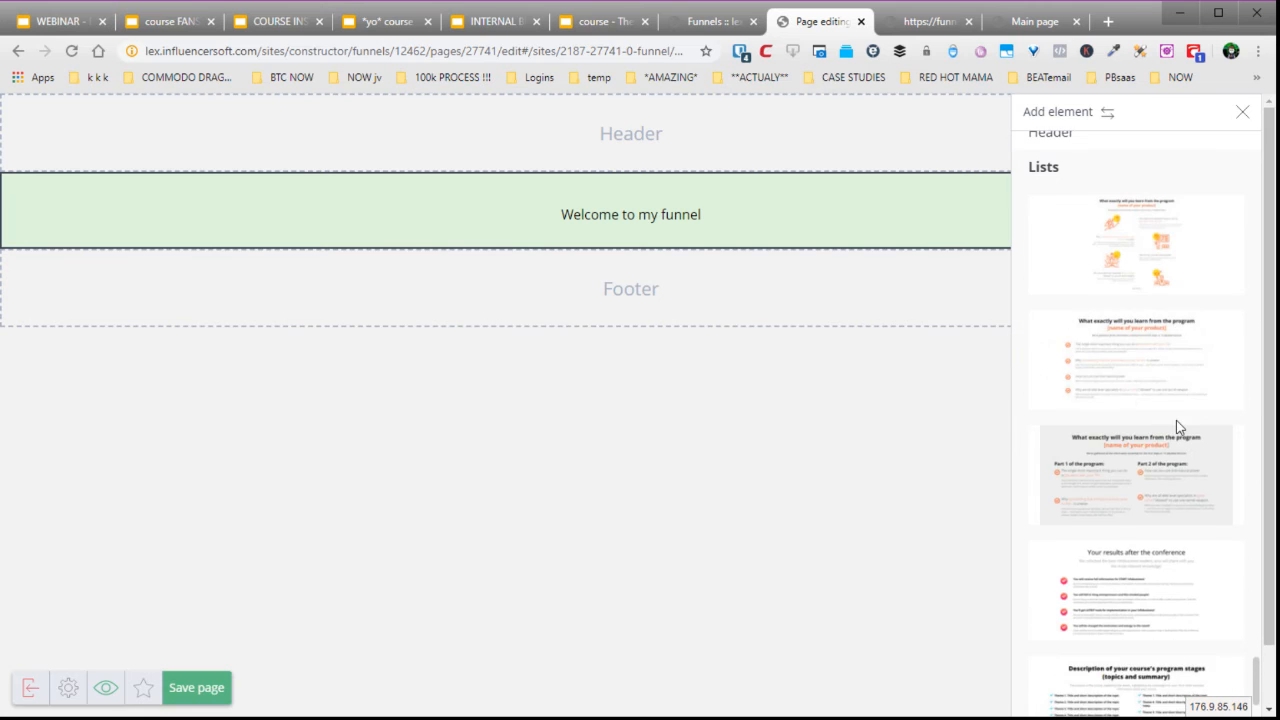
scroll(1089, 346, "up", 1)
scroll(1143, 386, "down", 1)
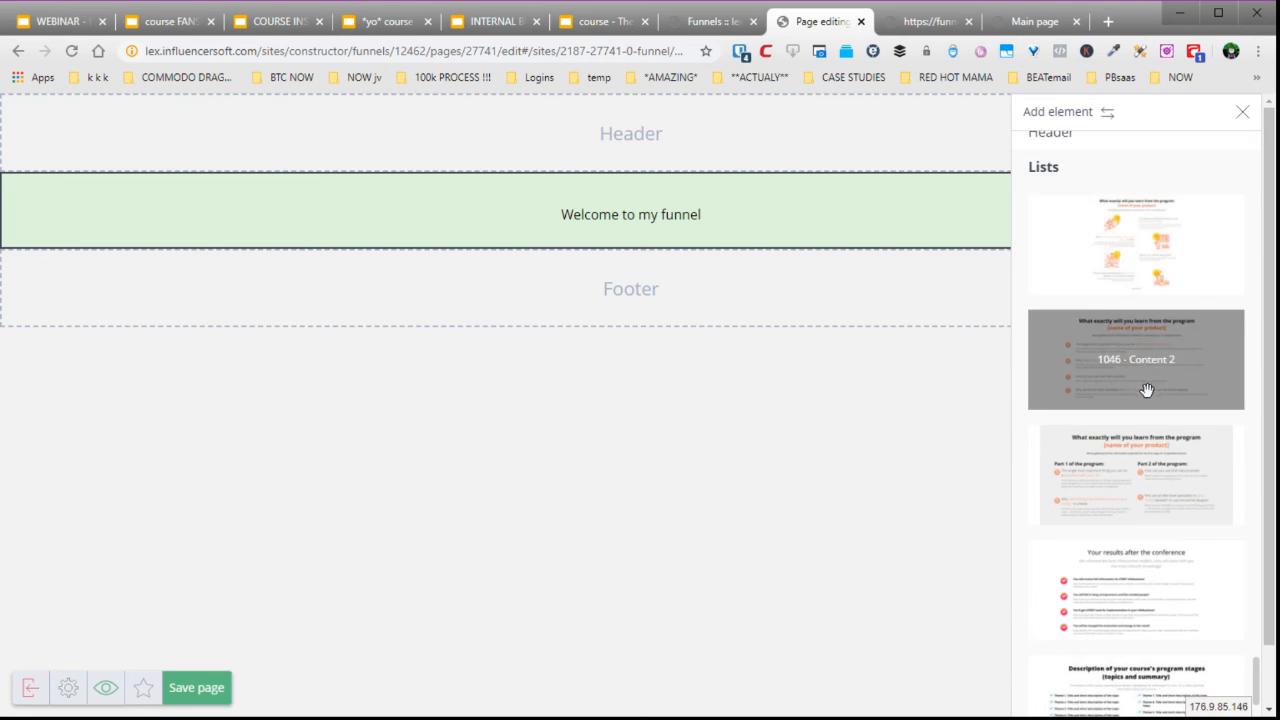
scroll(1147, 425, "down", 3)
scroll(1147, 425, "down", 4)
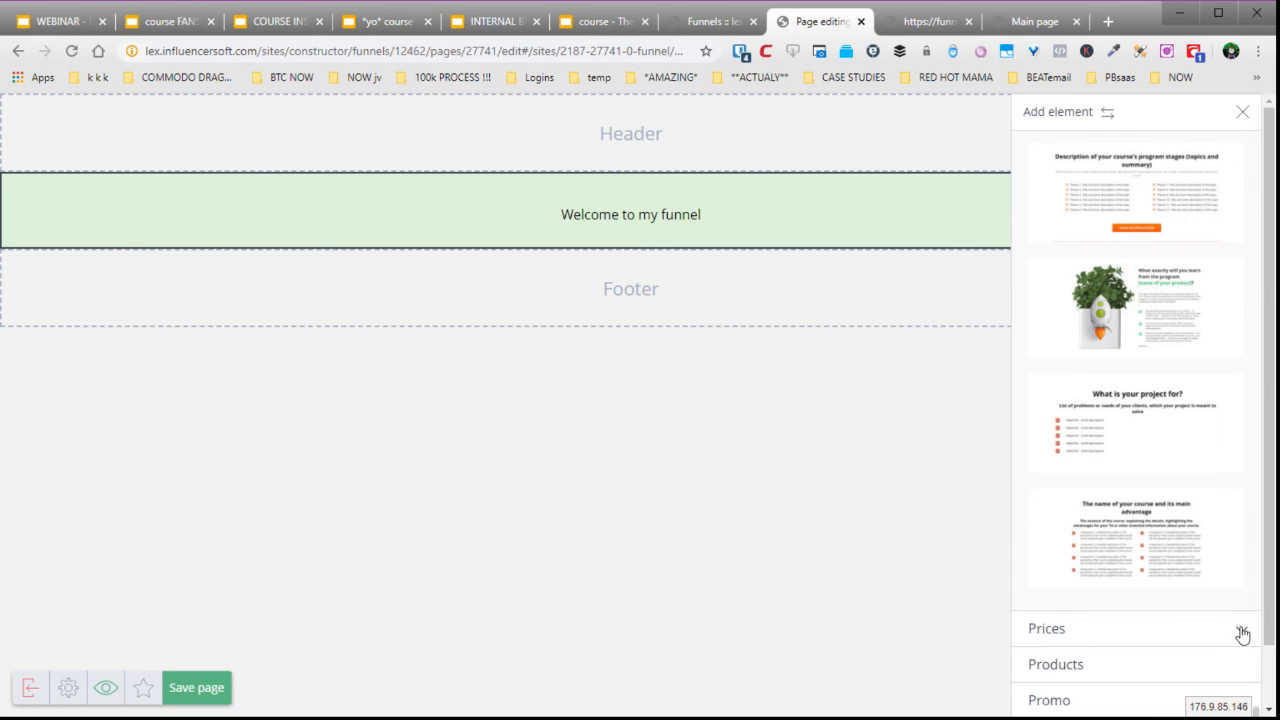
- Examine the ready-made section templates in the Prices and Products categories
left_click(1245, 630)
scroll(1230, 600, "down", 4)
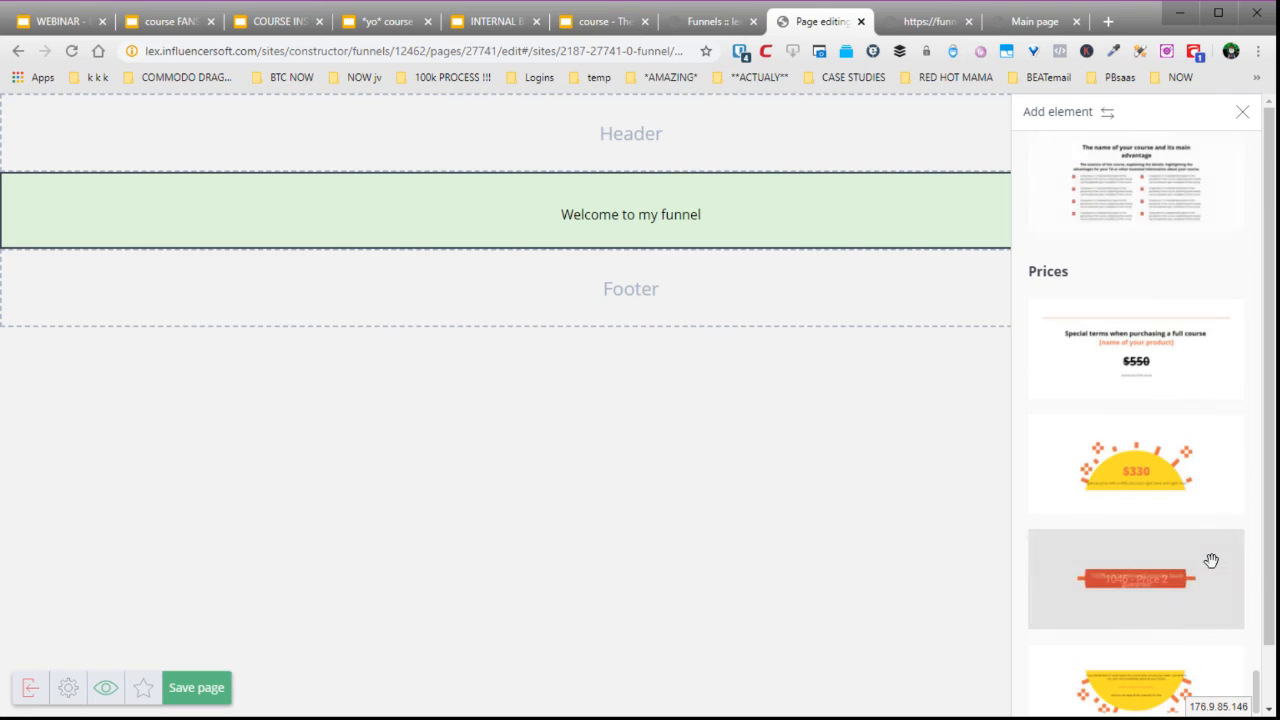
scroll(1207, 557, "down", 5)
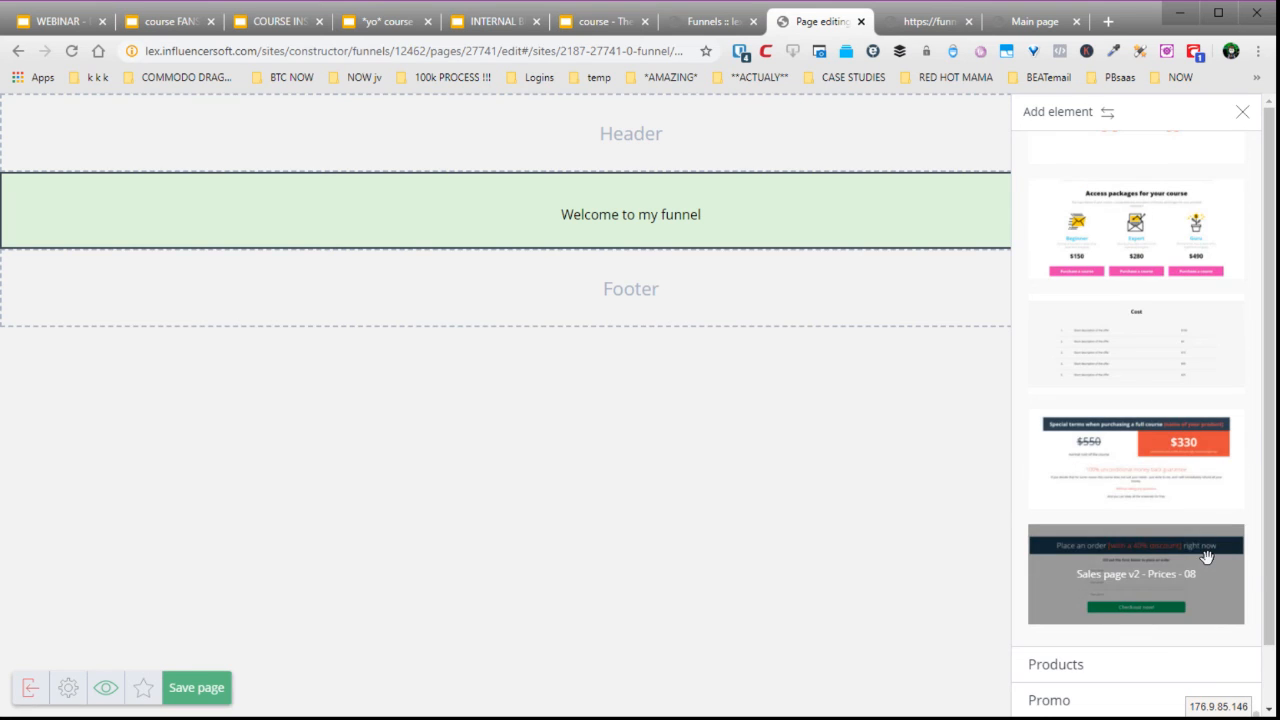
left_click(1240, 666)
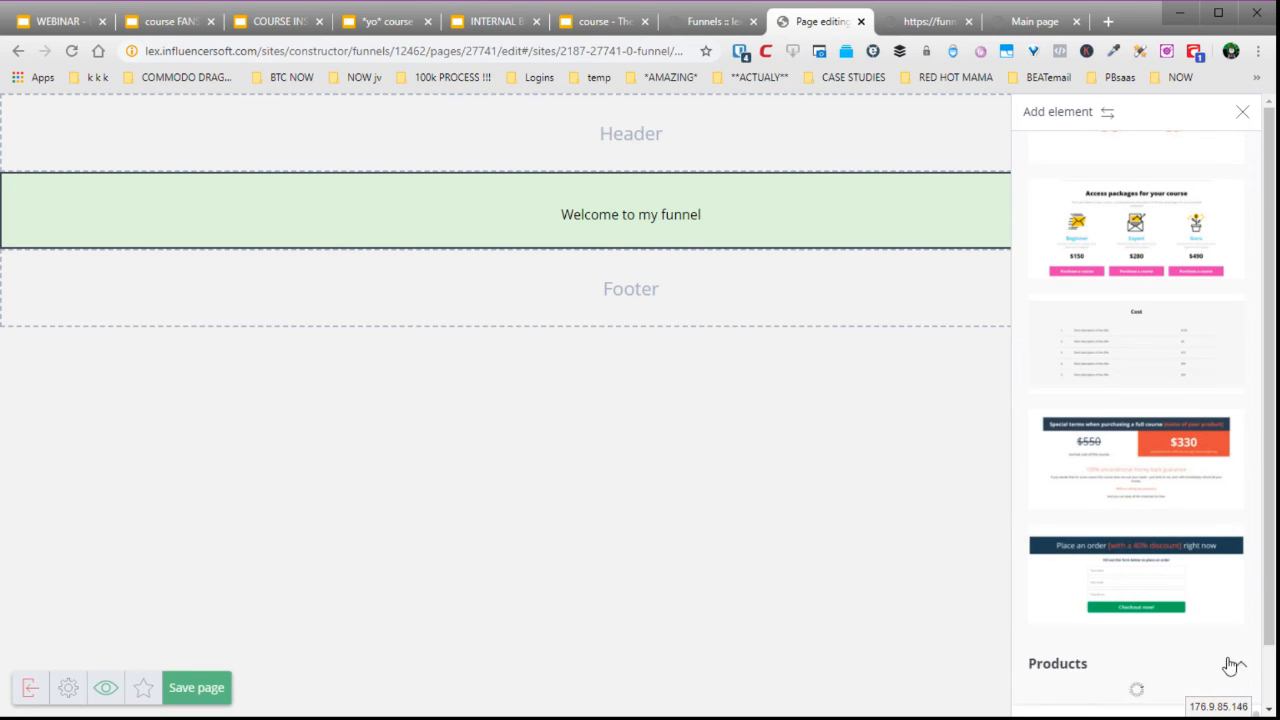
scroll(1200, 620, "down", 5)
scroll(1194, 607, "down", 3)
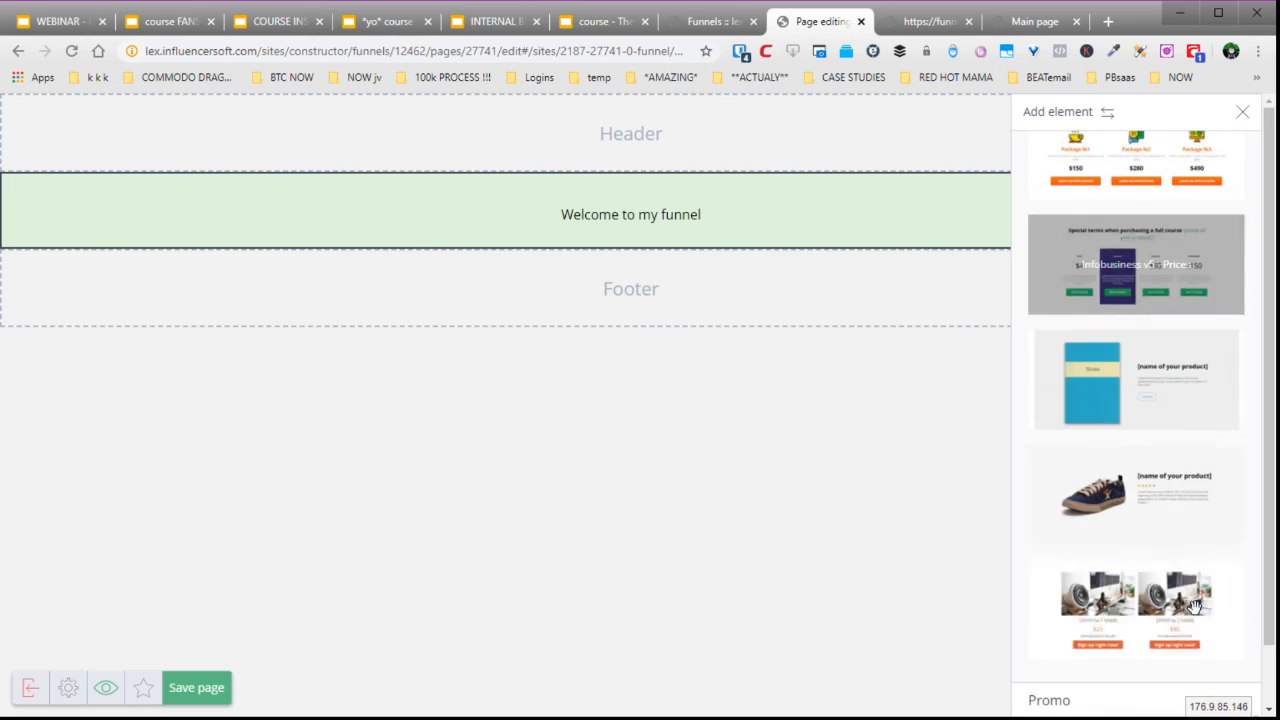
- Examine the ready-made section templates in the Promo category, including the sign-up forms and timers
left_click(1162, 704)
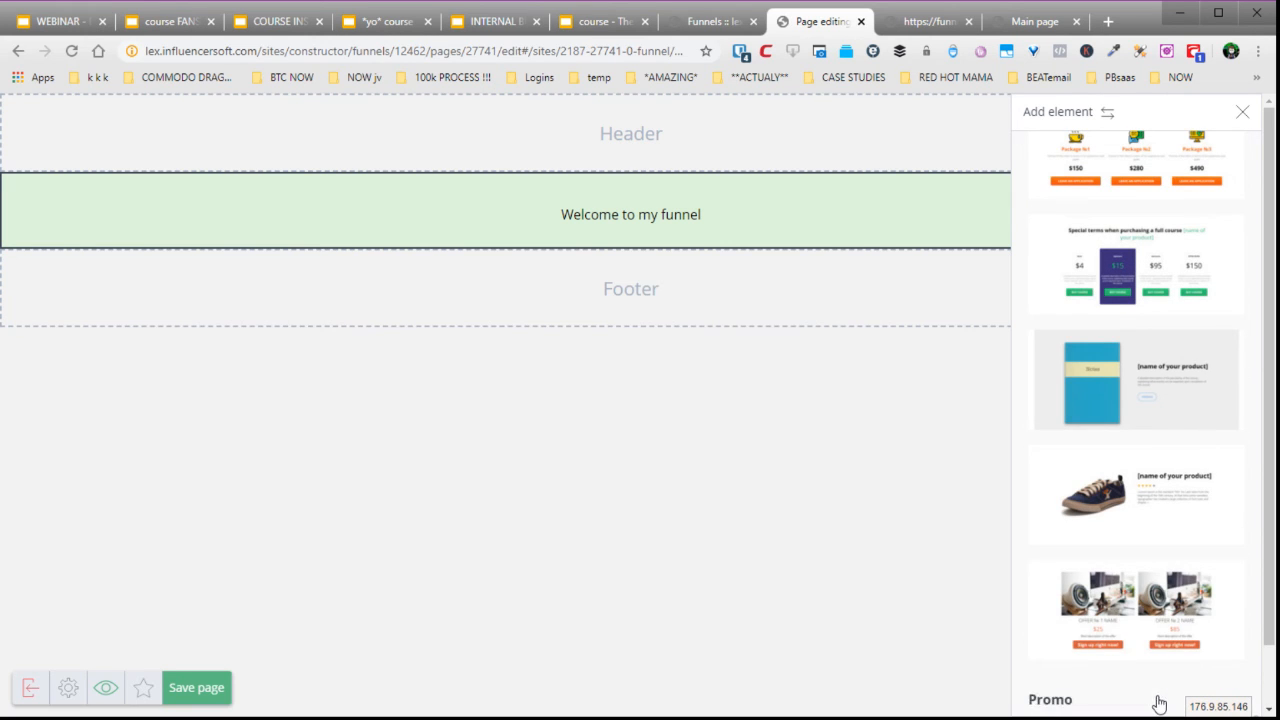
scroll(1190, 620, "down", 3)
scroll(1233, 612, "down", 6)
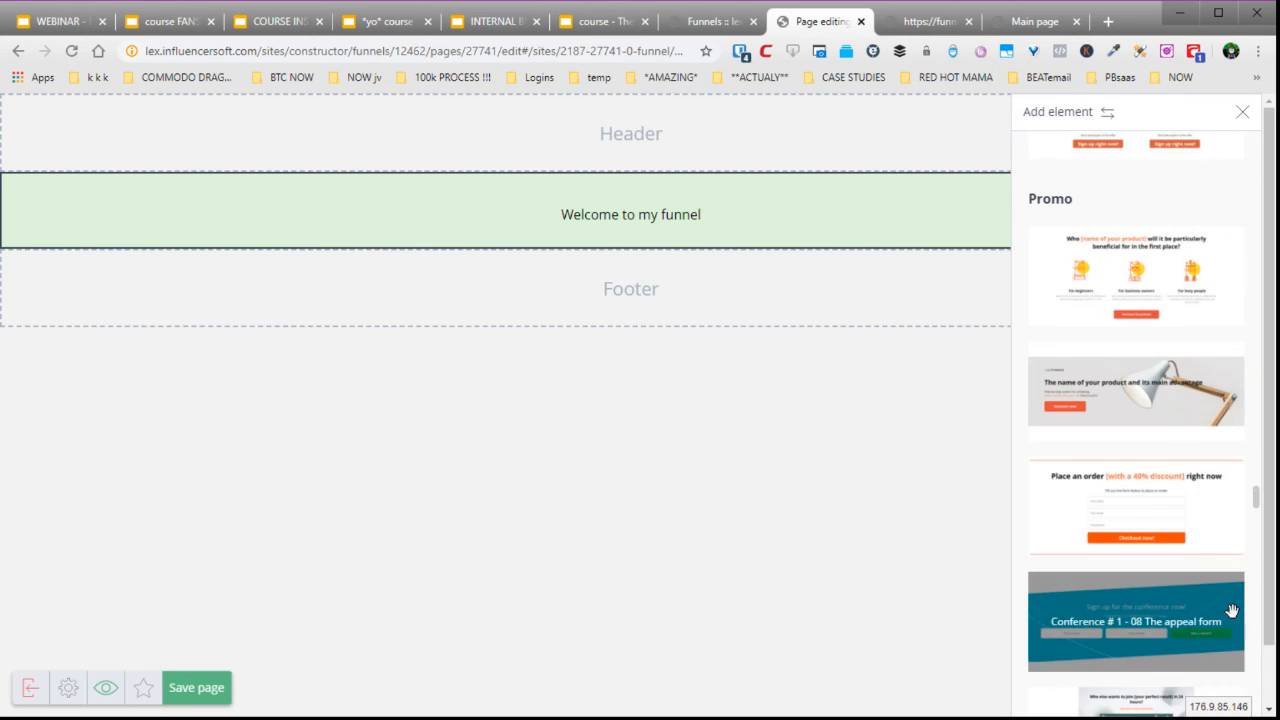
scroll(1169, 481, "down", 10)
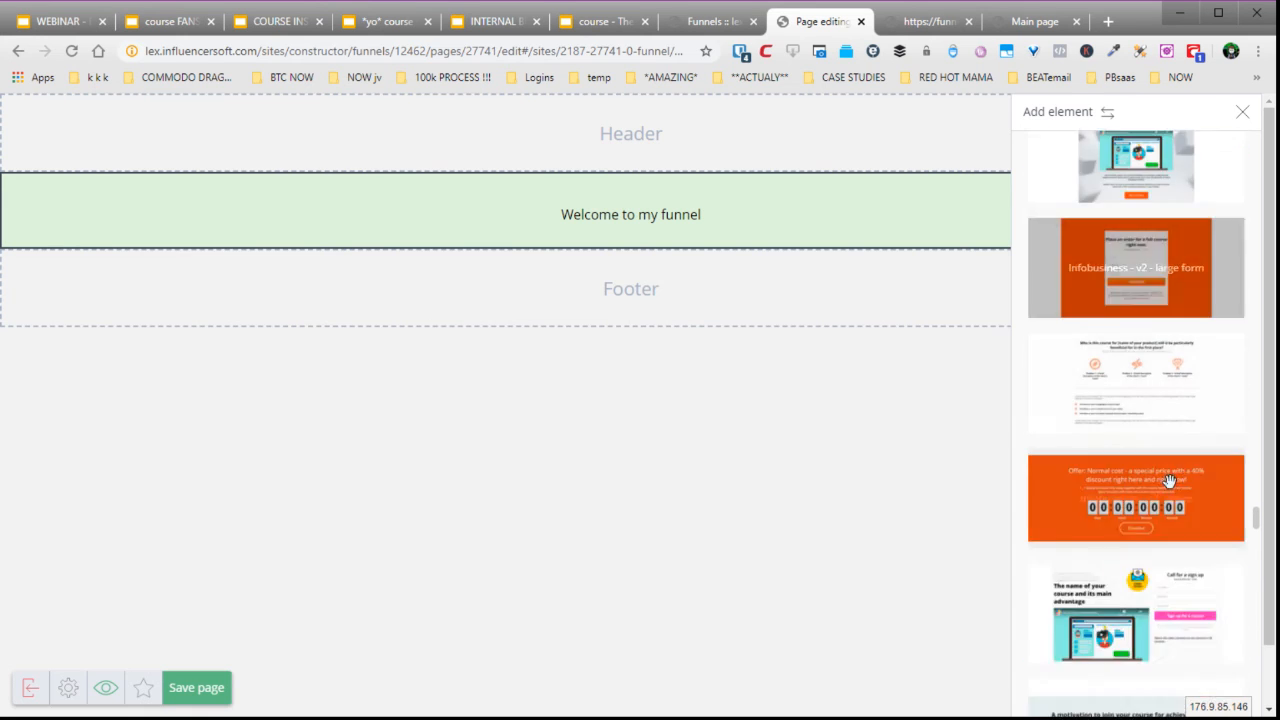
scroll(1169, 481, "down", 10)
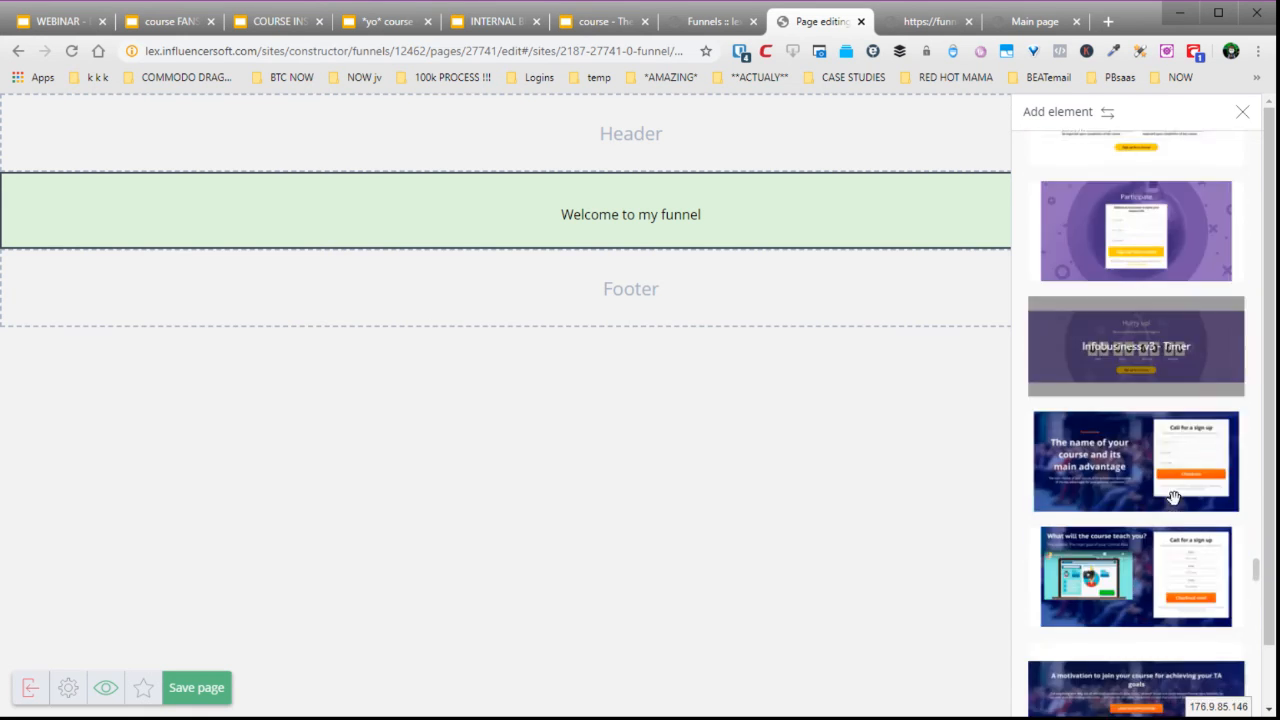
scroll(1176, 560, "up", 3)
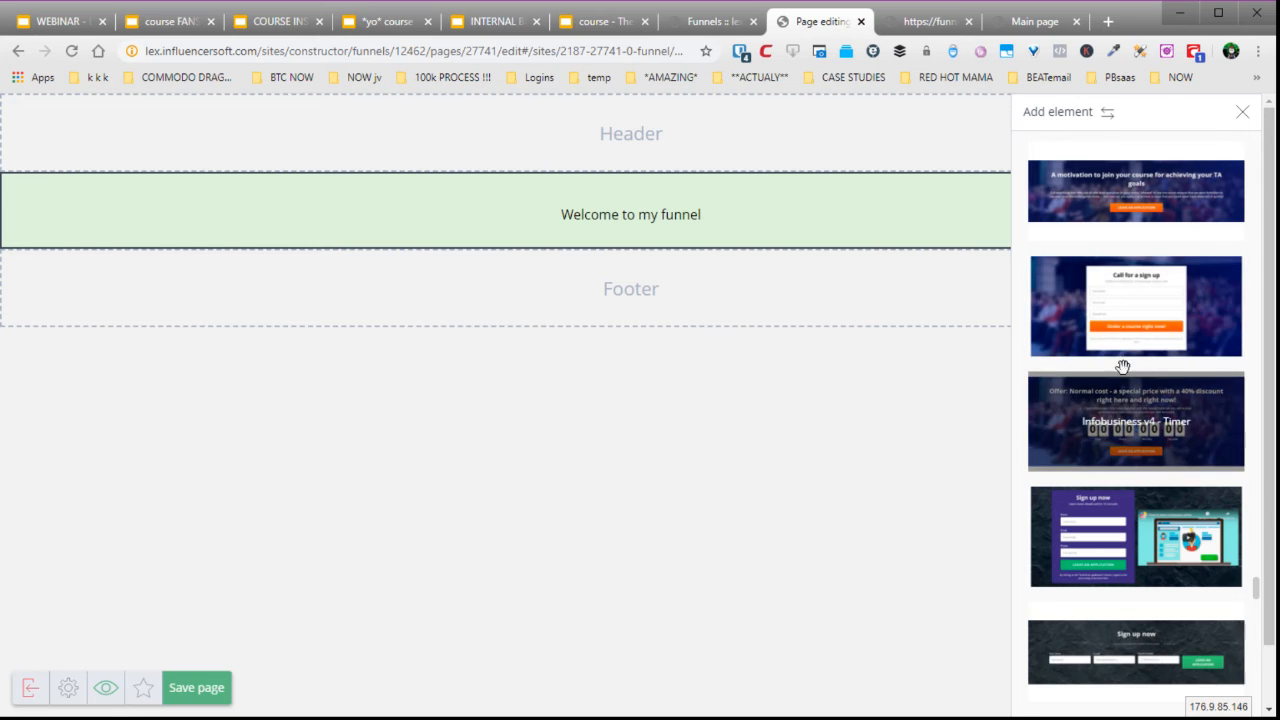
scroll(1125, 368, "up", 3)
scroll(1180, 400, "up", 10)
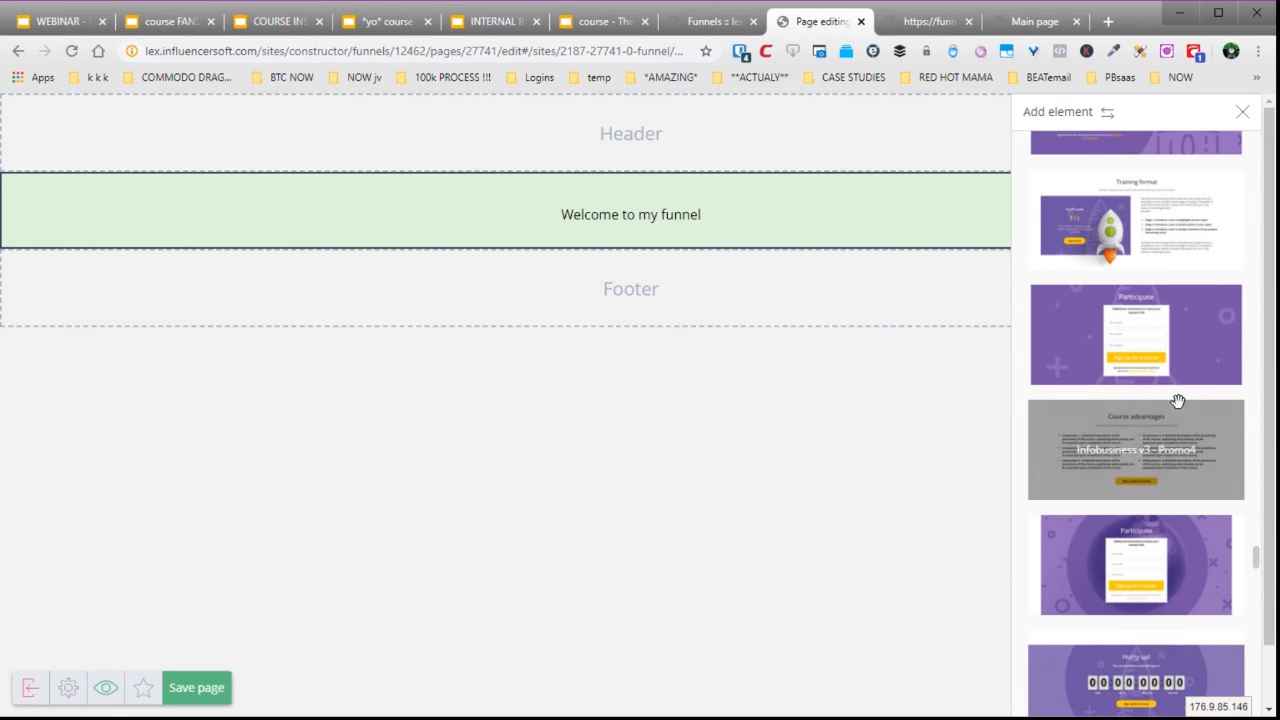
scroll(1170, 400, "up", 10)
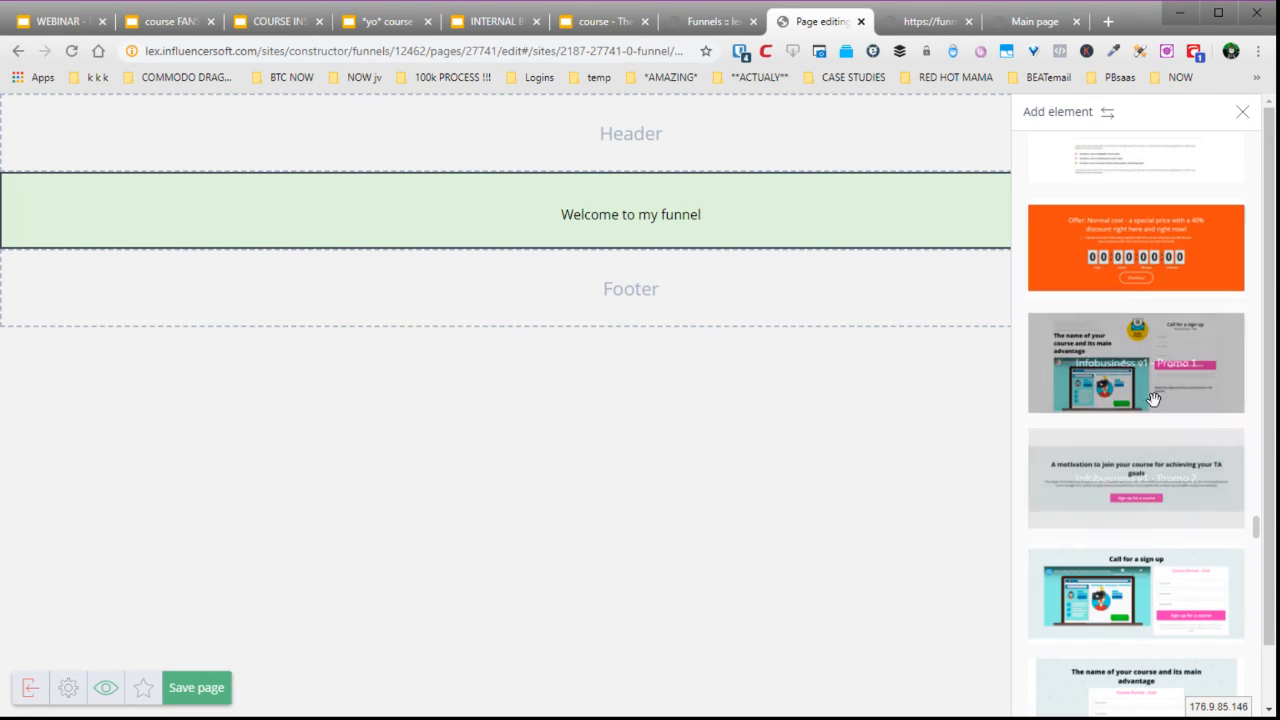
scroll(1150, 398, "up", 5)
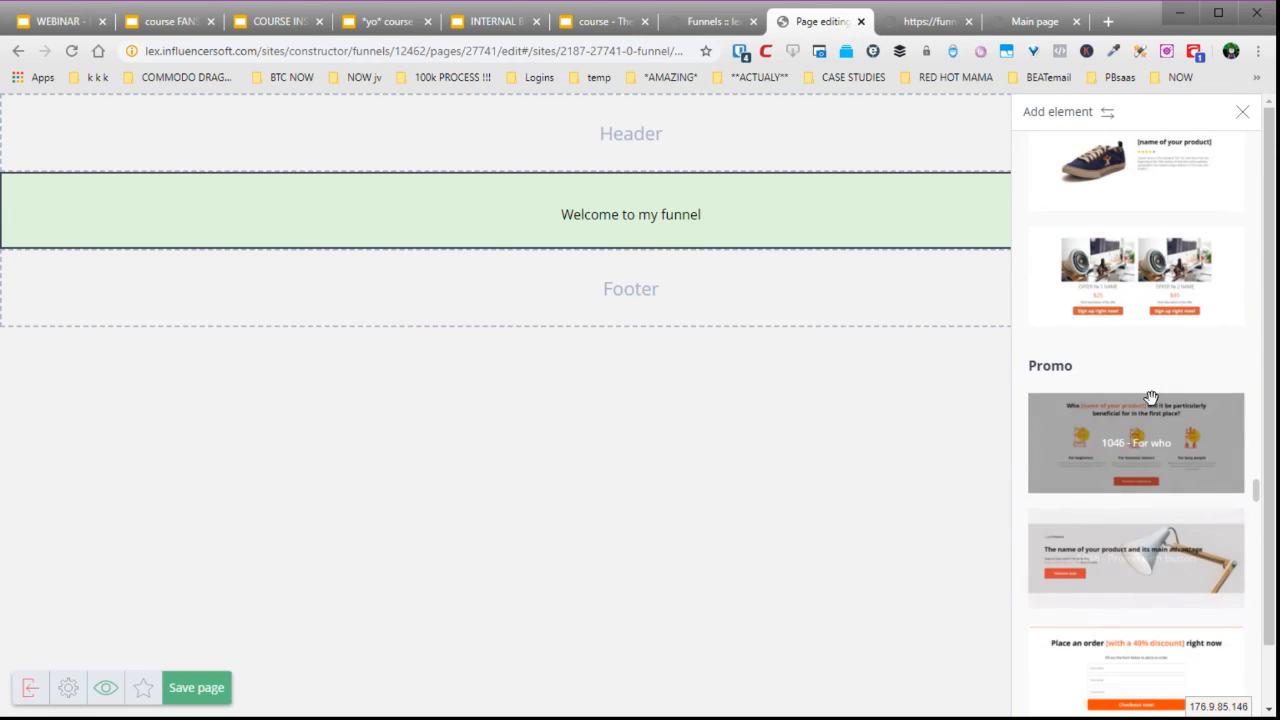
- Insert the Infobusiness v4 - Promo4 sign-up section from the Promo templates directly below the "Welcome to my funnel" section
scroll(1160, 398, "down", 10)
scroll(1165, 398, "down", 5)
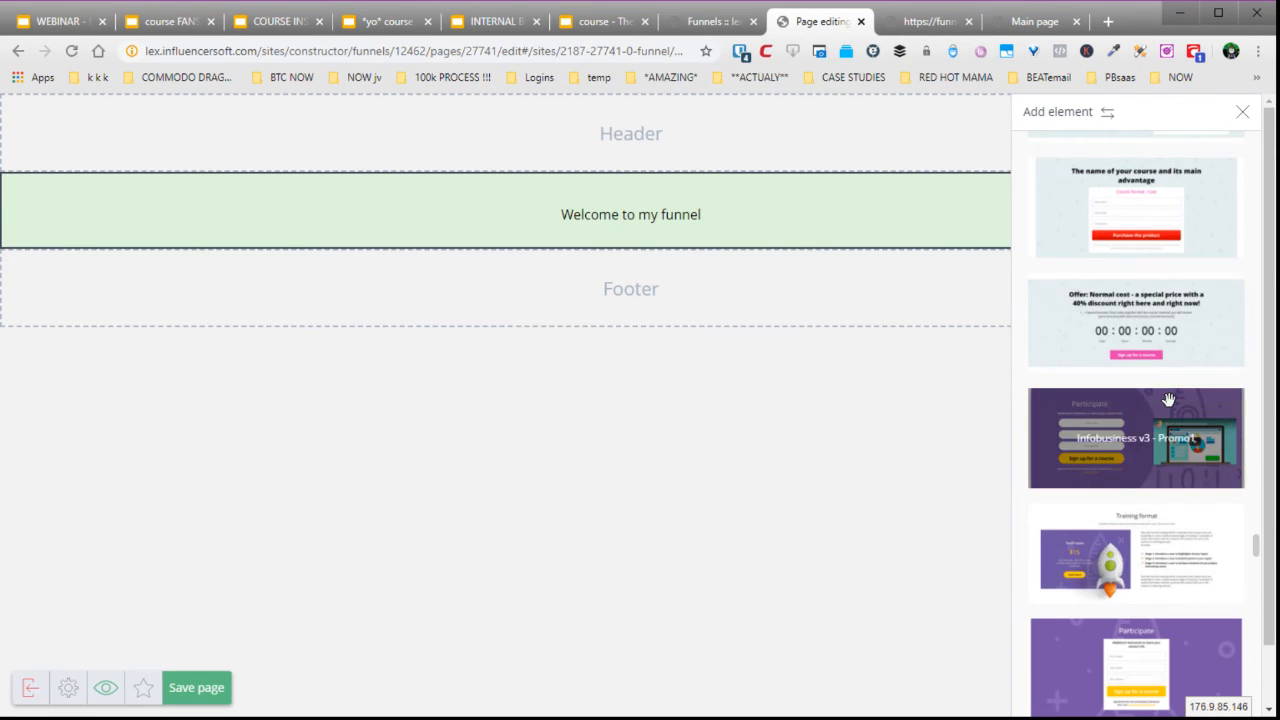
scroll(1150, 330, "up", 1)
scroll(1134, 468, "down", 3)
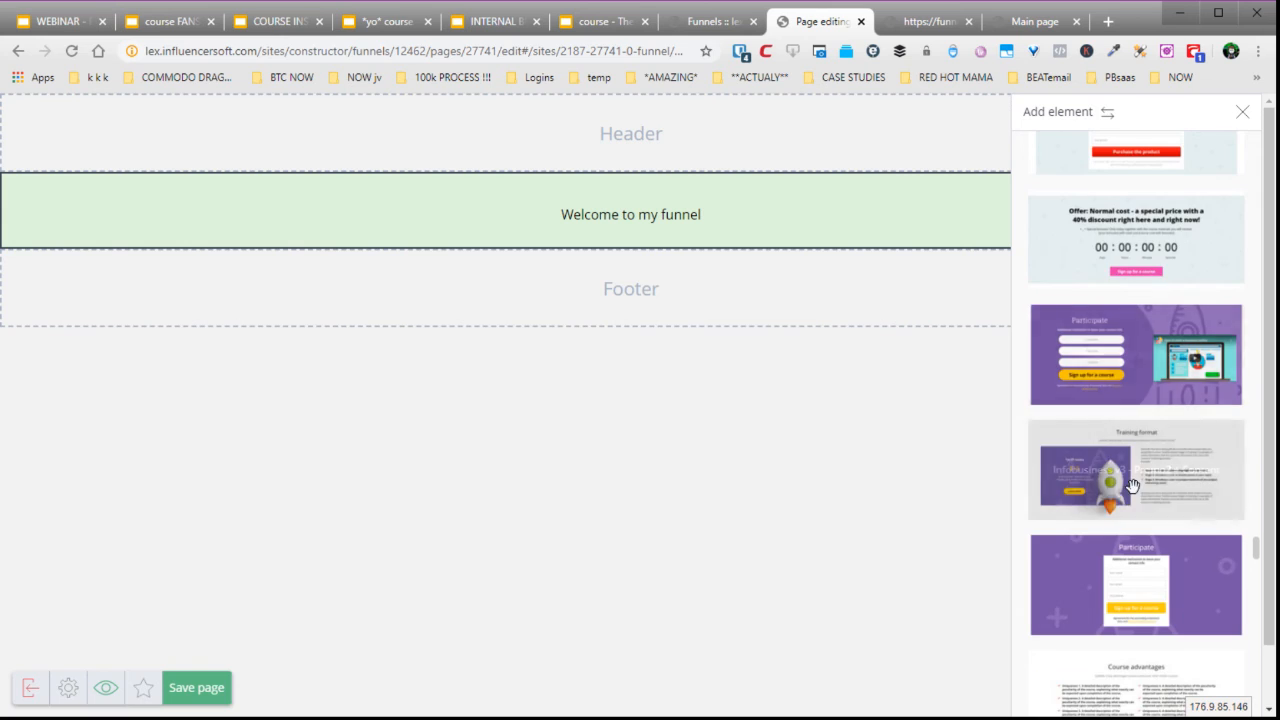
scroll(1135, 492, "down", 2)
scroll(1145, 580, "down", 3)
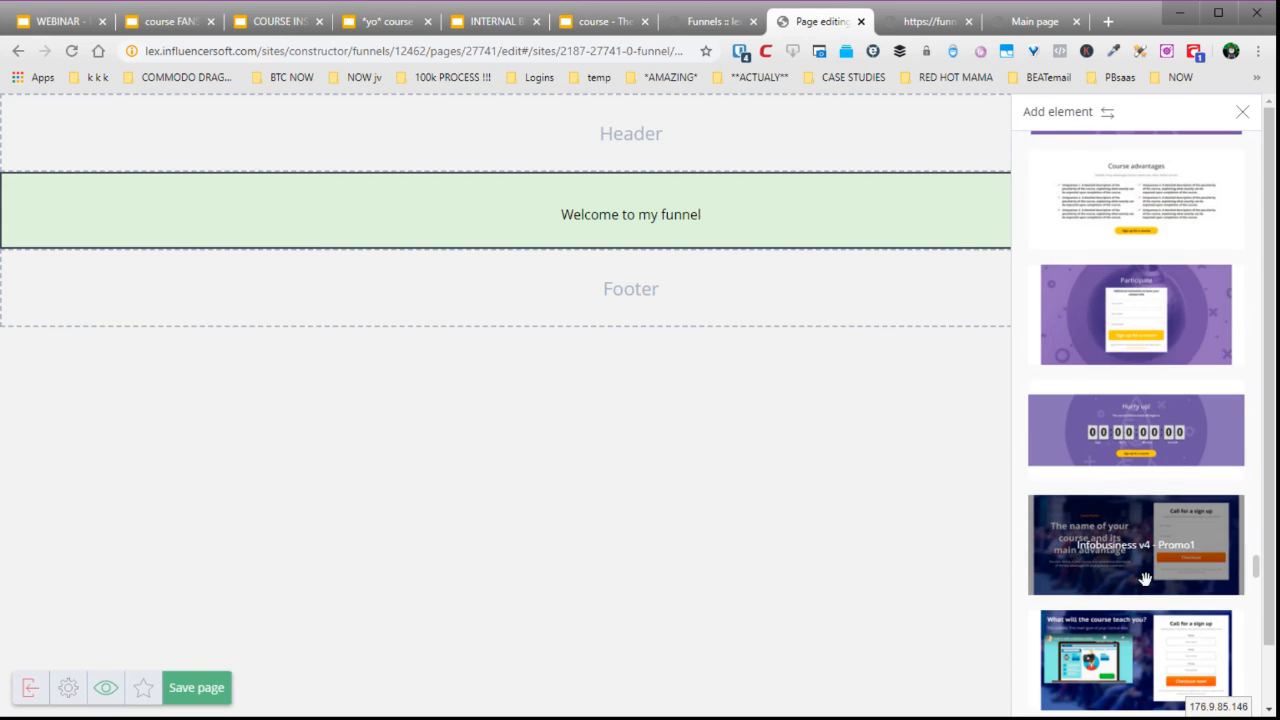
scroll(1145, 578, "down", 5)
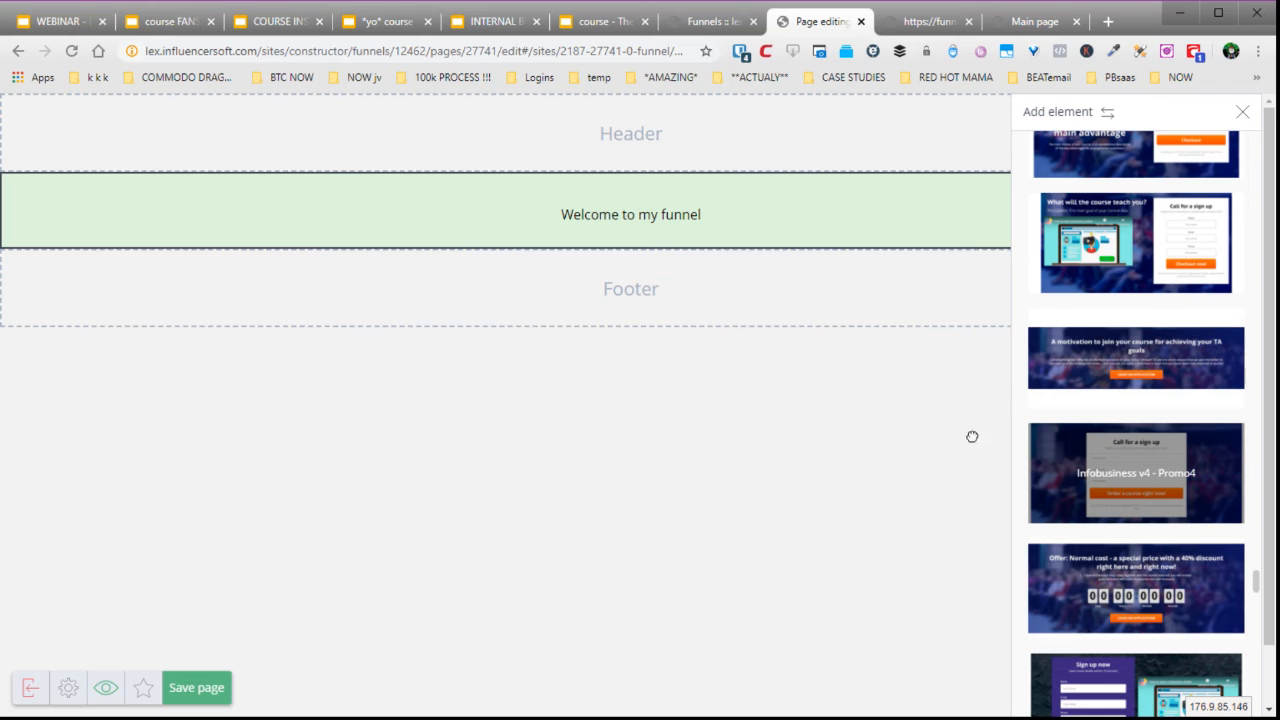
left_click_drag(972, 437, 505, 294)
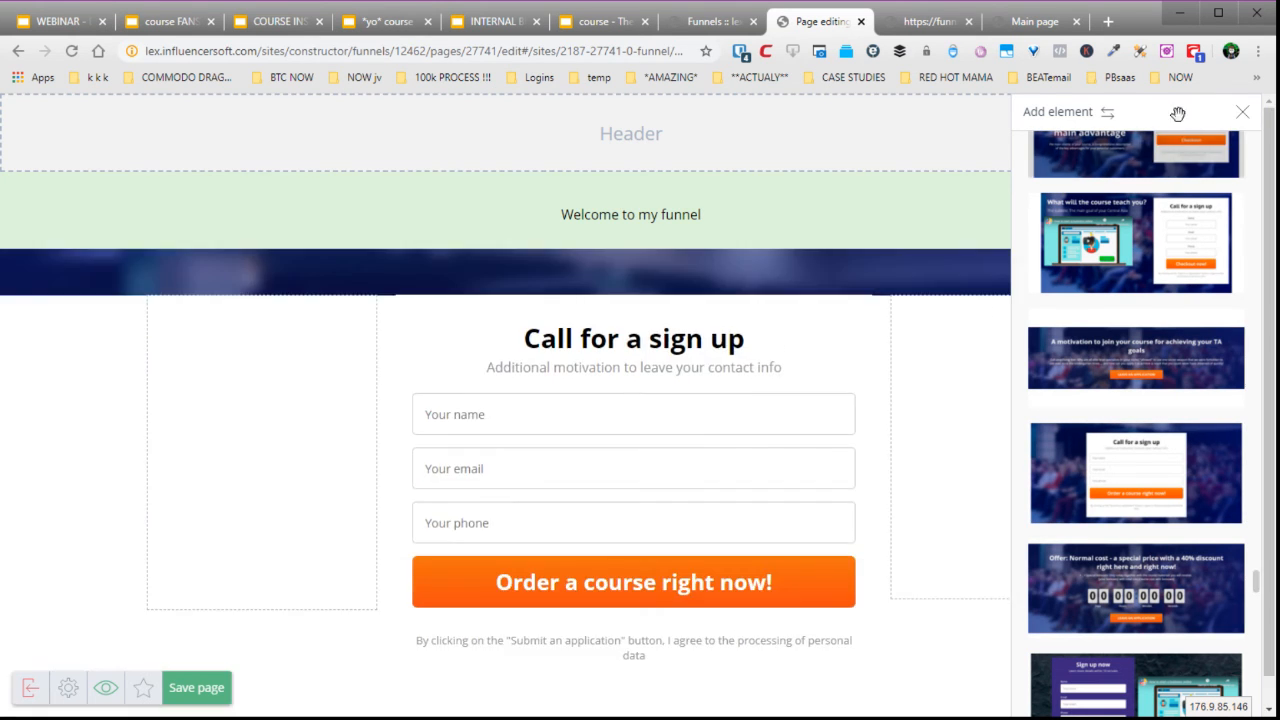
left_click(1243, 111)
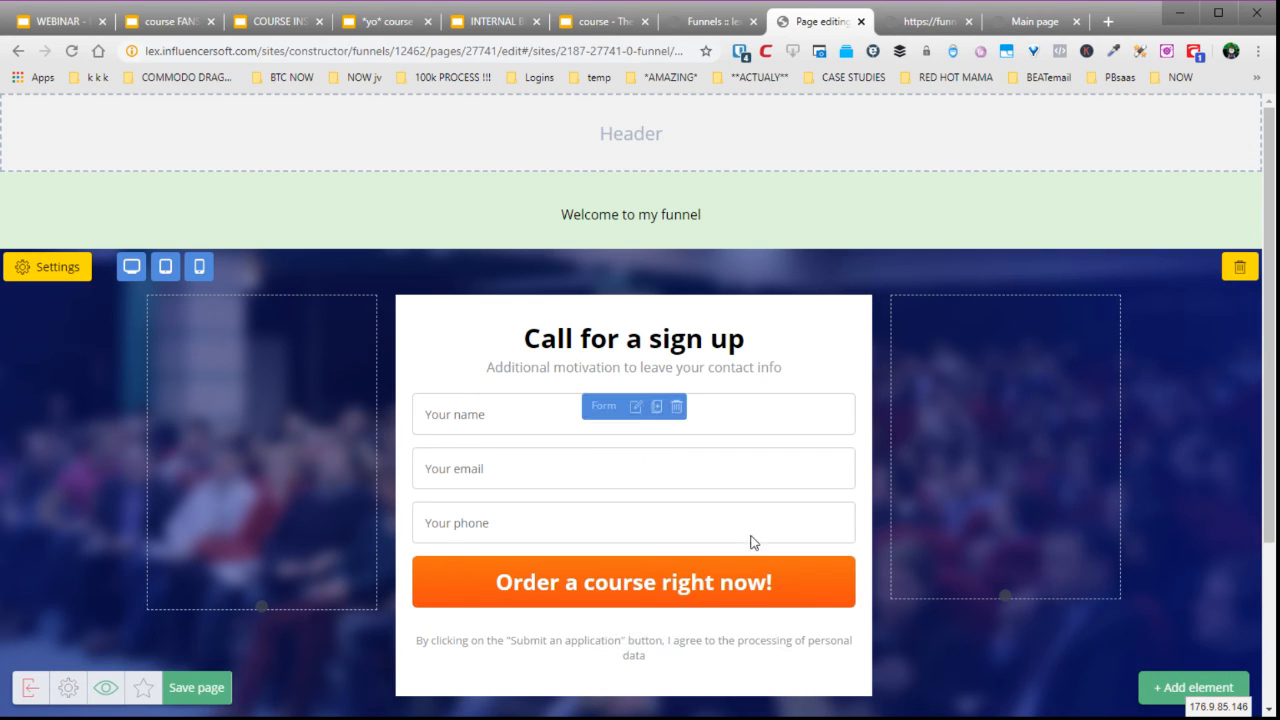
- Review the sign-up form widget's design options and set its action after registration to Open link
left_click(740, 588)
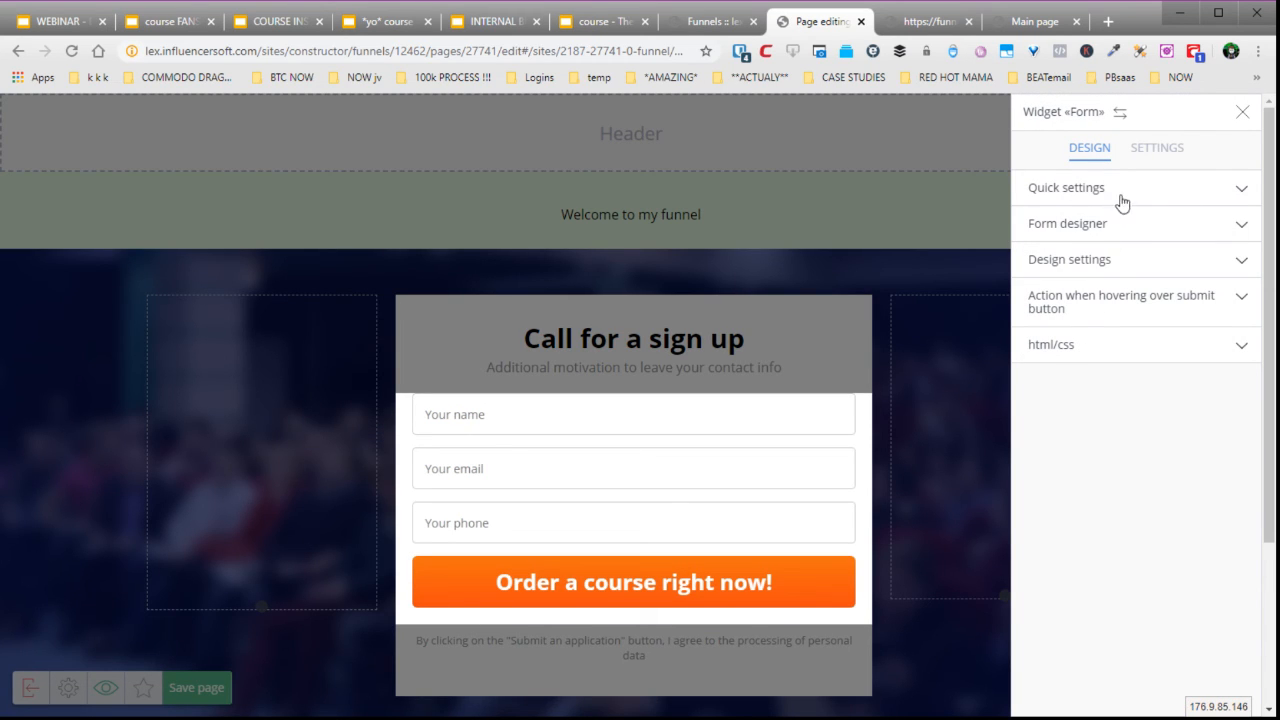
left_click(1238, 190)
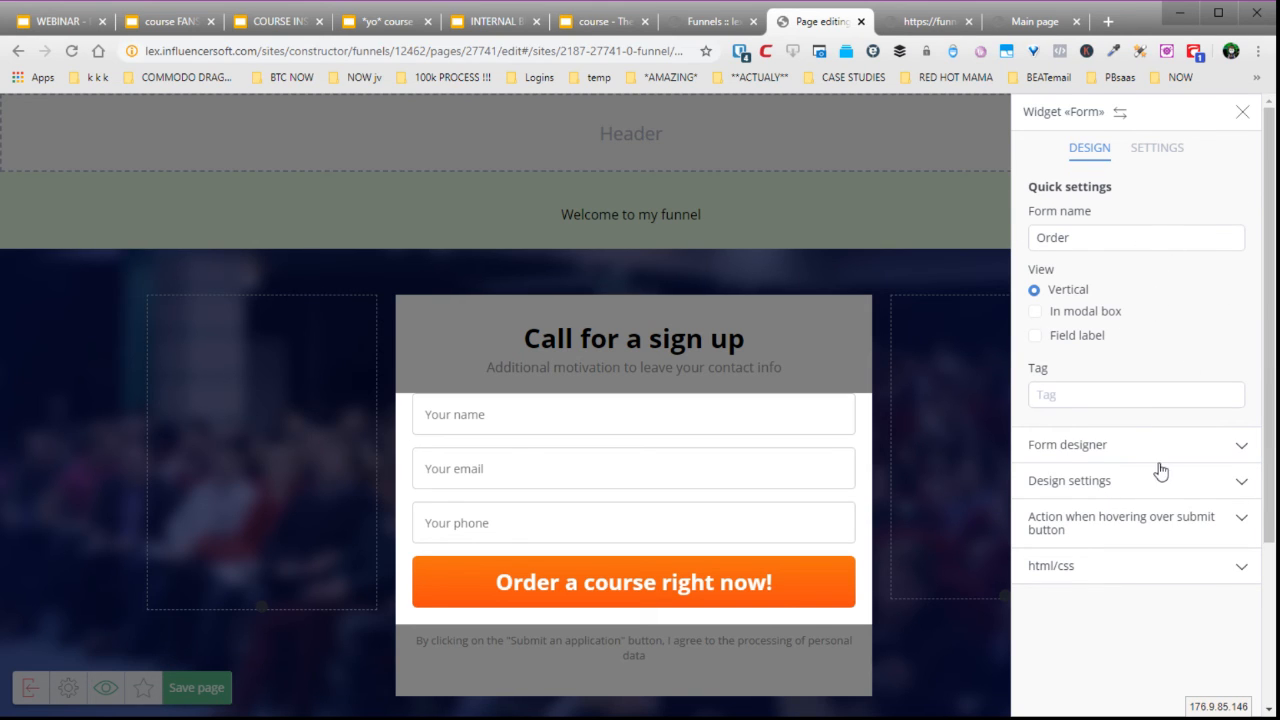
left_click(1241, 522)
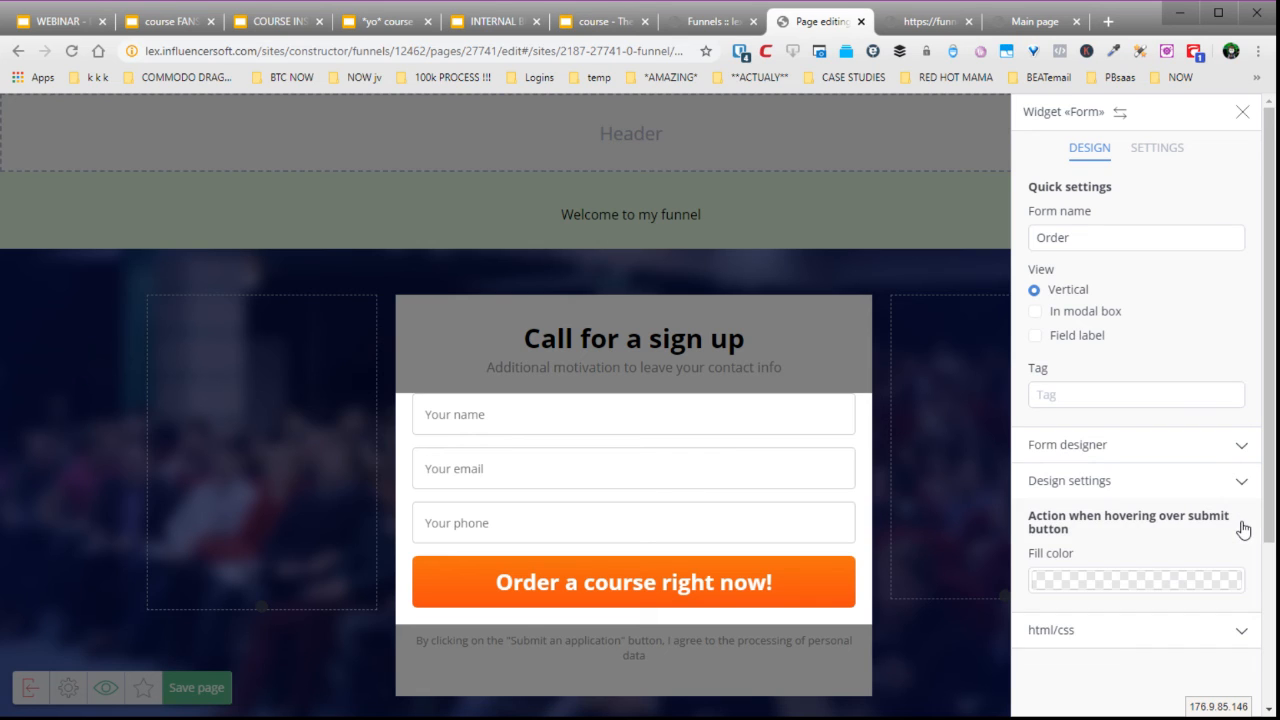
scroll(1212, 548, "down", 3)
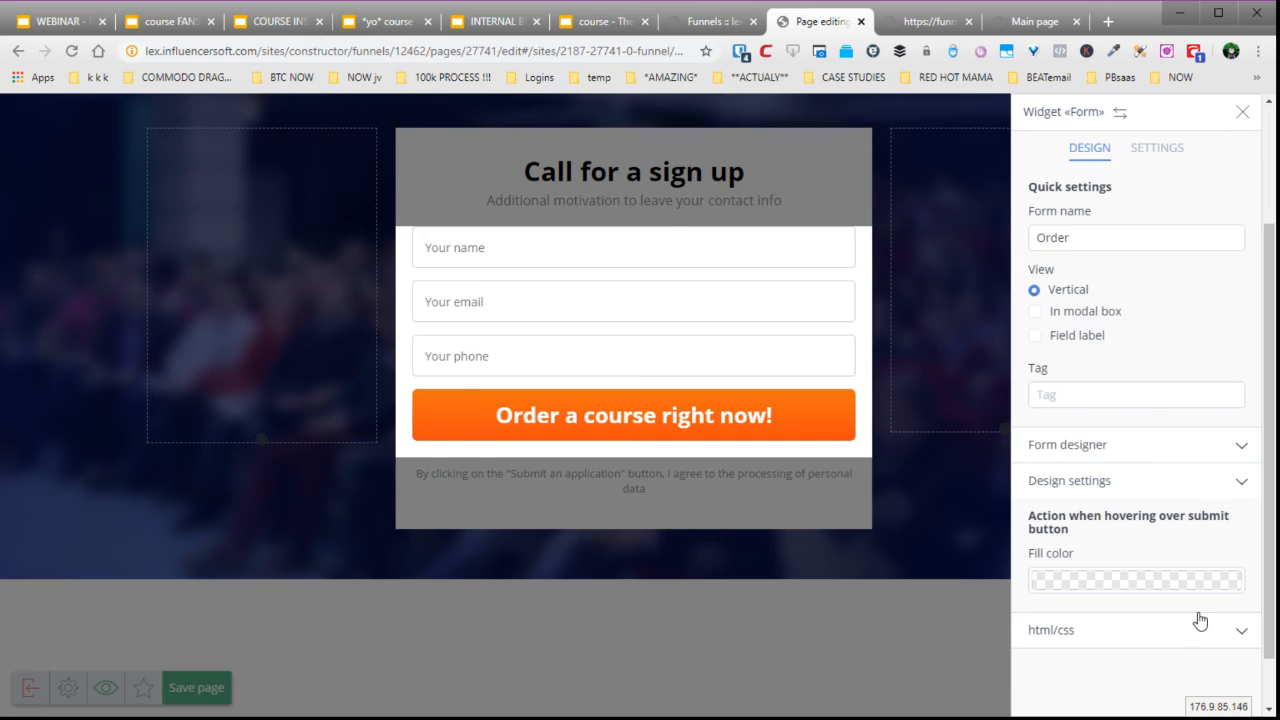
scroll(1180, 560, "up", 3)
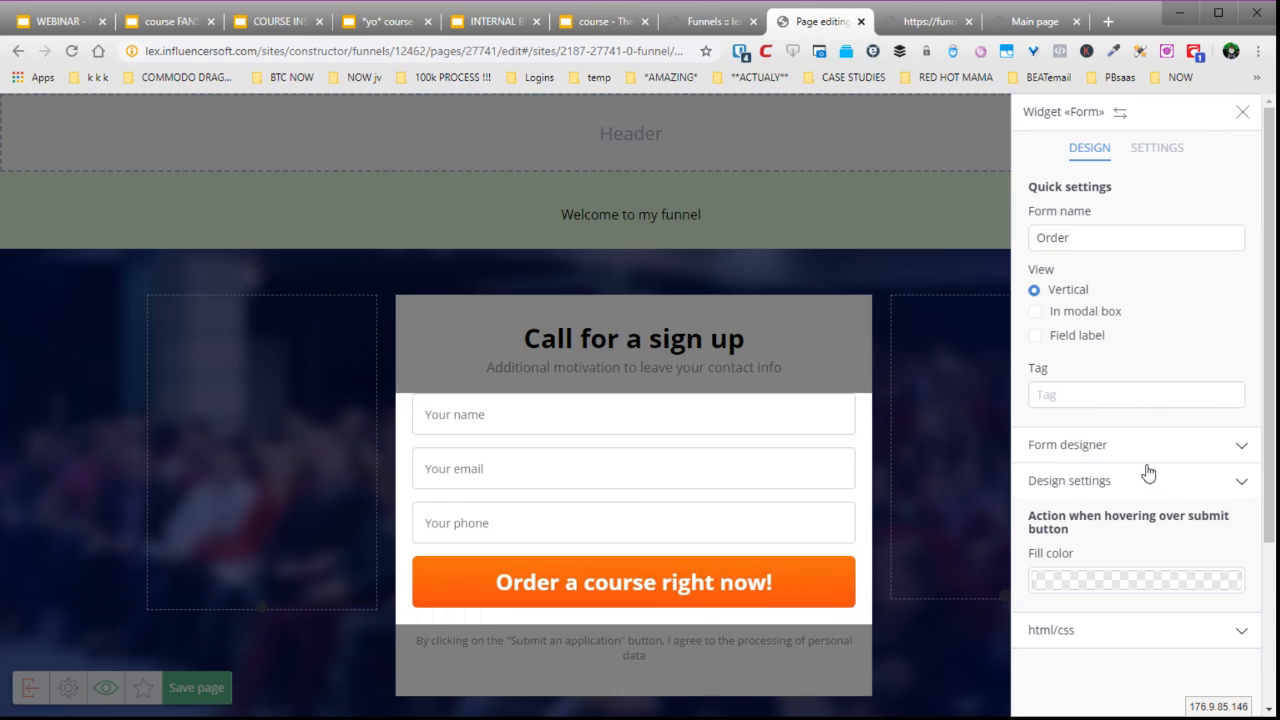
left_click(1156, 149)
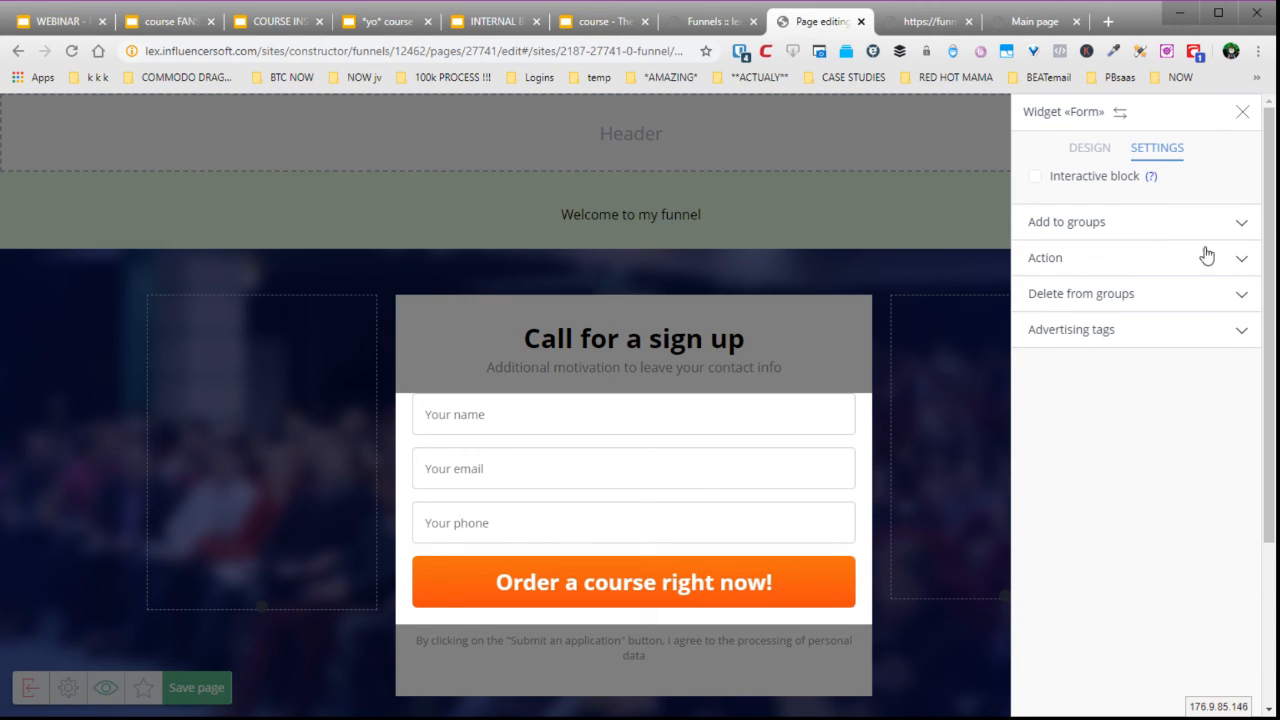
left_click(1240, 262)
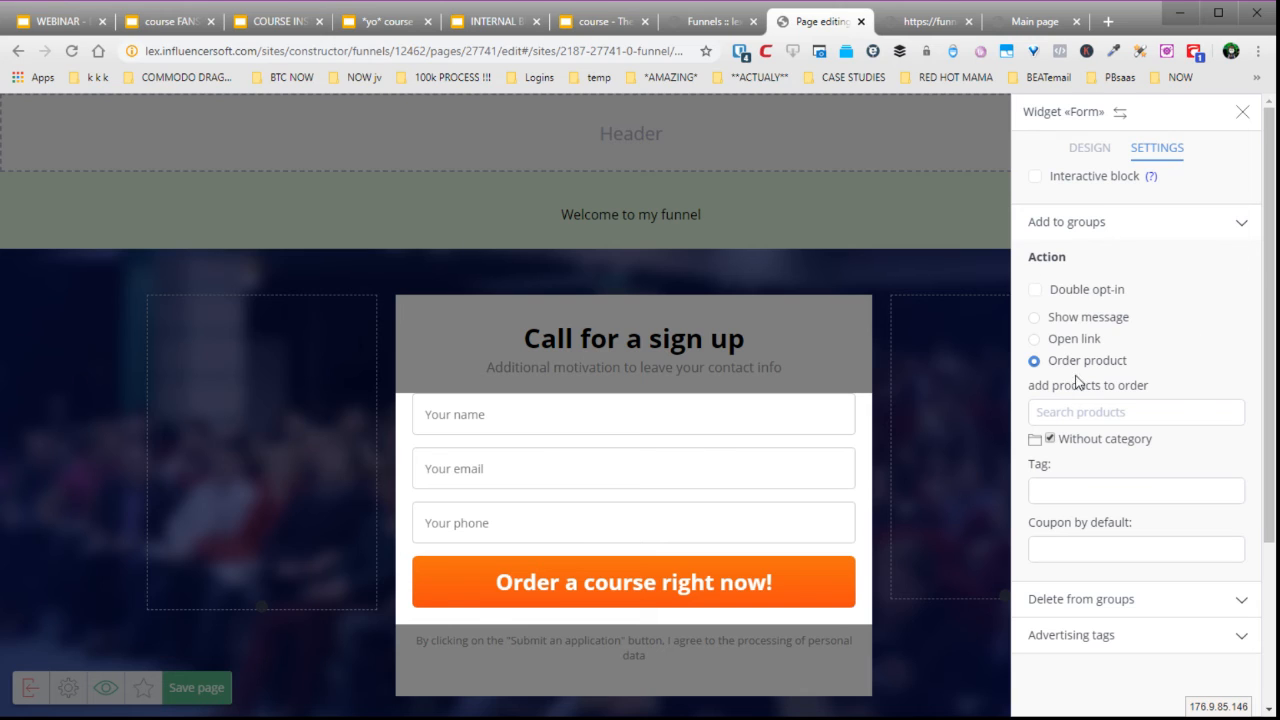
left_click(1037, 341)
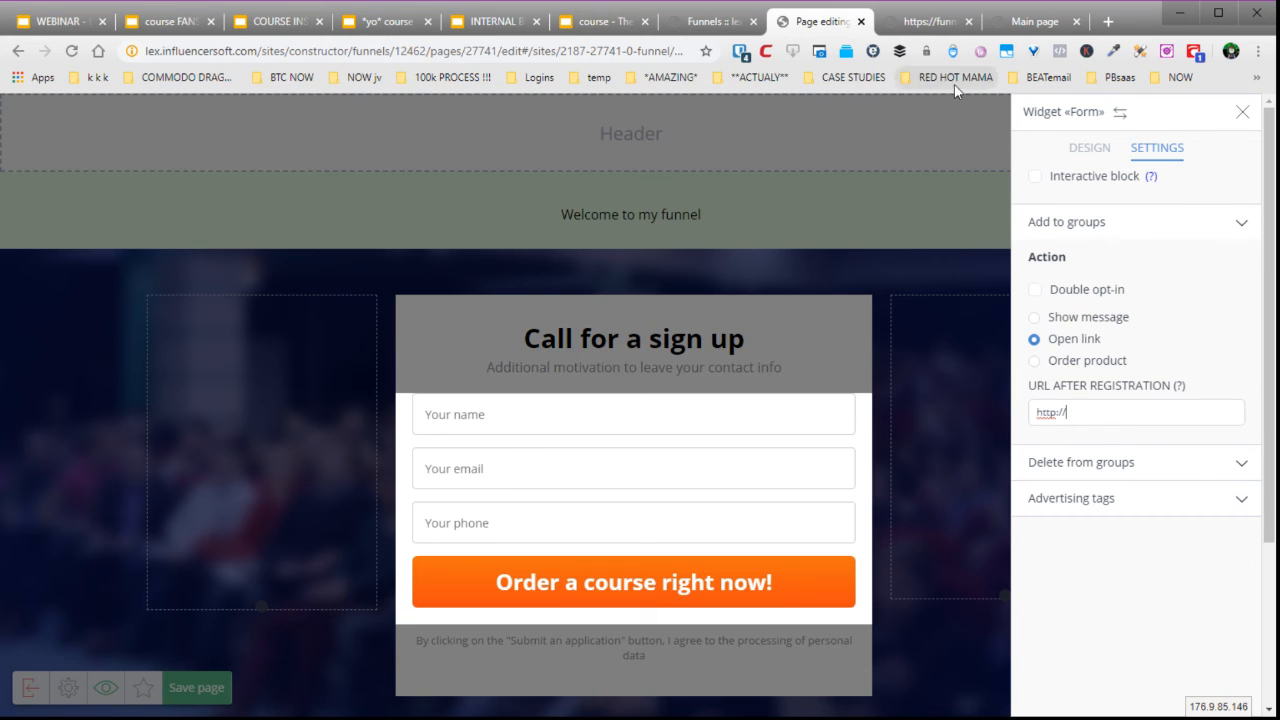
- Load the funnel's second page at funnels.theinfluencerfunnel.com/funnel1step2 in the browser and copy its address
left_click(915, 21)
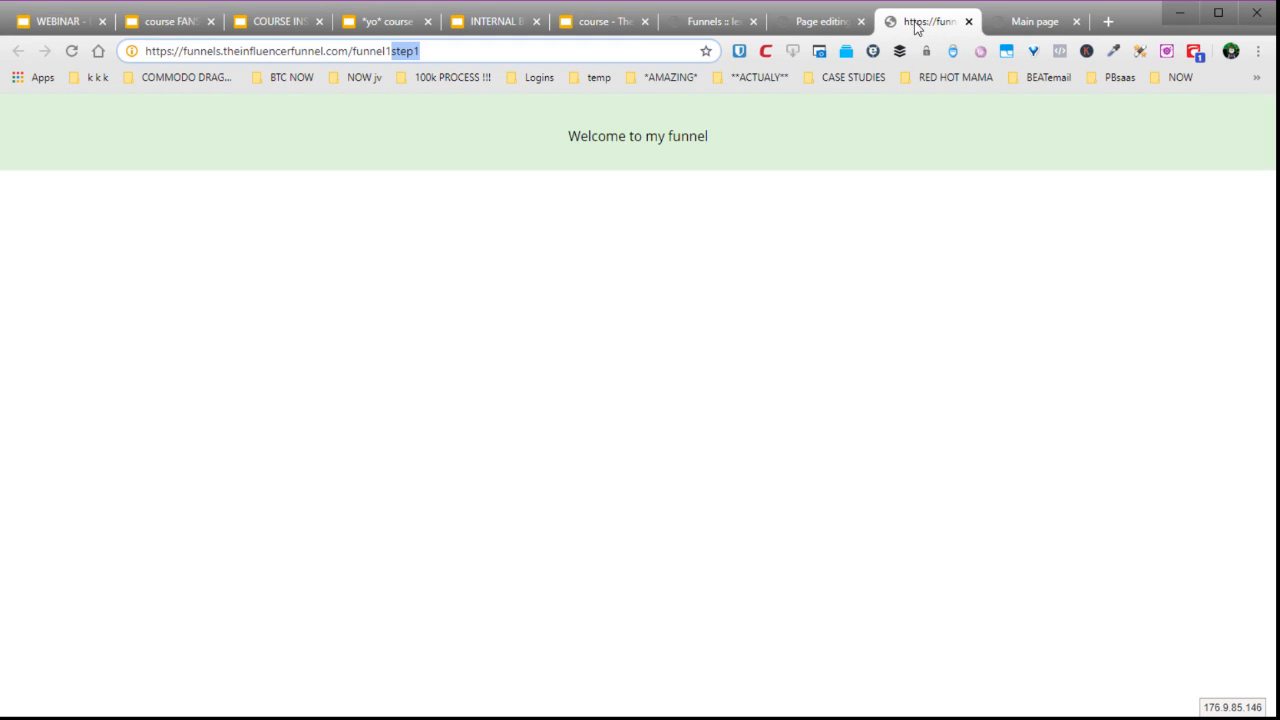
left_click(450, 52)
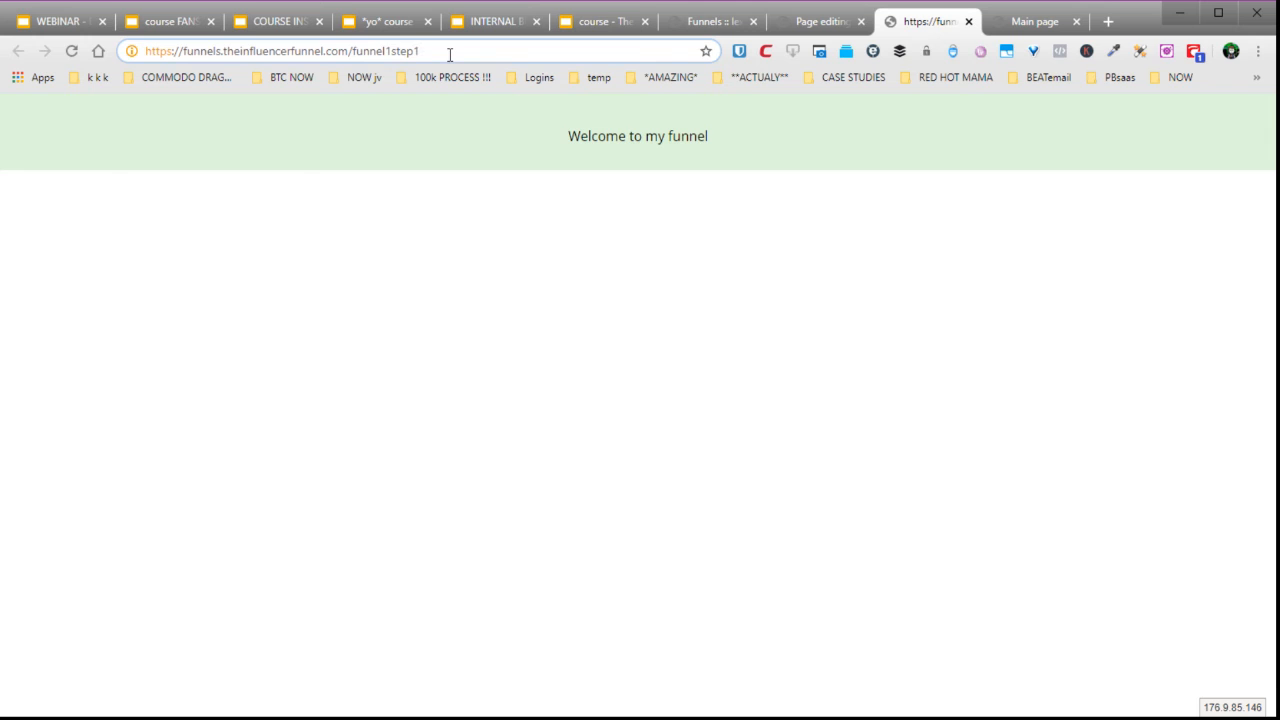
key("BackSpace")
type("2")
key("Return")
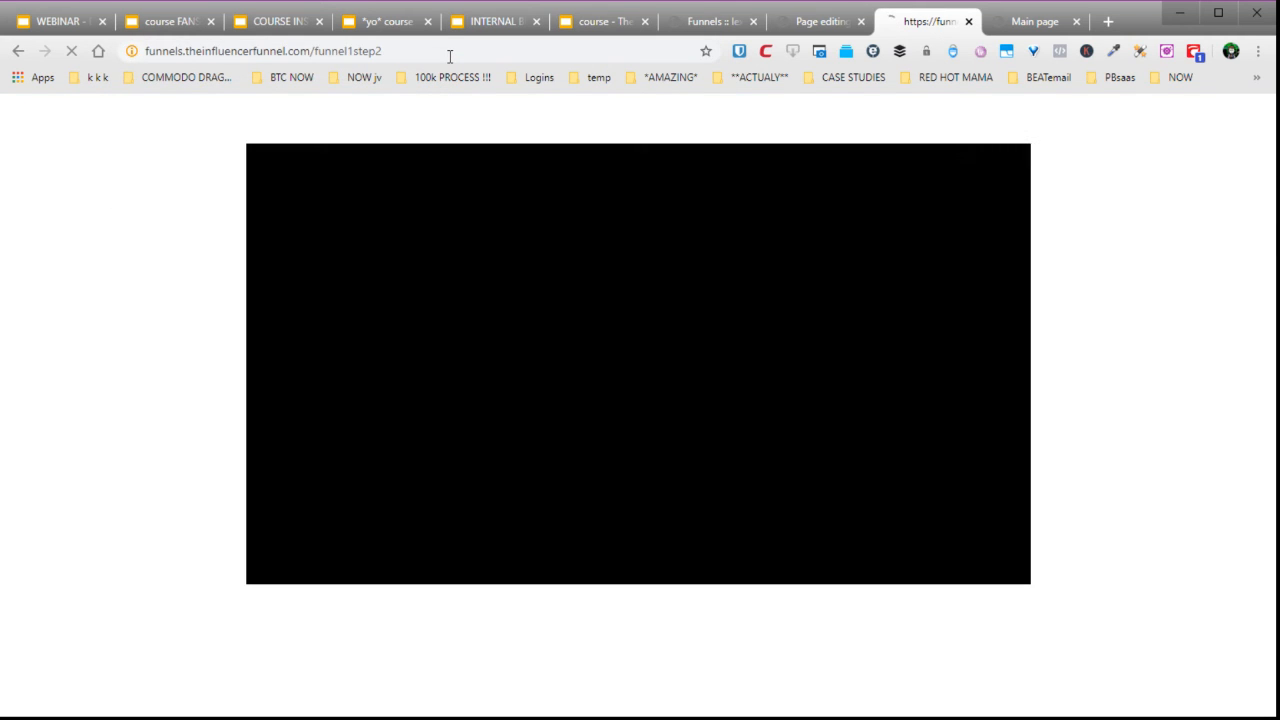
left_click_drag(403, 50, 138, 55)
key("ctrl+c")
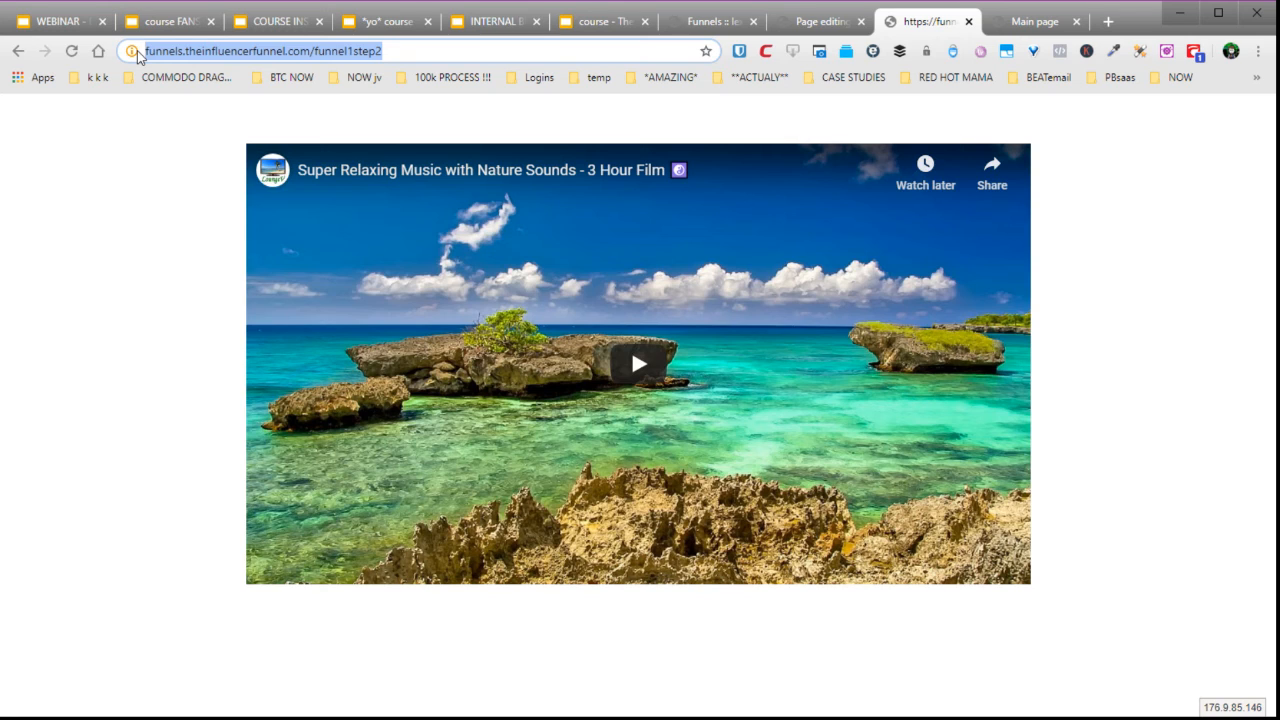
- Set the form's URL after registration to the copied funnel1step2 address and close the widget settings
left_click(826, 30)
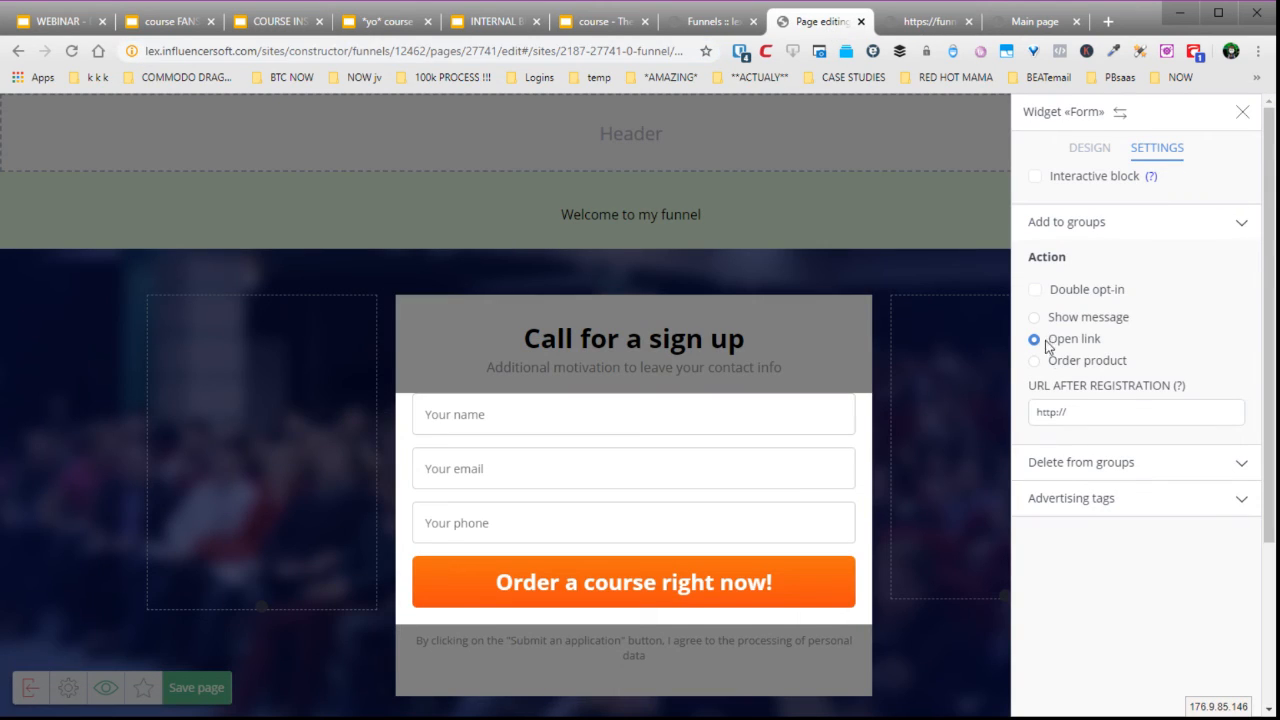
left_click_drag(1132, 409, 1008, 418)
key("ctrl+v")
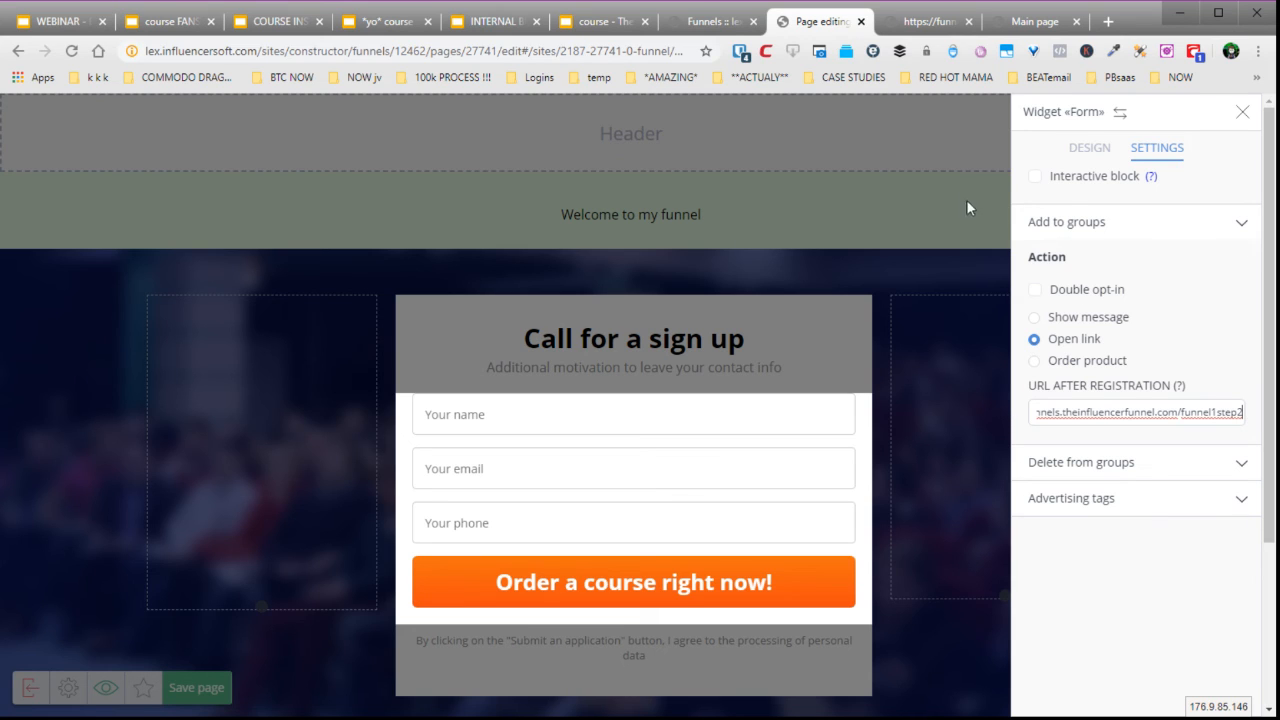
left_click(1243, 115)
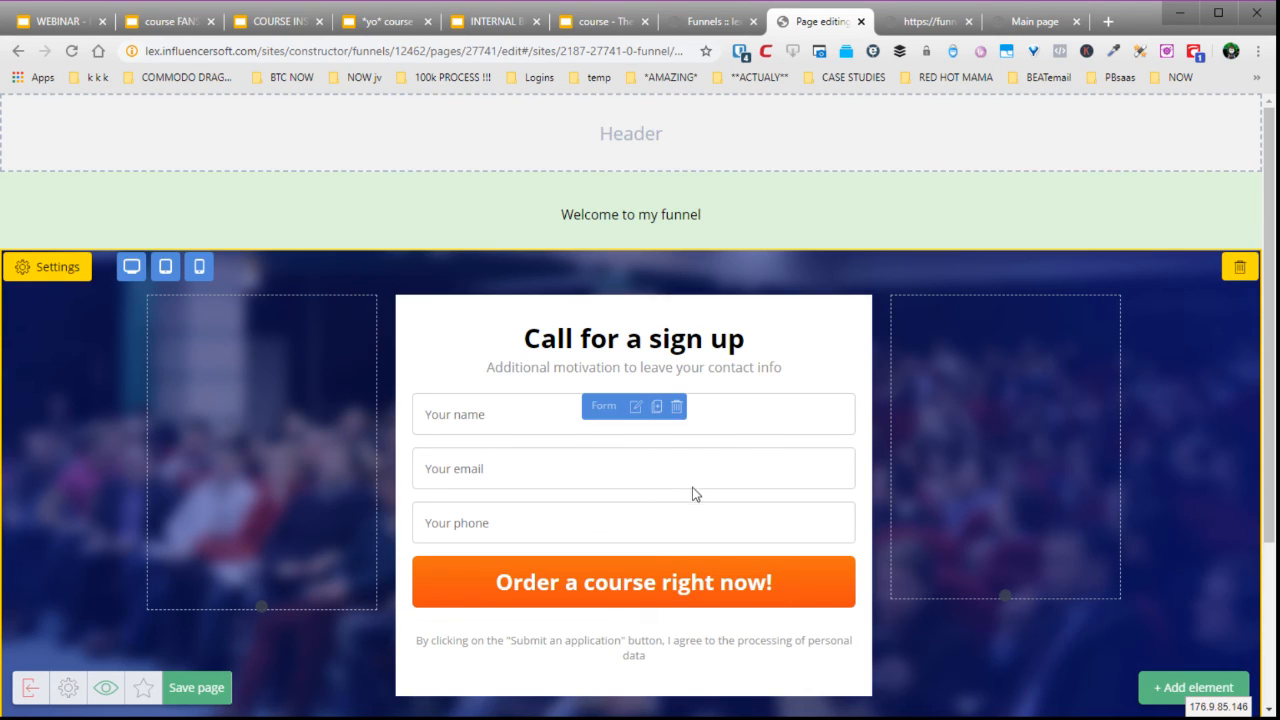
- Save the Leadgen page, exit the page editor and save the funnel
left_click(188, 688)
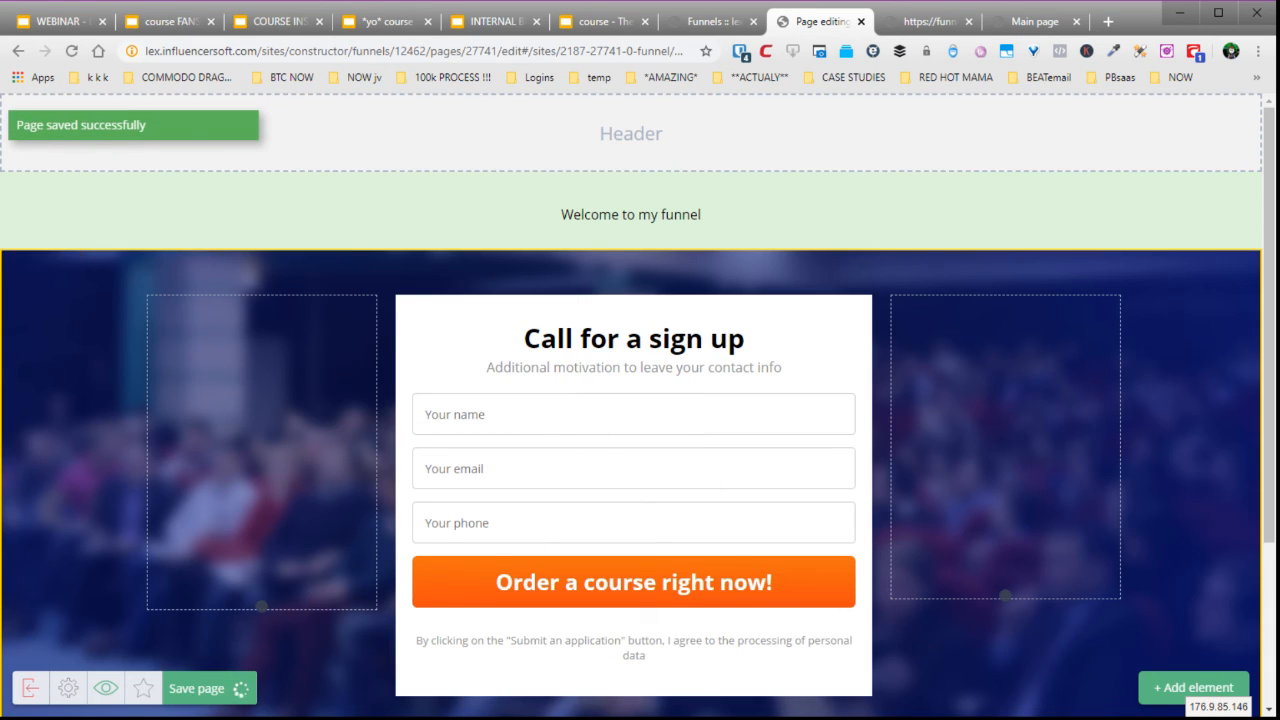
left_click(30, 687)
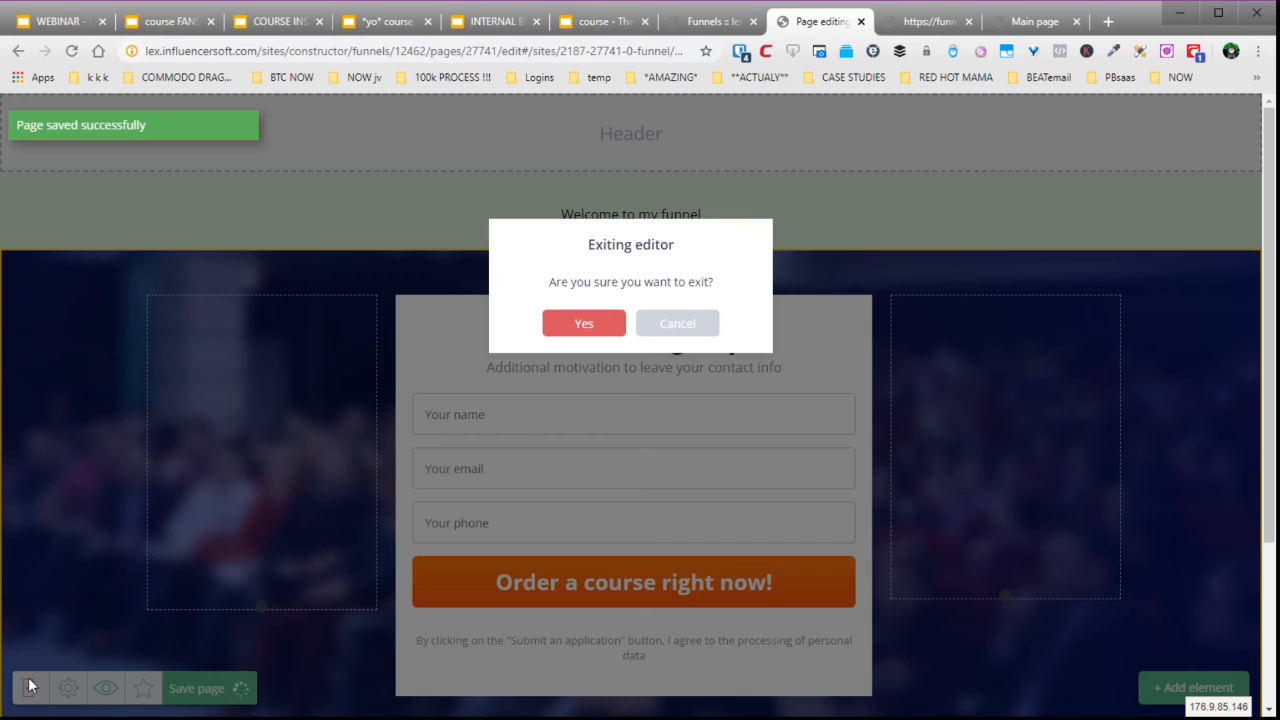
left_click(568, 323)
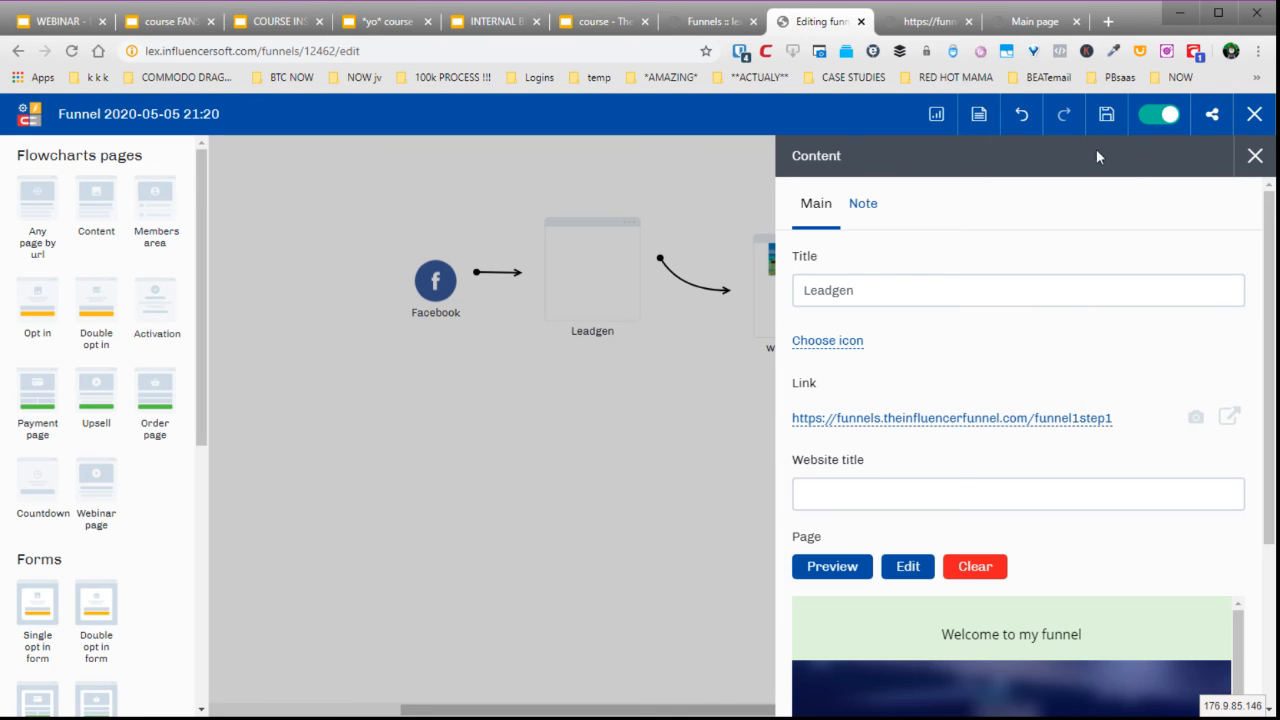
left_click(1107, 115)
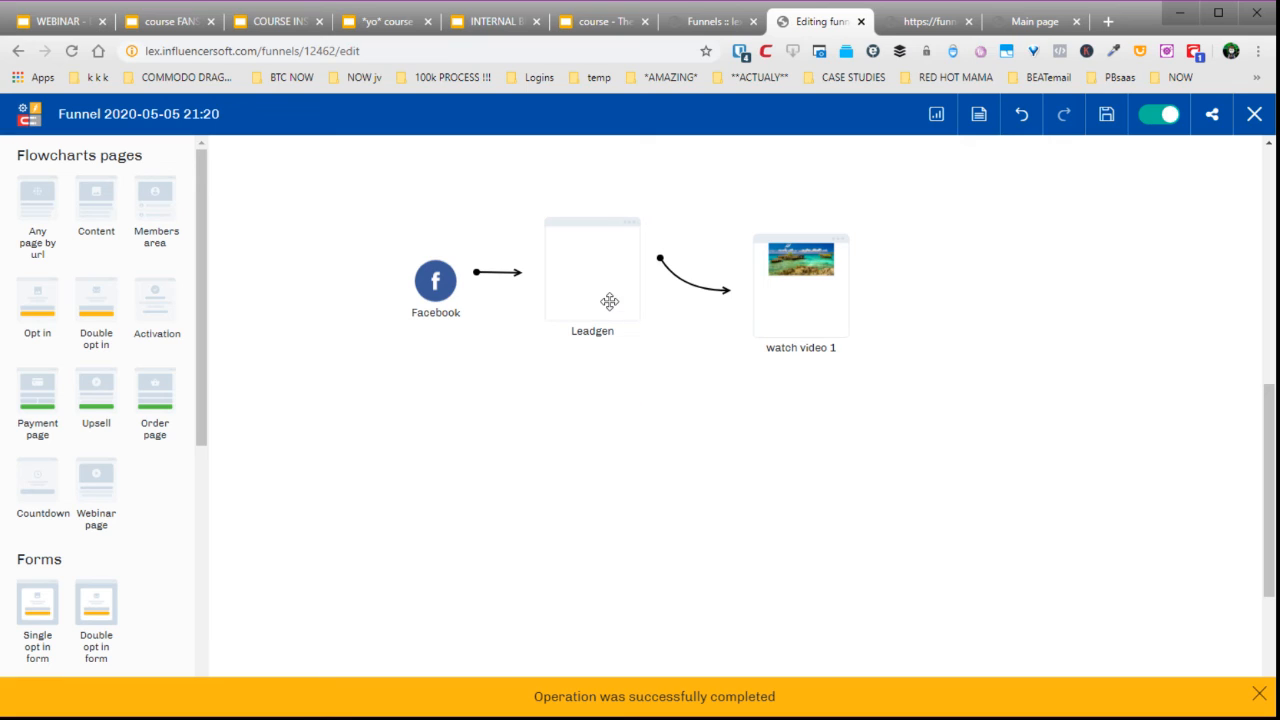
- Preview the live Leadgen page and fill in a test name and e-mail in its sign-up form
mouse_move(583, 237)
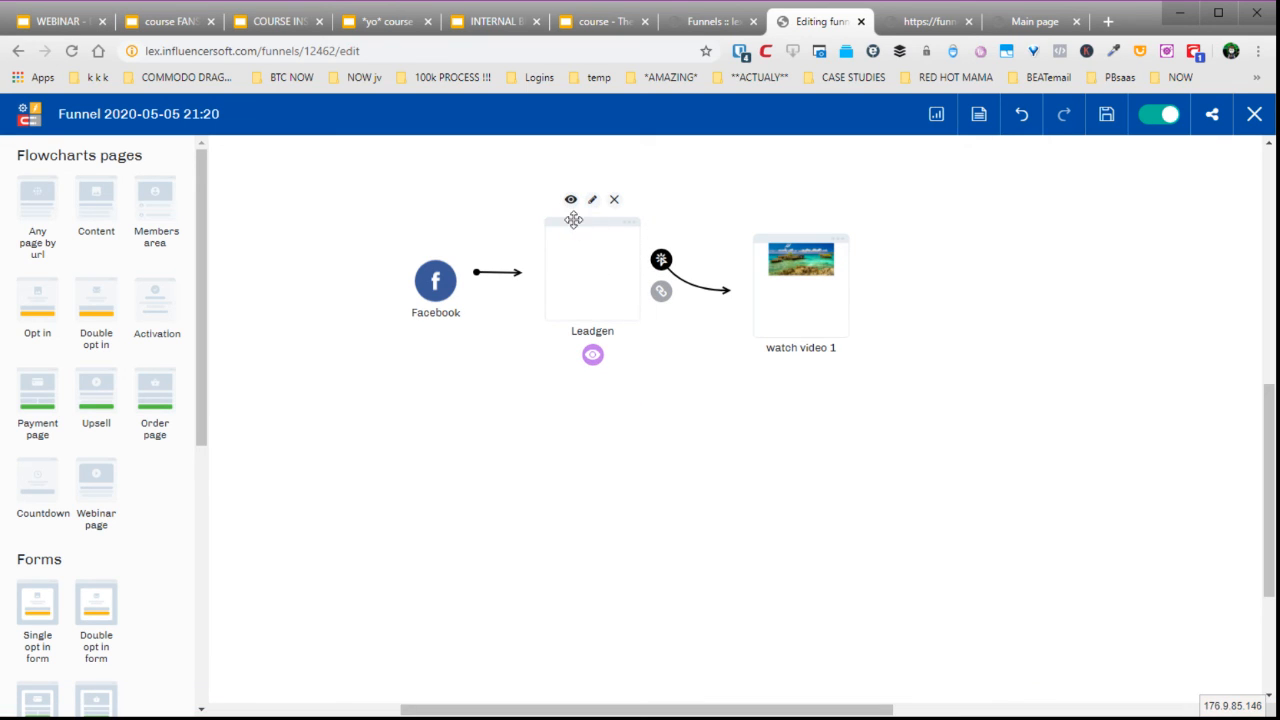
left_click(571, 202)
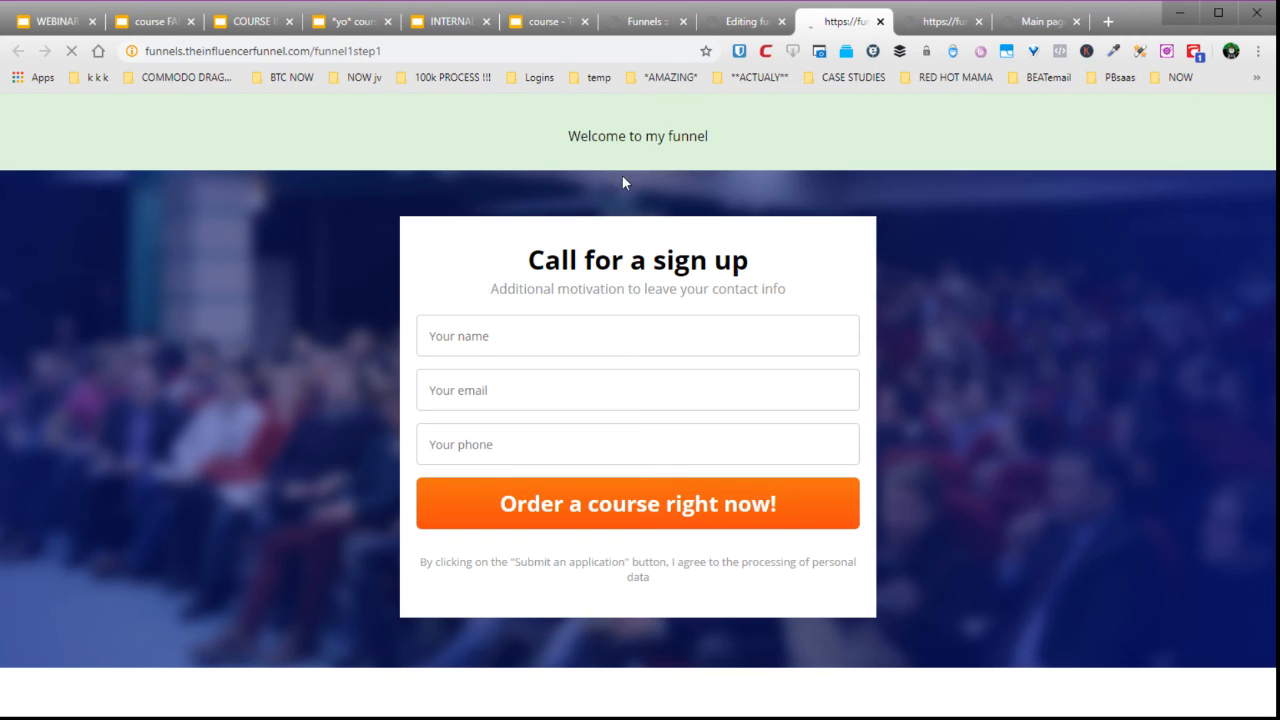
left_click(533, 342)
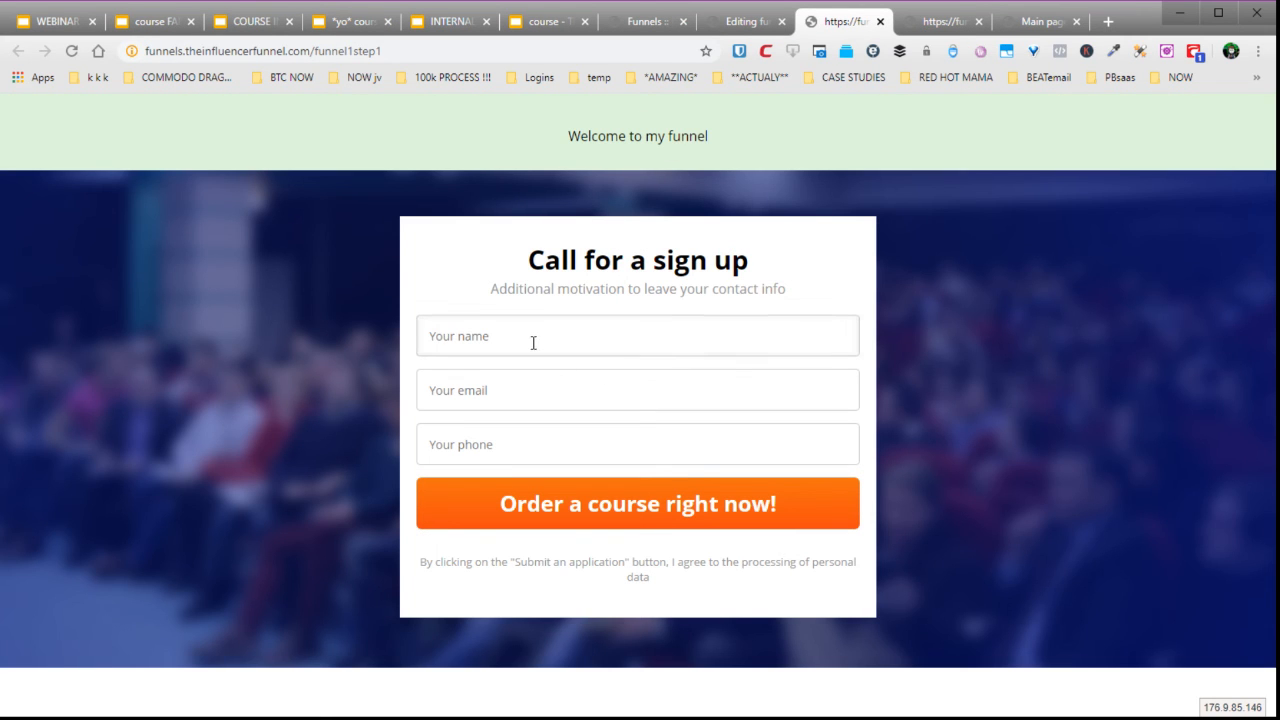
type("fred")
left_click(533, 398)
type("test@test.com")
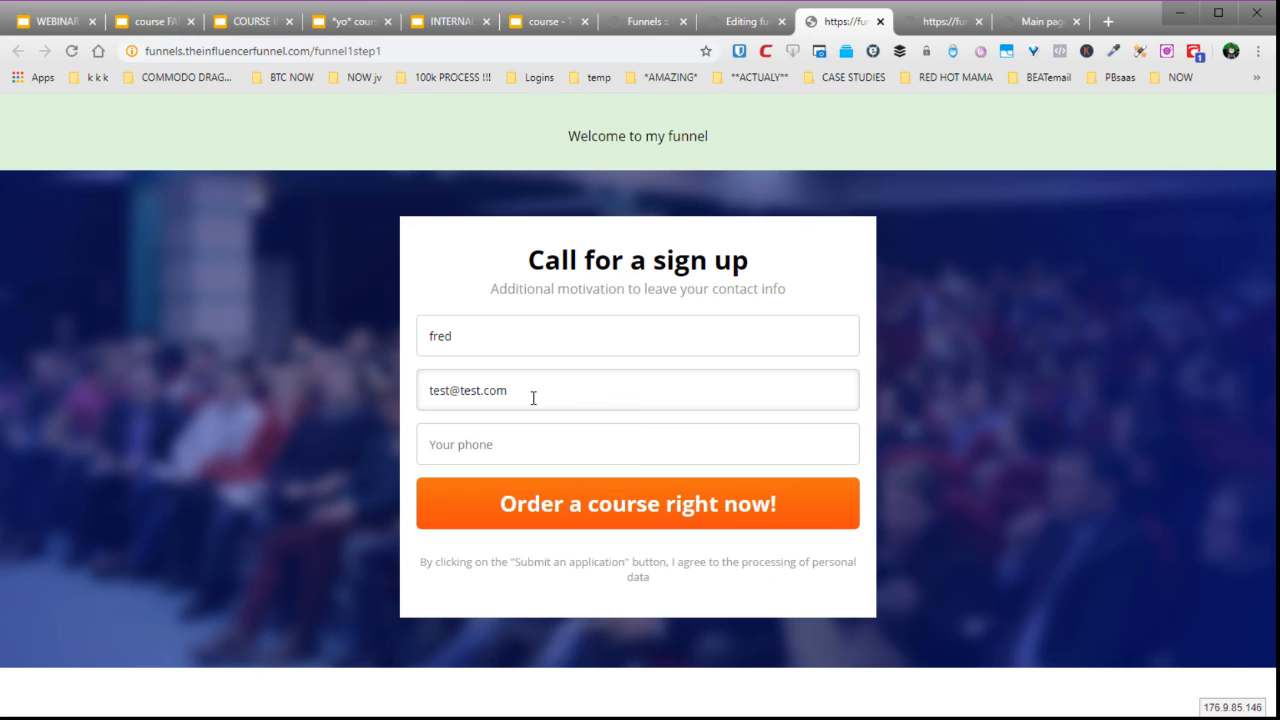
- Fill in the phone number, submit the sign-up form with the robot check, and inspect the address of the page reached
key("Tab")
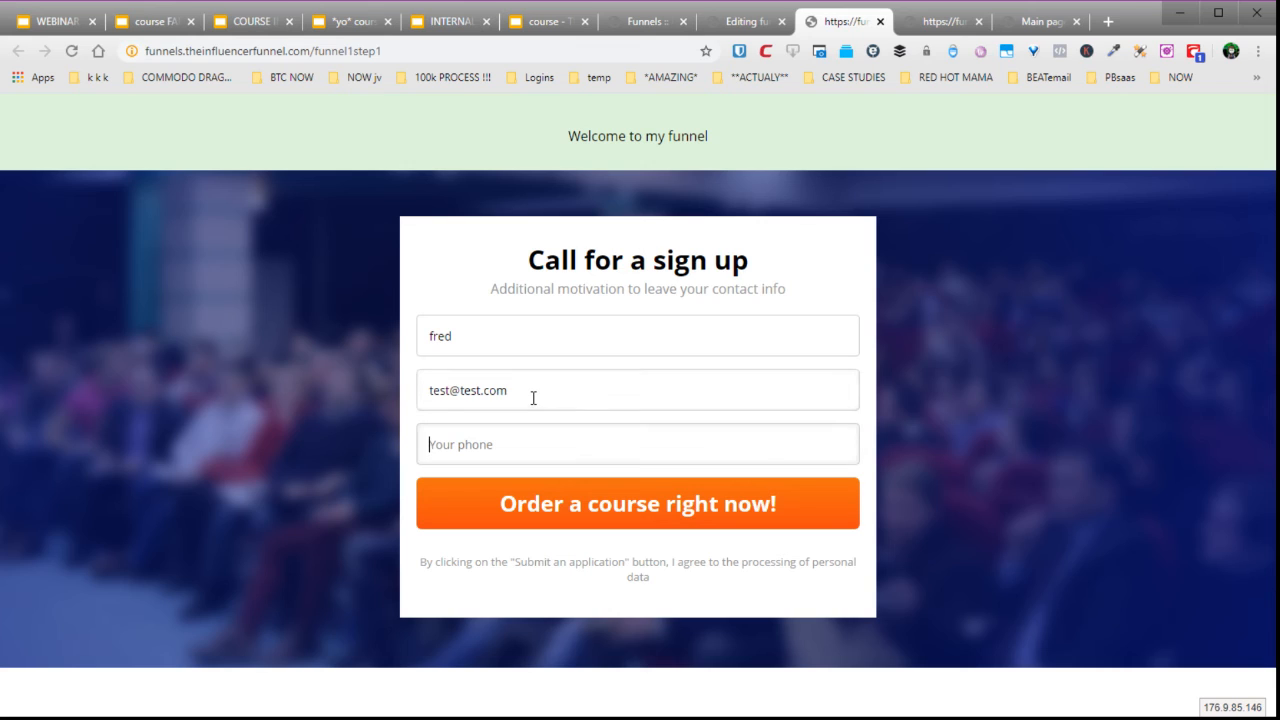
type("0")
key("BackSpace")
left_click(616, 516)
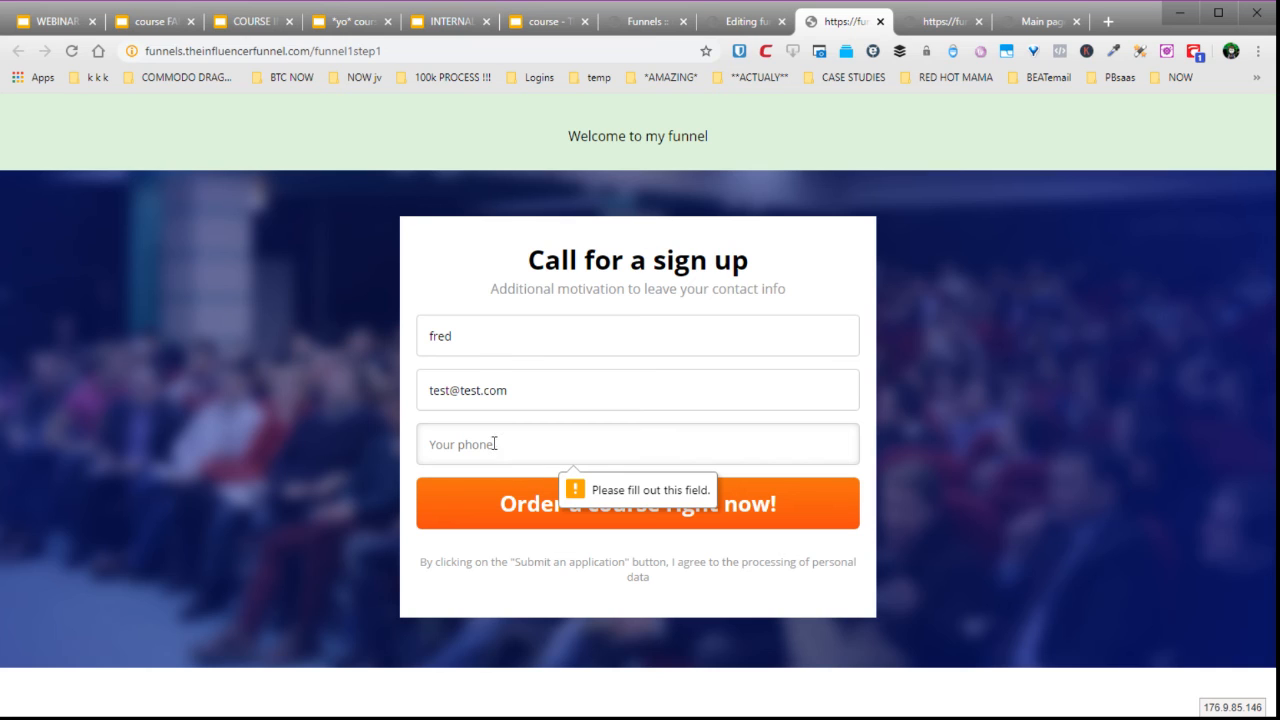
type("0560")
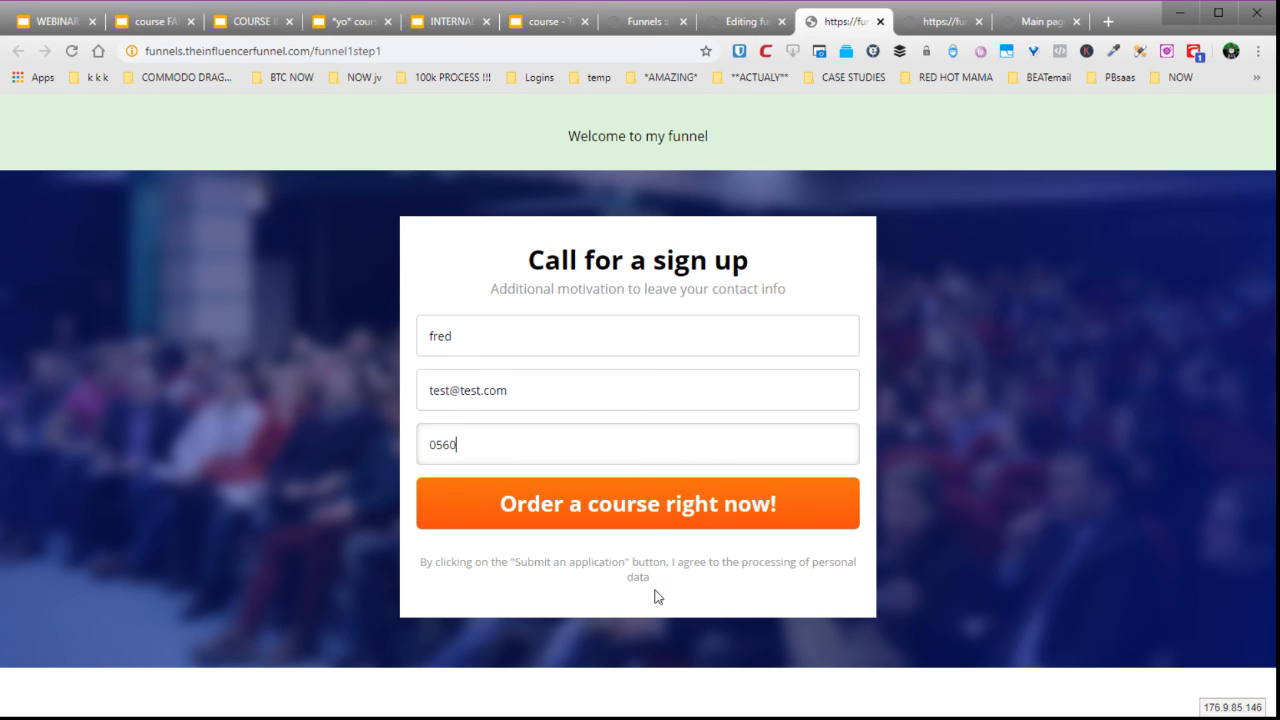
left_click(634, 519)
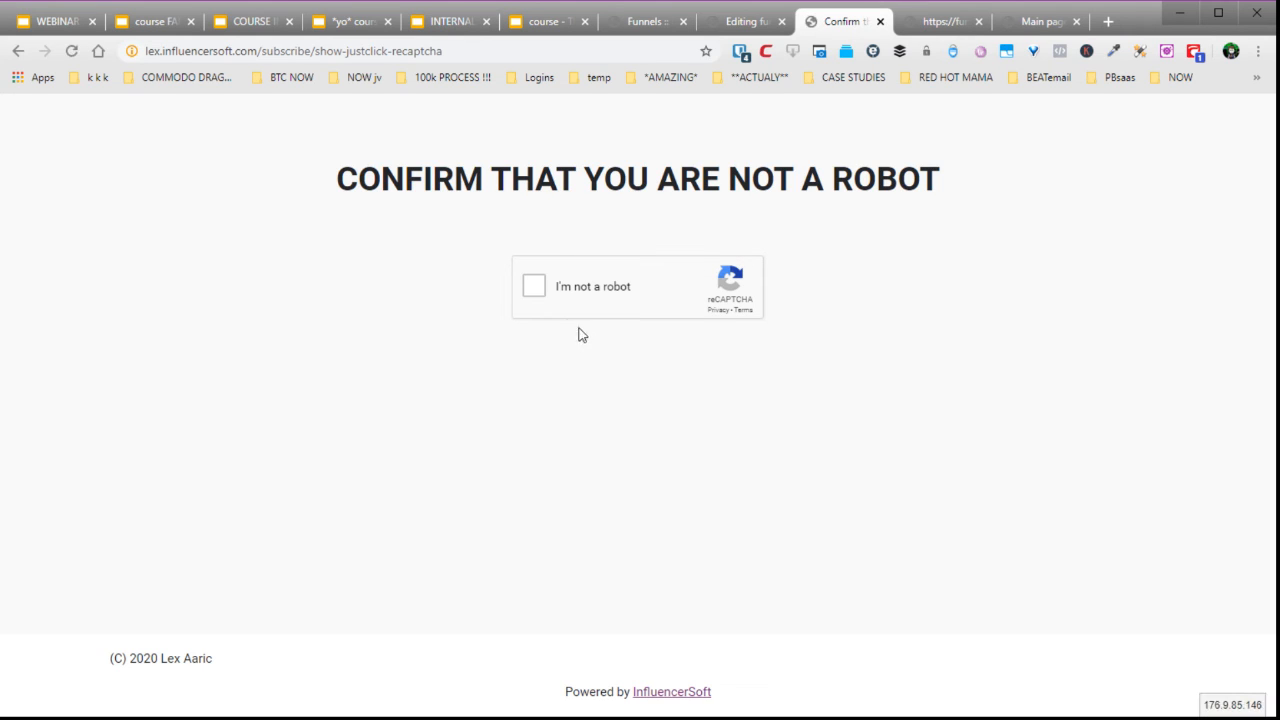
left_click(535, 288)
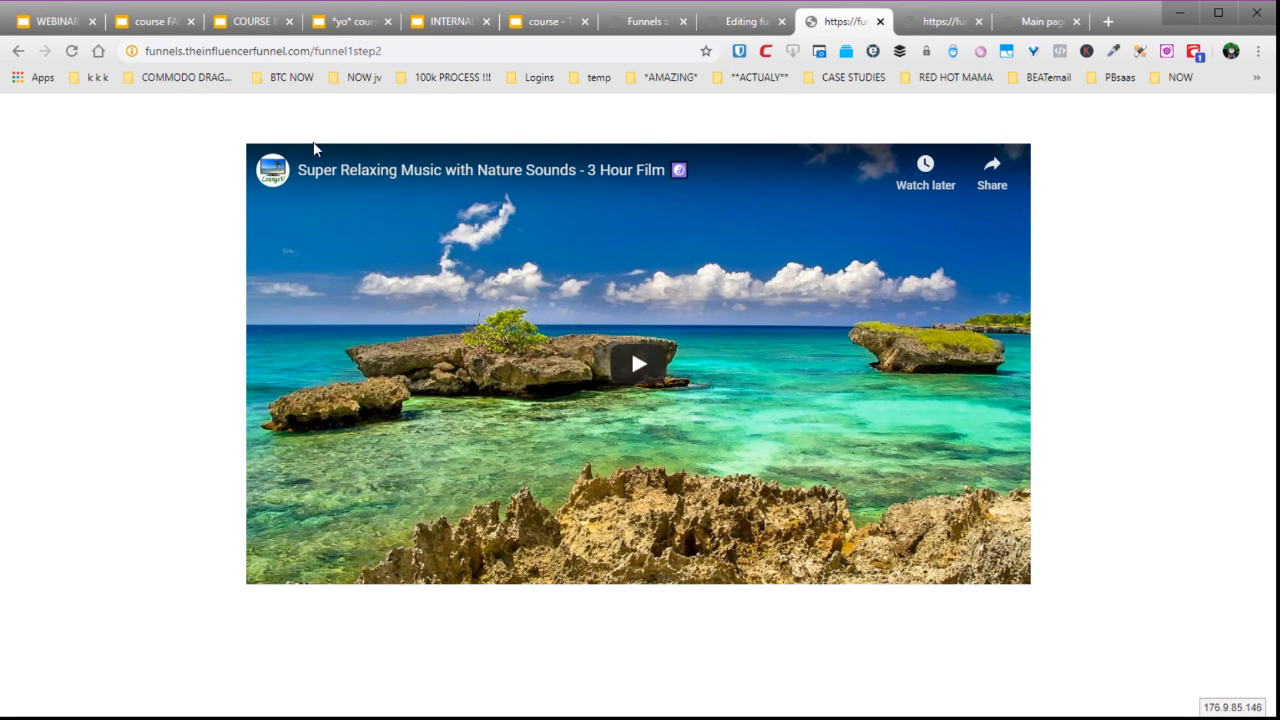
left_click_drag(384, 51, 318, 66)
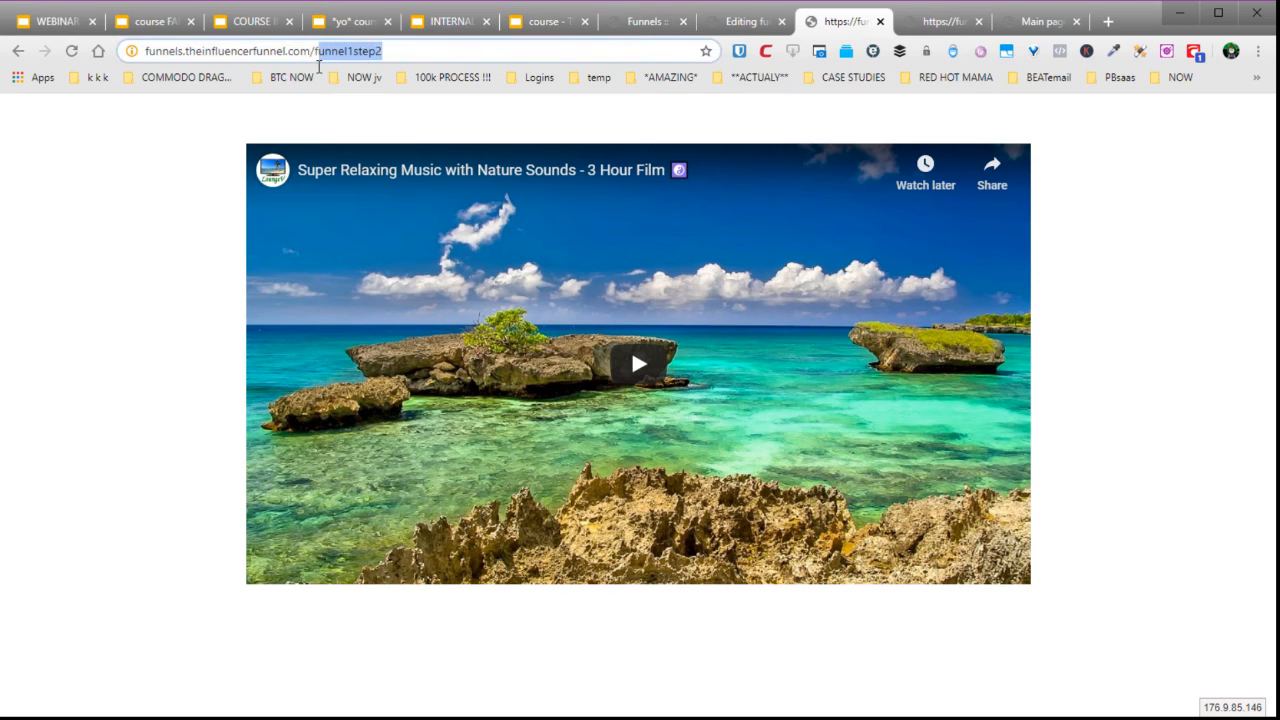
left_click(166, 252)
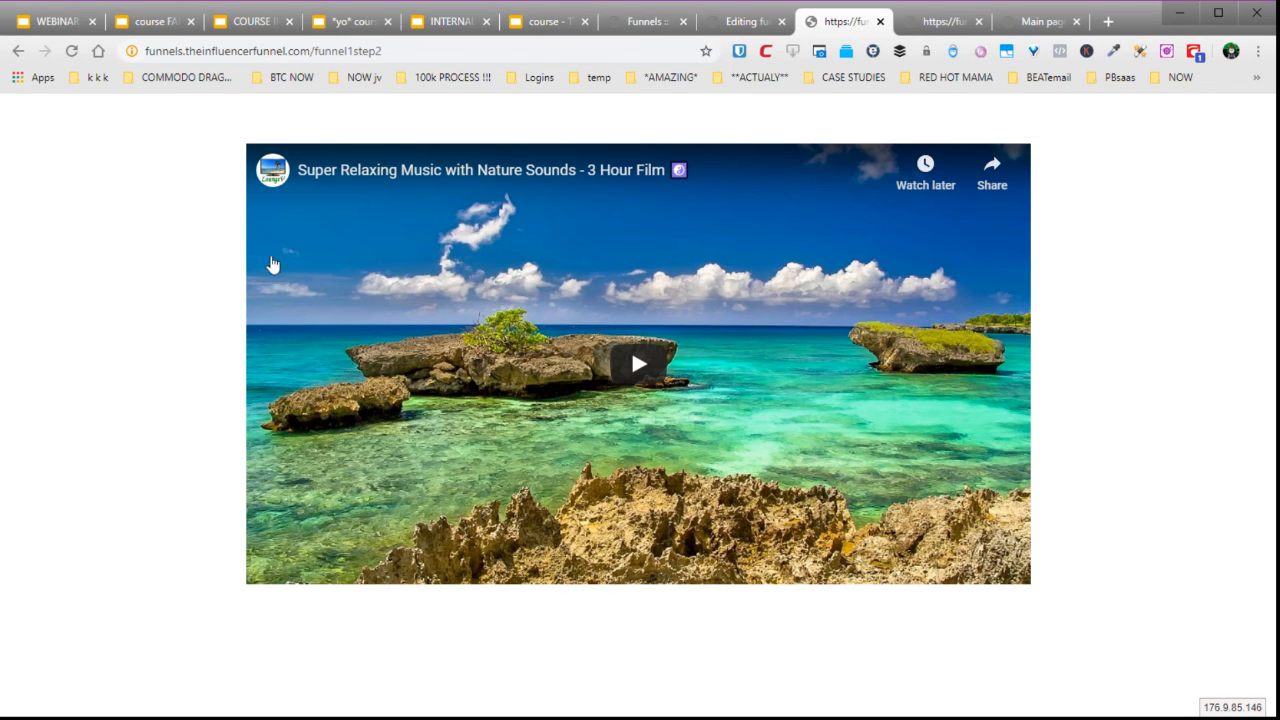
- Return to the funnel editor, refresh the Leadgen page's thumbnail screenshot and close its settings
left_click(734, 24)
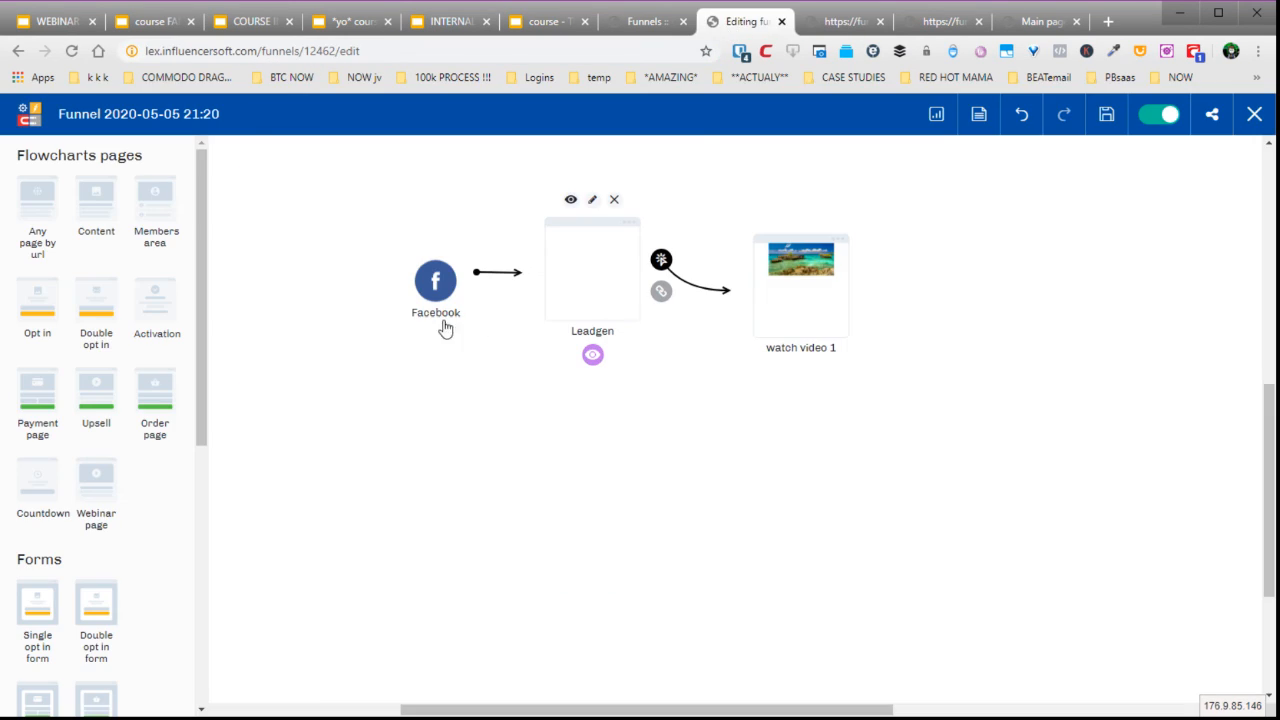
left_click(592, 201)
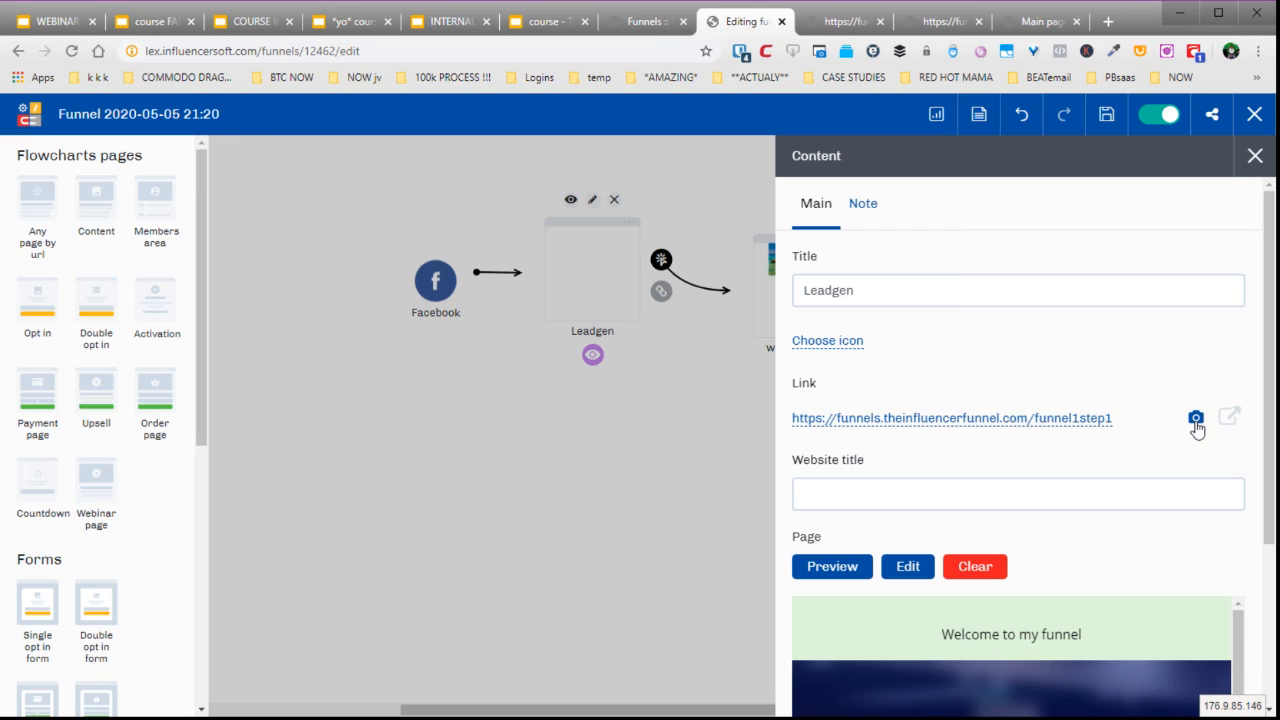
left_click(1195, 420)
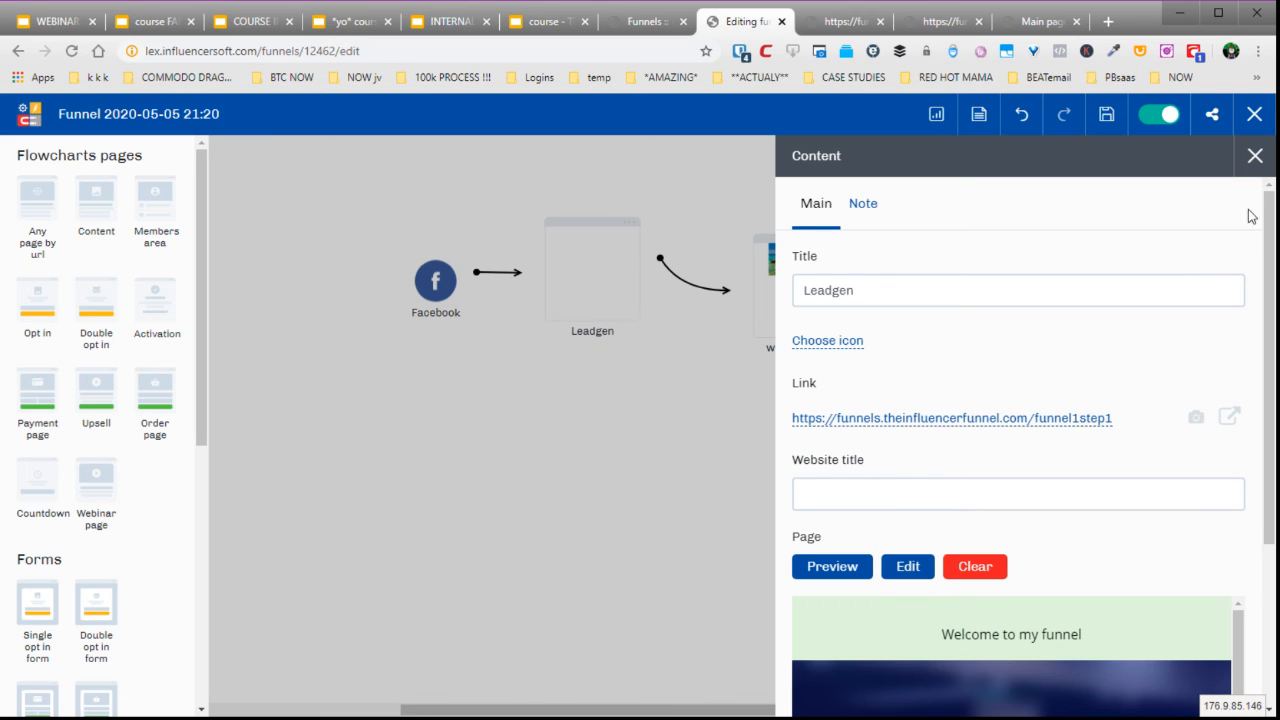
left_click(1255, 156)
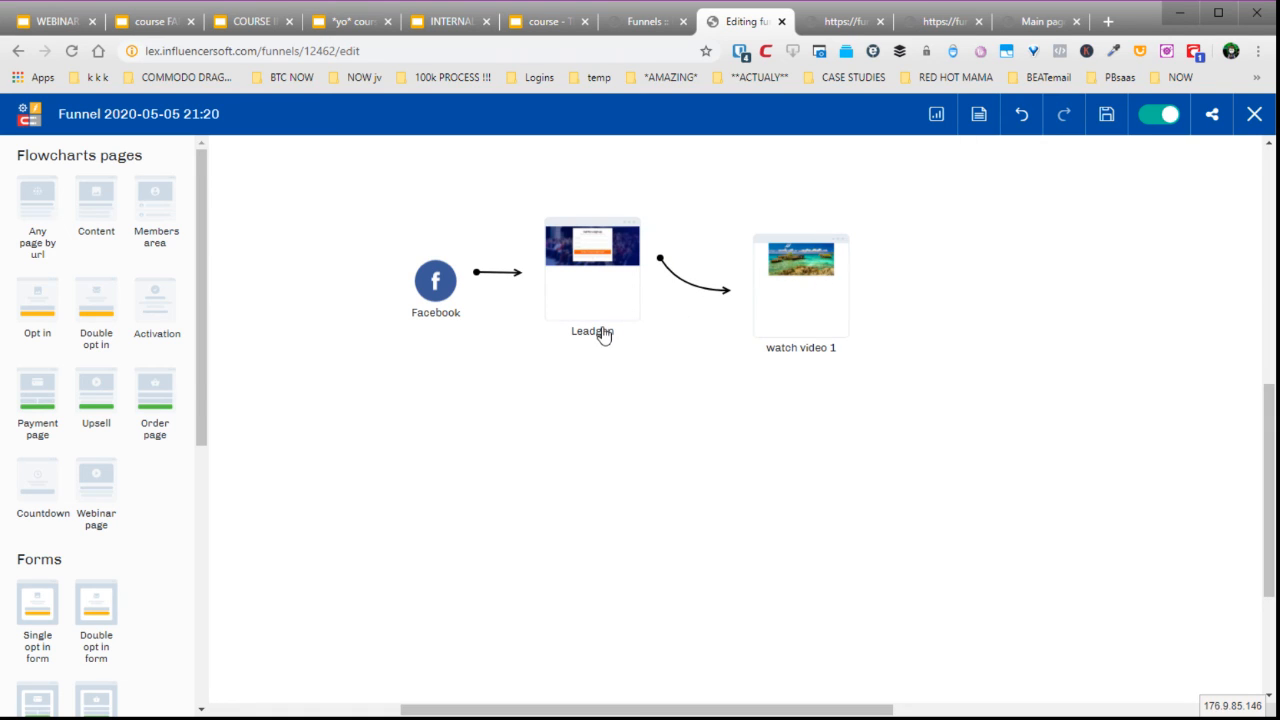
left_click_drag(96, 196, 929, 213)
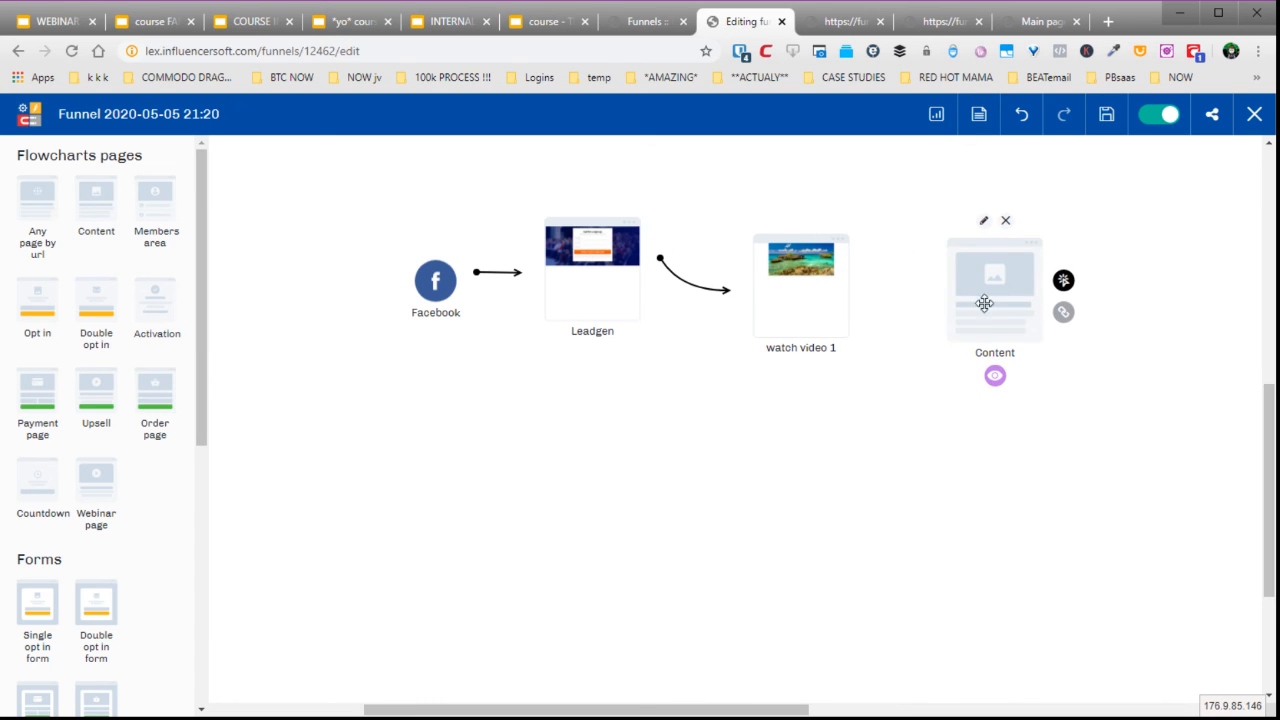
left_click(1006, 220)
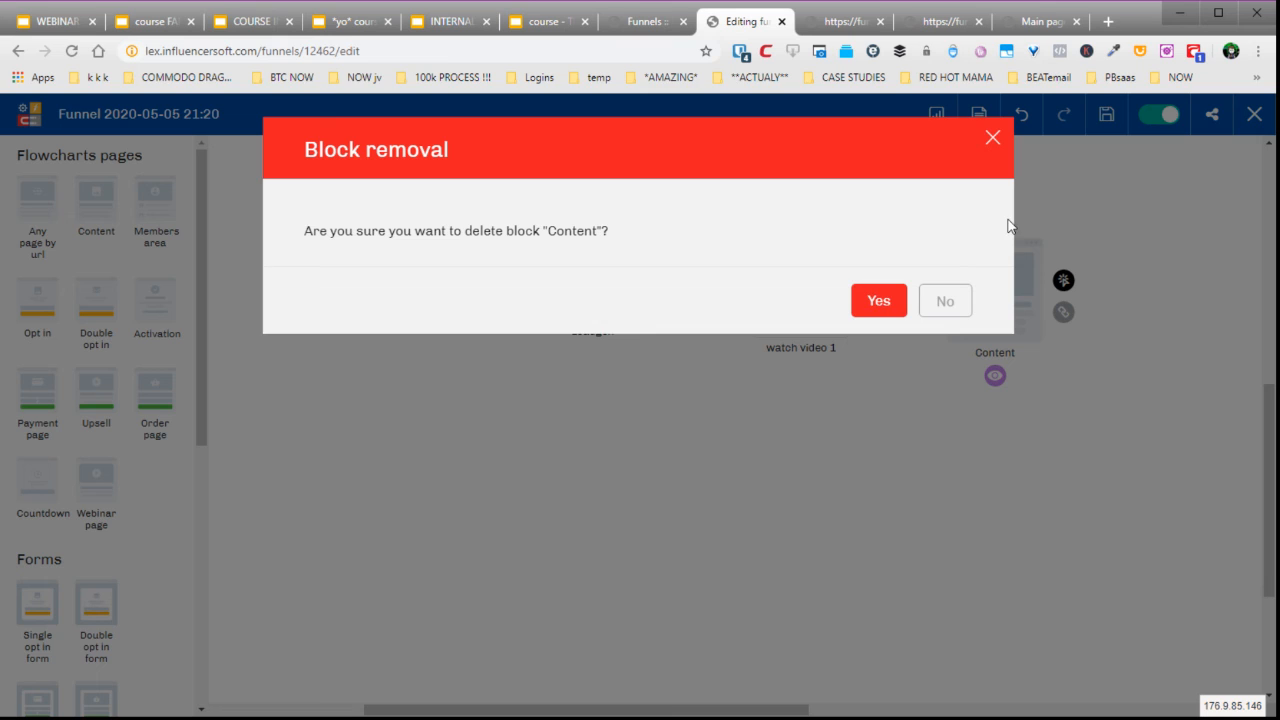
left_click(895, 306)
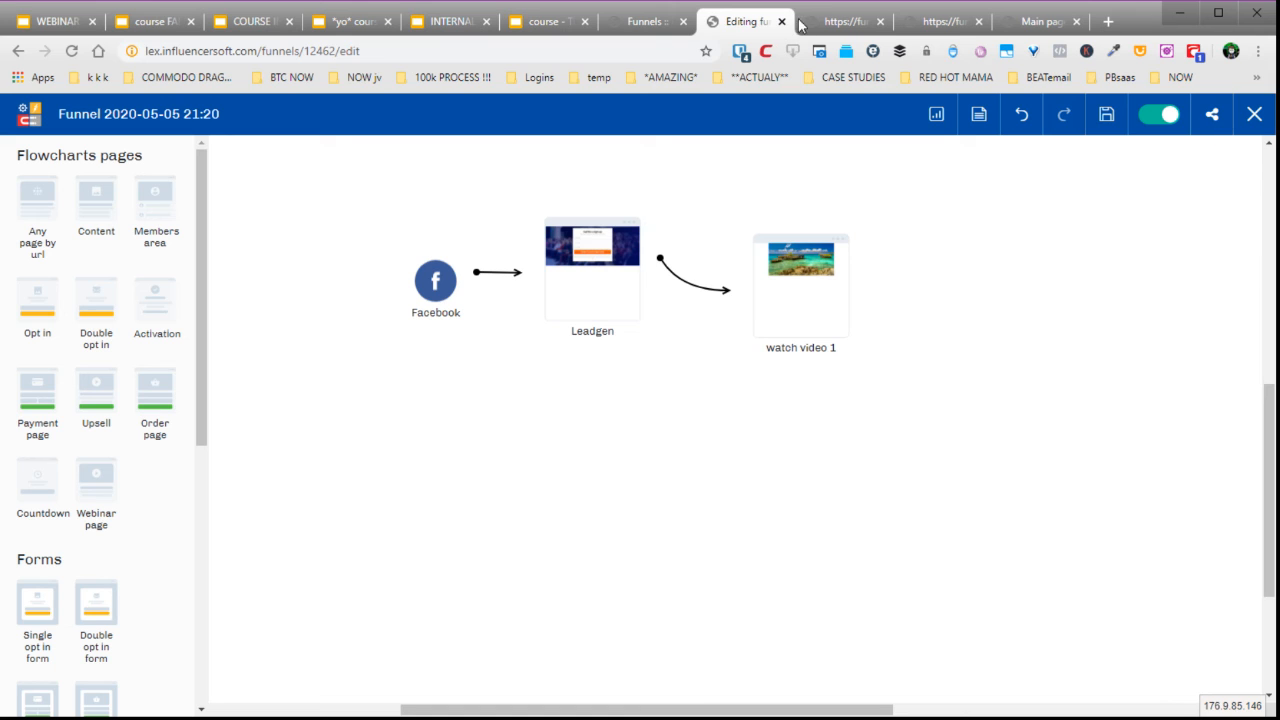
- Load the funnel's first page at funnels.theinfluencerfunnel.com/funnel1step1 in the preview browser tab
left_click(828, 22)
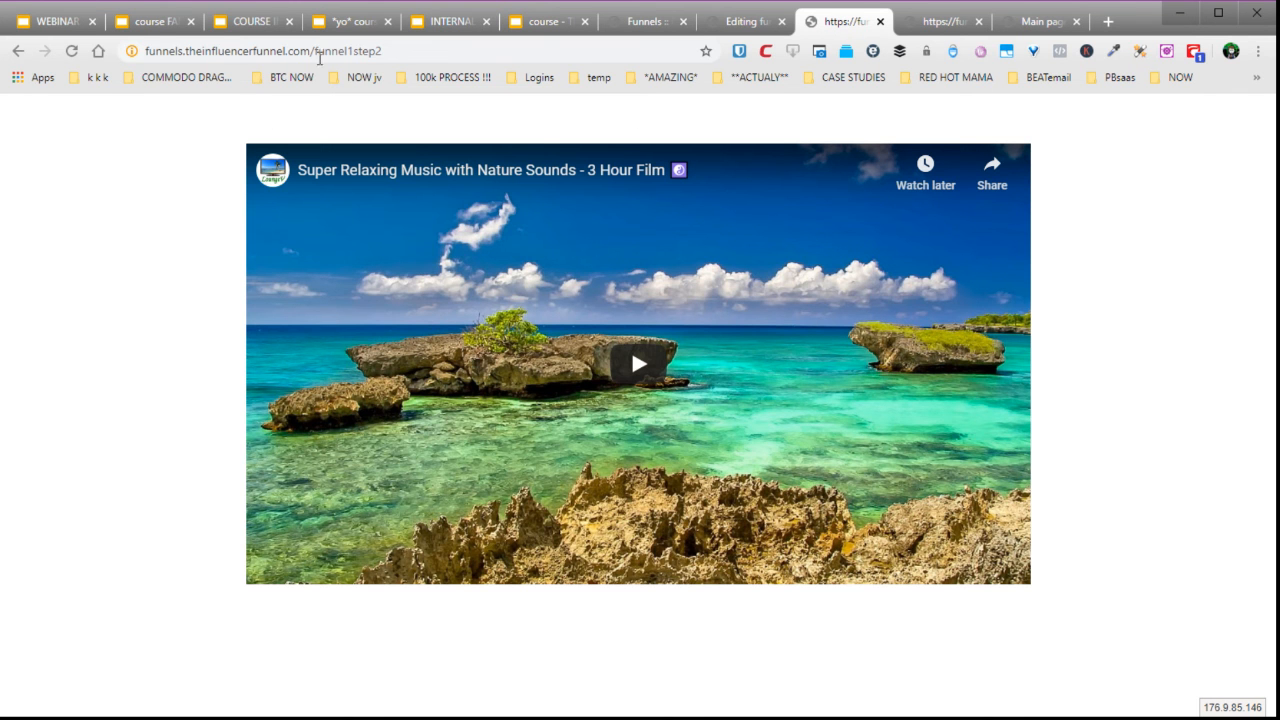
left_click(396, 48)
key("End")
key("BackSpace")
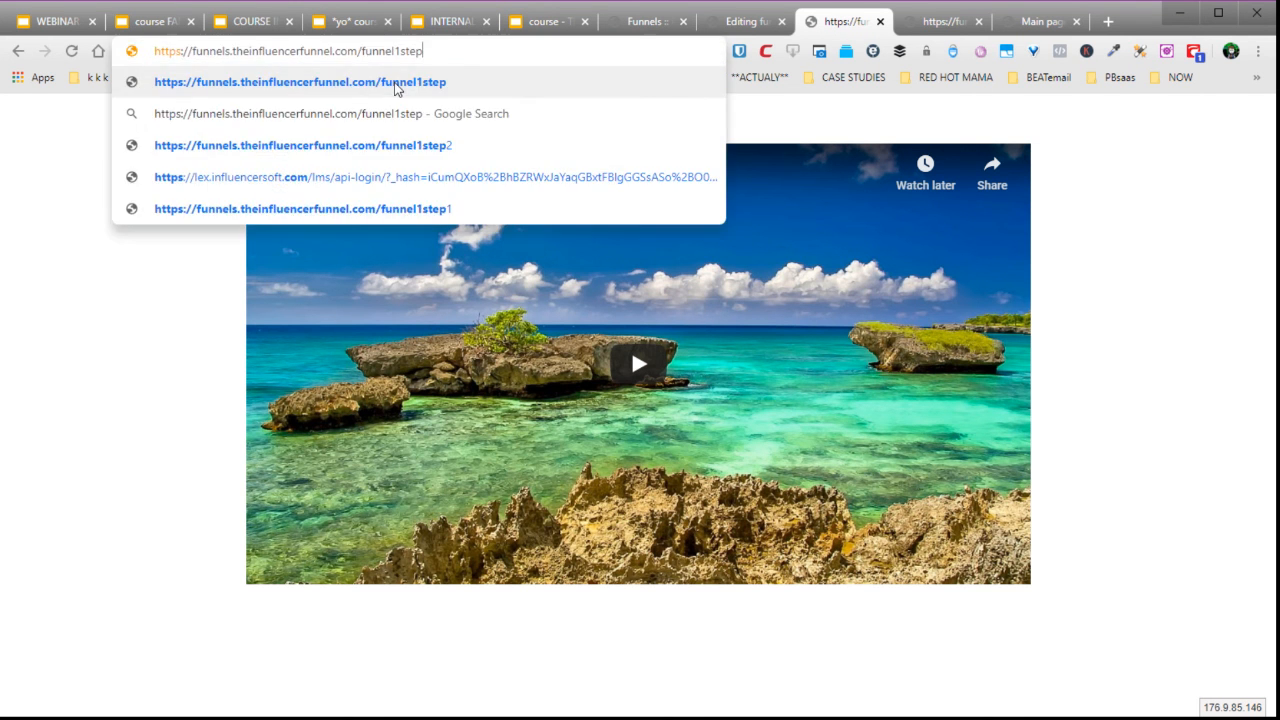
type("1")
left_click(395, 84)
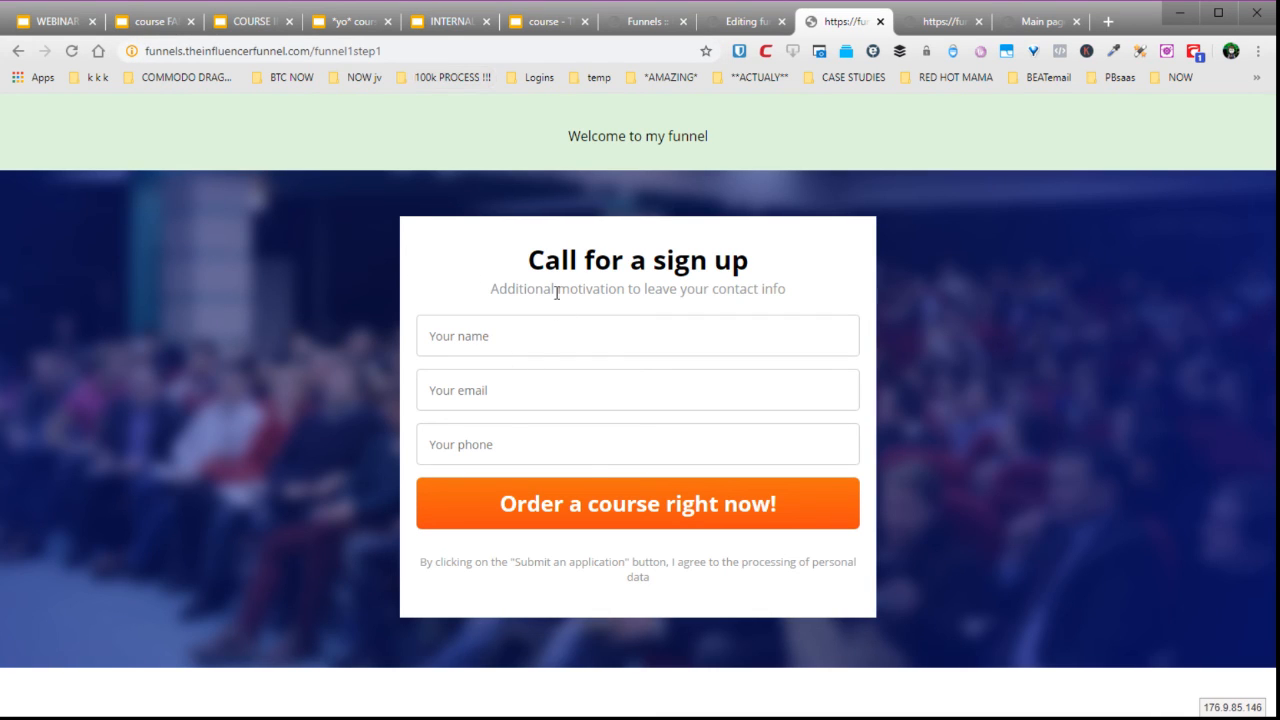
- Change the page address to funnel1step2 and load the funnel's video page
left_click(425, 56)
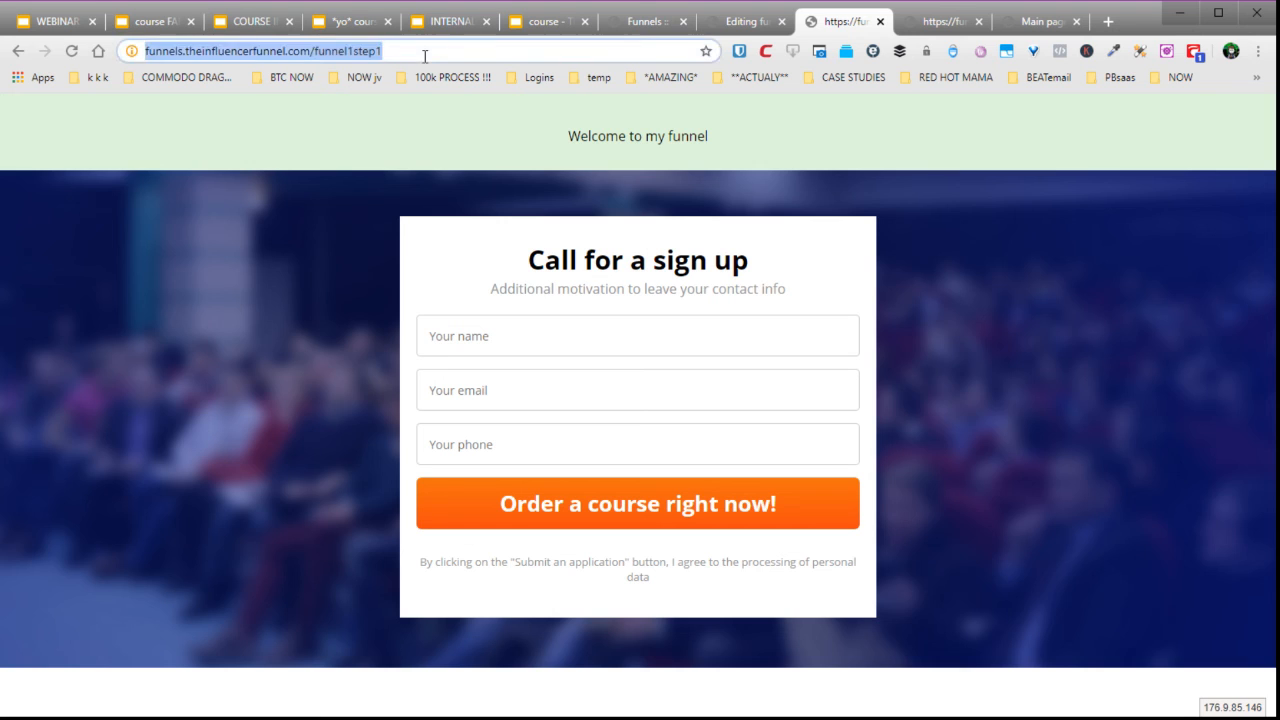
key("End")
key("BackSpace")
type("2")
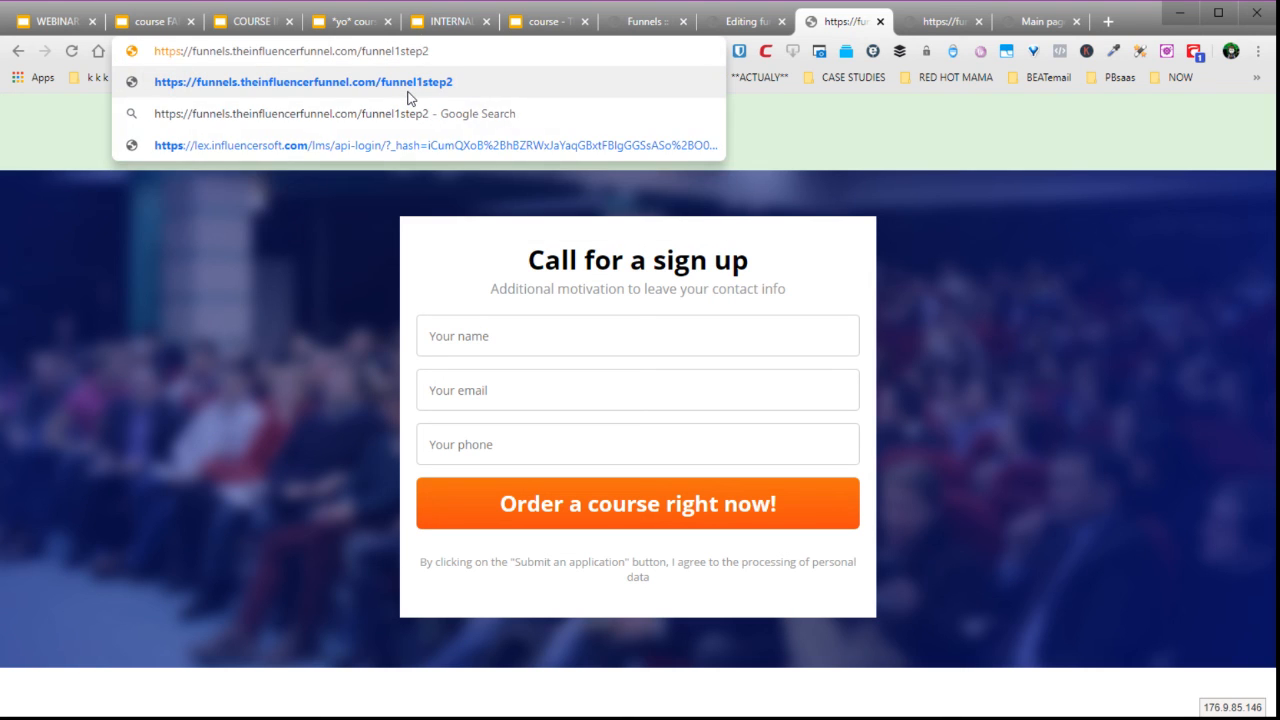
key("Return")
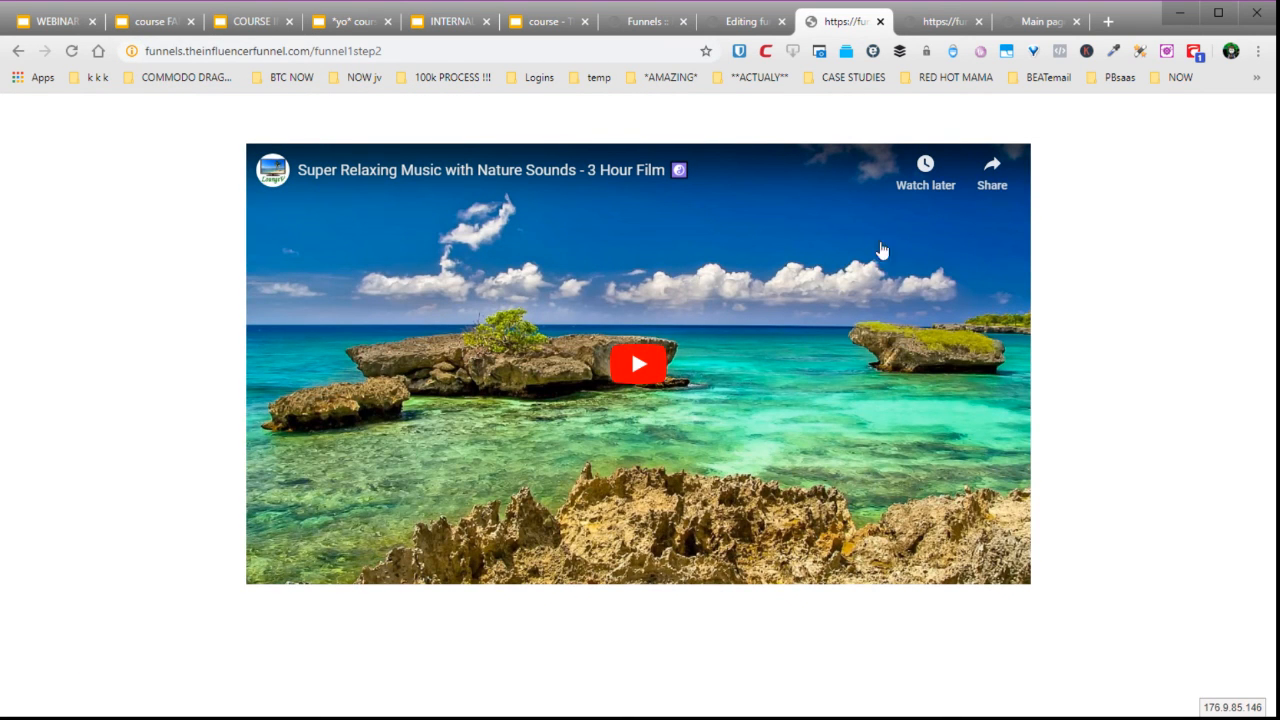
- Close the funnel in its editor and review the settings of the My contacts list in Contacts
left_click(755, 22)
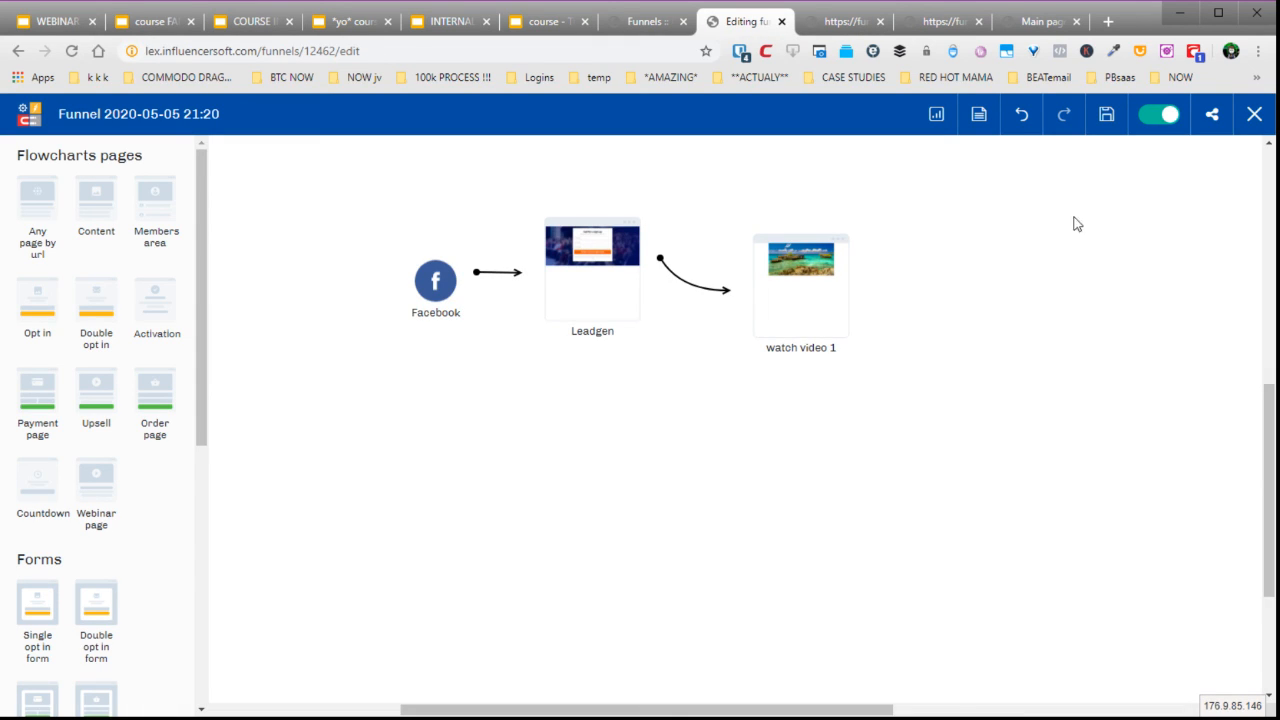
left_click(1254, 114)
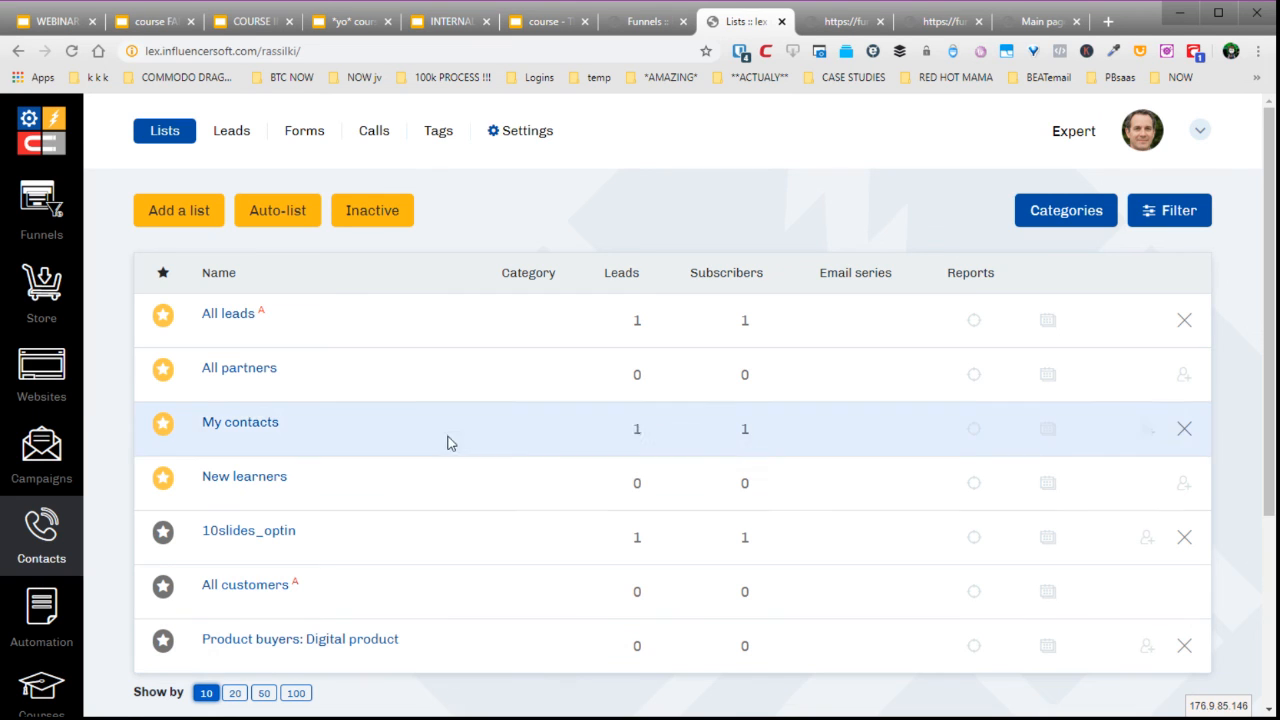
left_click(255, 429)
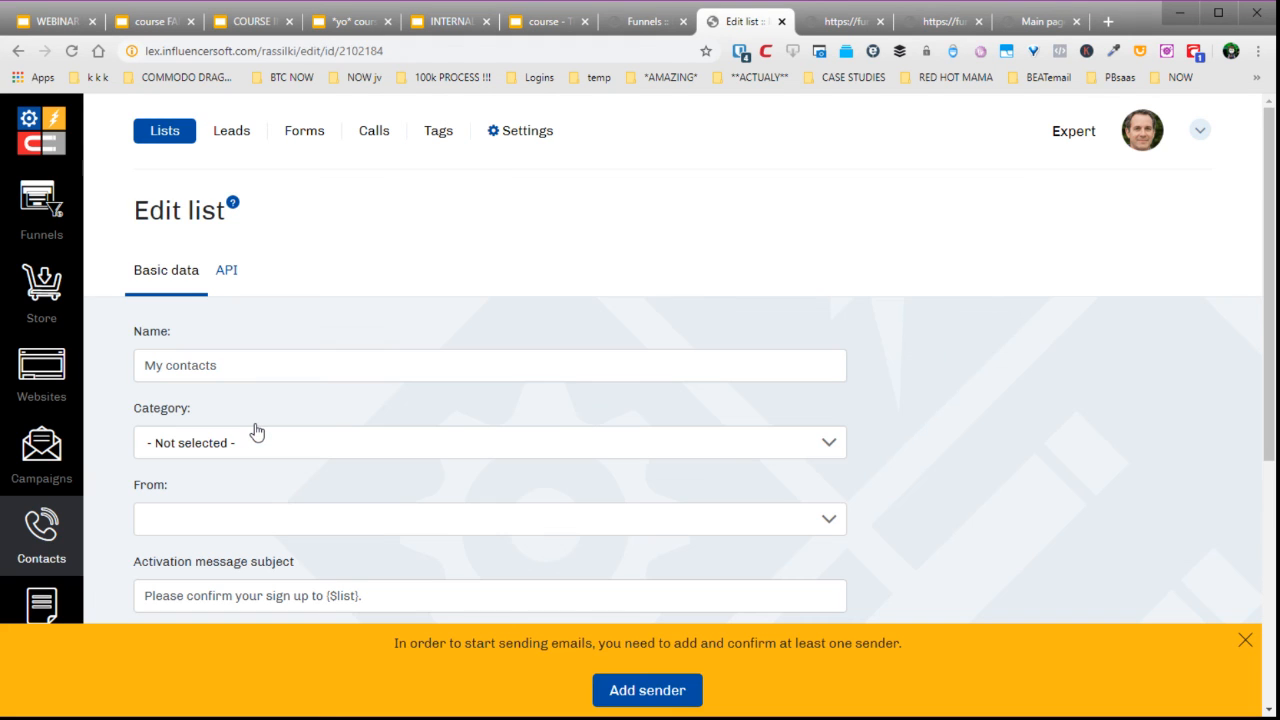
scroll(255, 430, "down", 6)
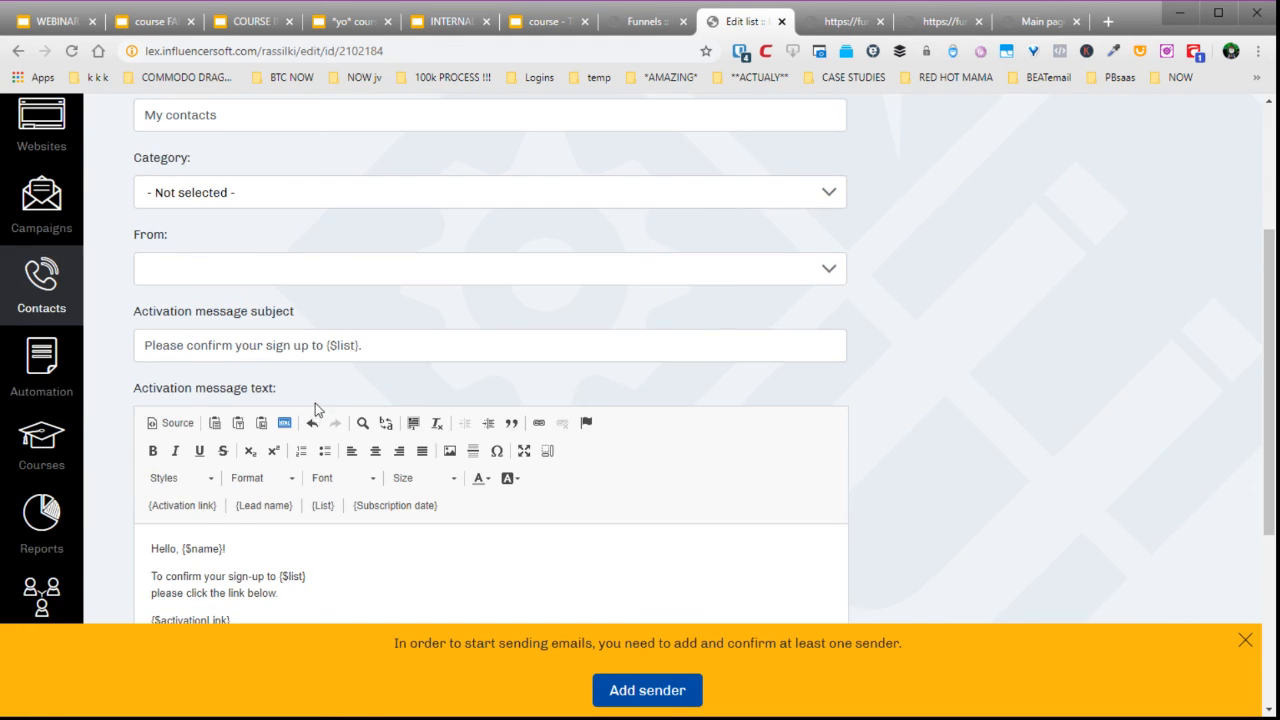
scroll(316, 403, "up", 6)
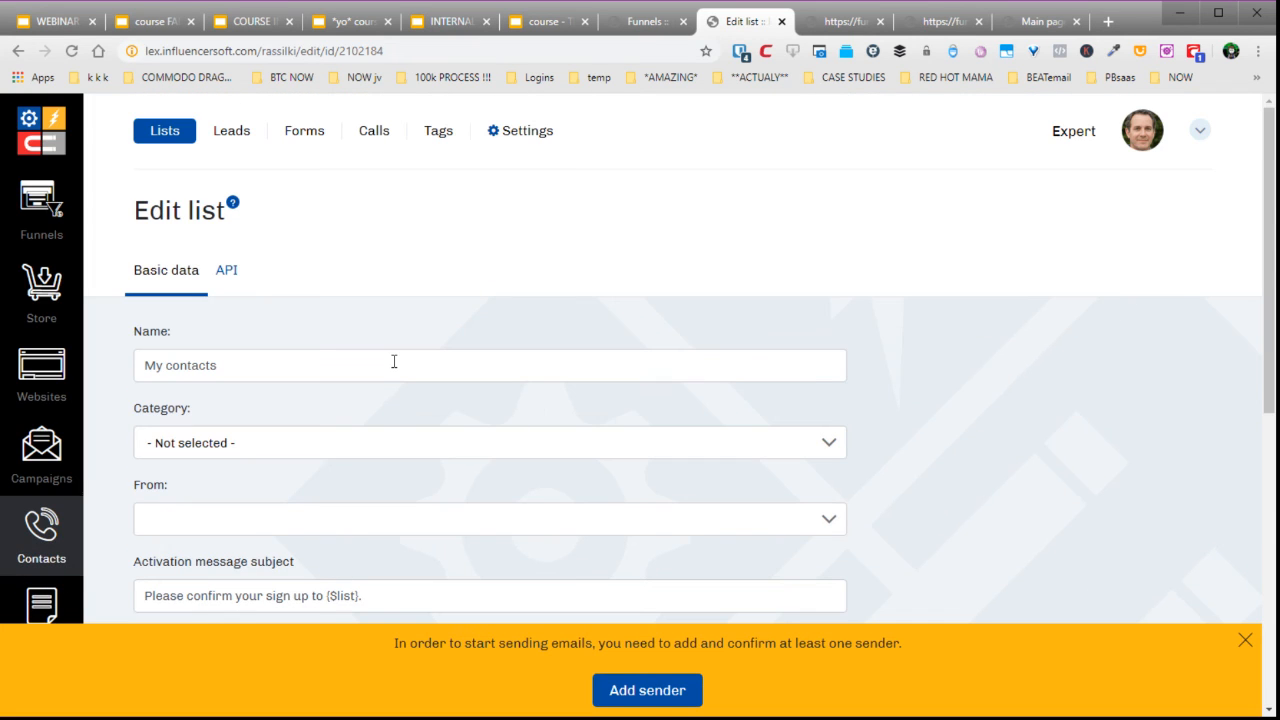
- Check the registered leads in Contacts and go back to the funnels overview
left_click(230, 132)
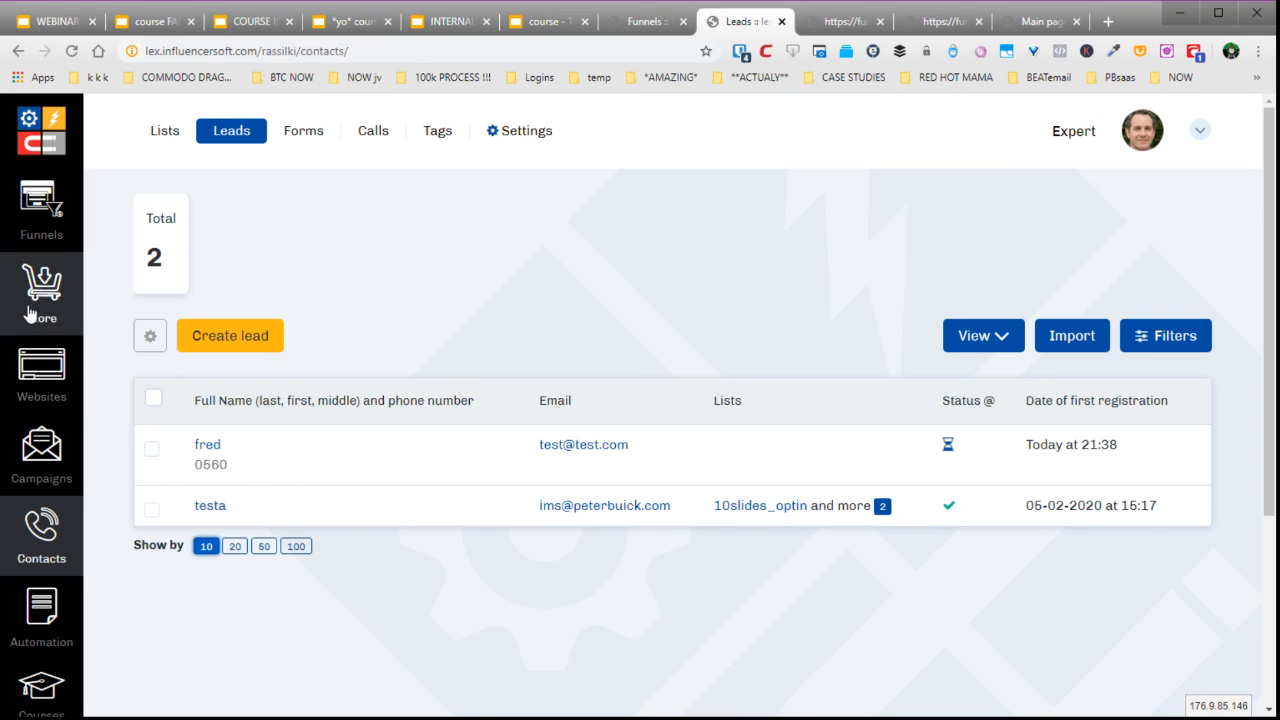
left_click(33, 206)
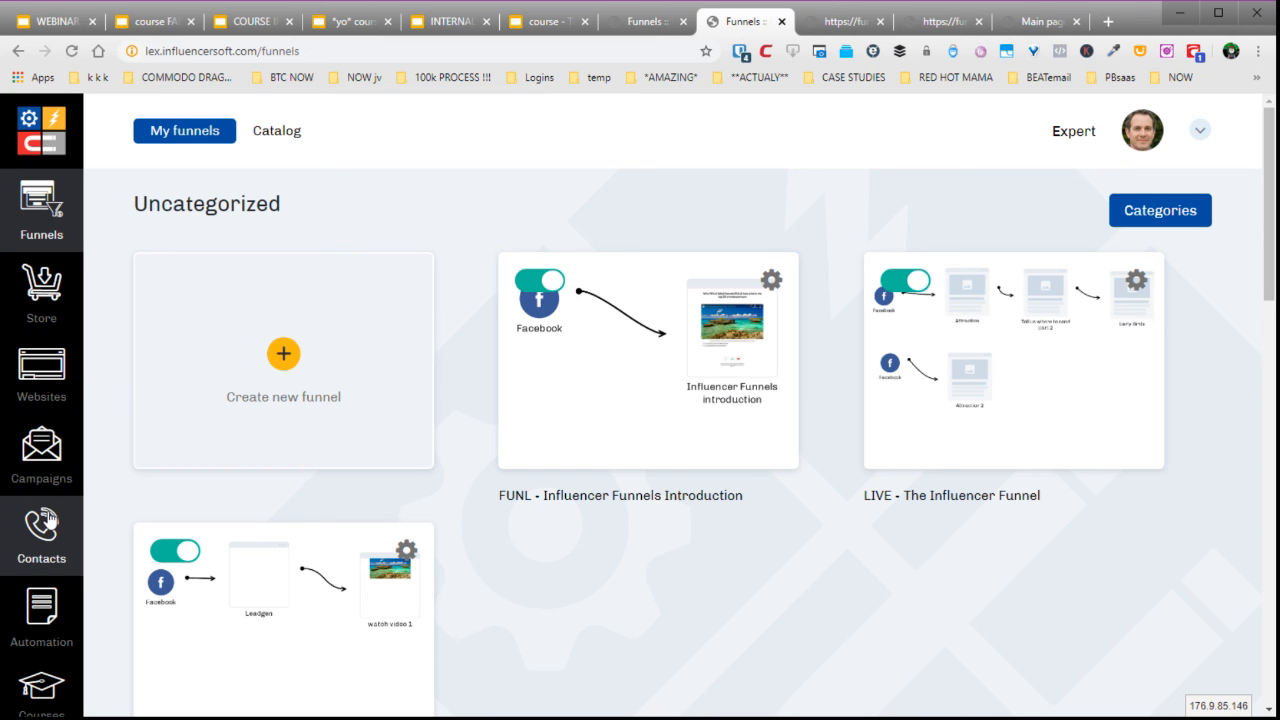
- Look over the contact lists in Contacts and review the settings of the My contacts list
left_click(44, 438)
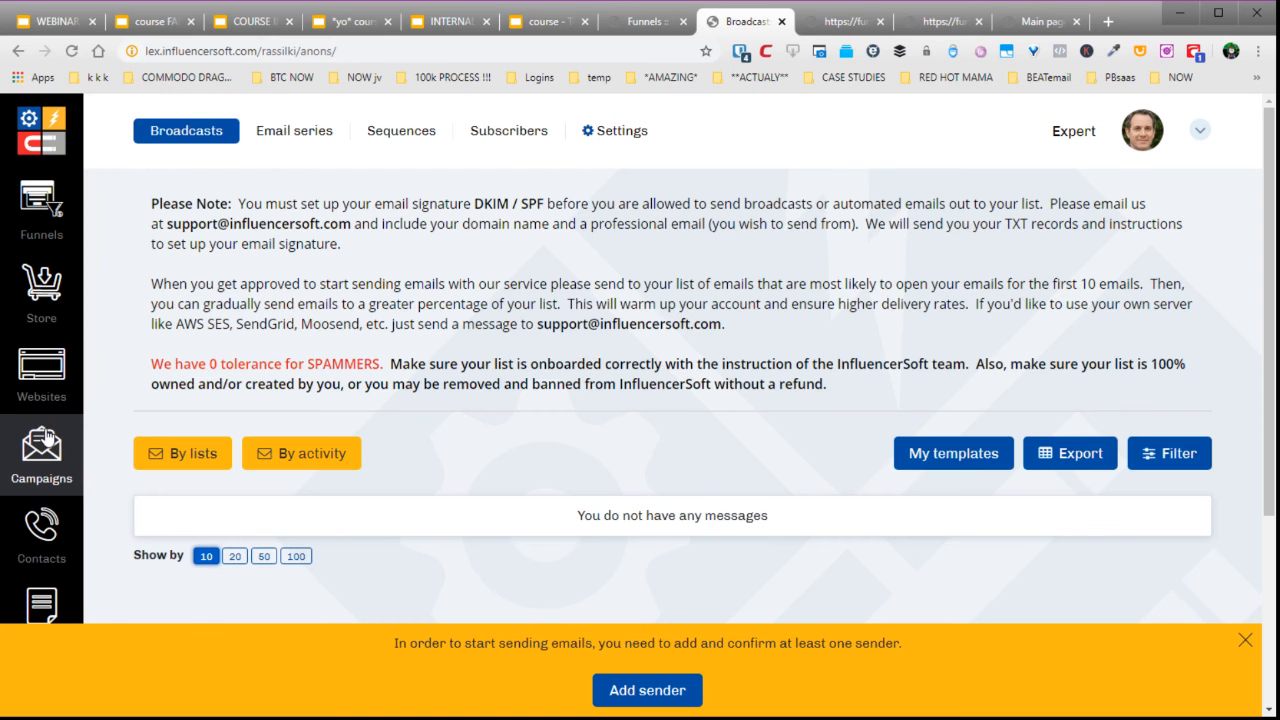
left_click(37, 521)
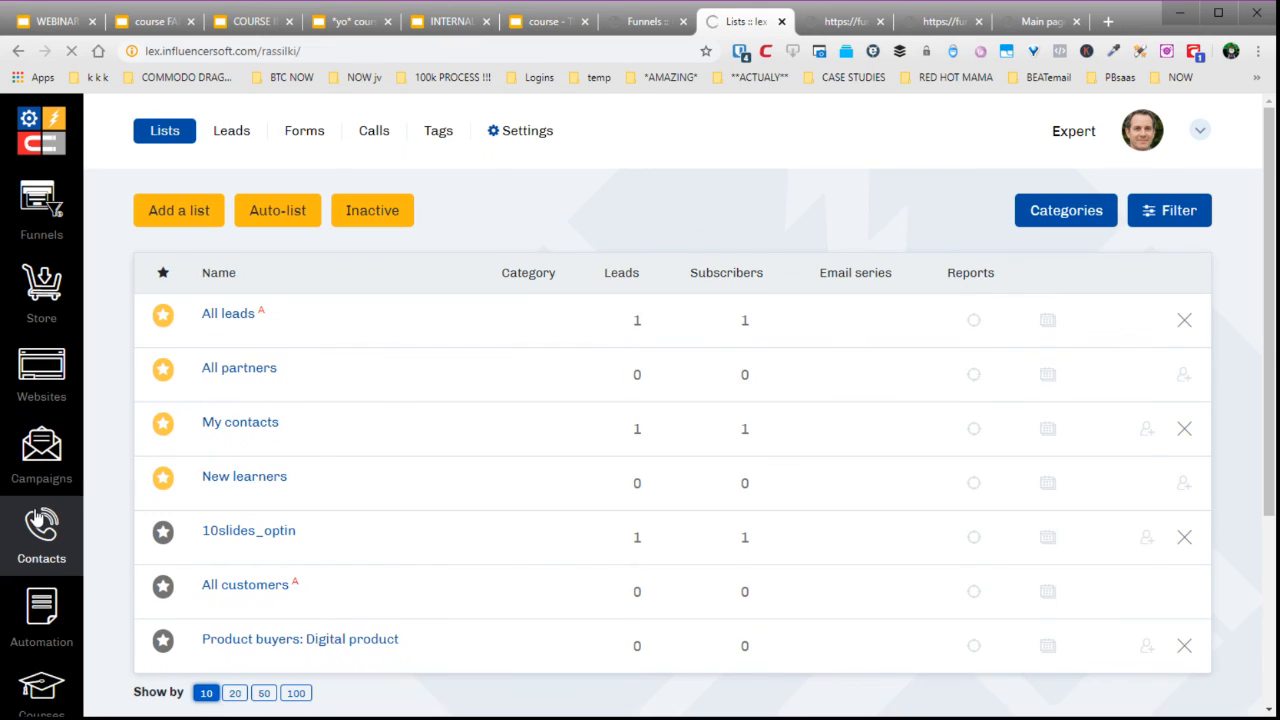
scroll(363, 443, "down", 3)
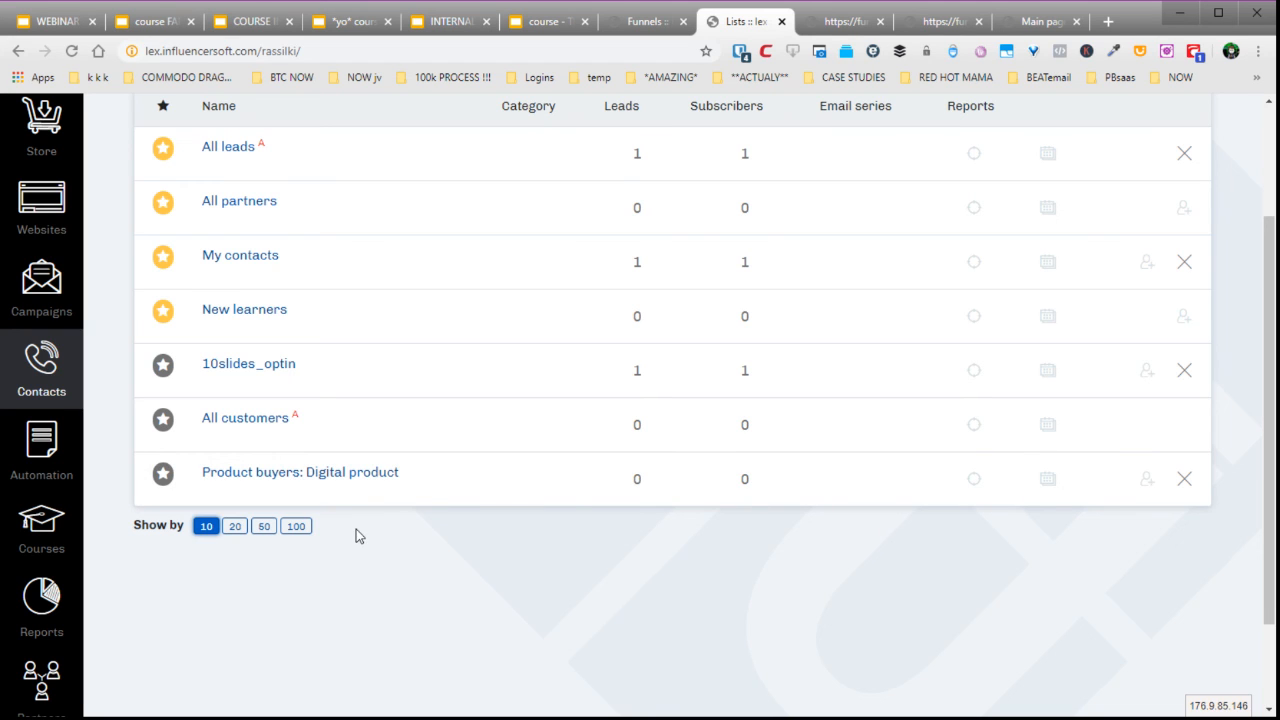
scroll(356, 529, "up", 2)
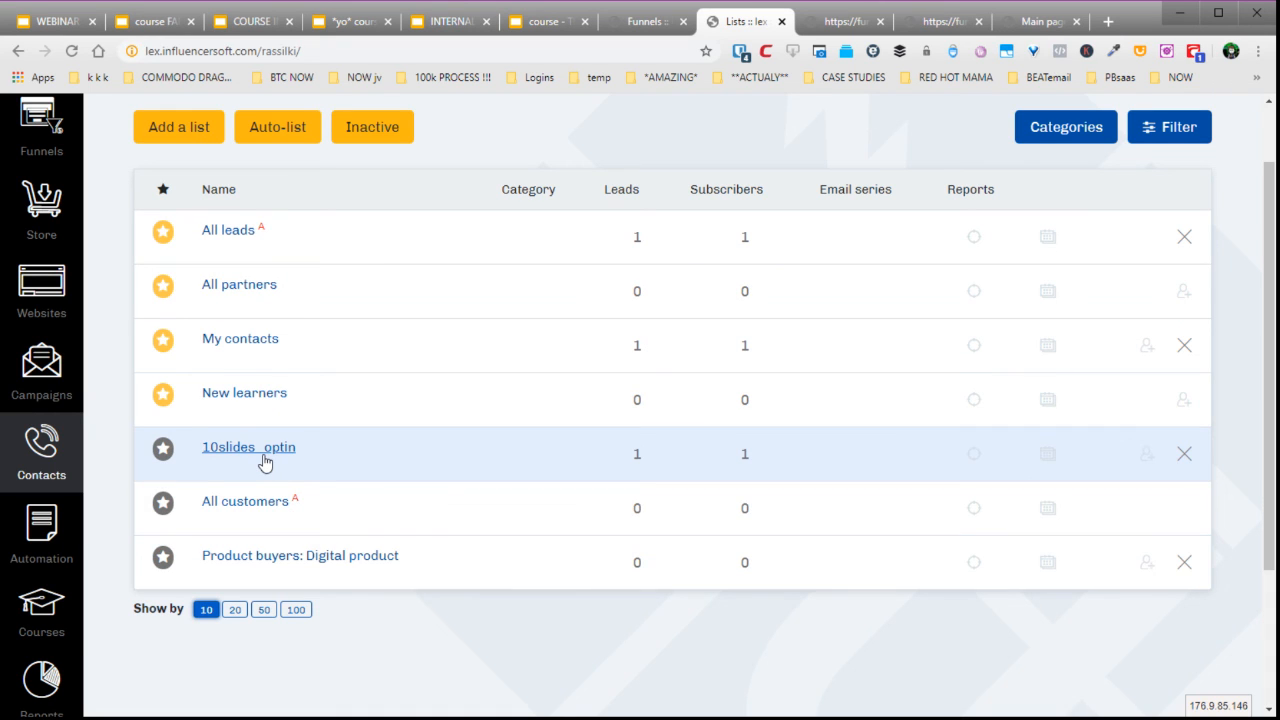
left_click(239, 341)
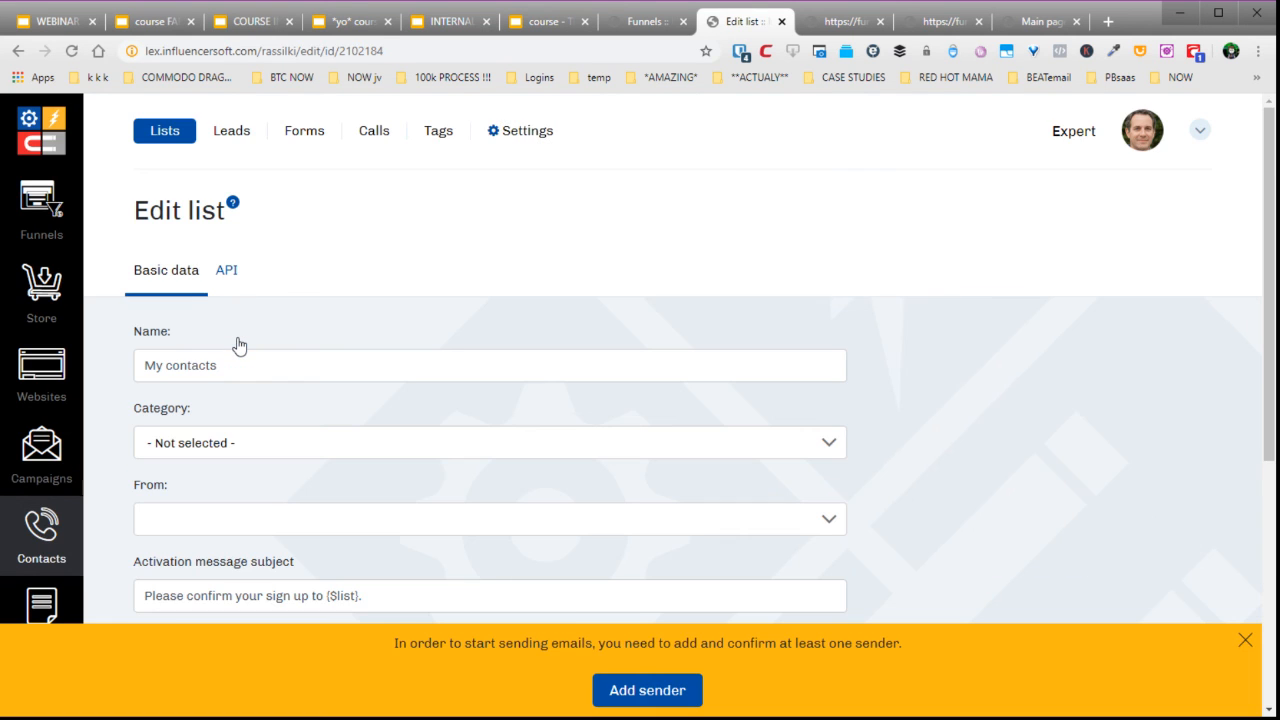
scroll(247, 364, "down", 3)
scroll(240, 300, "up", 3)
- Check the registered leads and look at the subscribe form templates in Contacts
left_click(231, 135)
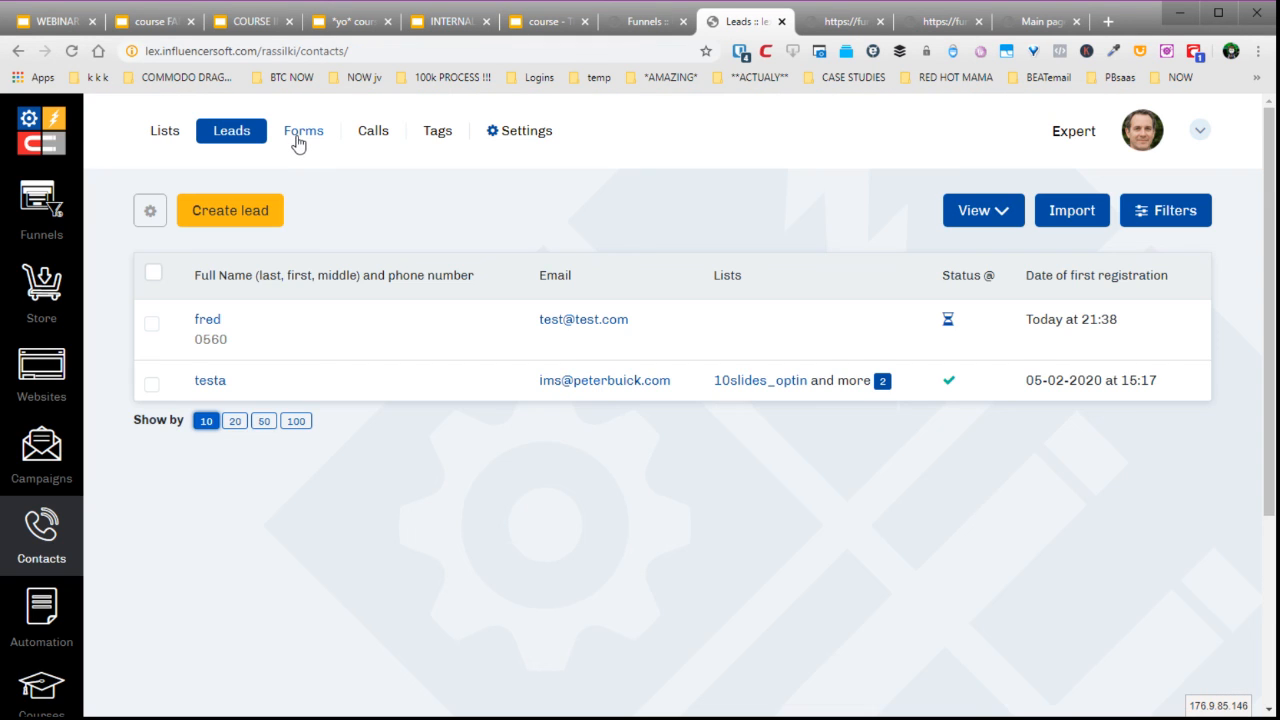
left_click(298, 143)
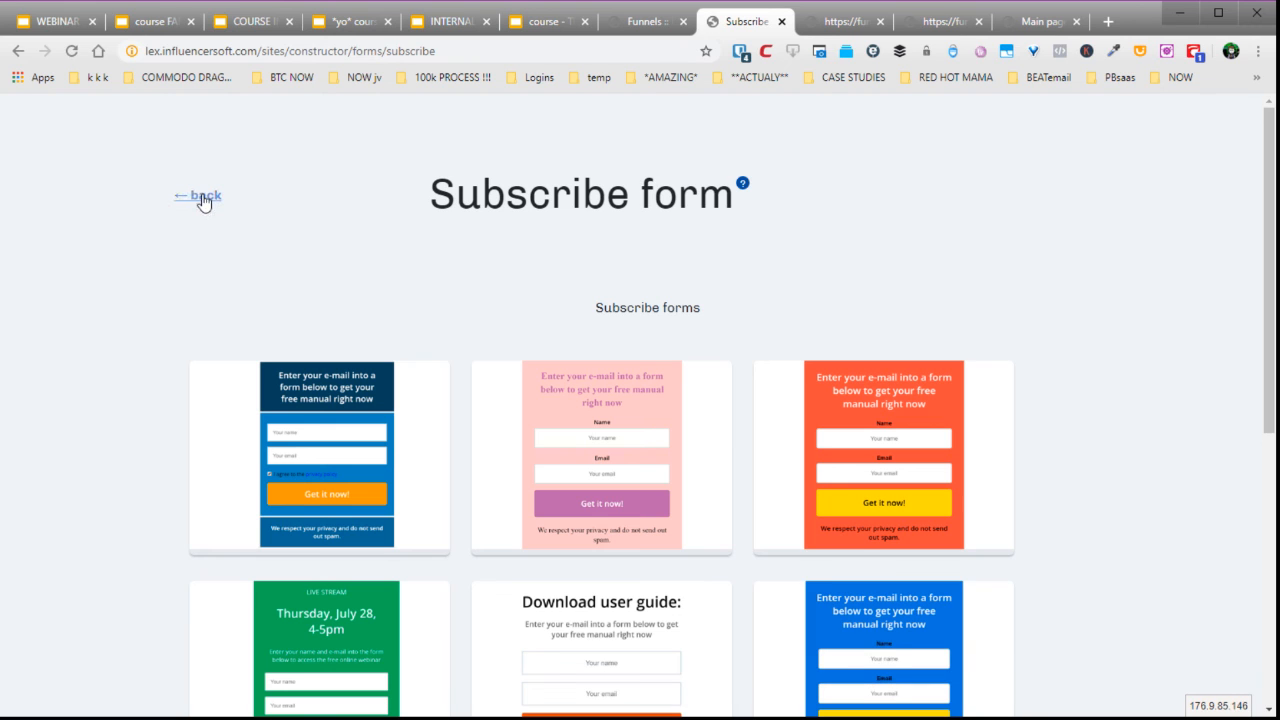
left_click(203, 198)
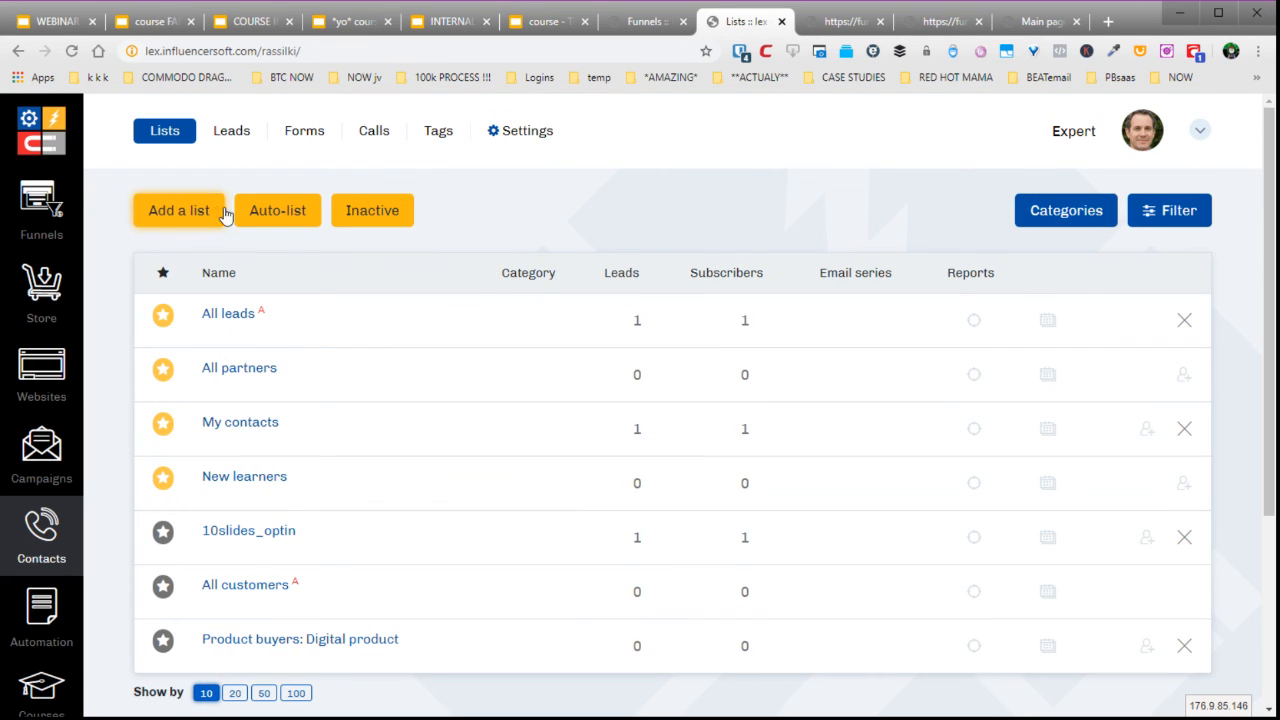
left_click(244, 131)
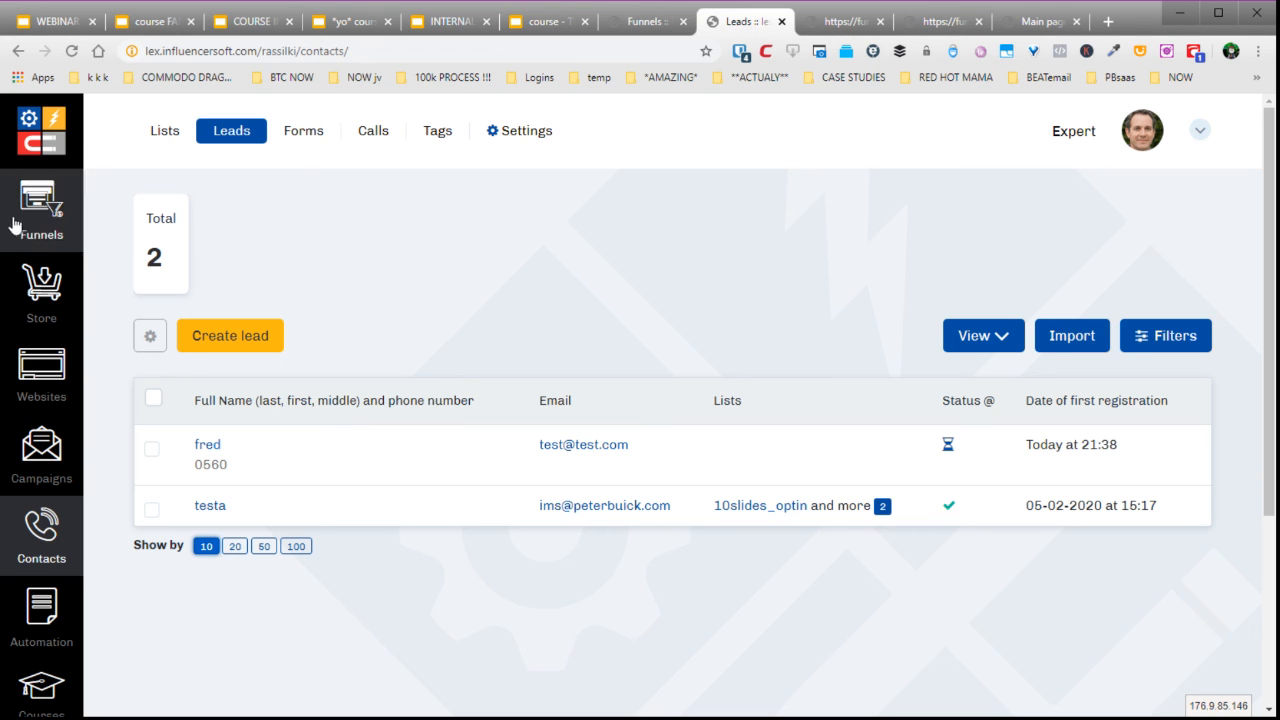
- Go through the dashboard to Reports and view the Subscriptions statistics
left_click(38, 143)
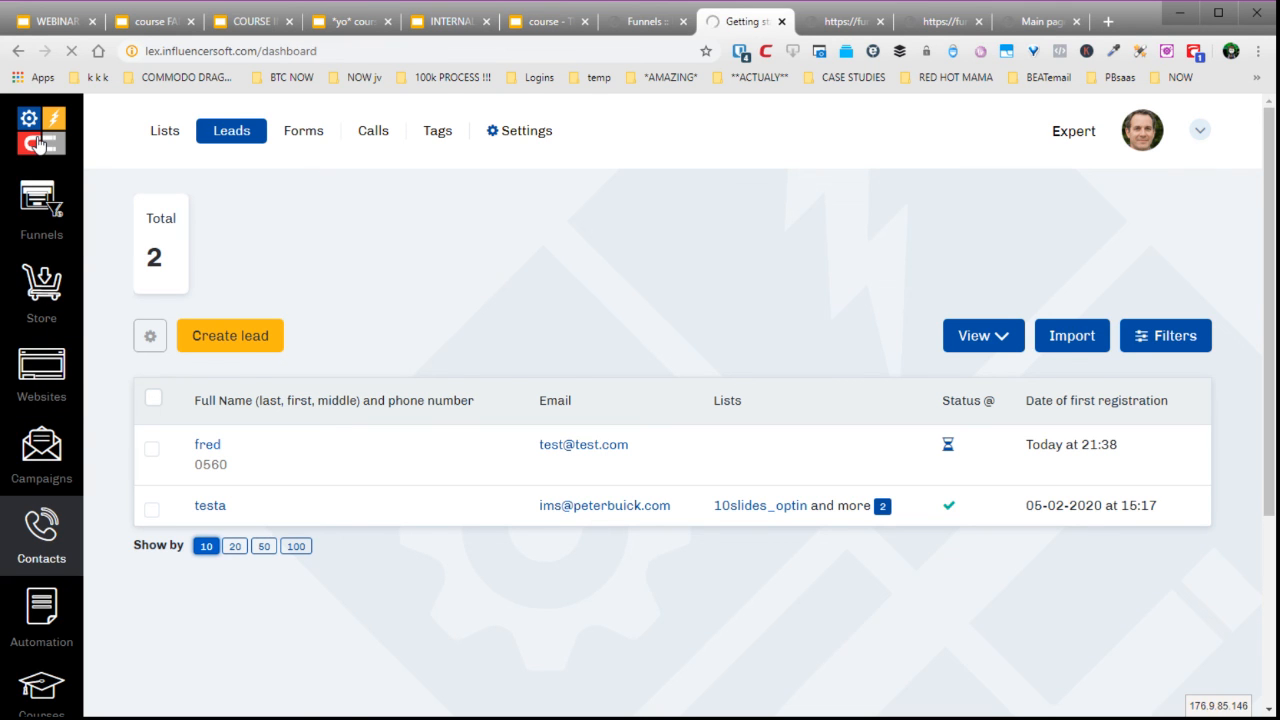
scroll(51, 481, "down", 3)
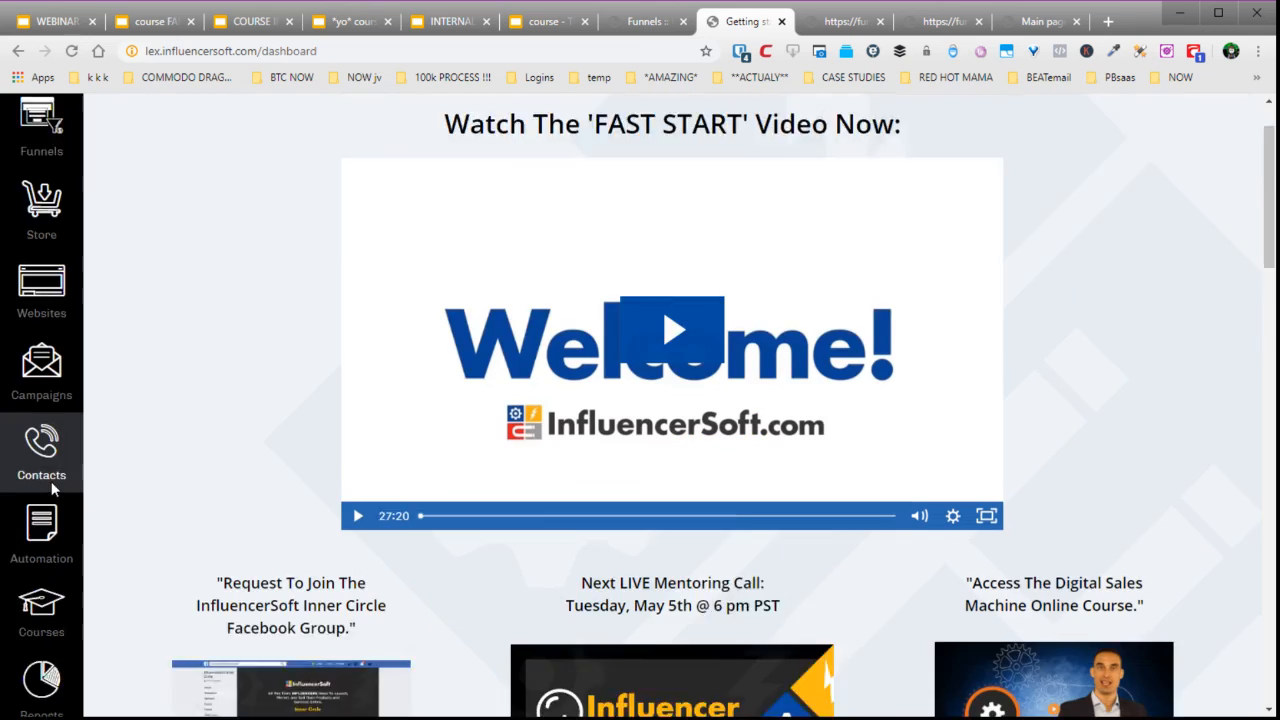
left_click(40, 452)
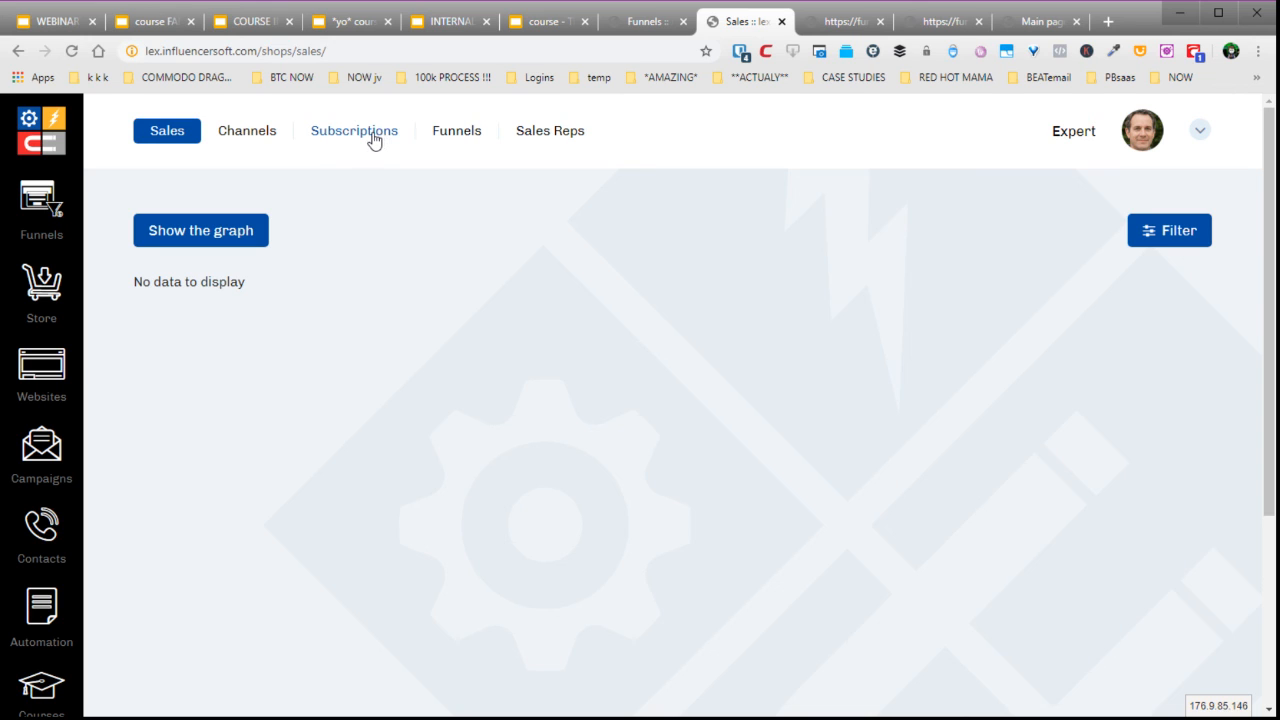
left_click(373, 139)
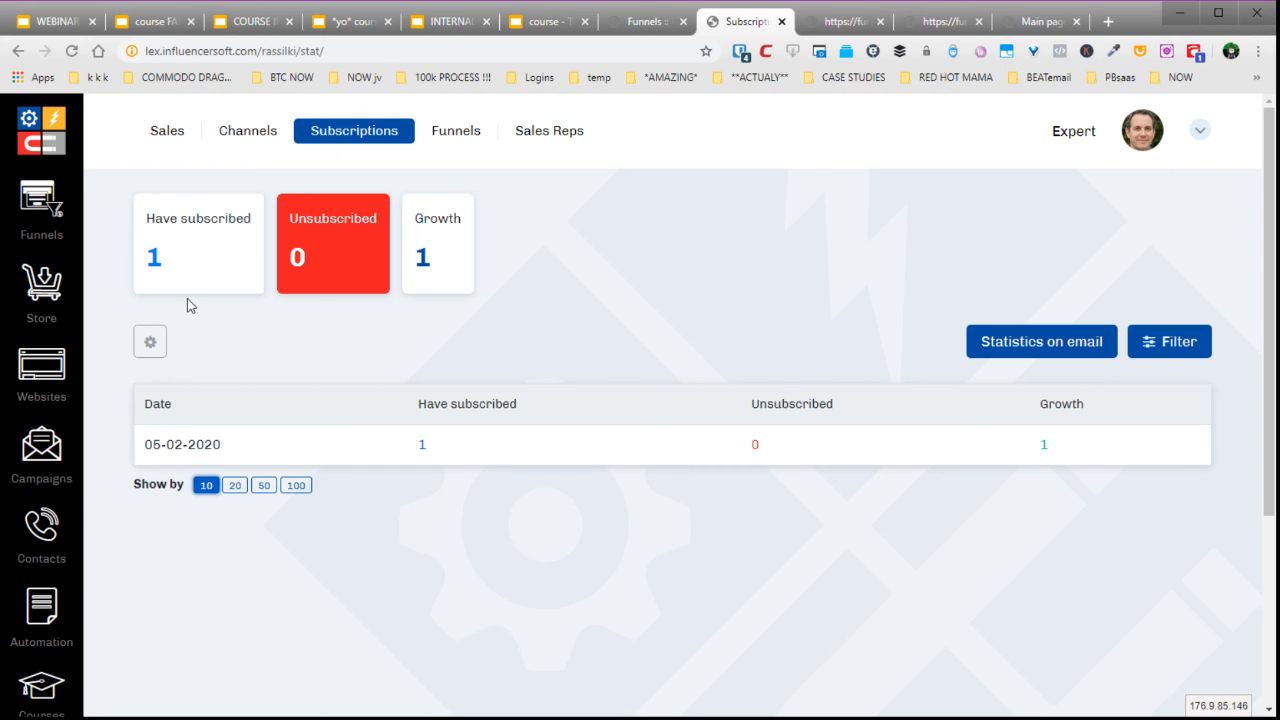
- Look through the open funnel preview tabs and highlight the main page's address, funnels.theinfluencerfunnel.com
left_click(838, 24)
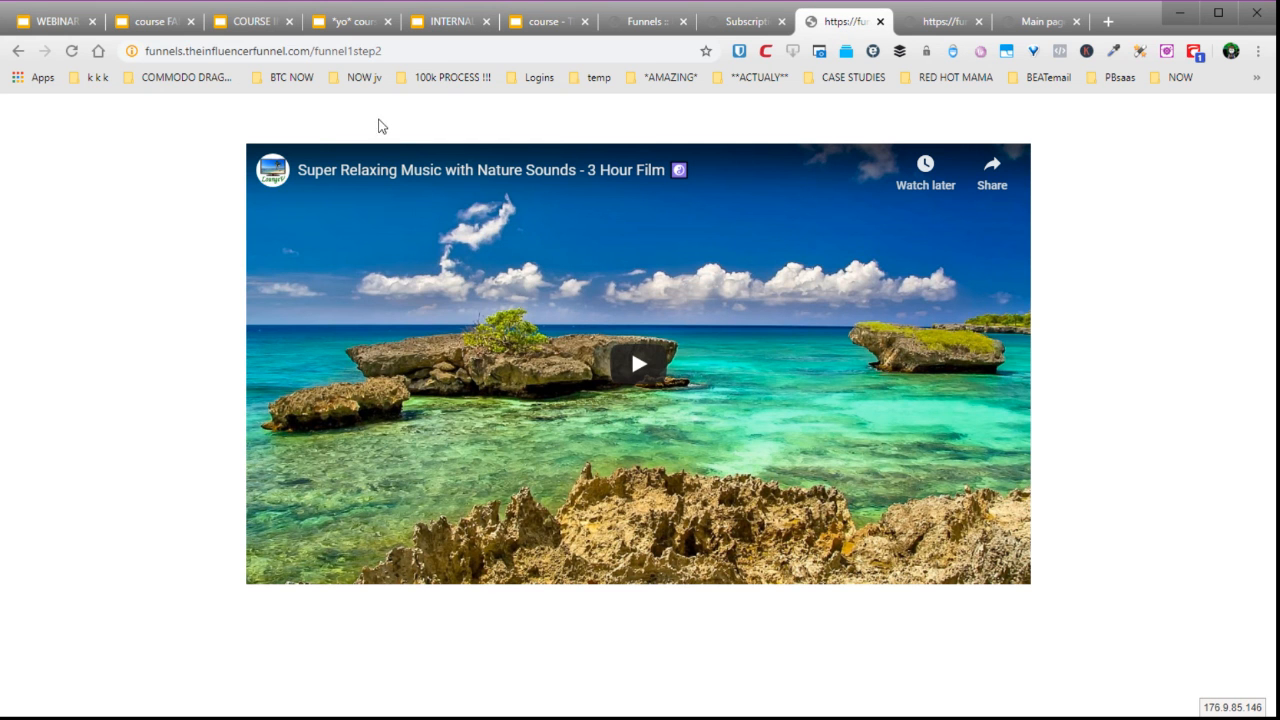
left_click(945, 27)
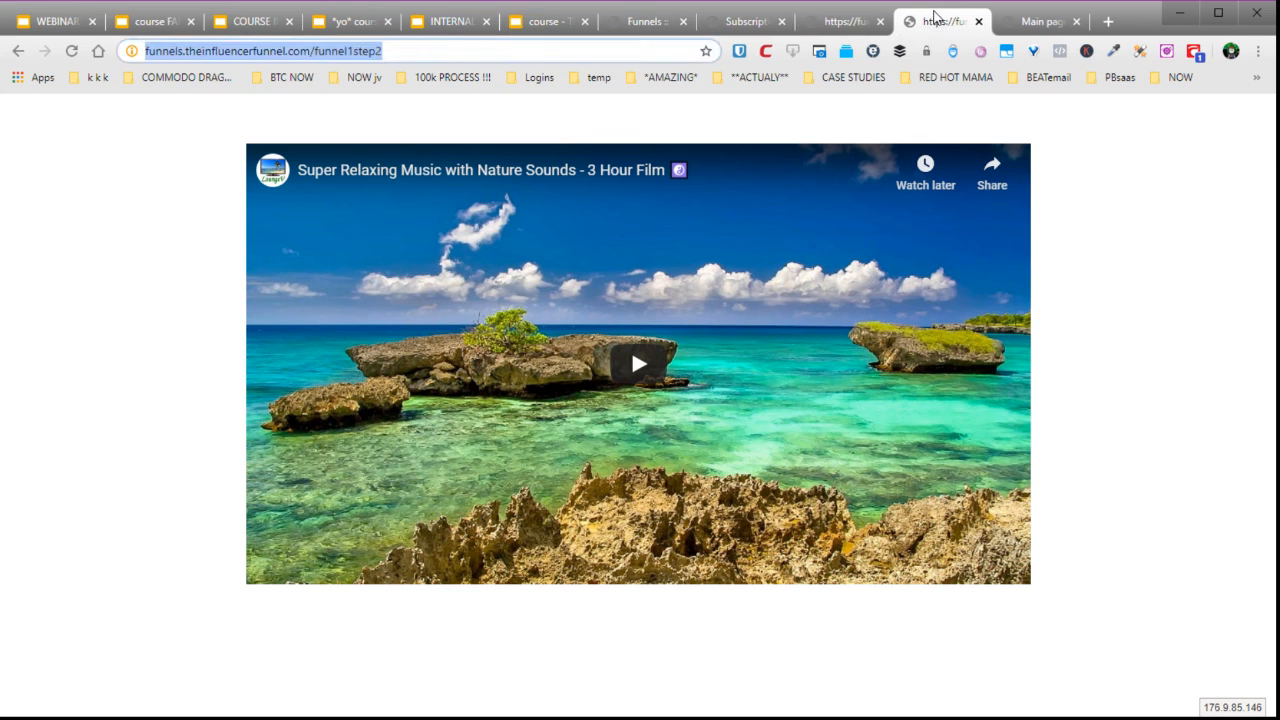
left_click(1034, 26)
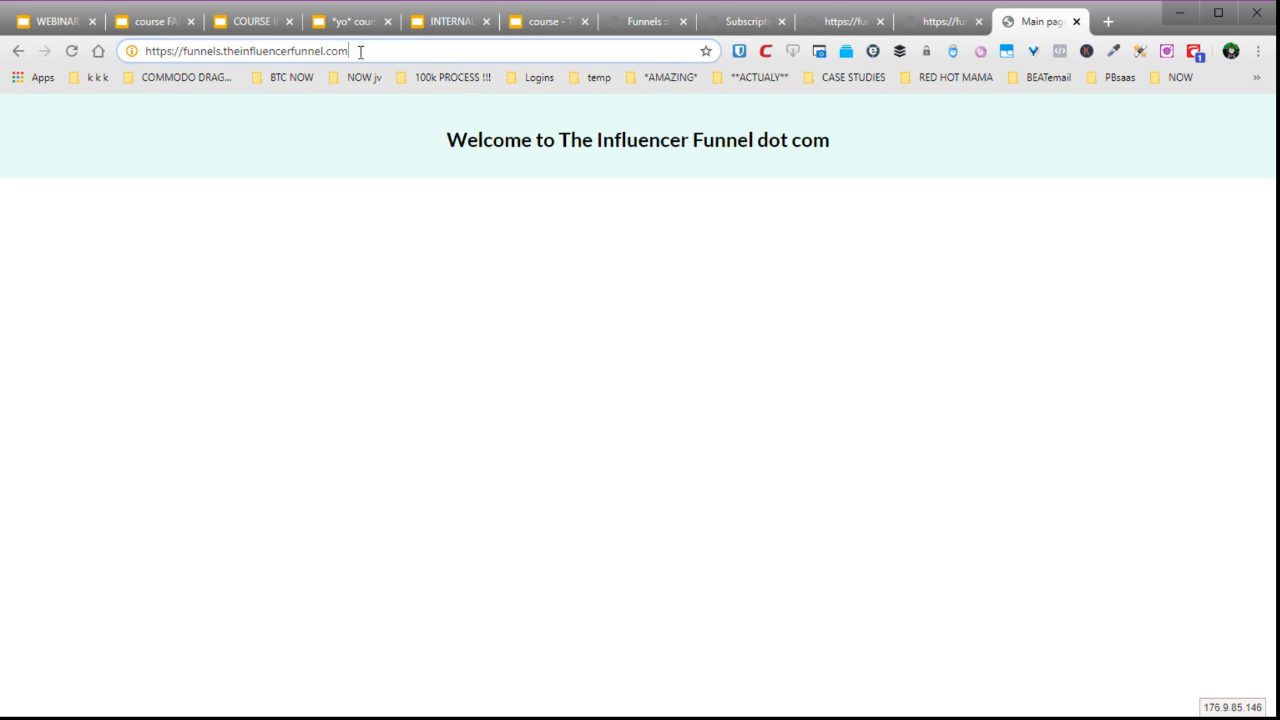
left_click_drag(360, 52, 225, 45)
left_click(934, 249)
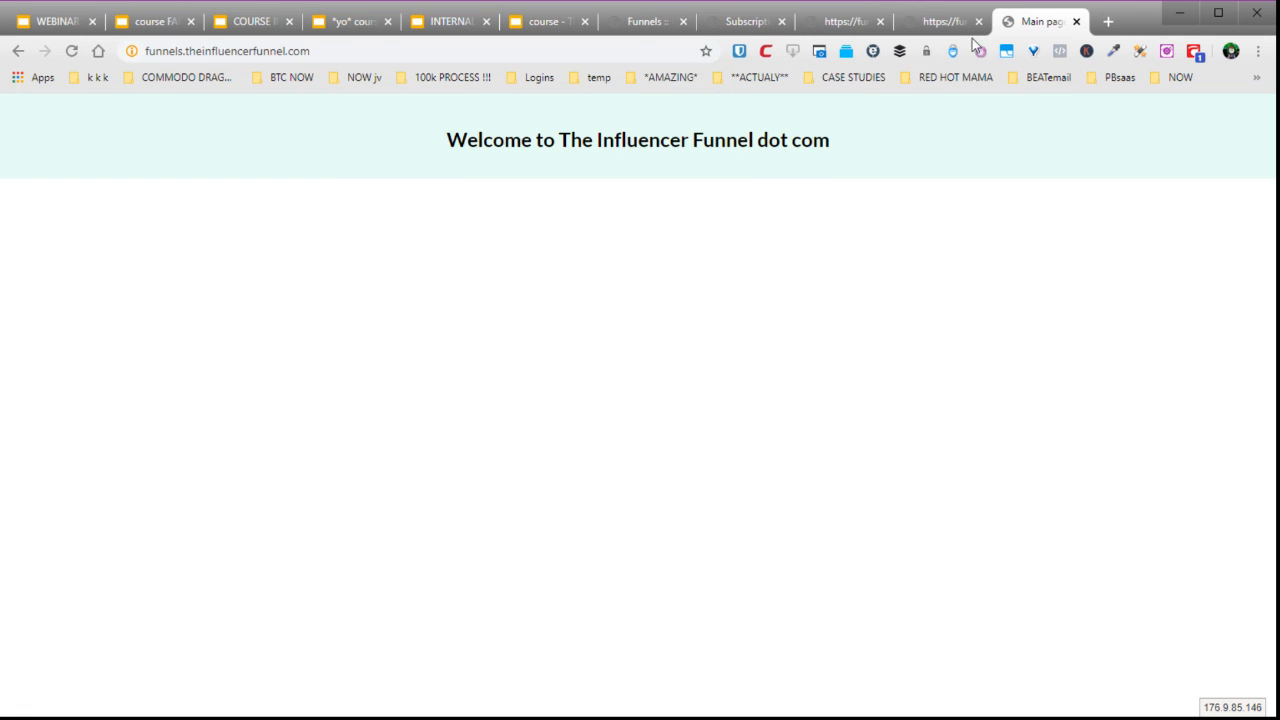
- Return to InfluencerSoft and view the pages of the Funnels - the Influencer Funnel site in Websites
left_click(743, 25)
left_click(43, 350)
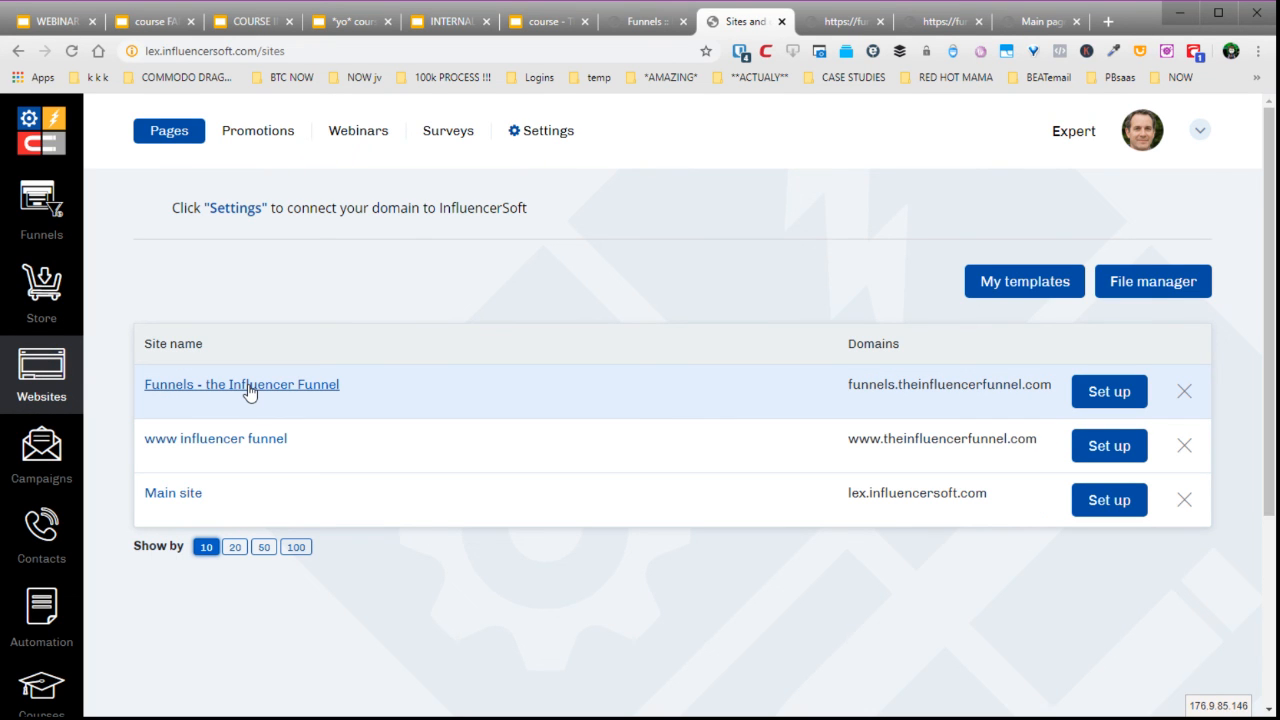
left_click(249, 390)
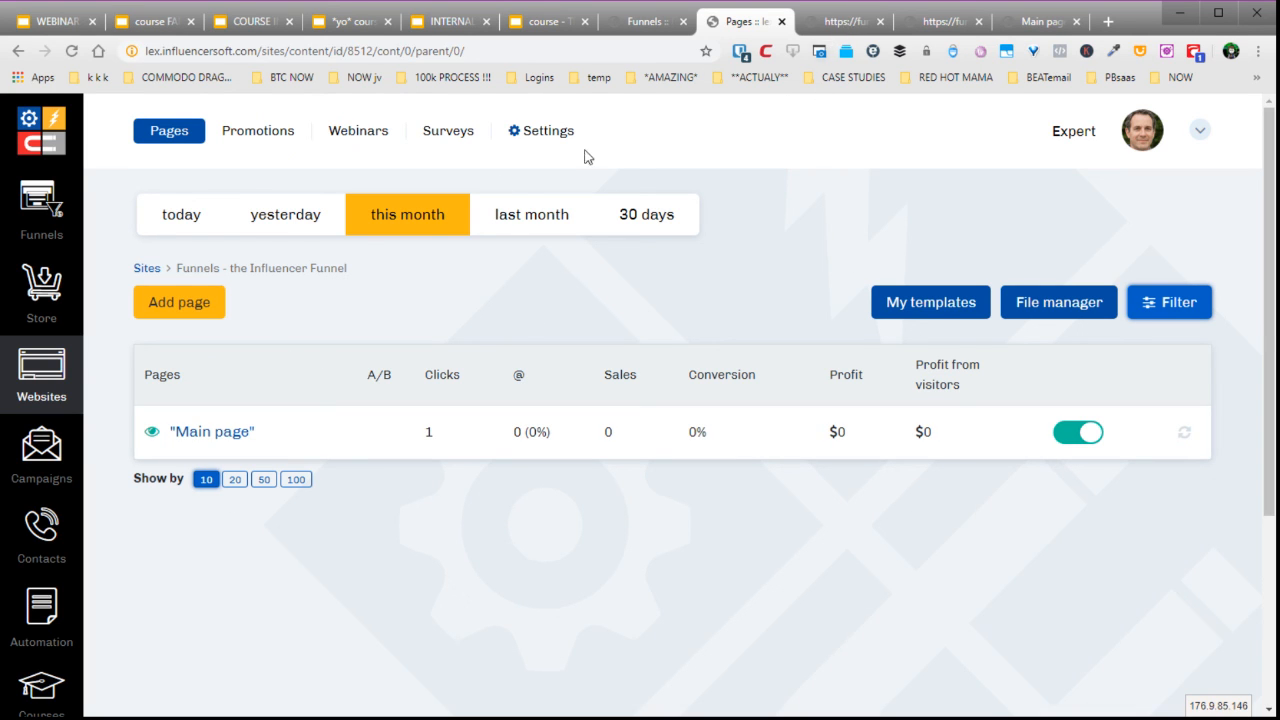
left_click(38, 206)
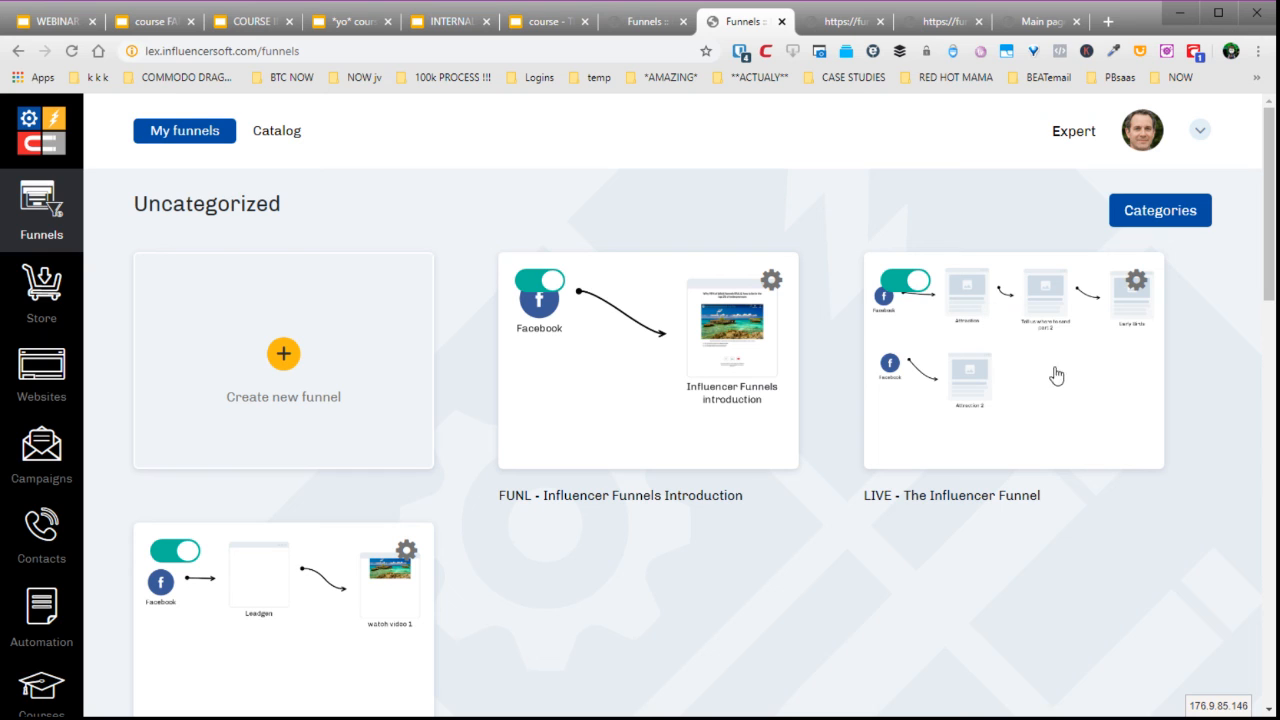
scroll(310, 578, "down", 2)
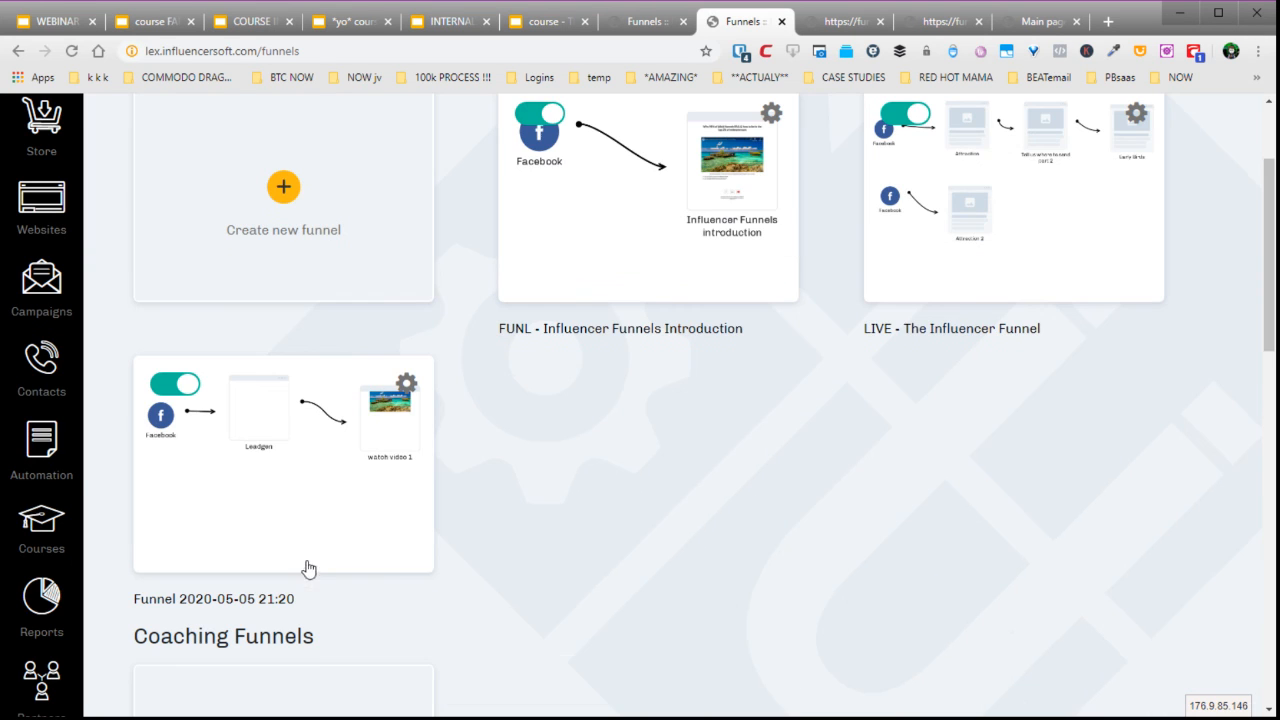
left_click(297, 472)
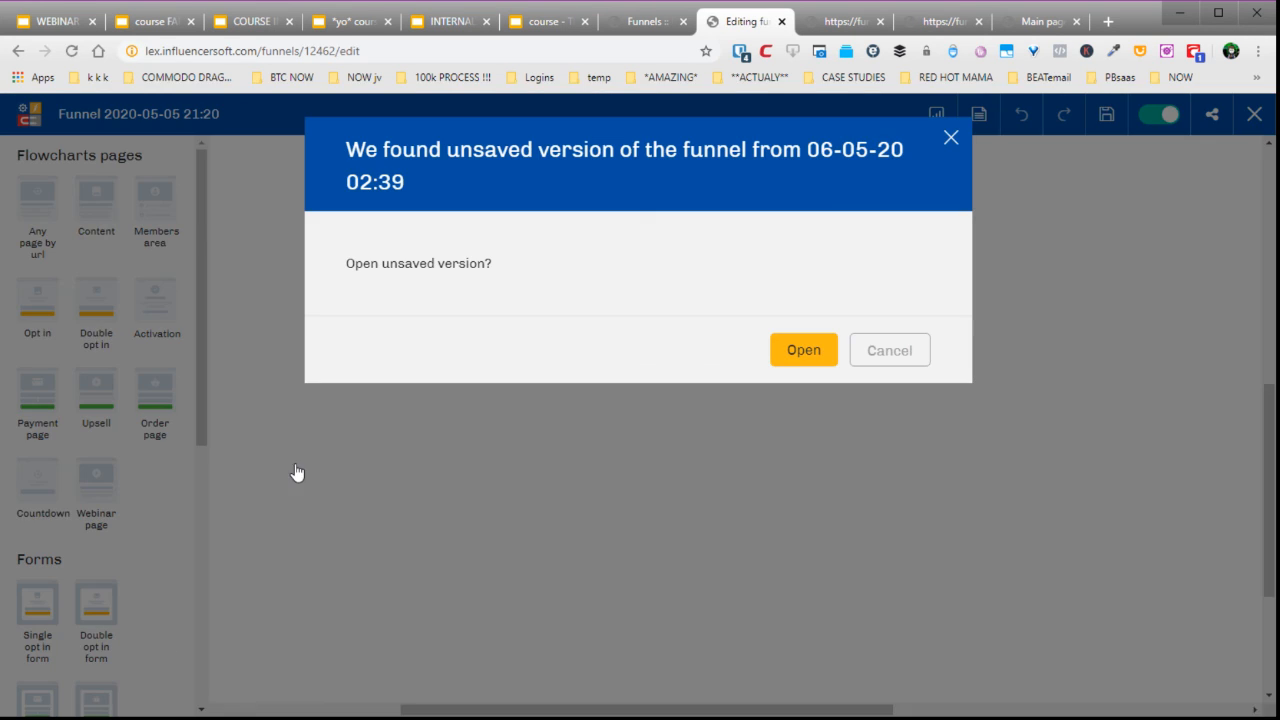
left_click(806, 358)
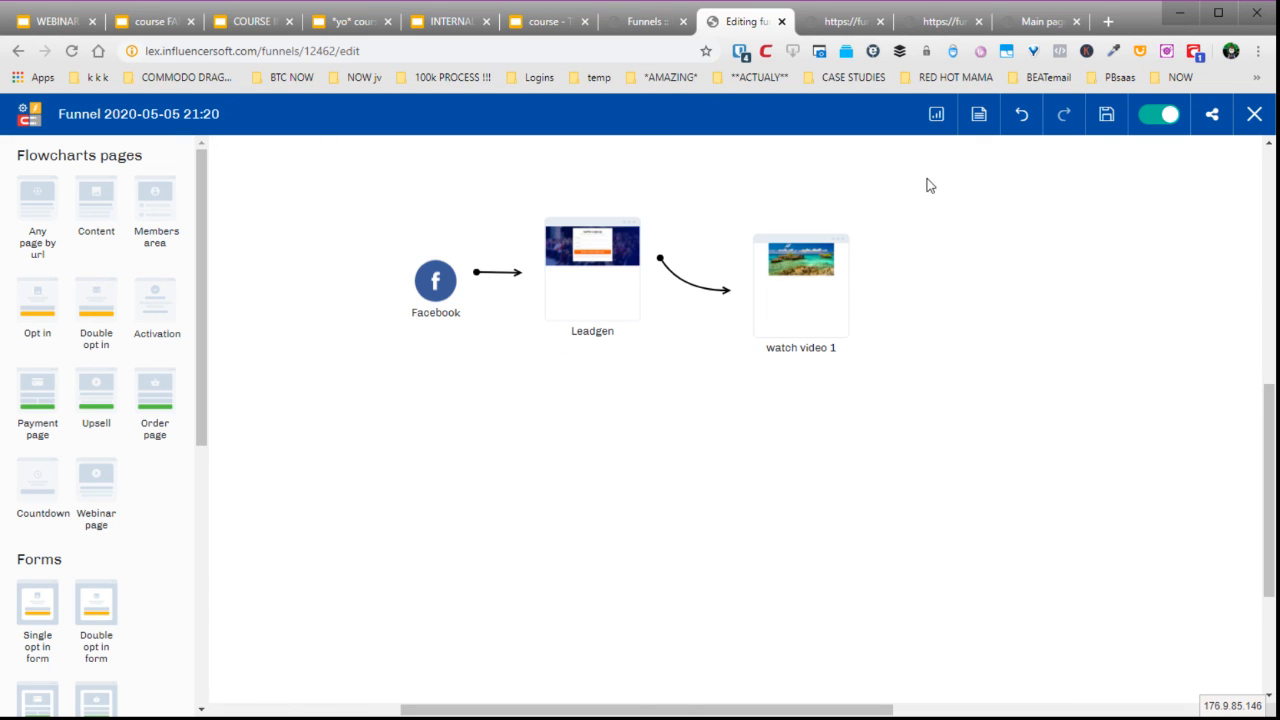
left_click(1106, 114)
- Close the two browser tabs showing funnel1step2 and return to the funnel editor
left_click(840, 24)
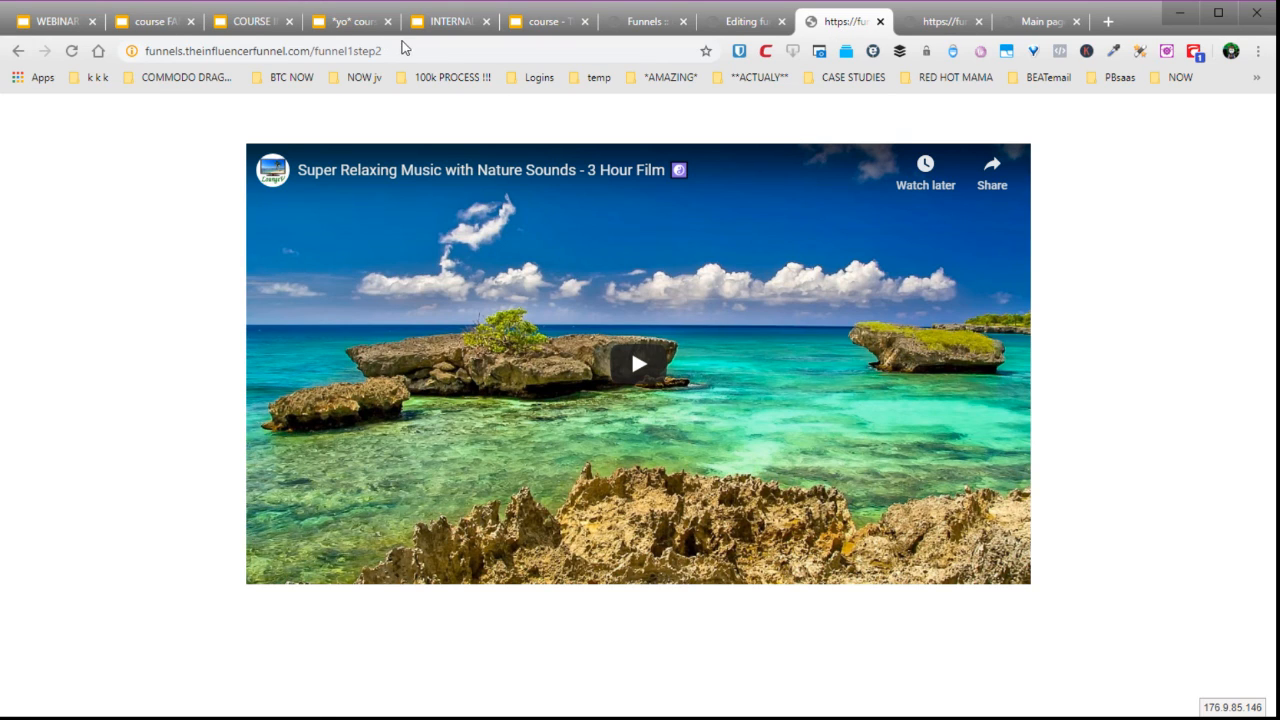
left_click(879, 22)
left_click(880, 22)
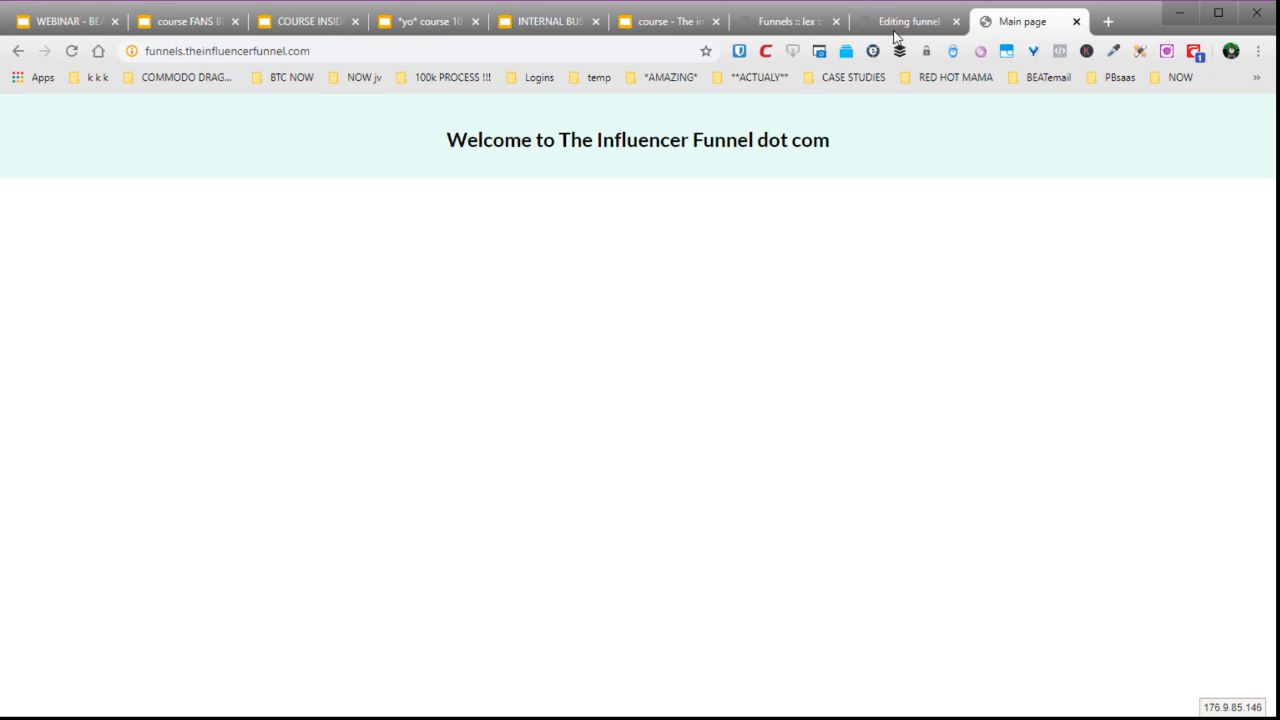
left_click(903, 29)
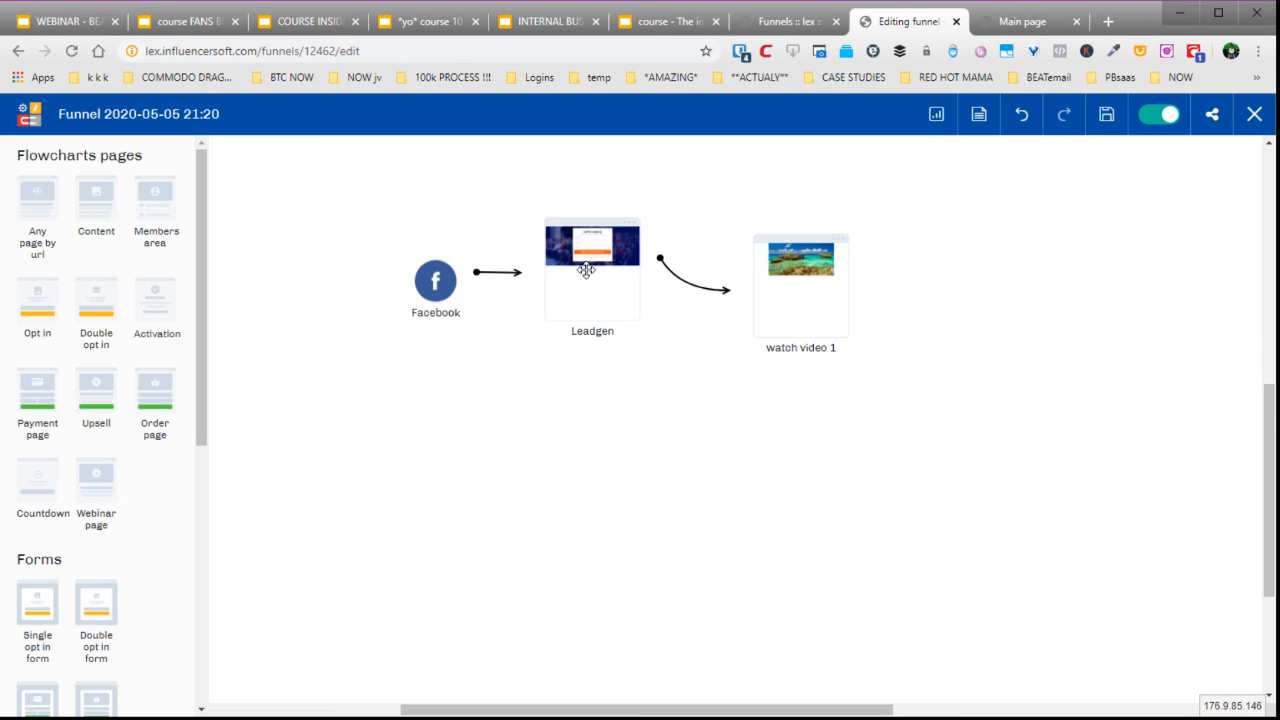
- Preview the funnel's Leadgen page, and change the page address to funnel1step2 to load the video page
left_click(572, 201)
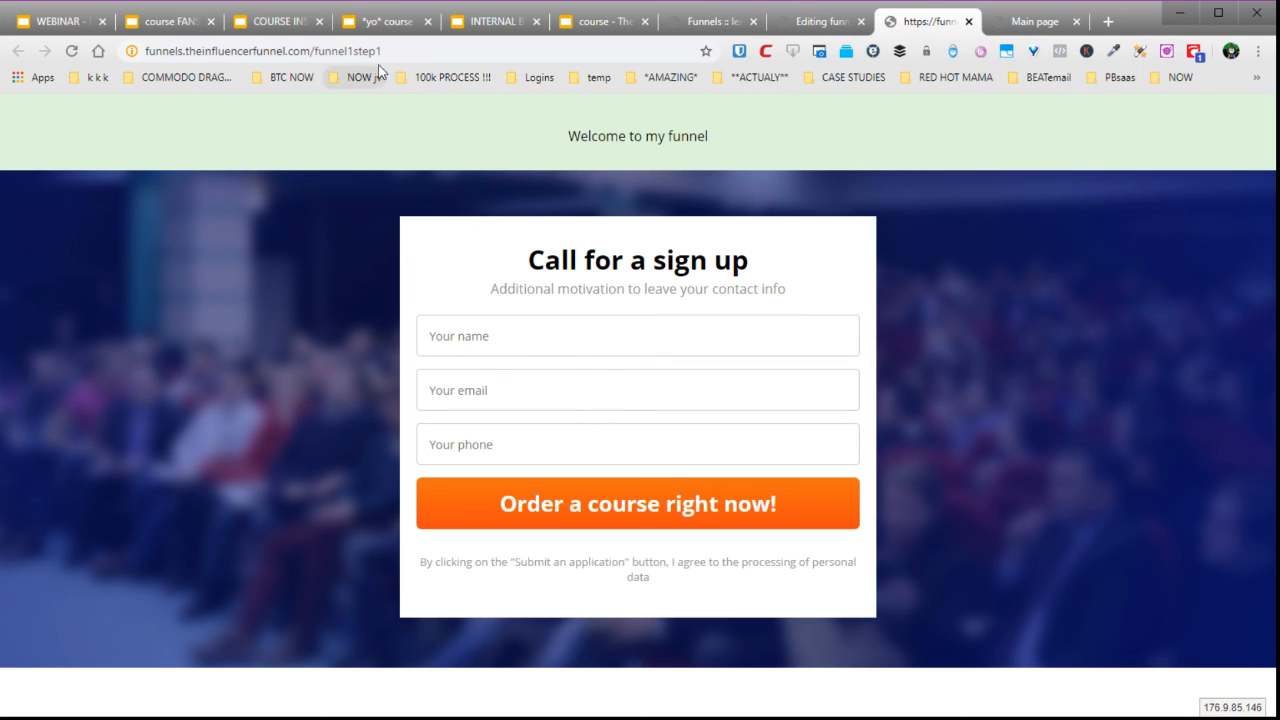
left_click(419, 46)
key("End")
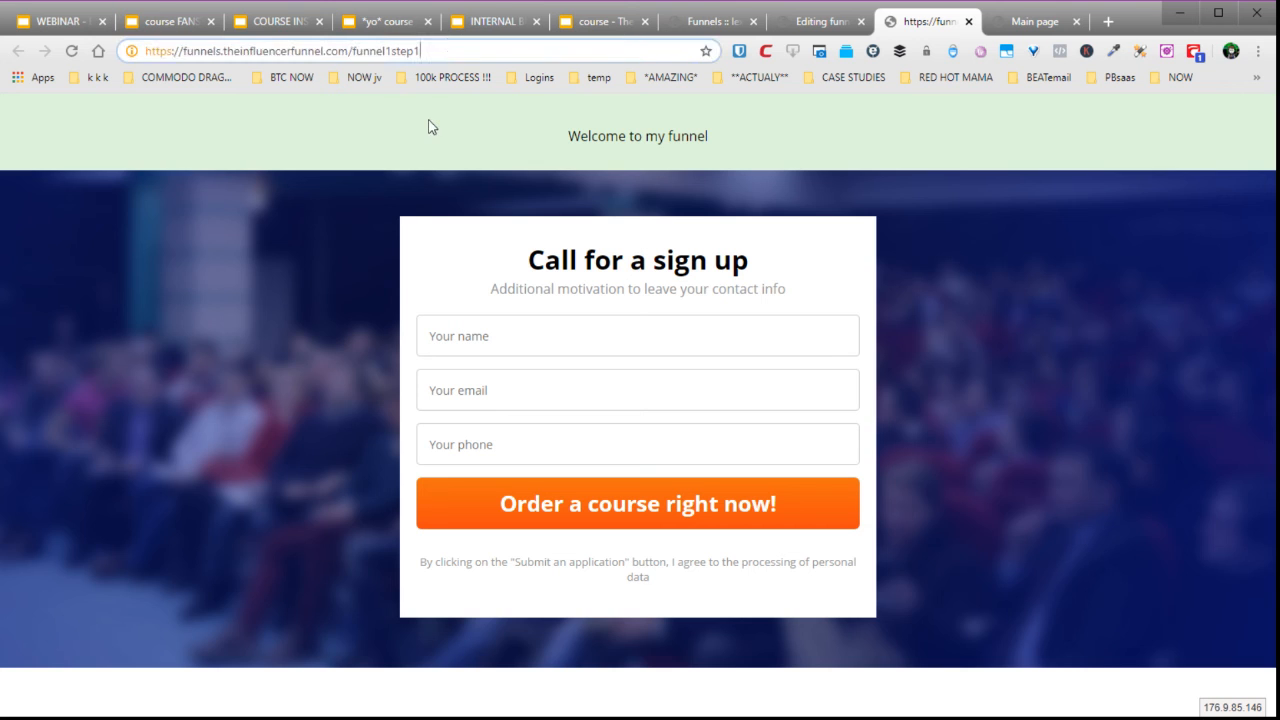
key("BackSpace")
type("2")
key("Return")
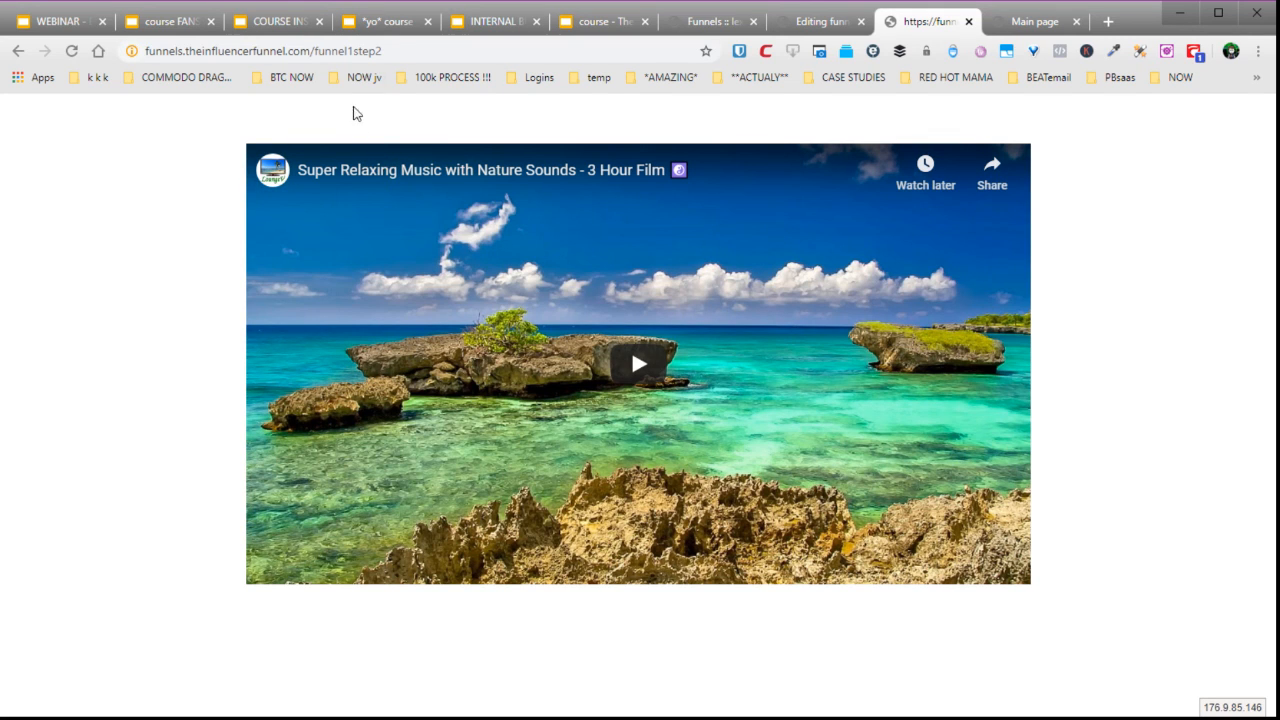
- Highlight the funnels subdomain and the funnel1step2 path in the video page's address to examine its parts
left_click_drag(312, 51, 188, 64)
double_click(208, 52)
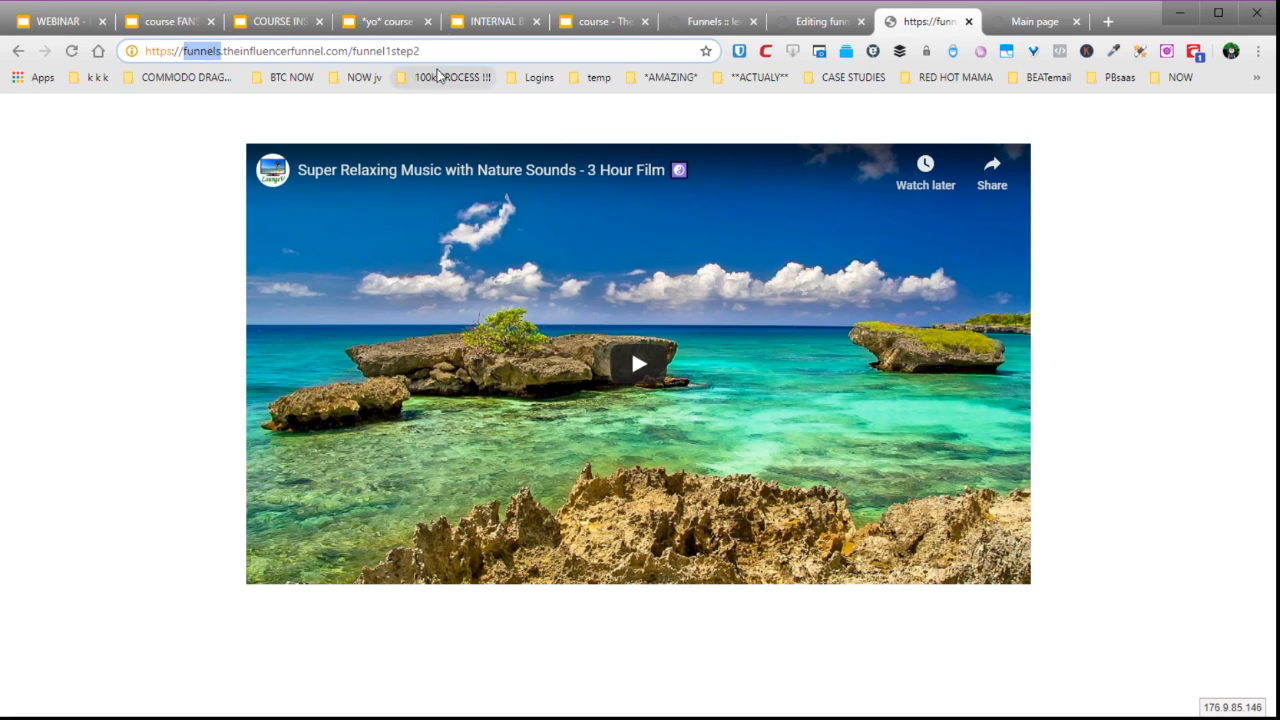
left_click_drag(426, 49, 357, 51)
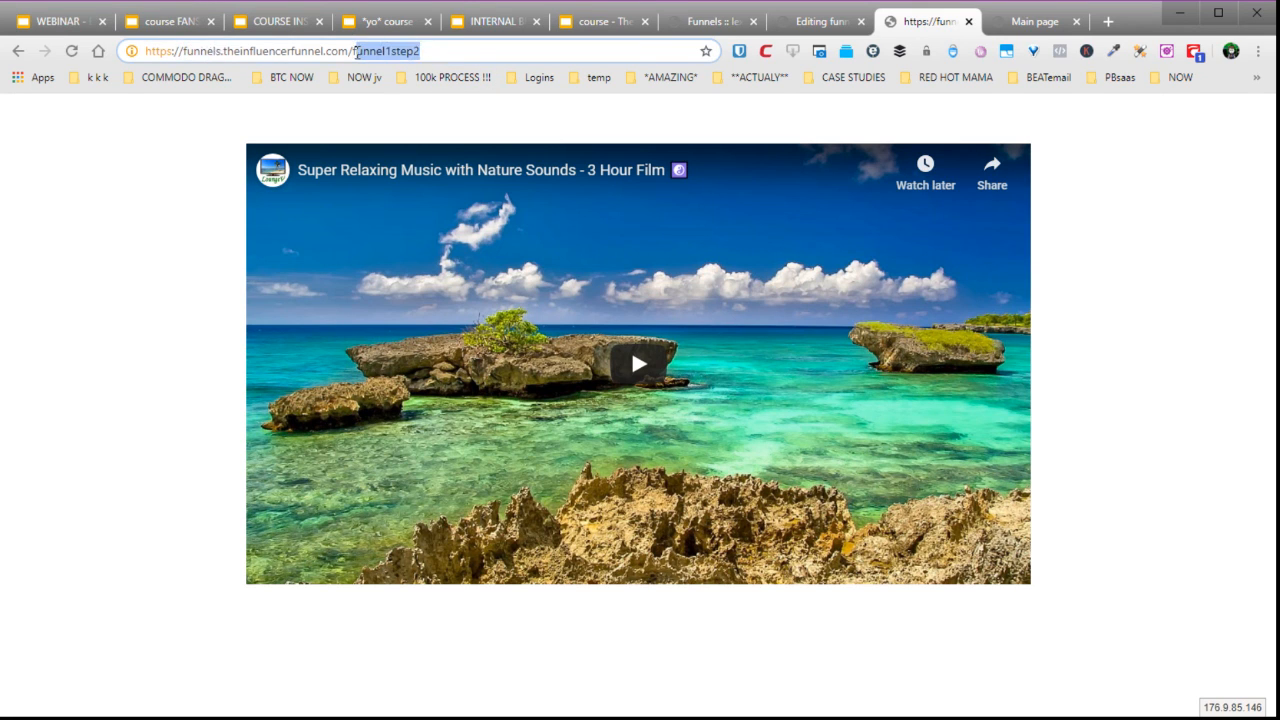
left_click(1138, 170)
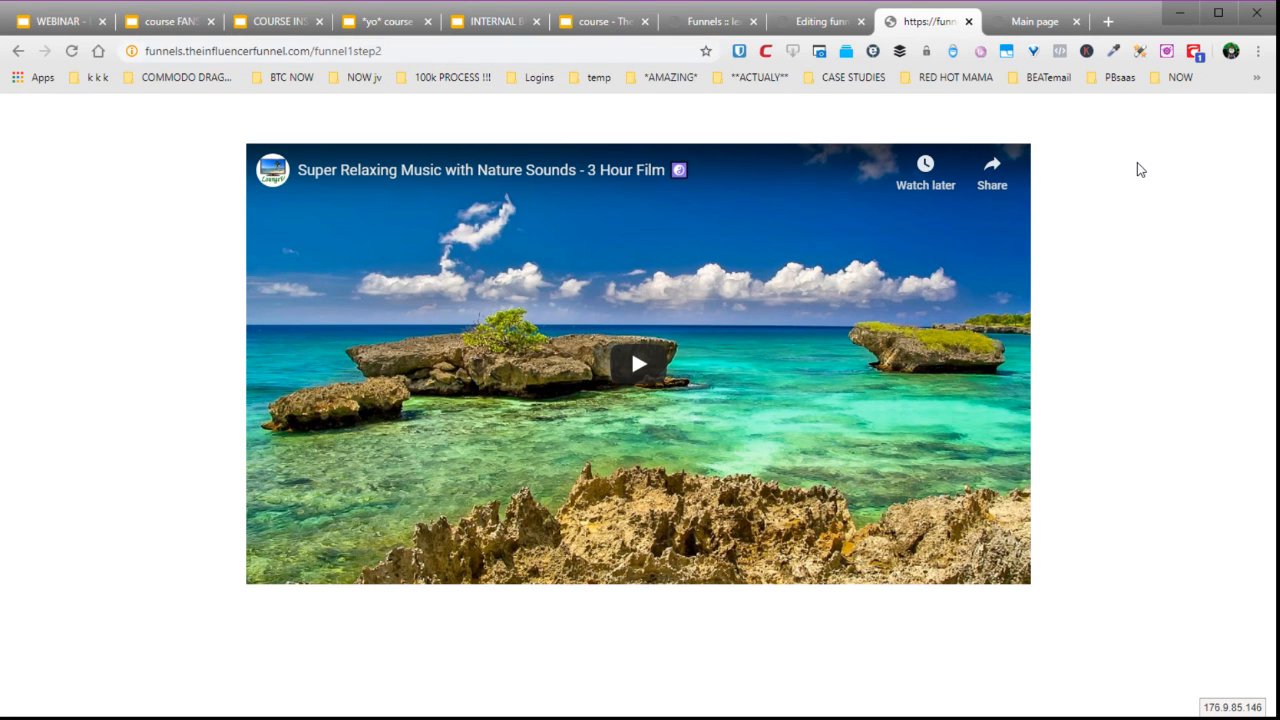
- Close the funnel in its editor and open the Getting started dashboard
left_click(815, 24)
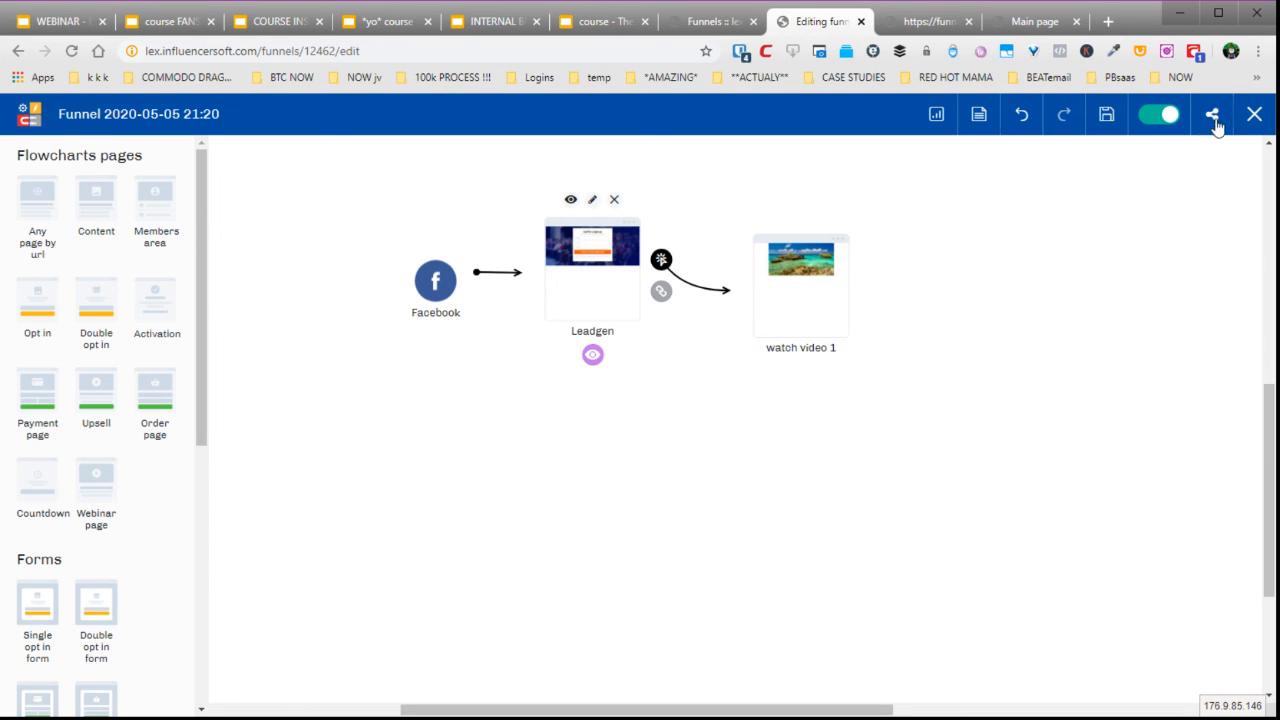
left_click(1252, 114)
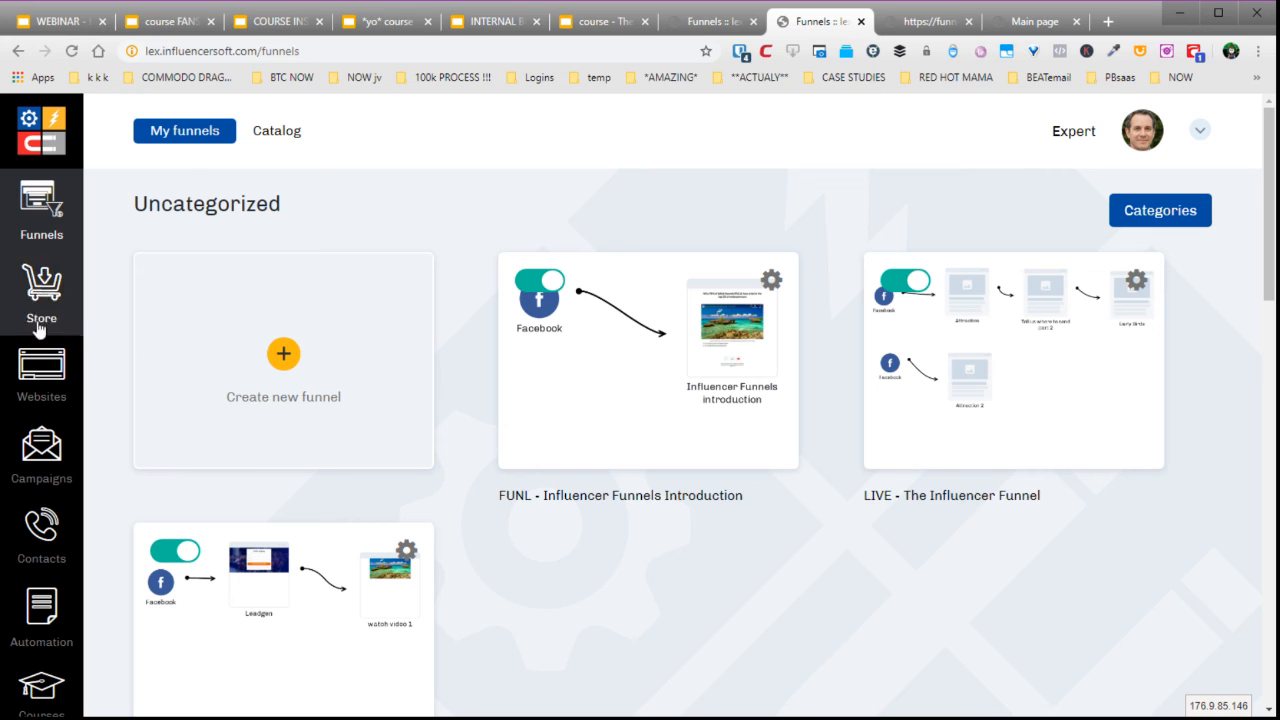
left_click(56, 136)
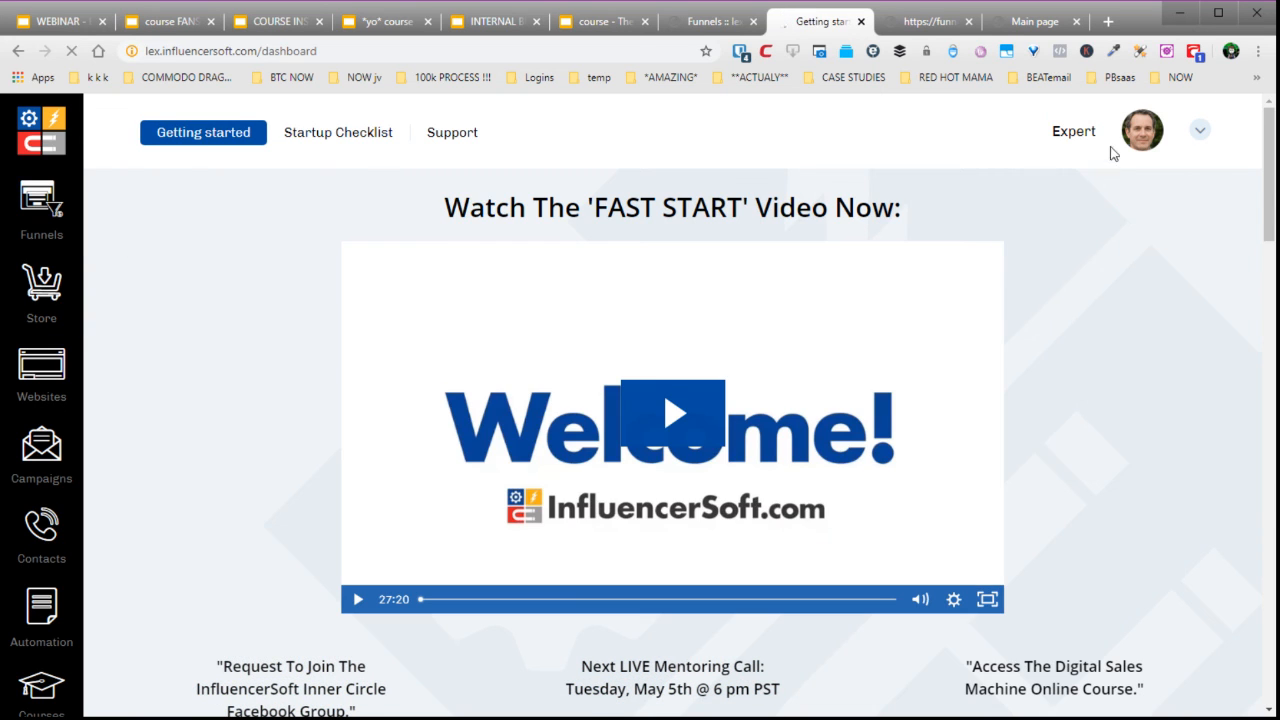